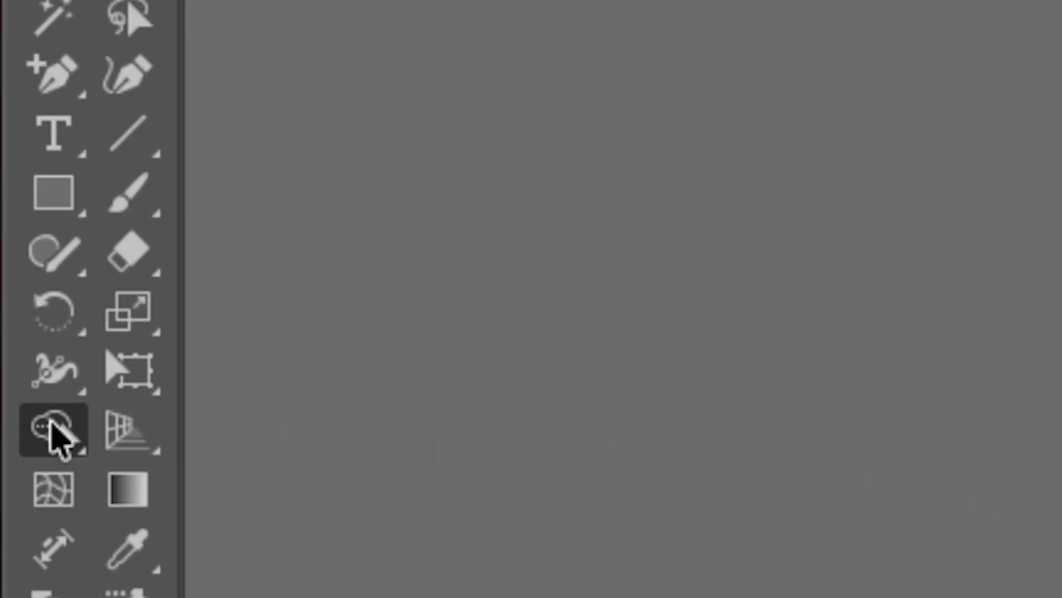
Step: Browse the example cloud and heart shapes in the other open documents, then return to the exercise file
{"action": "mouse_move", "coordinate": [53, 437]}
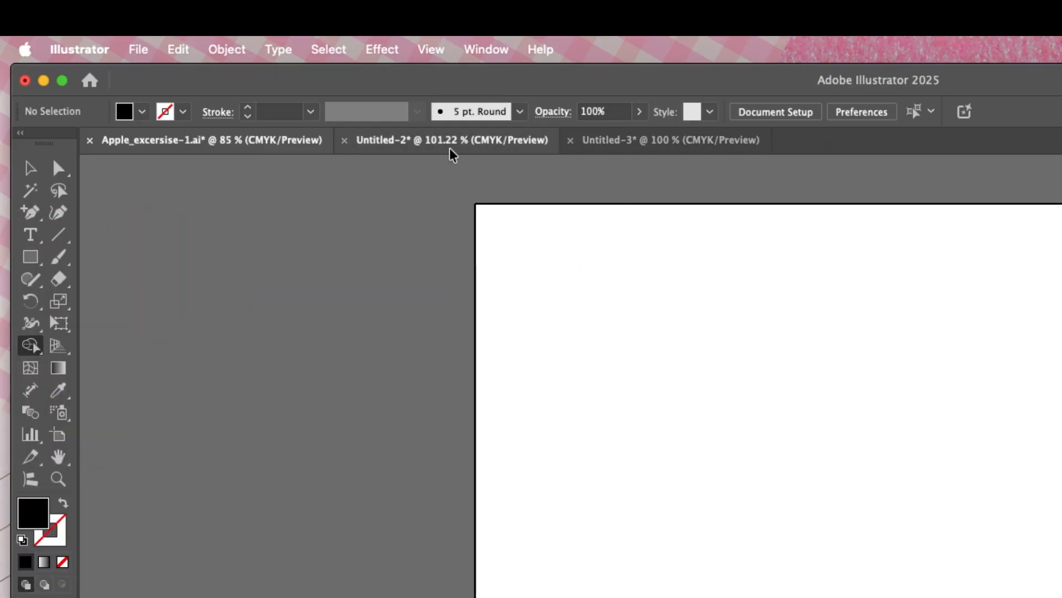
{"action": "left_click", "coordinate": [433, 145]}
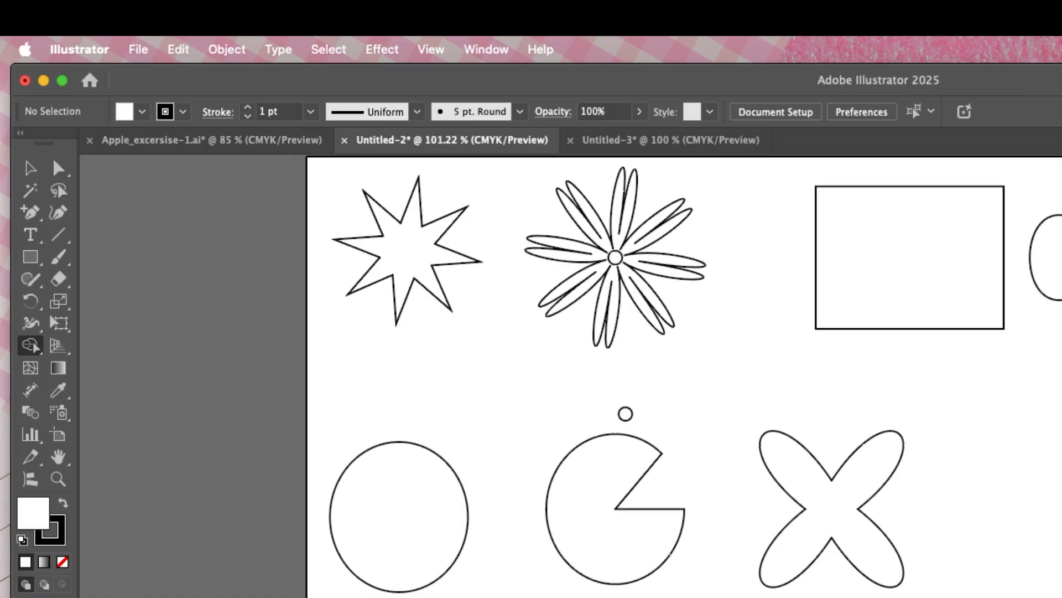
{"action": "scroll", "coordinate": [640, 437], "scroll_direction": "down", "scroll_amount": 3}
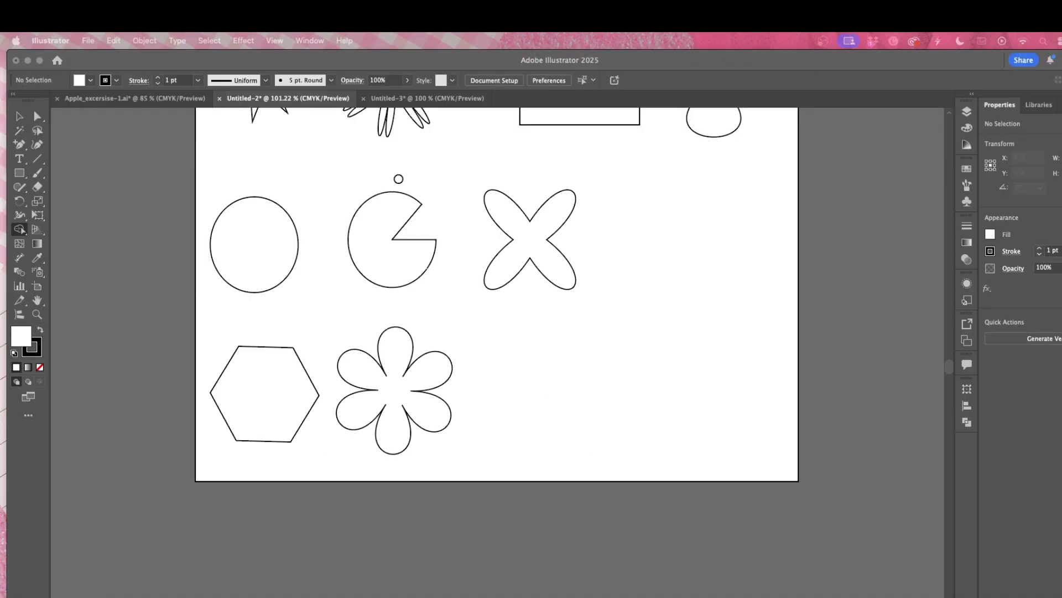
{"action": "scroll", "coordinate": [951, 388], "scroll_direction": "up", "scroll_amount": 2}
{"action": "scroll", "coordinate": [605, 257], "scroll_direction": "up", "scroll_amount": 1}
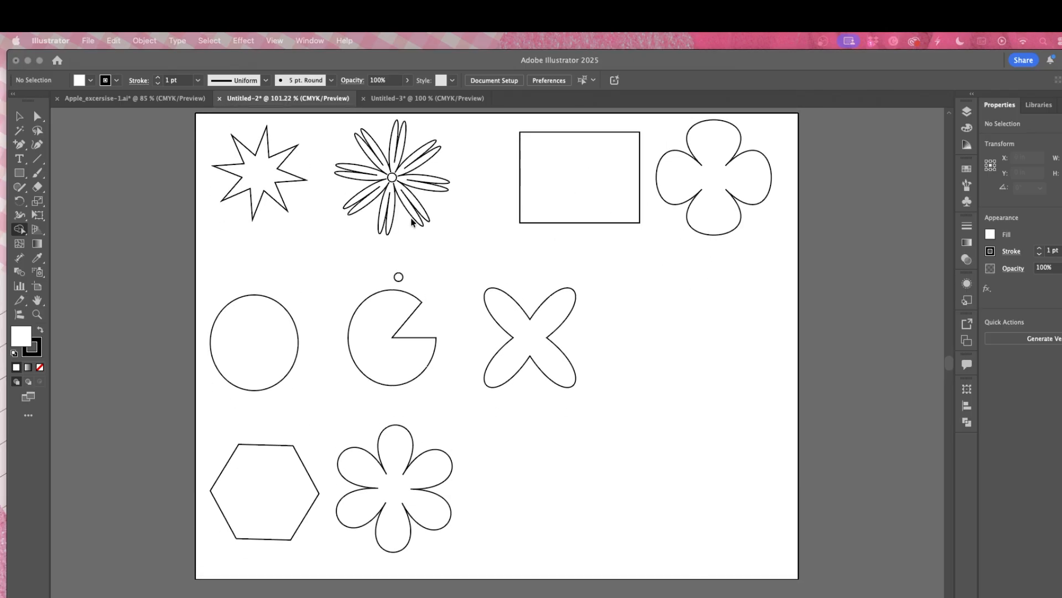
{"action": "left_click", "coordinate": [391, 99]}
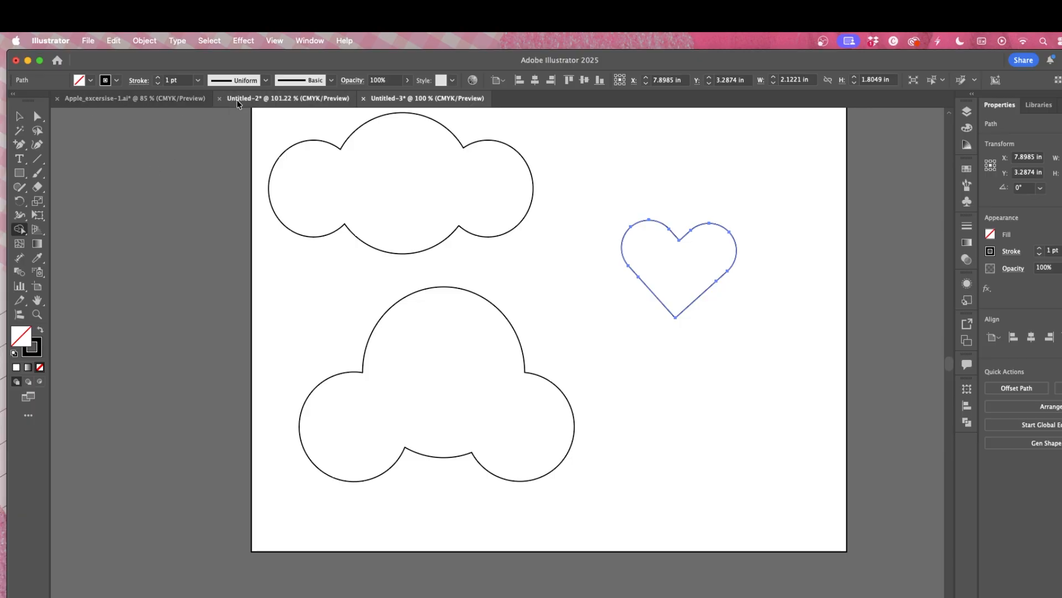
{"action": "left_click", "coordinate": [155, 103]}
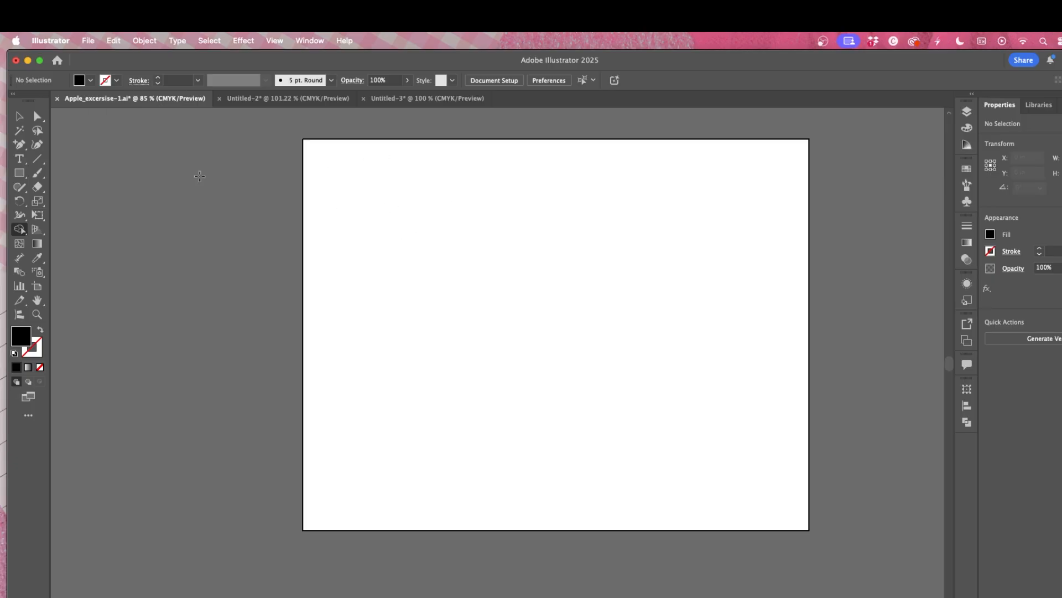
{"action": "left_click", "coordinate": [433, 99]}
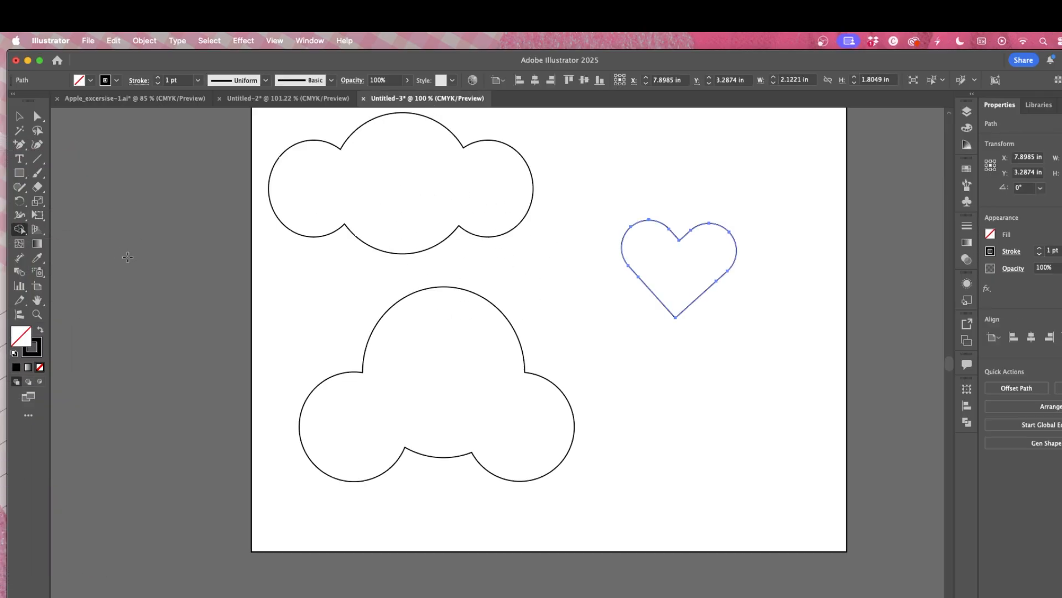
{"action": "left_click", "coordinate": [83, 99]}
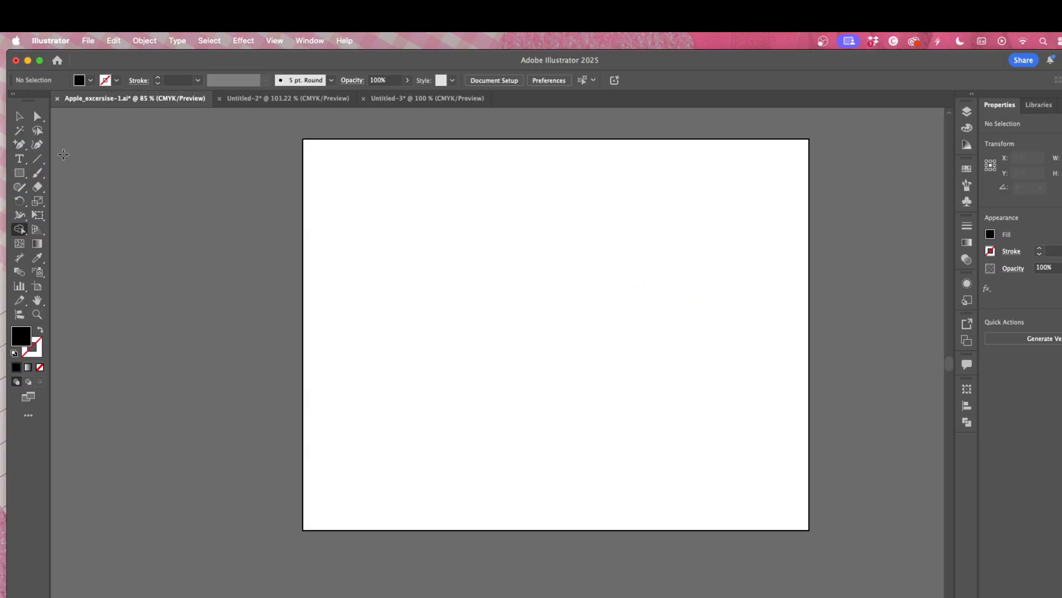
Step: Draw a circle about 2.65 in wide near the artboard's upper left with the Ellipse tool
{"action": "left_click", "coordinate": [19, 173]}
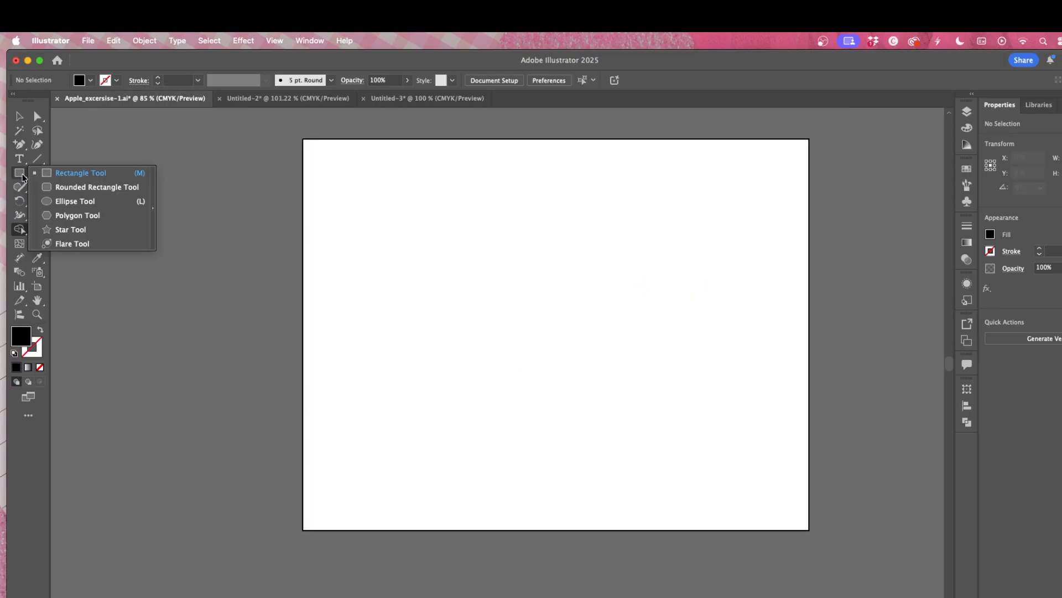
{"action": "left_click", "coordinate": [78, 201]}
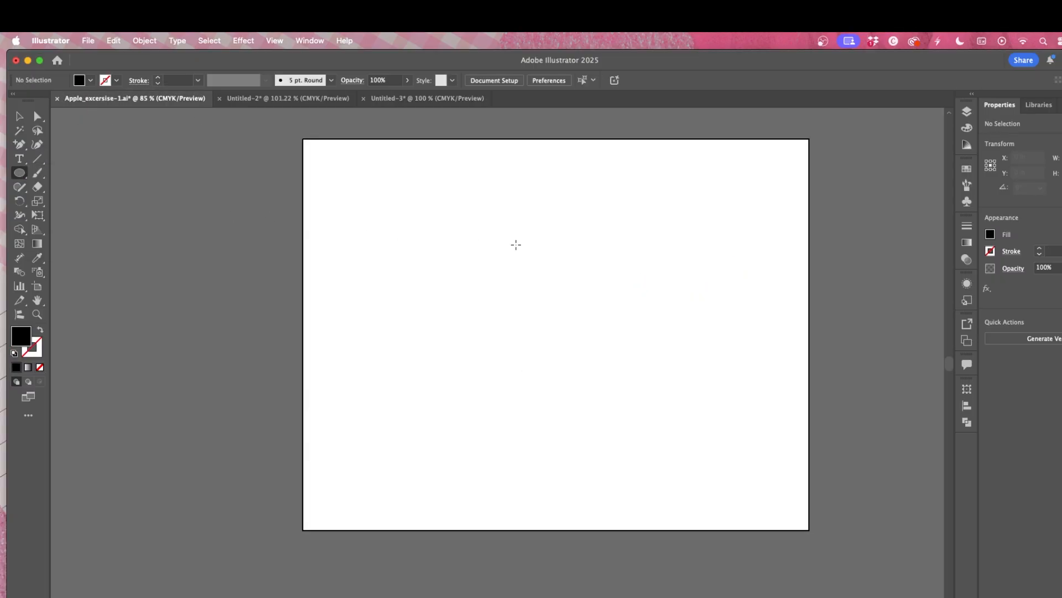
{"action": "left_click_drag", "start_coordinate": [342, 190], "coordinate": [464, 304]}
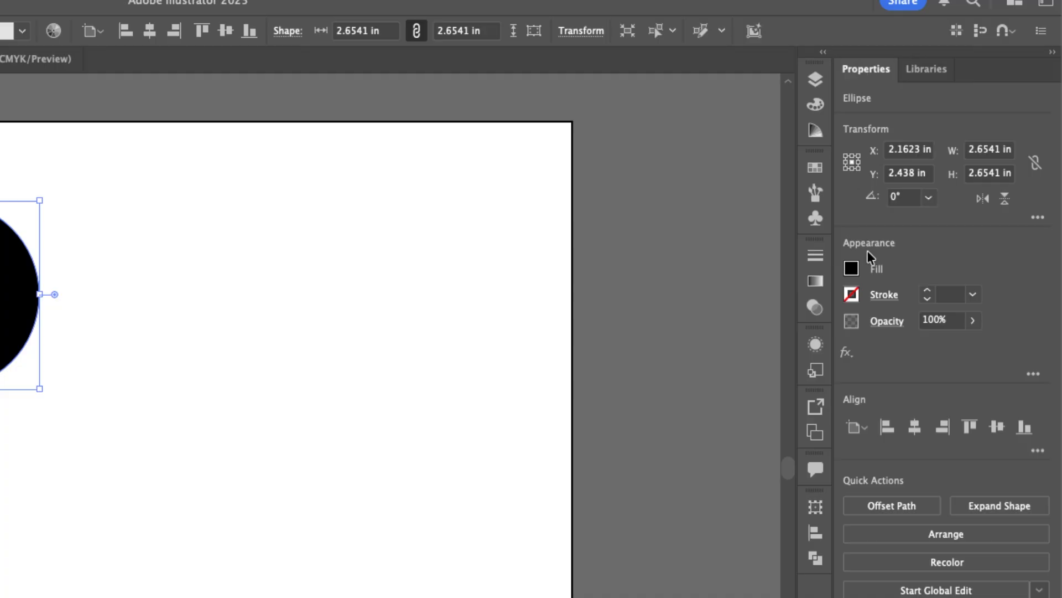
Step: Set the circle's fill to none and its stroke to black
{"action": "left_click", "coordinate": [852, 270]}
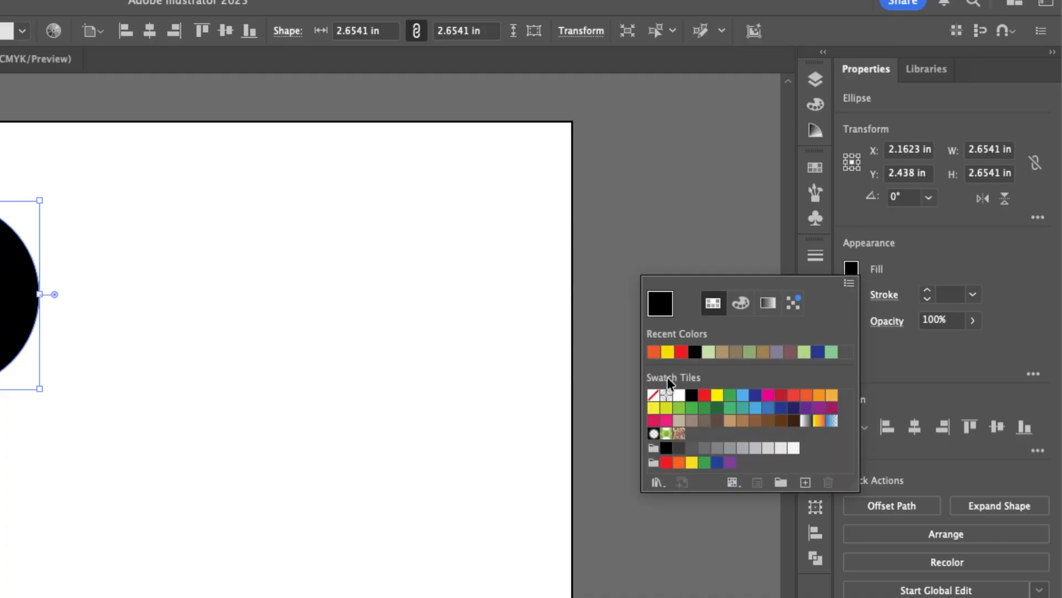
{"action": "left_click", "coordinate": [653, 395]}
{"action": "left_click", "coordinate": [921, 267]}
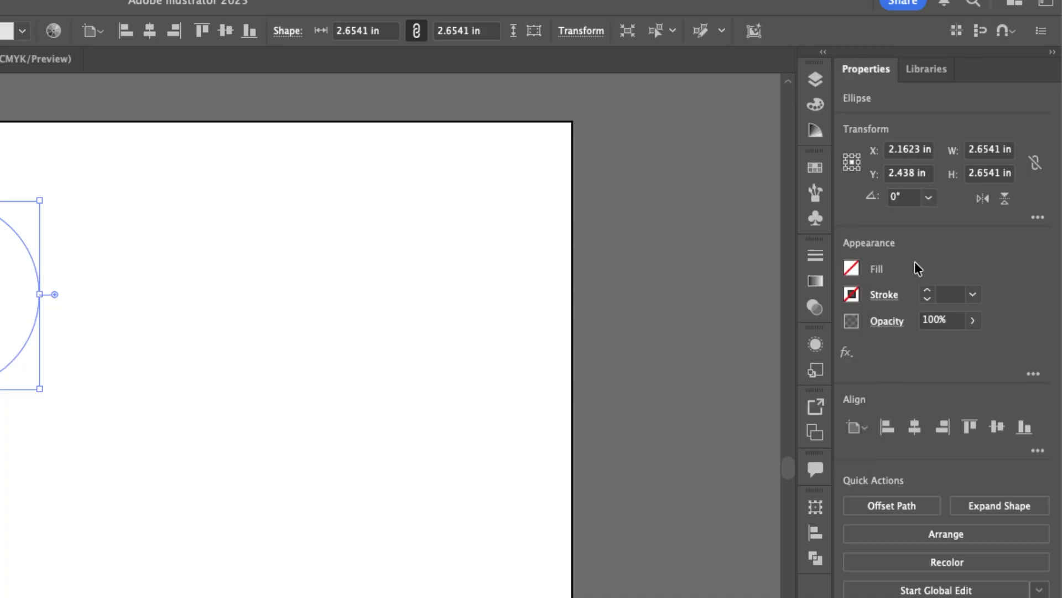
{"action": "left_click", "coordinate": [852, 296]}
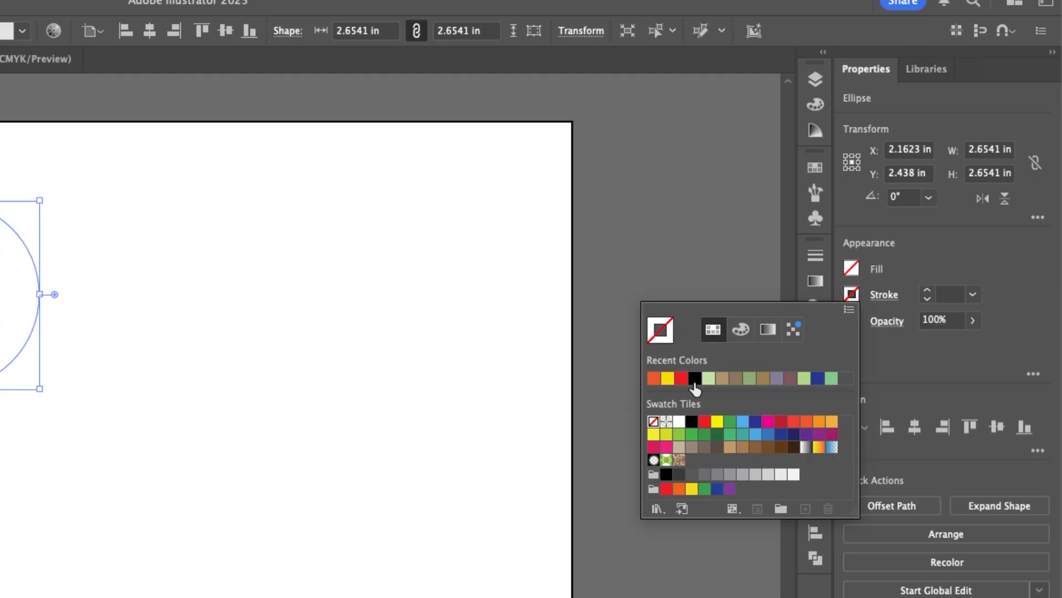
{"action": "left_click", "coordinate": [695, 378]}
{"action": "left_click", "coordinate": [891, 309]}
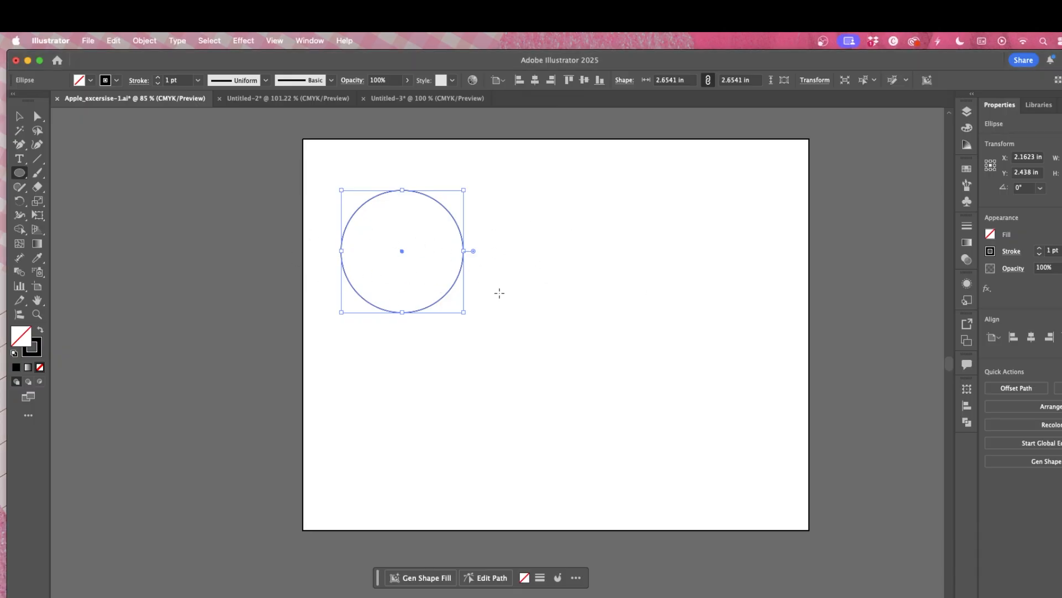
Step: Duplicate the circle to its right, leaving a small gap between the two
{"action": "left_click", "coordinate": [19, 116]}
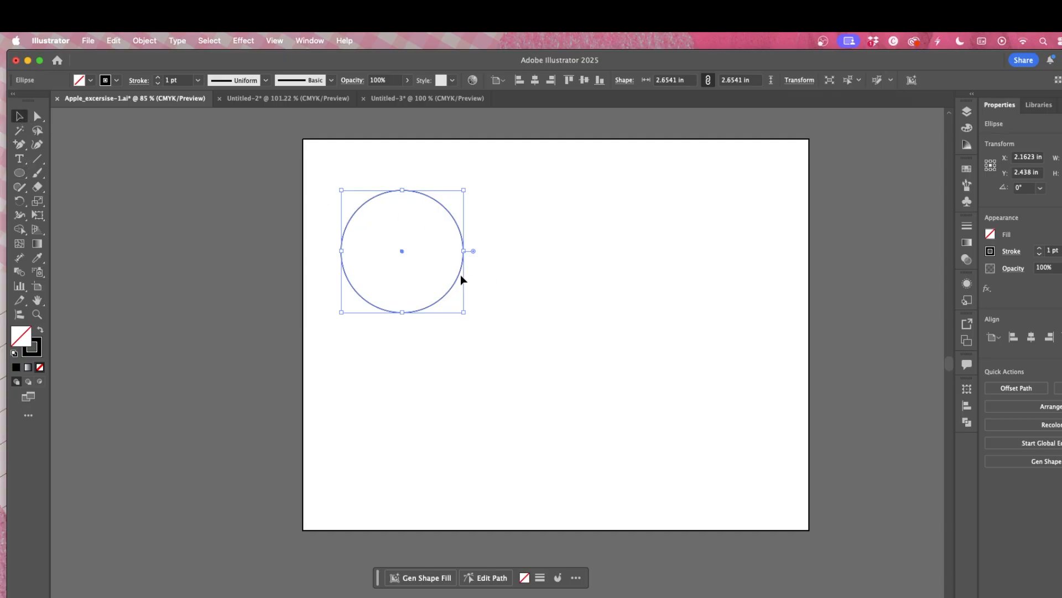
{"action": "left_click_drag", "start_coordinate": [455, 287], "coordinate": [602, 338]}
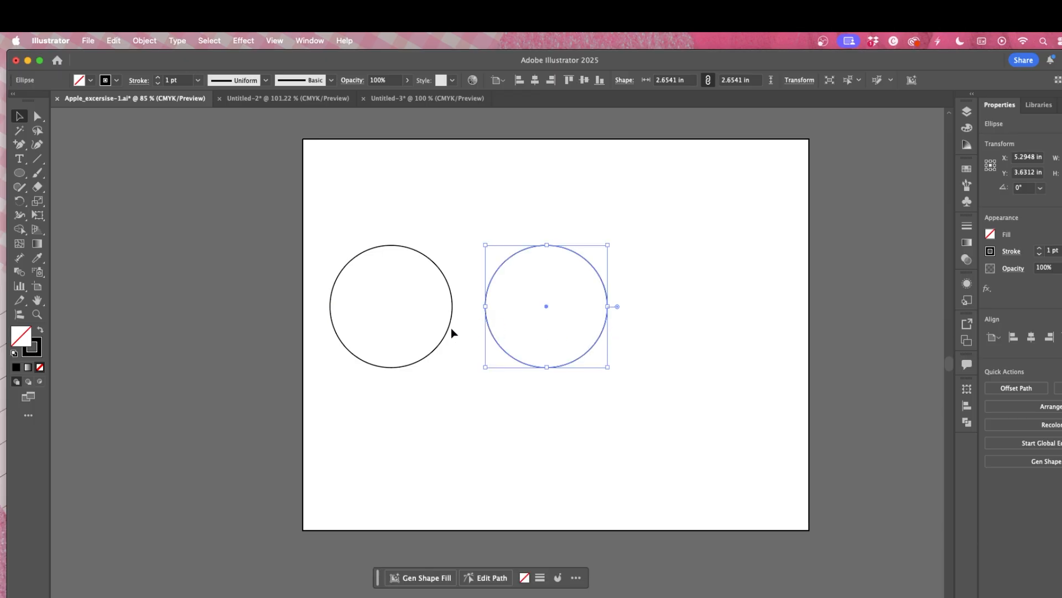
{"action": "left_click_drag", "start_coordinate": [450, 327], "coordinate": [462, 334]}
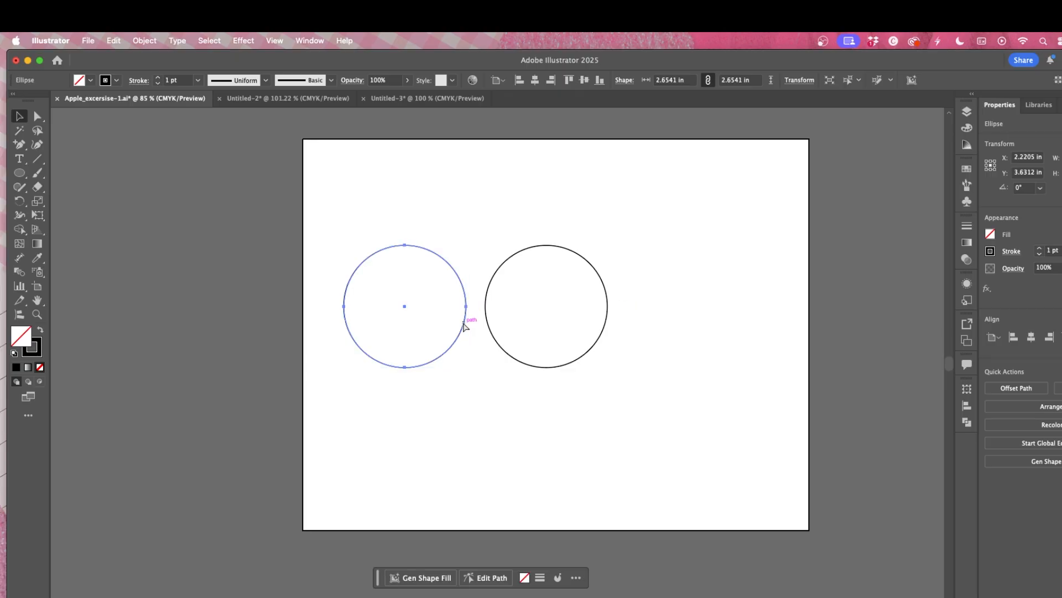
Step: Paste a third circle and position it above, overlapping both lower circles
{"action": "key", "text": "super+v"}
{"action": "left_click", "coordinate": [540, 366], "text": "shift"}
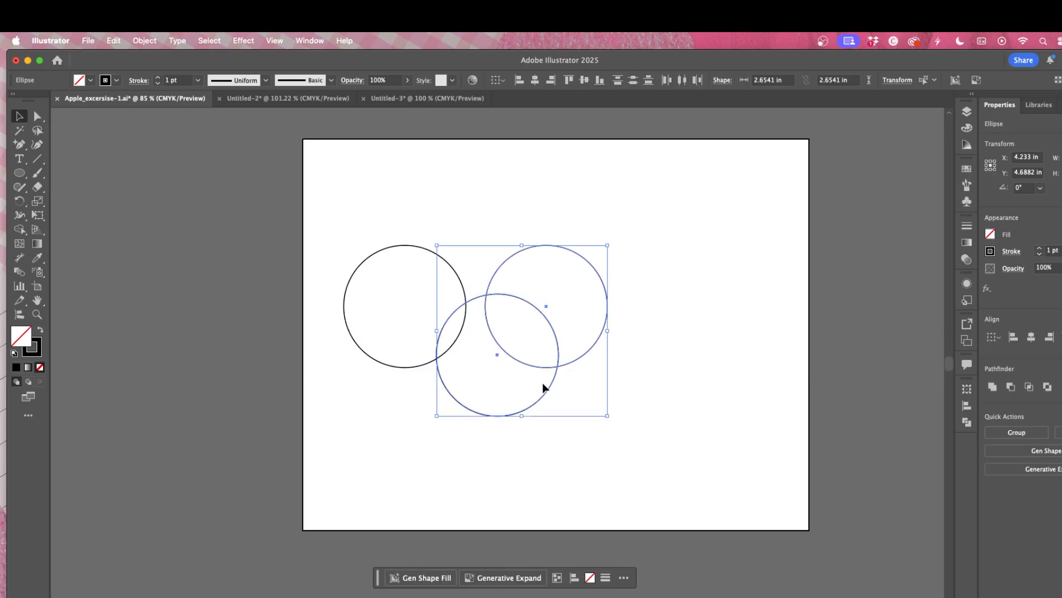
{"action": "left_click", "coordinate": [592, 421]}
{"action": "left_click_drag", "start_coordinate": [537, 405], "coordinate": [565, 362]}
{"action": "left_click", "coordinate": [513, 306]}
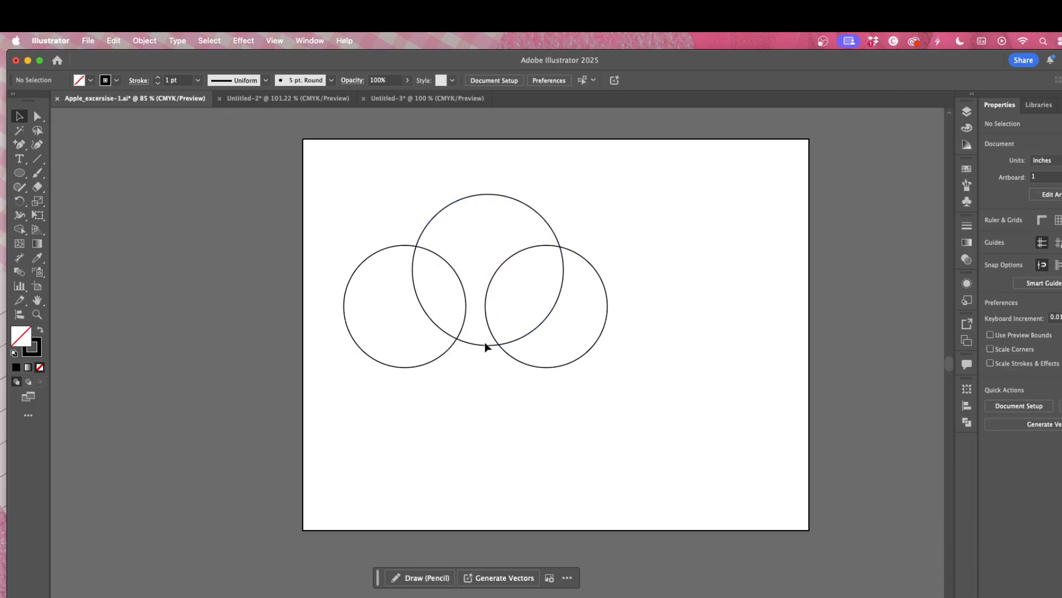
{"action": "mouse_move", "coordinate": [485, 344]}
{"action": "left_mouse_down"}
{"action": "mouse_move", "coordinate": [481, 323]}
{"action": "mouse_move", "coordinate": [474, 345]}
{"action": "left_mouse_up"}
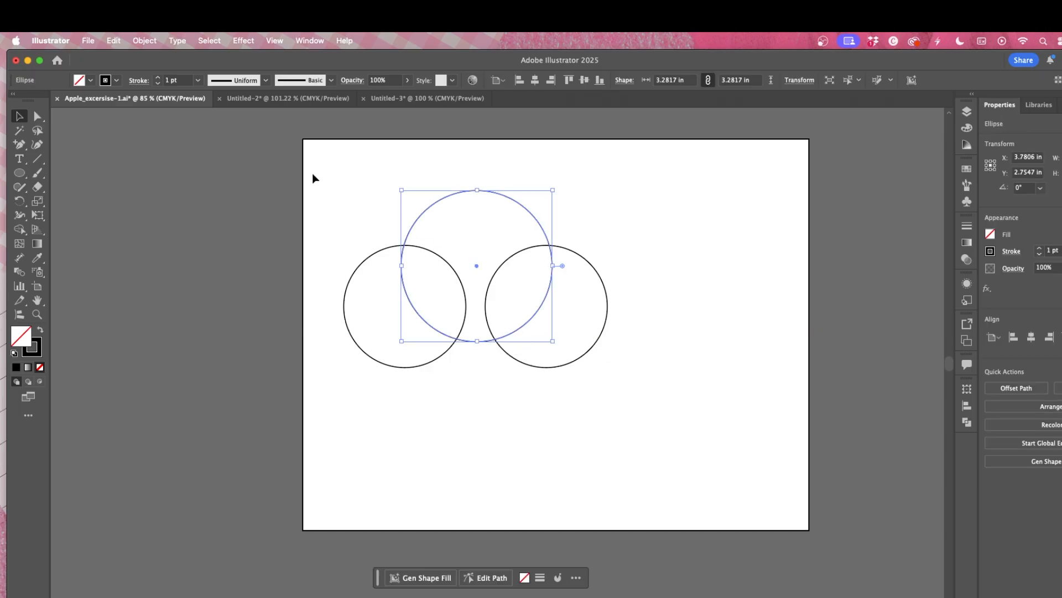
Step: Select all three circles and move them toward the centre of the artboard
{"action": "left_click_drag", "start_coordinate": [313, 173], "coordinate": [705, 386]}
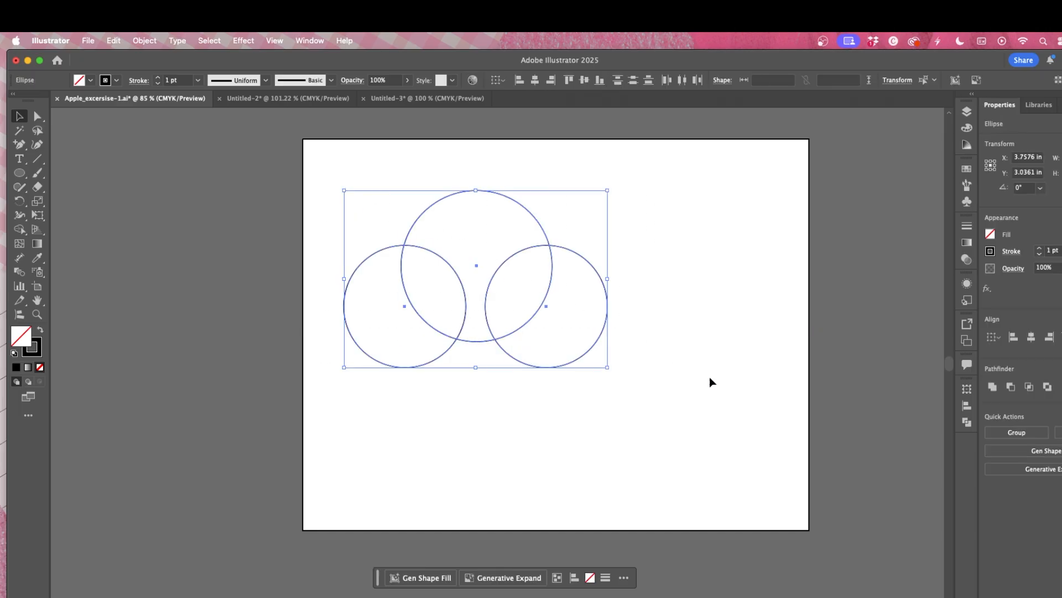
{"action": "left_click_drag", "start_coordinate": [590, 344], "coordinate": [648, 366]}
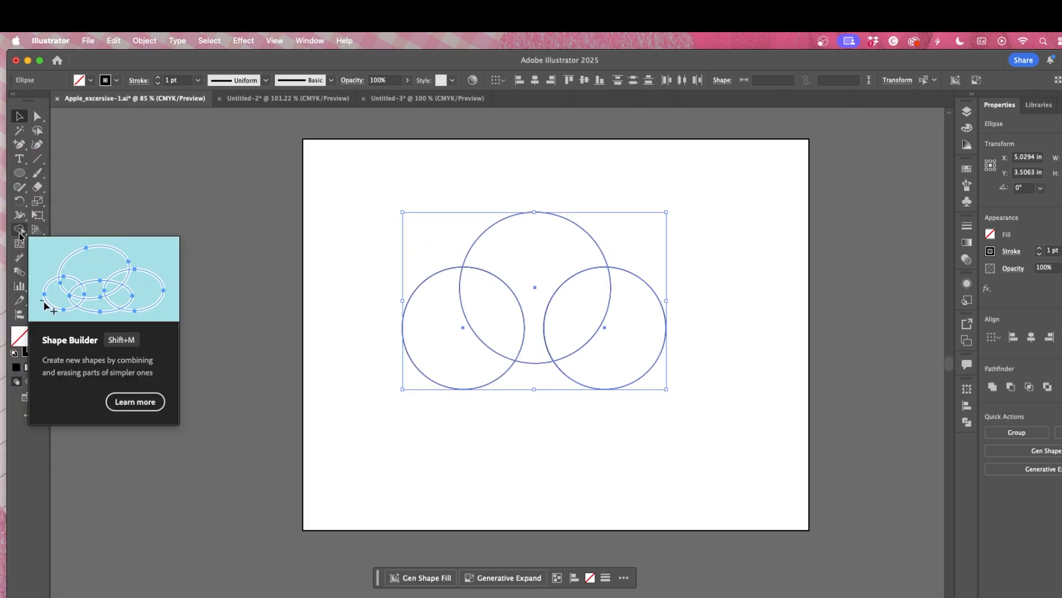
Step: Merge all three circles into a single cloud shape with the Shape Builder tool
{"action": "left_click", "coordinate": [19, 229]}
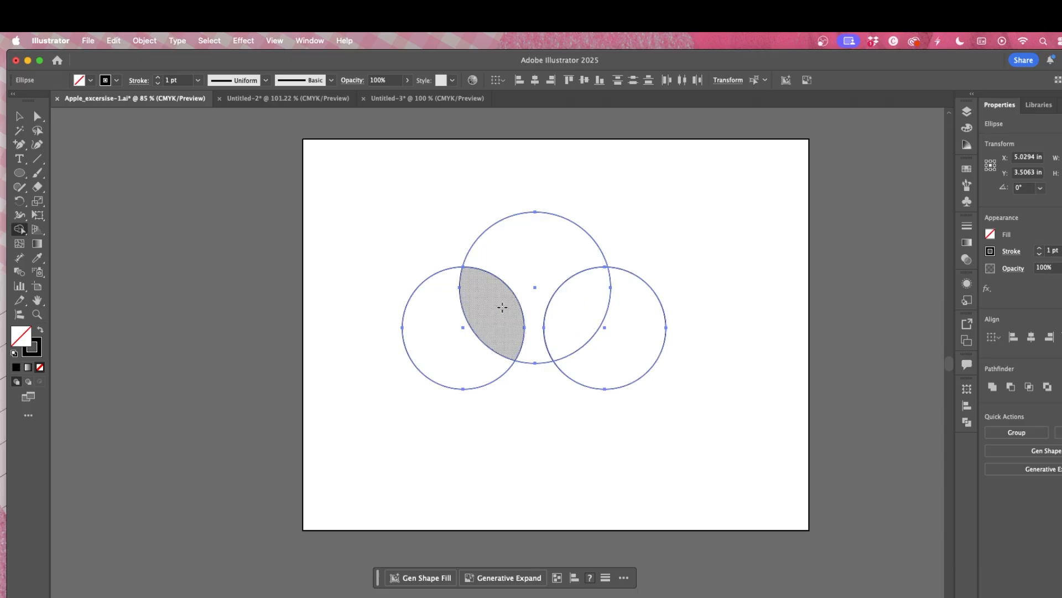
{"action": "mouse_move", "coordinate": [503, 308]}
{"action": "left_mouse_down"}
{"action": "mouse_move", "coordinate": [534, 301]}
{"action": "mouse_move", "coordinate": [578, 317]}
{"action": "left_mouse_up"}
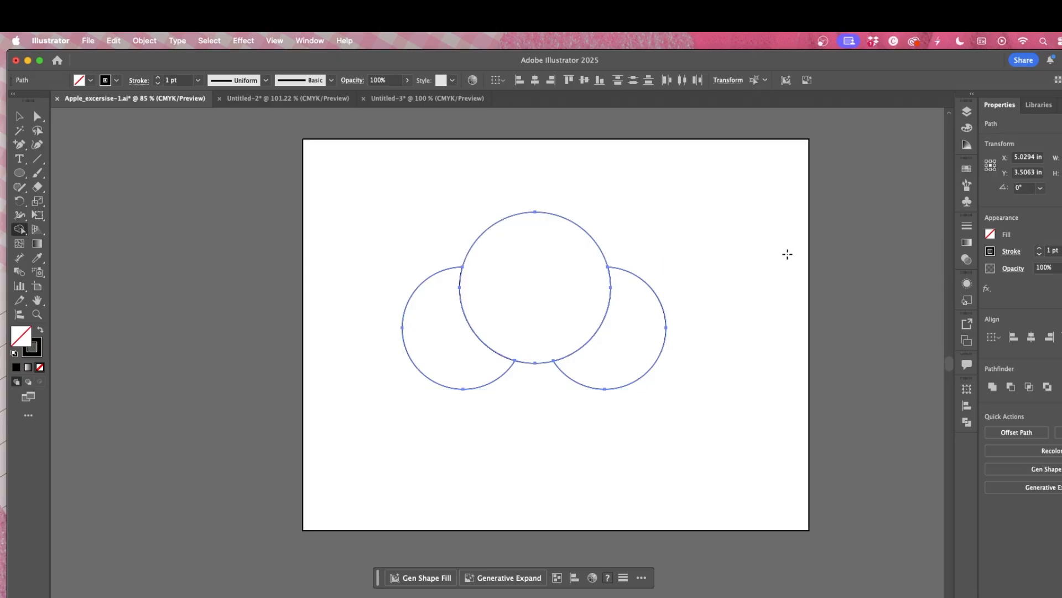
{"action": "key", "text": "super+z"}
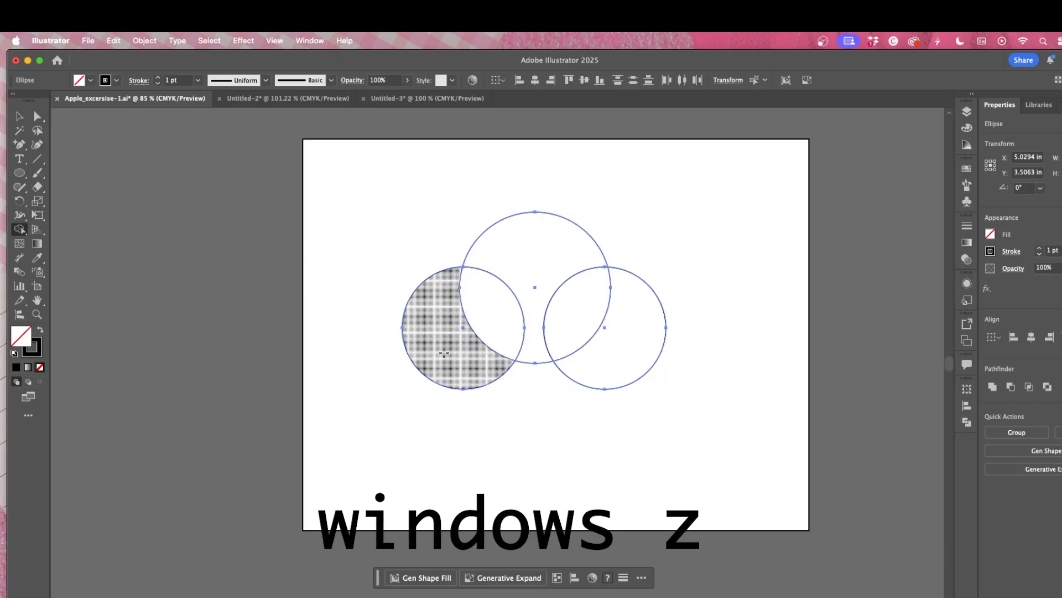
{"action": "mouse_move", "coordinate": [451, 343]}
{"action": "left_mouse_down"}
{"action": "mouse_move", "coordinate": [498, 299]}
{"action": "mouse_move", "coordinate": [539, 287]}
{"action": "mouse_move", "coordinate": [619, 309]}
{"action": "mouse_move", "coordinate": [647, 335]}
{"action": "left_mouse_up"}
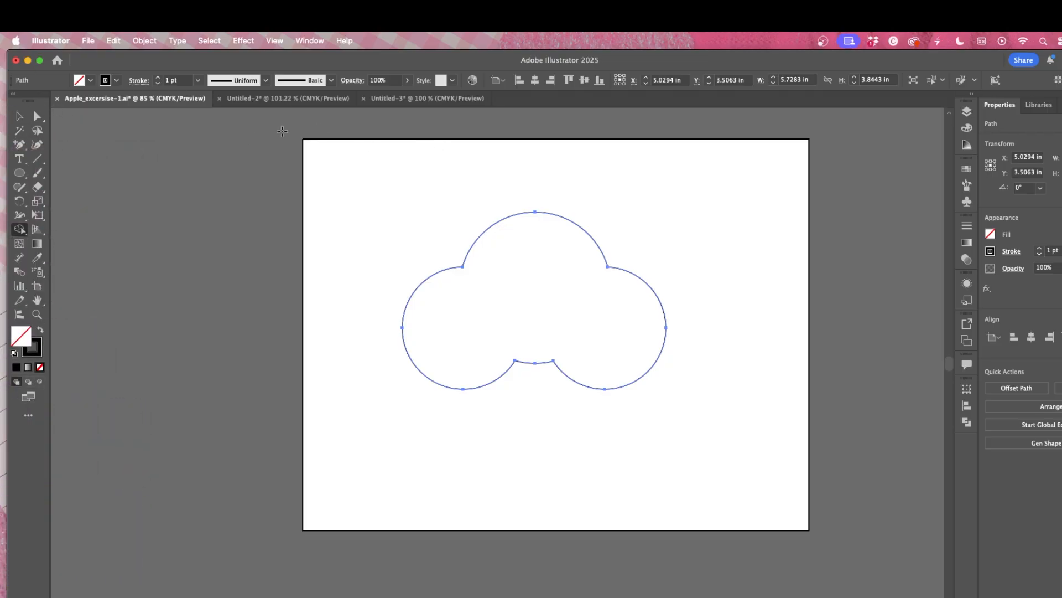
Step: Compare with the reference cloud and move the cloud shape toward the artboard's upper left
{"action": "left_click", "coordinate": [20, 116]}
{"action": "left_click_drag", "start_coordinate": [522, 299], "coordinate": [463, 268]}
{"action": "left_click", "coordinate": [427, 98]}
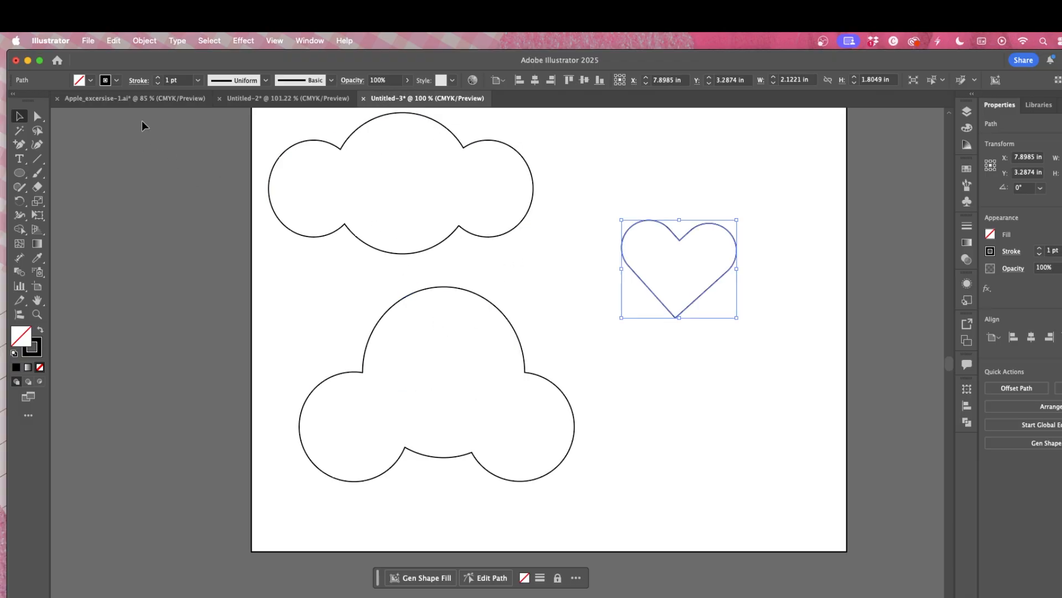
{"action": "left_click", "coordinate": [160, 100]}
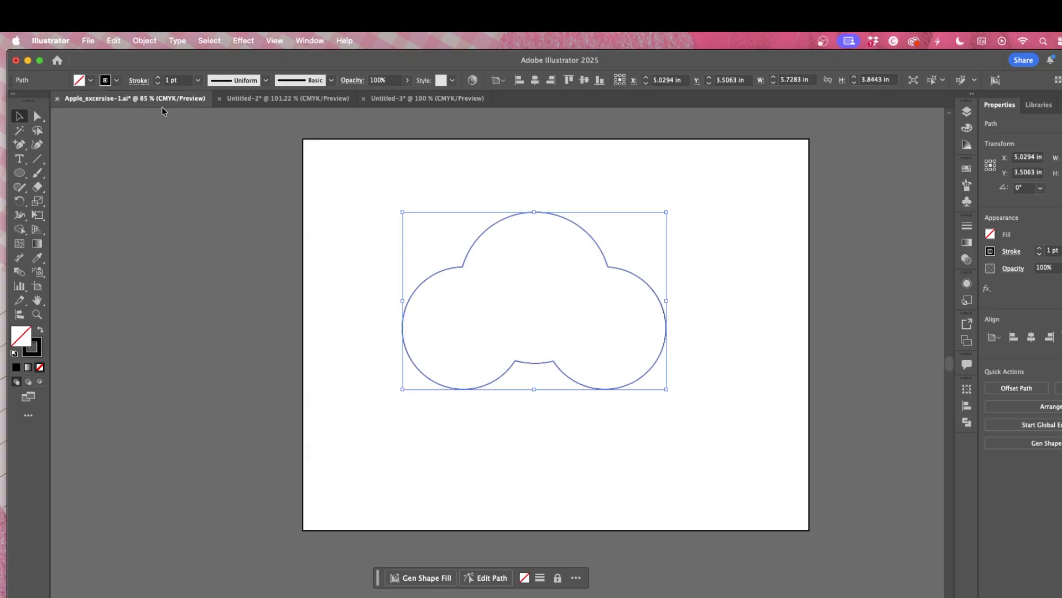
{"action": "left_click", "coordinate": [573, 300]}
{"action": "left_click_drag", "start_coordinate": [637, 276], "coordinate": [550, 217]}
Step: Draw a circle about 2.3 in wide below the cloud and copy it
{"action": "left_click", "coordinate": [20, 175]}
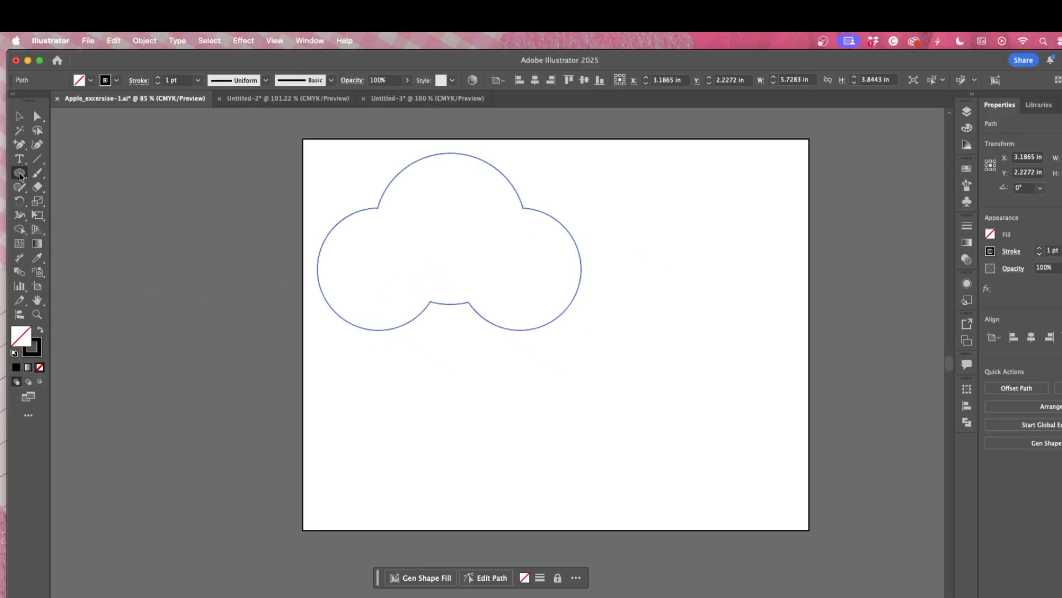
{"action": "left_click_drag", "start_coordinate": [443, 397], "coordinate": [551, 502]}
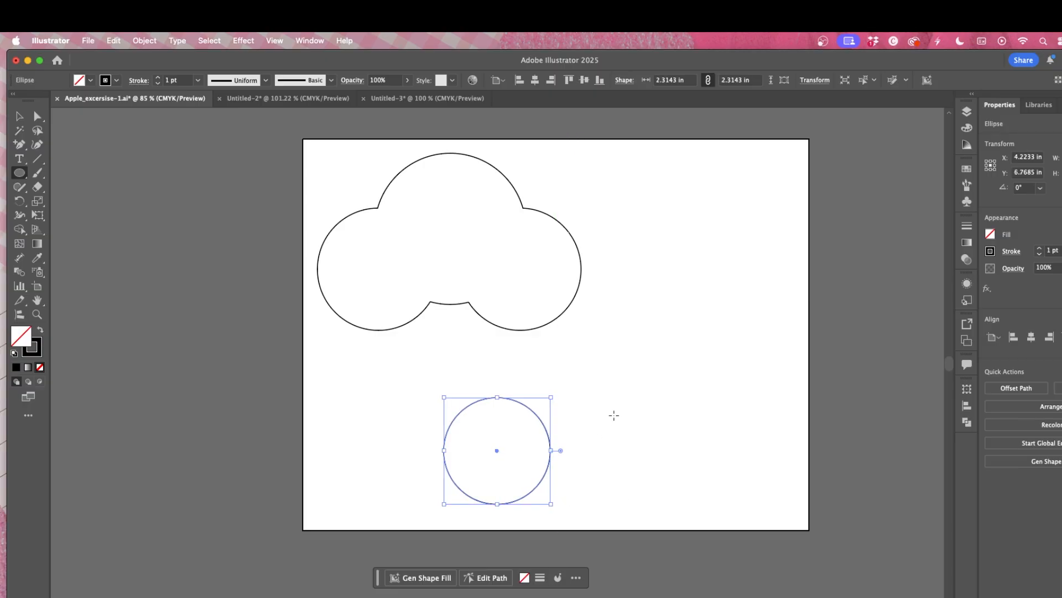
{"action": "key", "text": "super+c"}
{"action": "key", "text": "super+v"}
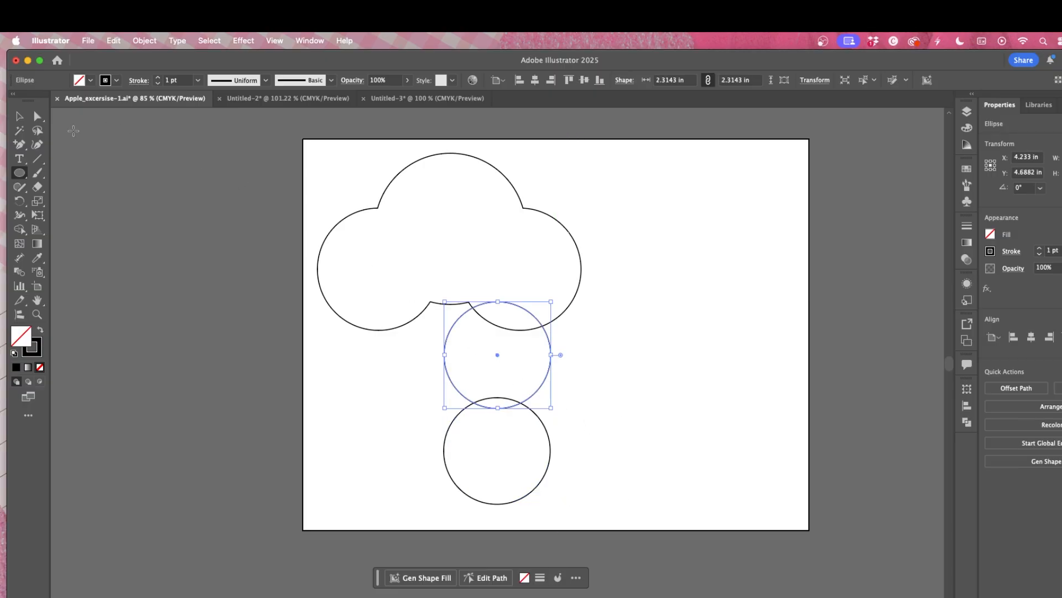
Step: Duplicate the lower circle to its right
{"action": "left_click", "coordinate": [19, 115]}
{"action": "left_click_drag", "start_coordinate": [534, 397], "coordinate": [662, 493]}
Step: Paste another circle, enlarge it to about 3.56 in, and place it to the right of the cloud
{"action": "key", "text": "super+v"}
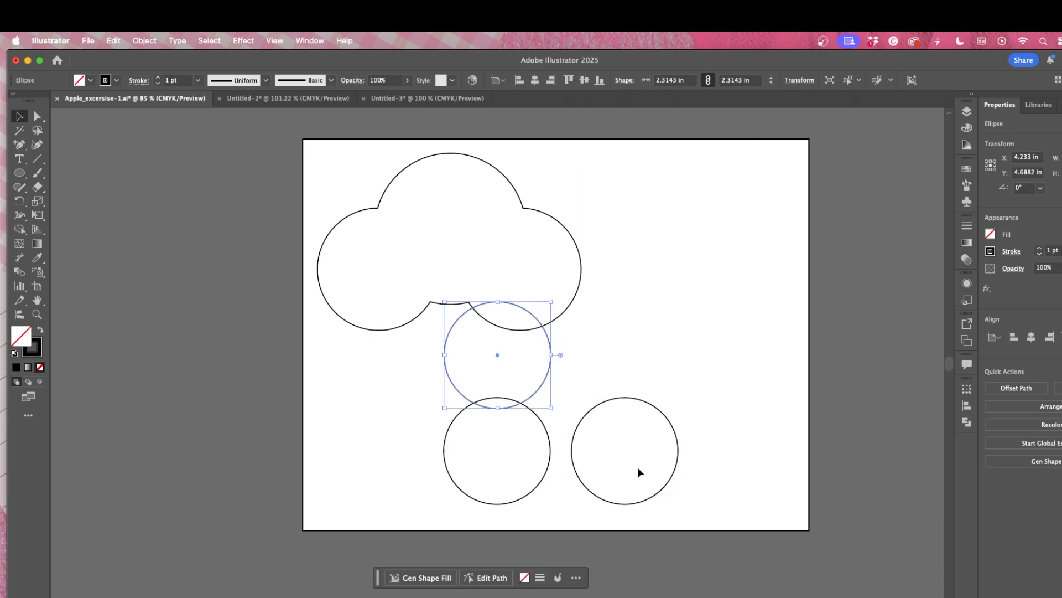
{"action": "left_click_drag", "start_coordinate": [551, 407], "coordinate": [608, 466]}
{"action": "left_click", "coordinate": [596, 407], "text": "shift"}
{"action": "left_click", "coordinate": [641, 329]}
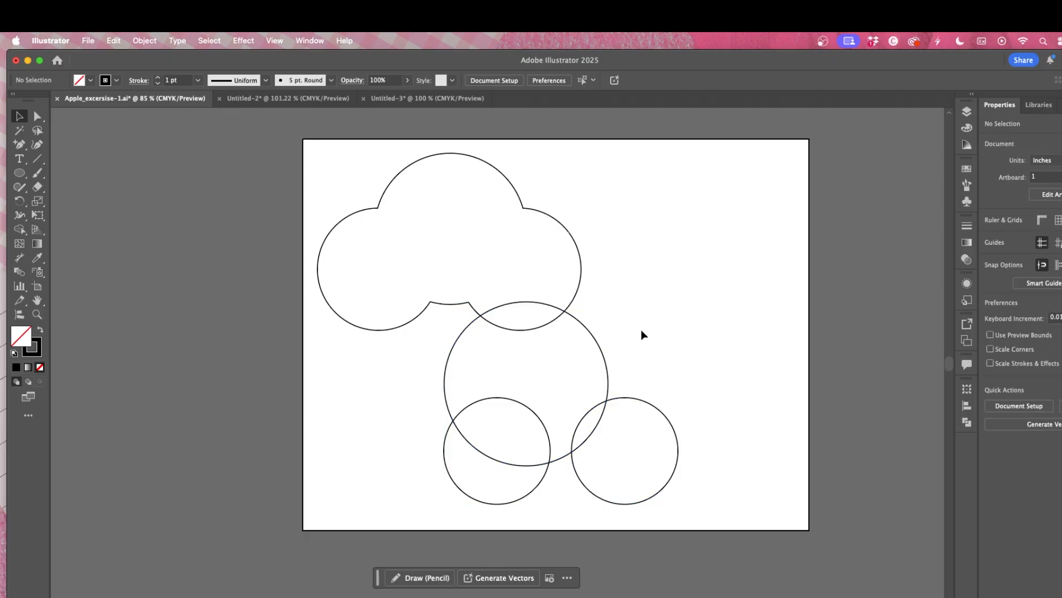
{"action": "left_click_drag", "start_coordinate": [605, 362], "coordinate": [741, 295]}
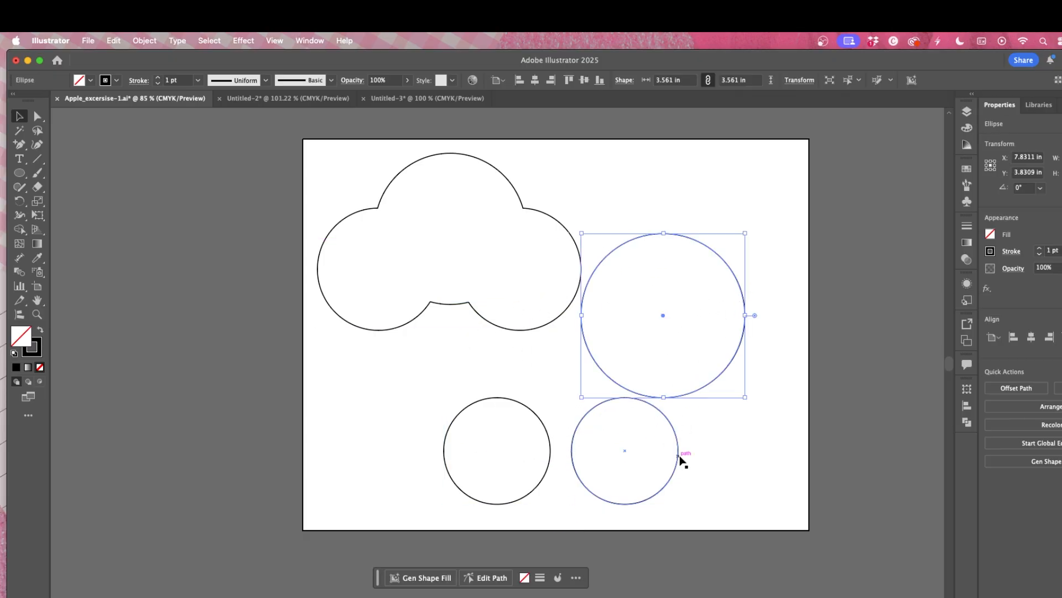
Step: Position the two smaller circles so they overlap the large circle's right and left sides
{"action": "left_click_drag", "start_coordinate": [679, 457], "coordinate": [792, 326]}
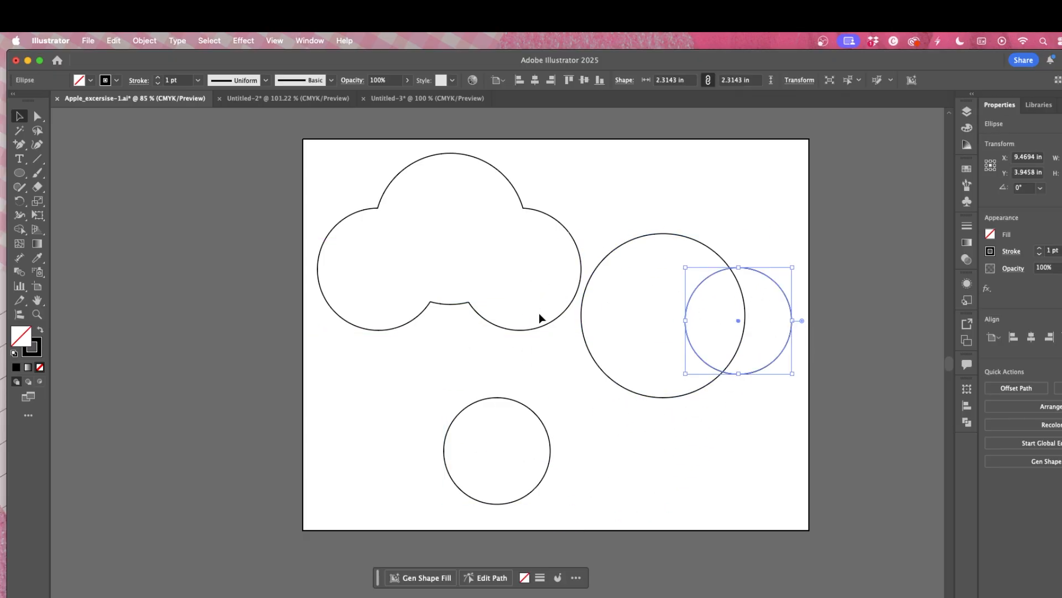
{"action": "left_click_drag", "start_coordinate": [531, 424], "coordinate": [610, 293]}
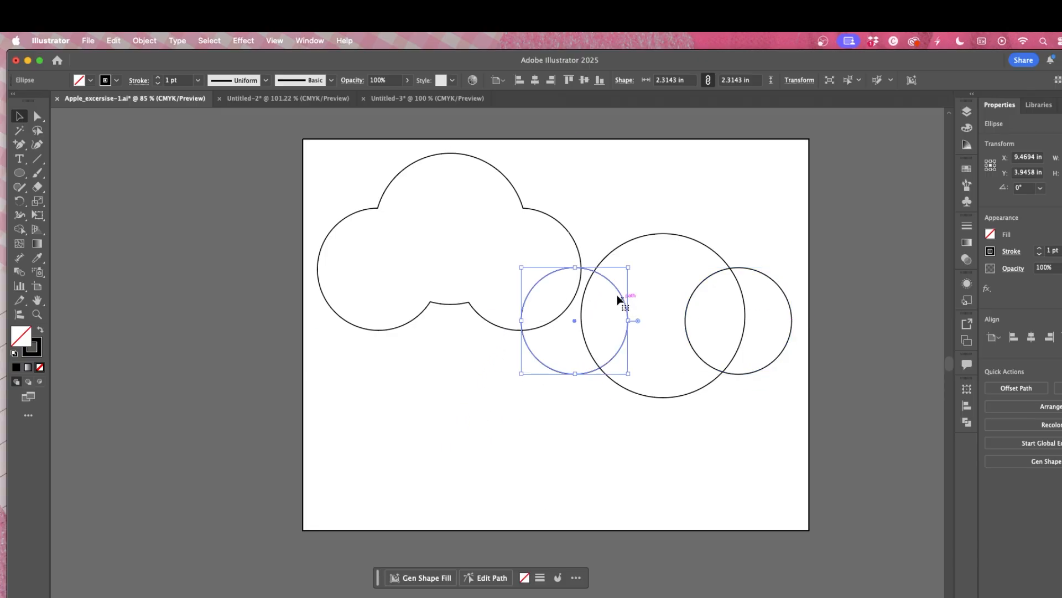
Step: Move the first cloud off the artboard and merge the three new circles into a second cloud with Shape Builder
{"action": "left_click_drag", "start_coordinate": [550, 223], "coordinate": [288, 288]}
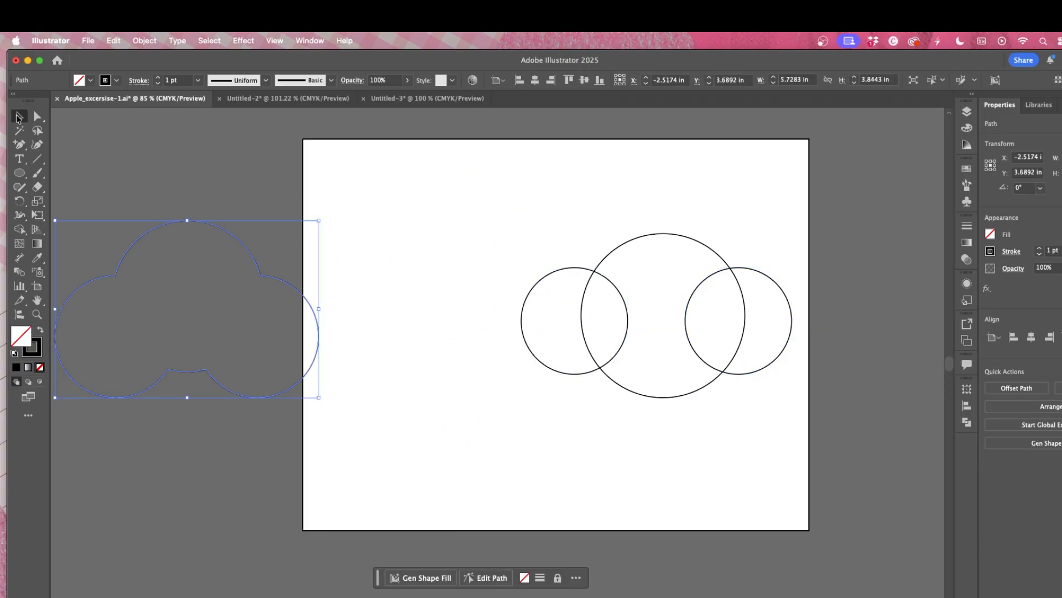
{"action": "left_click_drag", "start_coordinate": [455, 200], "coordinate": [788, 380]}
{"action": "left_click_drag", "start_coordinate": [724, 376], "coordinate": [631, 370]}
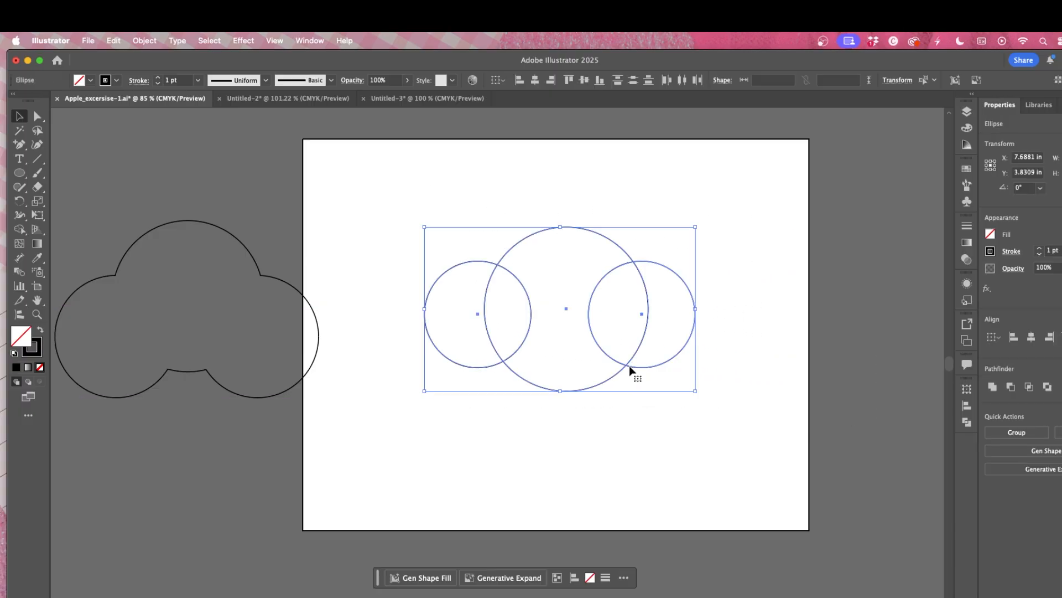
{"action": "left_click", "coordinate": [19, 228]}
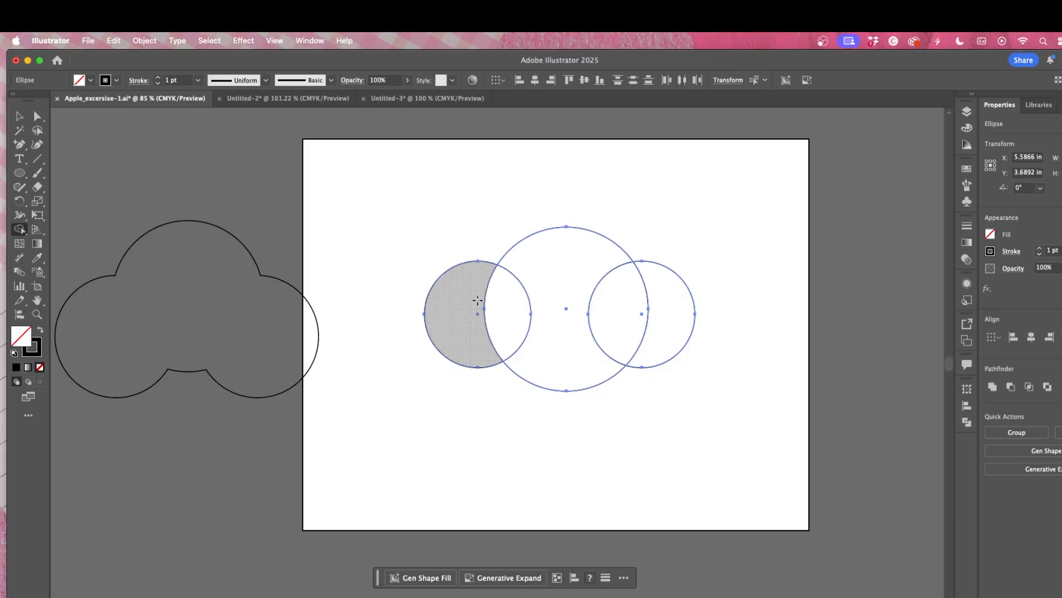
{"action": "left_click_drag", "start_coordinate": [476, 303], "coordinate": [658, 317]}
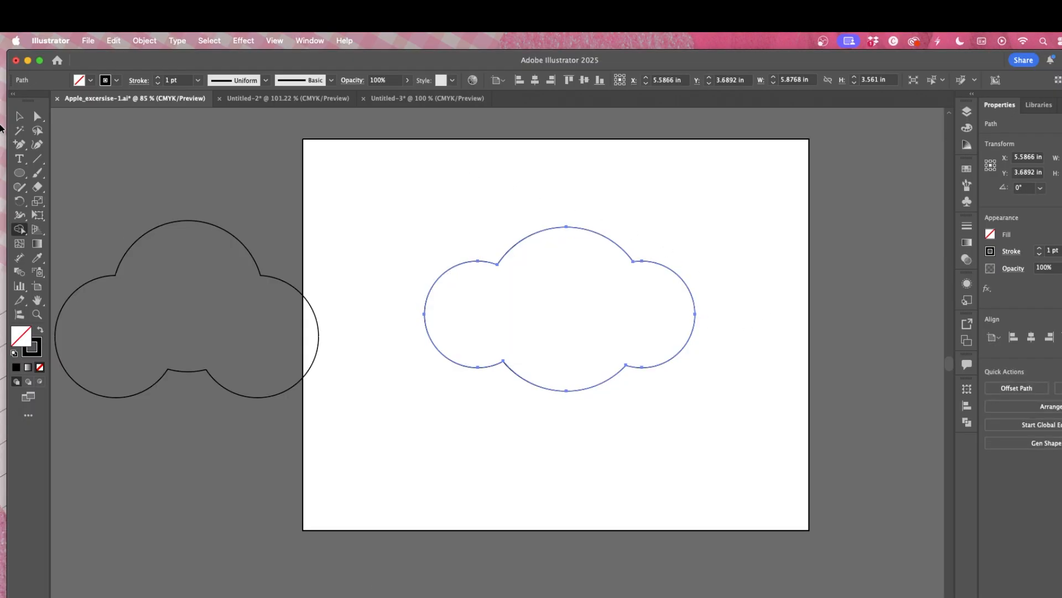
{"action": "key", "text": "v"}
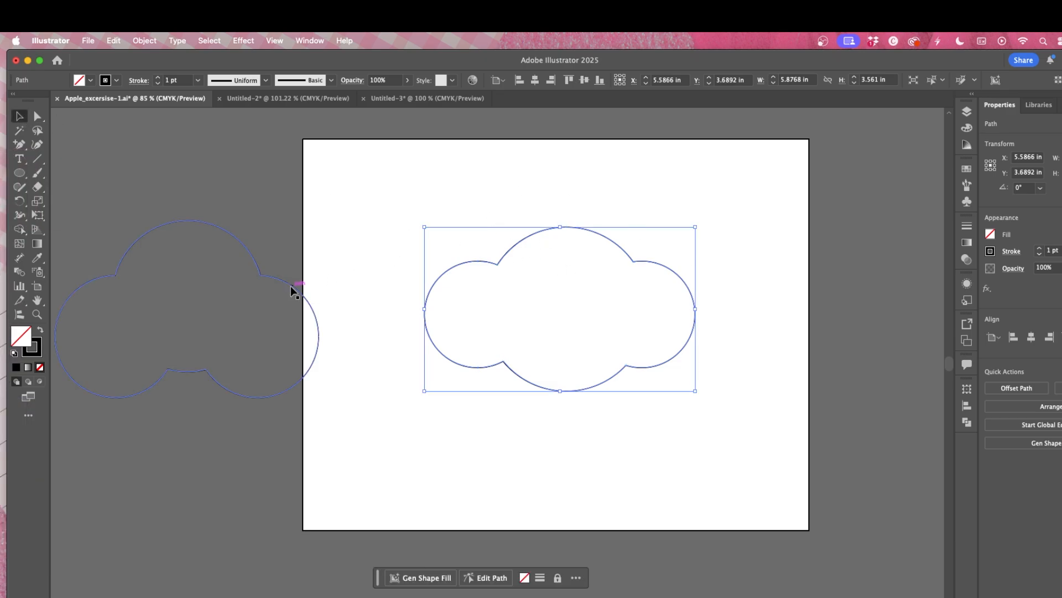
Step: Place the first cloud overlapping the new cloud's lower right, select both, and apply Shape Builder to the front cloud
{"action": "left_click_drag", "start_coordinate": [281, 284], "coordinate": [813, 346]}
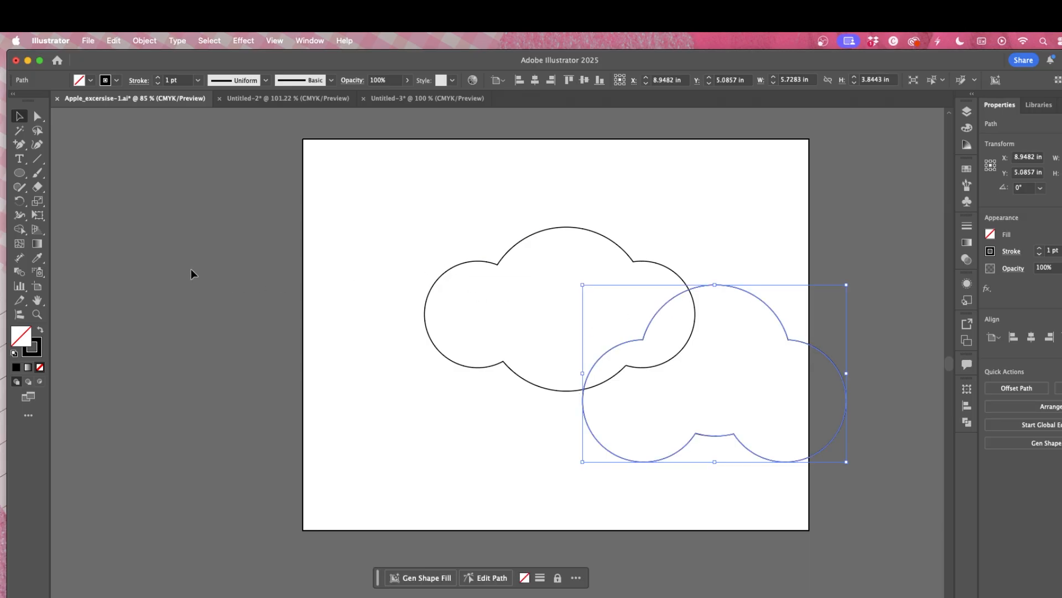
{"action": "left_click_drag", "start_coordinate": [398, 195], "coordinate": [846, 446]}
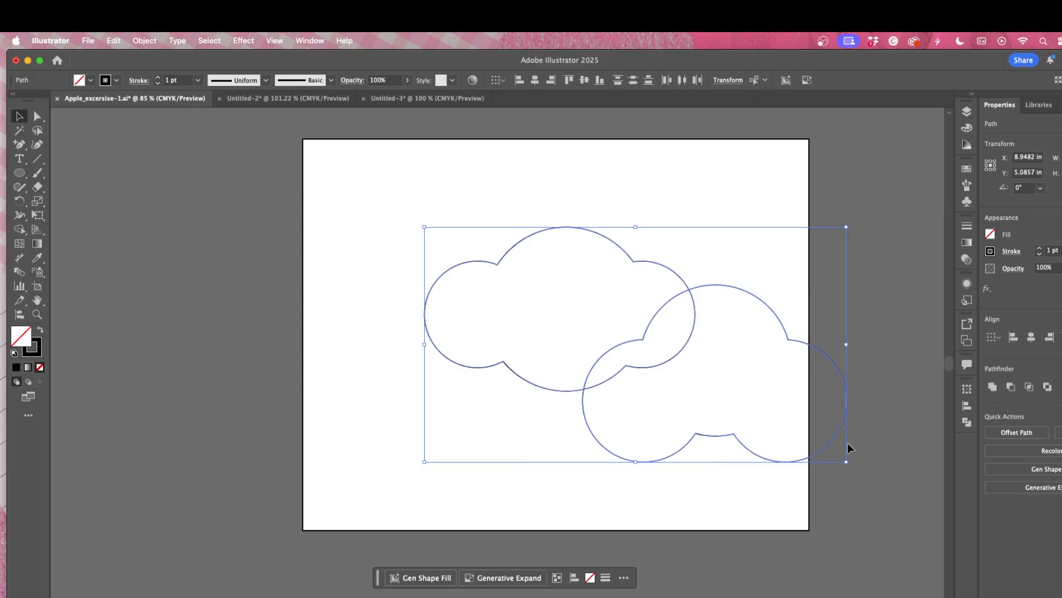
{"action": "left_click", "coordinate": [21, 231]}
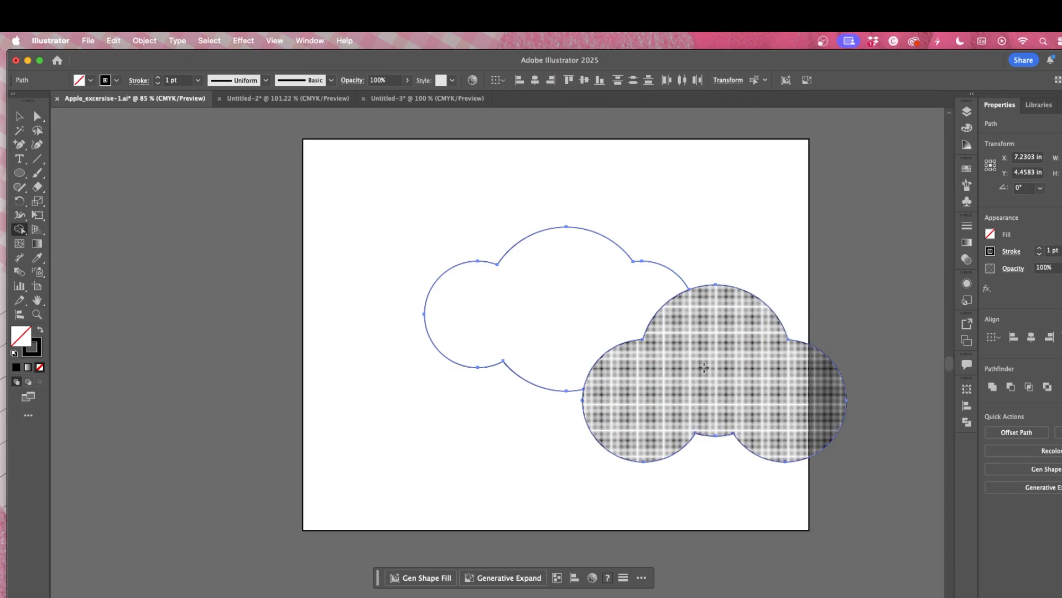
{"action": "left_click", "coordinate": [705, 367]}
Step: Test moving the front cloud away twice, undoing each move
{"action": "left_click", "coordinate": [28, 120]}
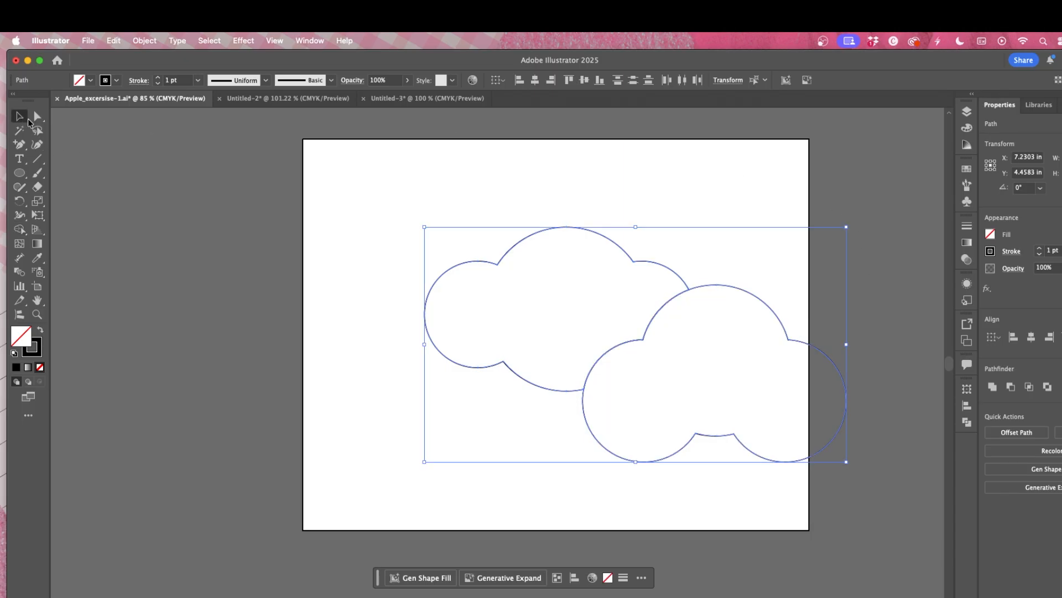
{"action": "left_click", "coordinate": [768, 222]}
{"action": "left_click_drag", "start_coordinate": [766, 304], "coordinate": [749, 327]}
{"action": "key", "text": "super+z"}
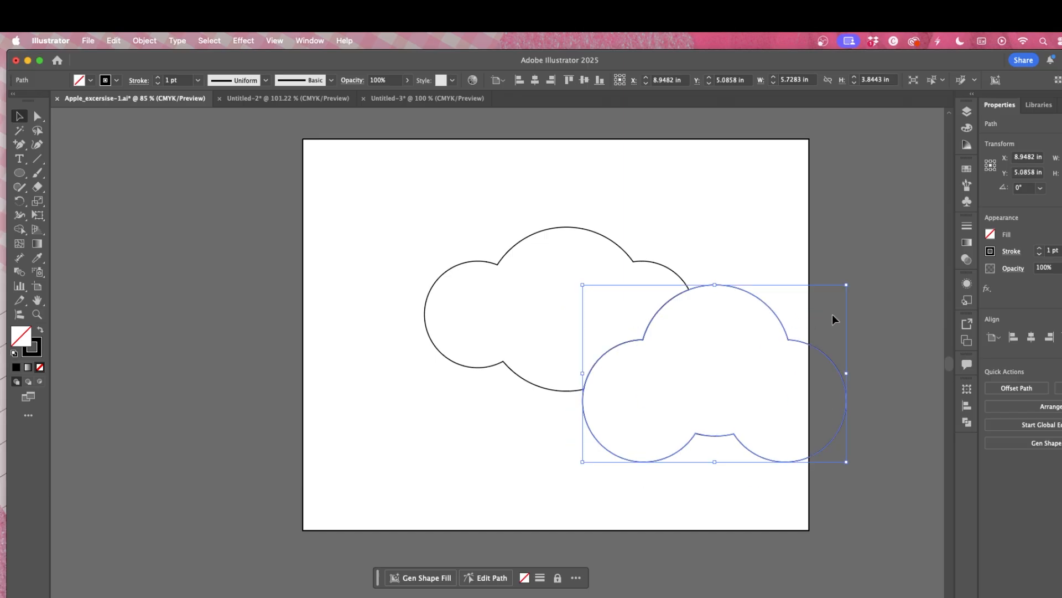
{"action": "left_click", "coordinate": [789, 234]}
{"action": "left_click_drag", "start_coordinate": [714, 295], "coordinate": [414, 299]}
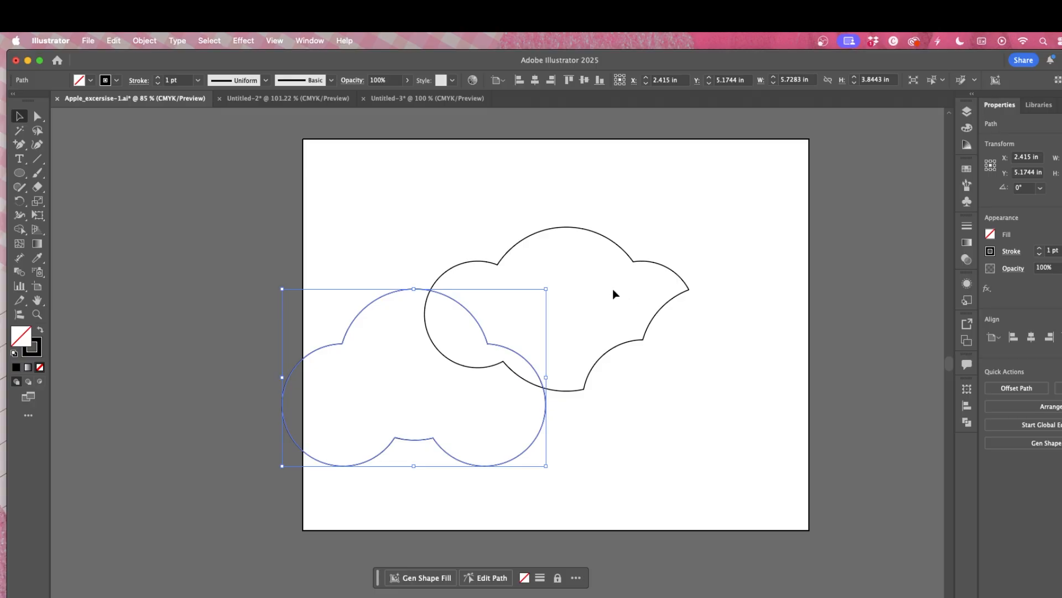
{"action": "key", "text": "super+z"}
{"action": "left_click", "coordinate": [493, 181]}
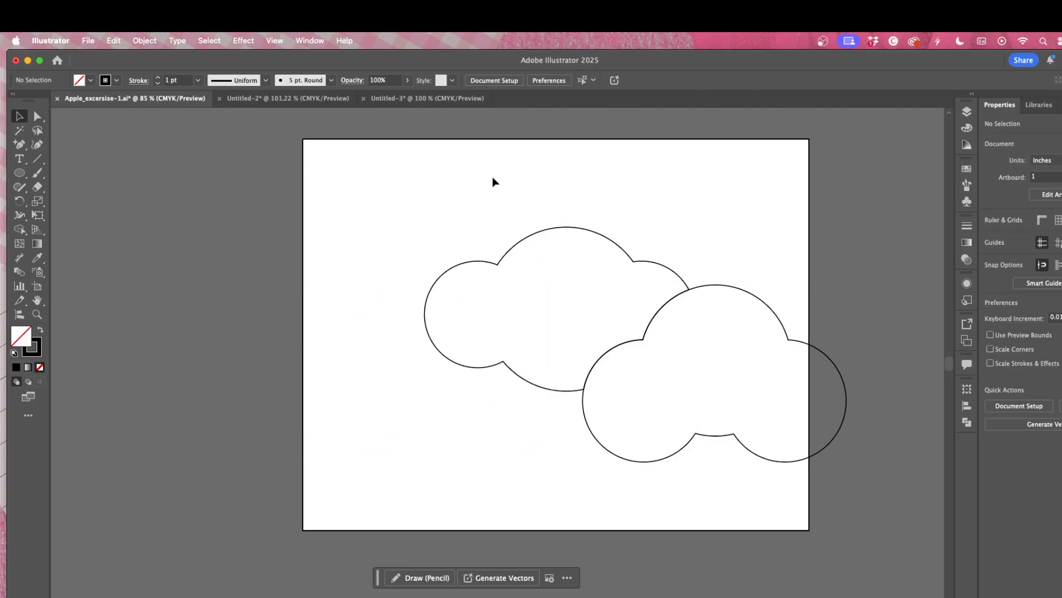
Step: Group both clouds and move the group toward the artboard's upper left
{"action": "left_click_drag", "start_coordinate": [420, 171], "coordinate": [882, 459]}
{"action": "left_click_drag", "start_coordinate": [686, 293], "coordinate": [608, 265]}
{"action": "right_click", "coordinate": [621, 263]}
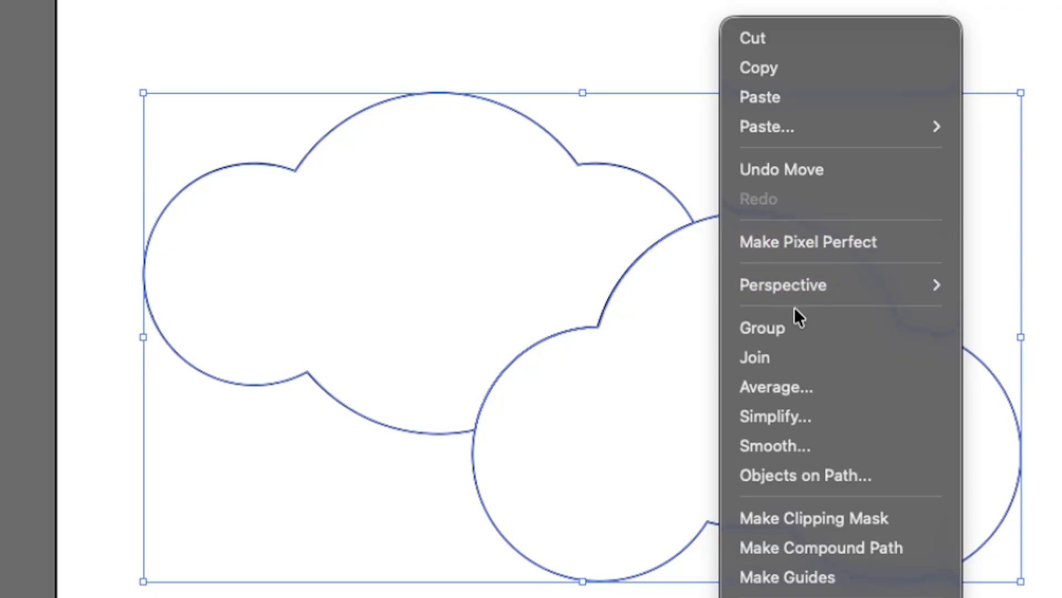
{"action": "left_click", "coordinate": [805, 328]}
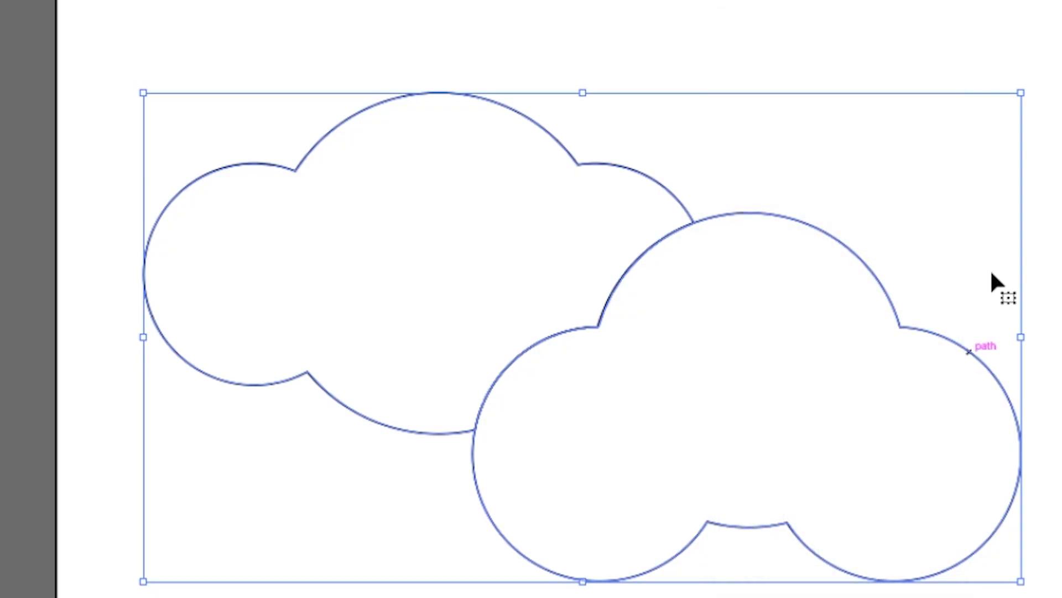
{"action": "left_click", "coordinate": [1043, 257]}
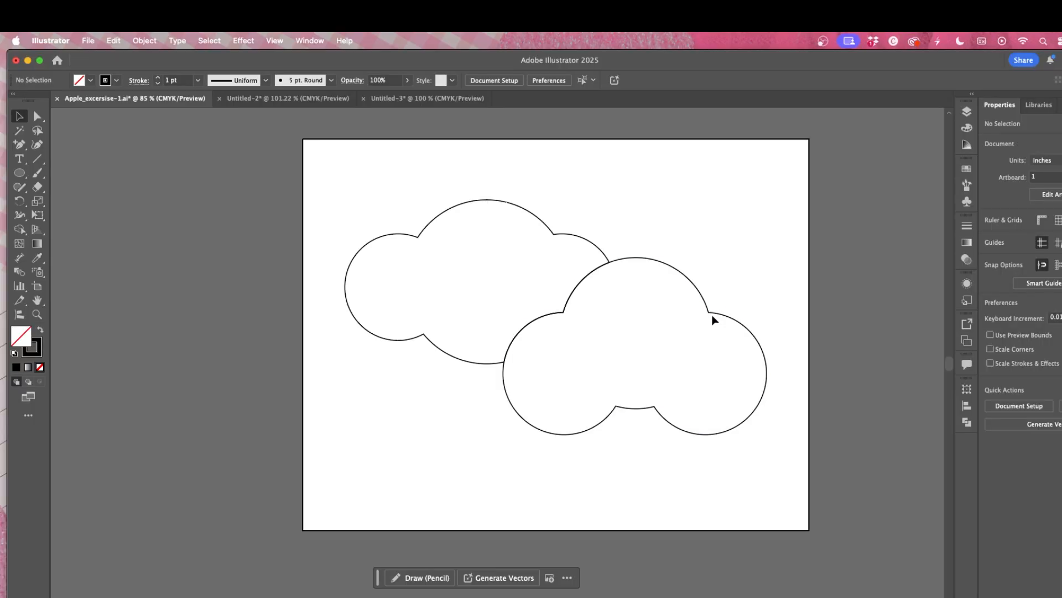
{"action": "left_click_drag", "start_coordinate": [712, 319], "coordinate": [686, 275]}
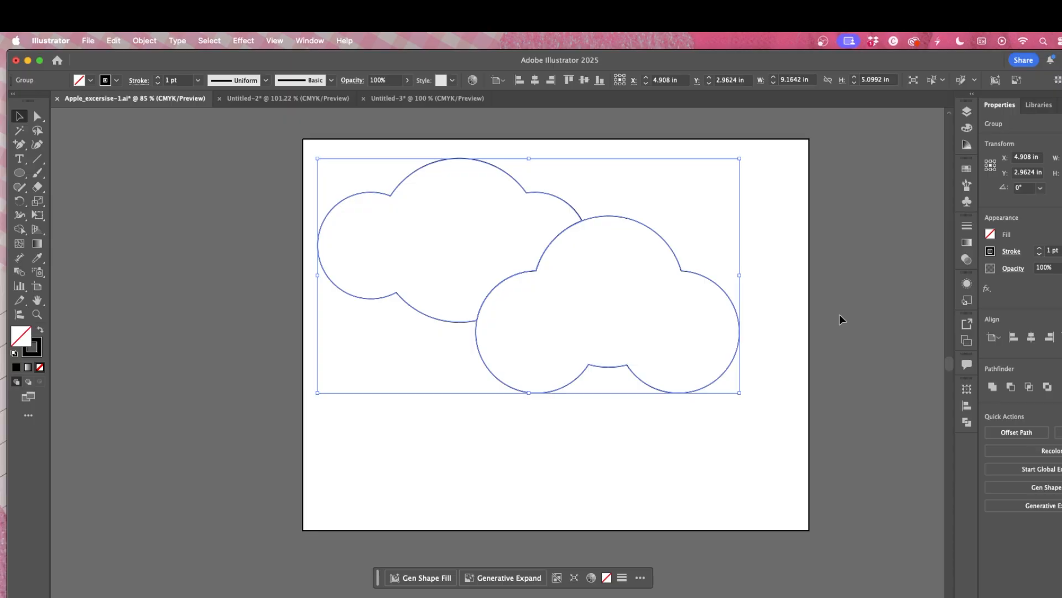
Step: Fill the cloud group with a blue swatch
{"action": "left_click", "coordinate": [990, 232]}
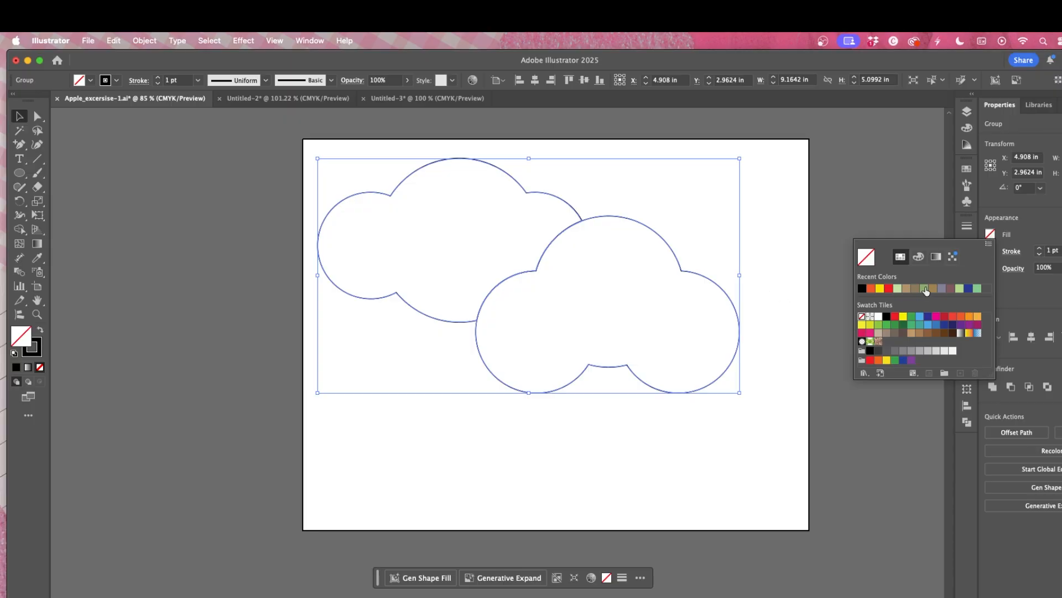
{"action": "left_click", "coordinate": [920, 318]}
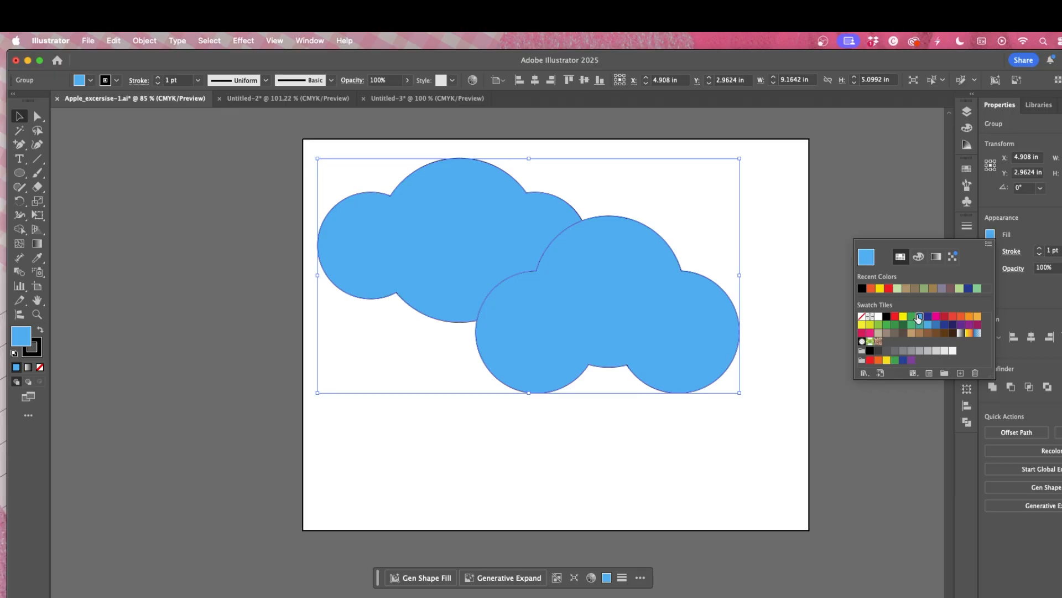
Step: Set the clouds' stroke weight to 0.75 pt
{"action": "left_click", "coordinate": [1028, 275]}
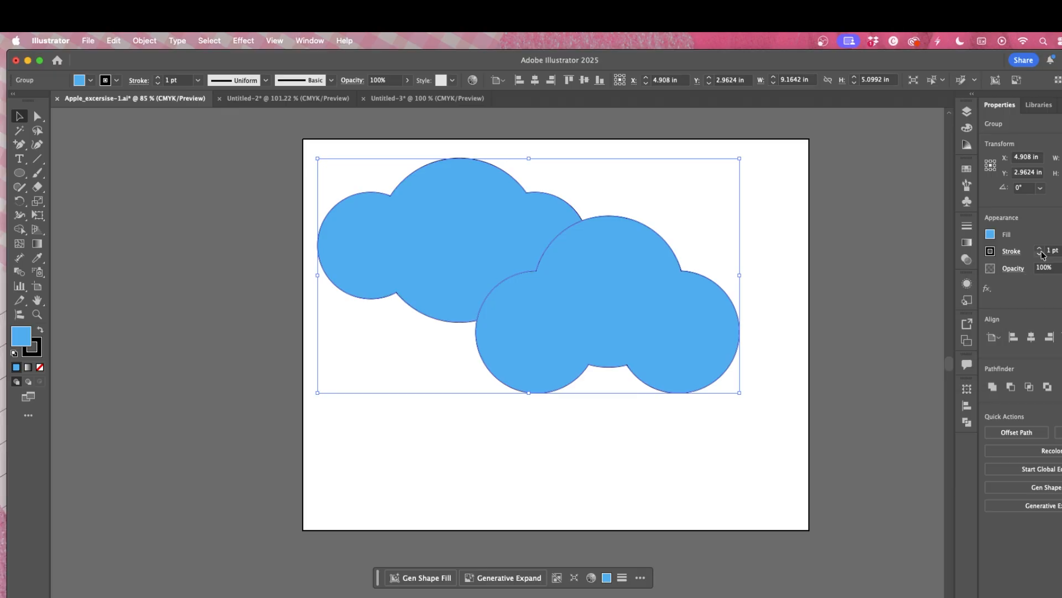
{"action": "left_click", "coordinate": [1040, 247]}
{"action": "left_click", "coordinate": [1040, 248]}
{"action": "left_click", "coordinate": [1039, 248]}
{"action": "left_click", "coordinate": [1040, 249]}
{"action": "left_click", "coordinate": [1040, 248]}
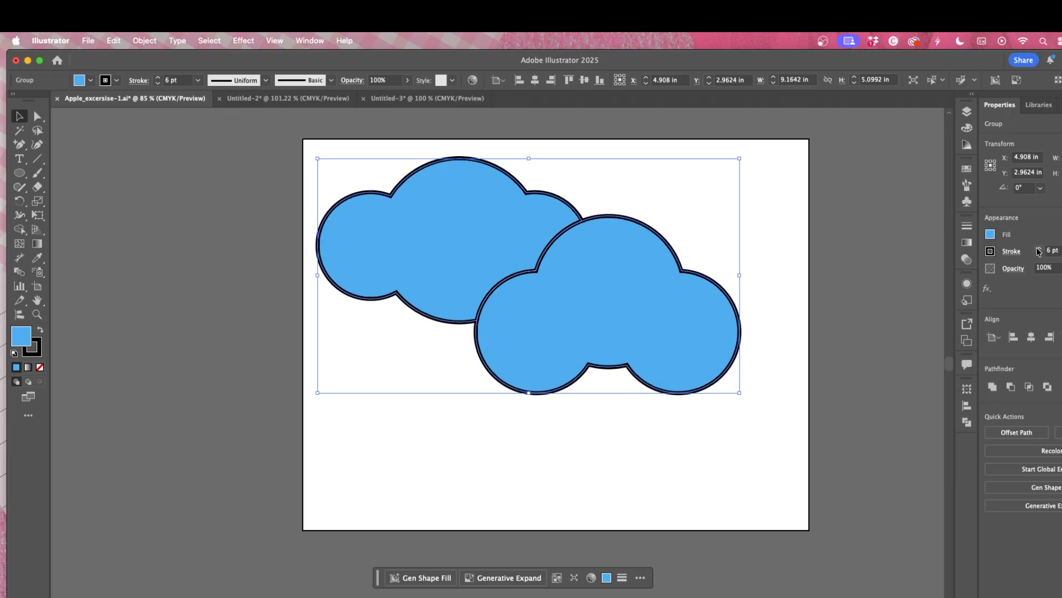
{"action": "left_click", "coordinate": [1038, 254]}
{"action": "left_click", "coordinate": [1038, 254]}
{"action": "left_click", "coordinate": [1038, 254]}
{"action": "left_click", "coordinate": [1039, 254]}
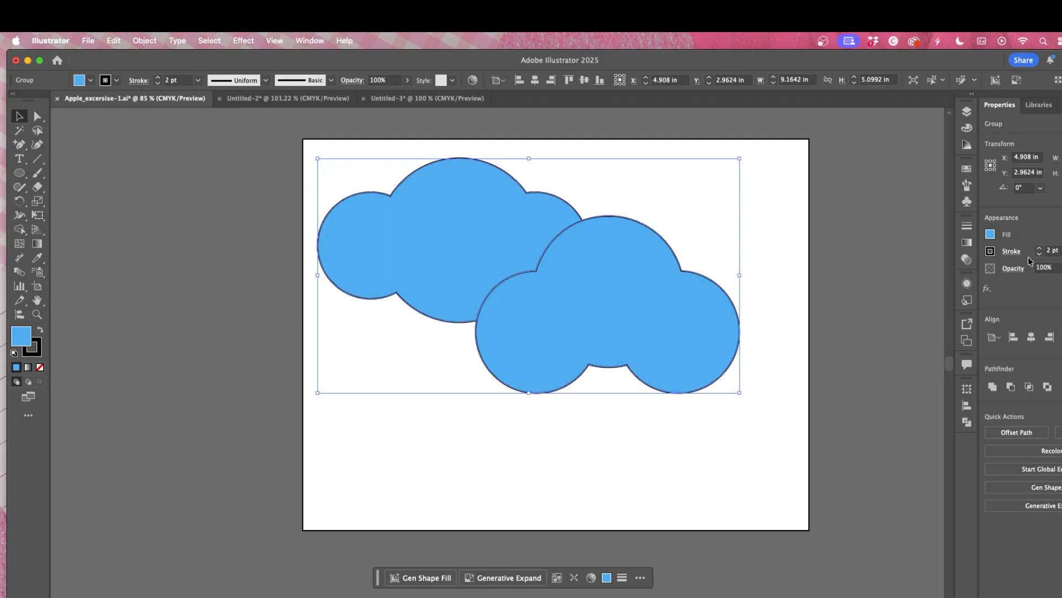
{"action": "left_click", "coordinate": [1039, 255]}
{"action": "left_click", "coordinate": [1039, 255]}
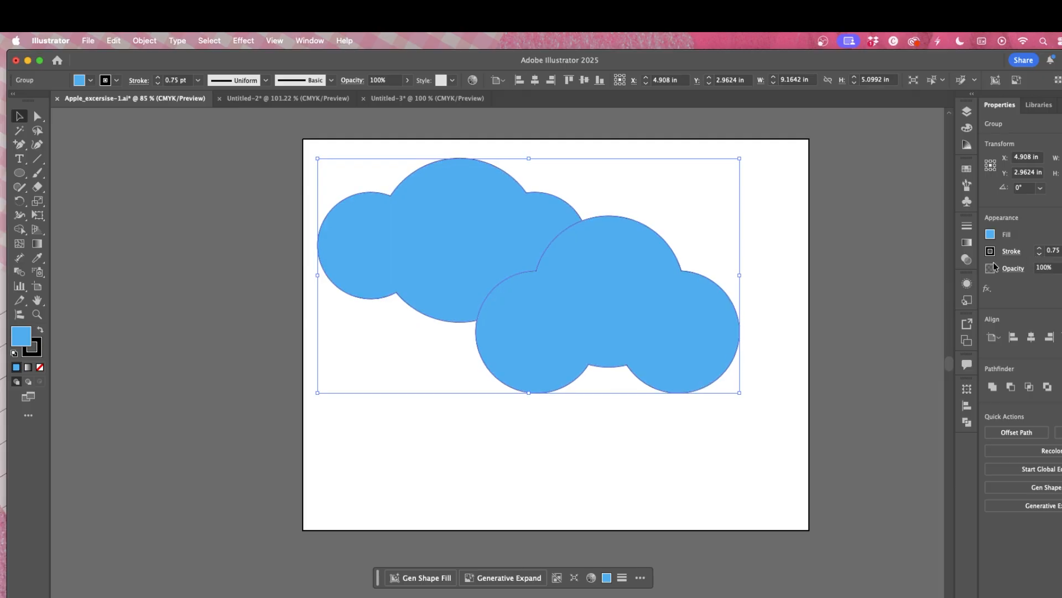
Step: Apply a linear gradient fill to the clouds
{"action": "left_click", "coordinate": [990, 234]}
{"action": "left_click", "coordinate": [977, 332]}
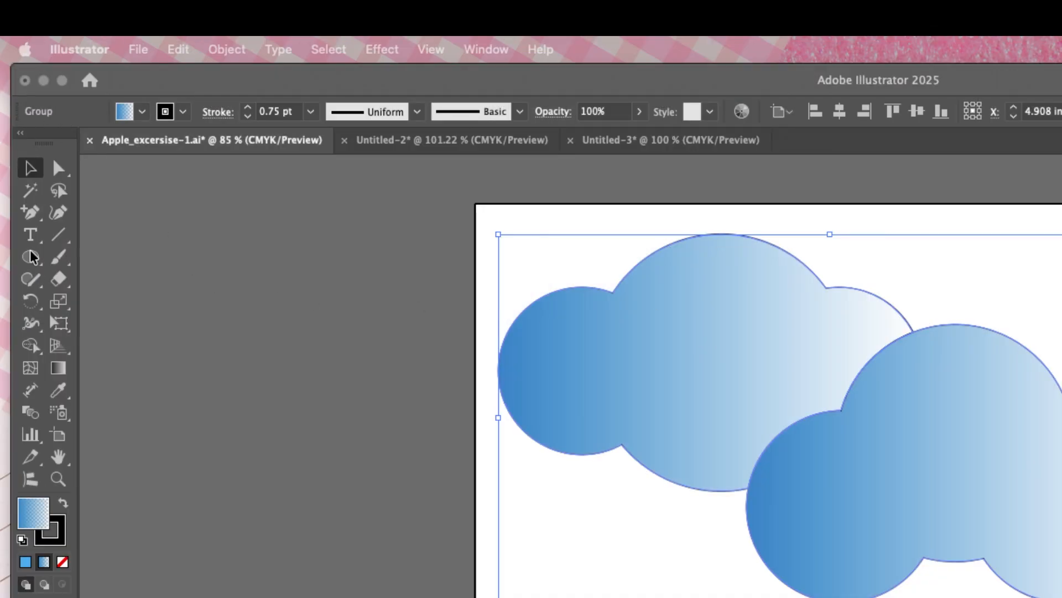
Step: With the Gradient tool, set the upper cloud's left gradient stop to purple 8e2890
{"action": "left_click", "coordinate": [58, 370]}
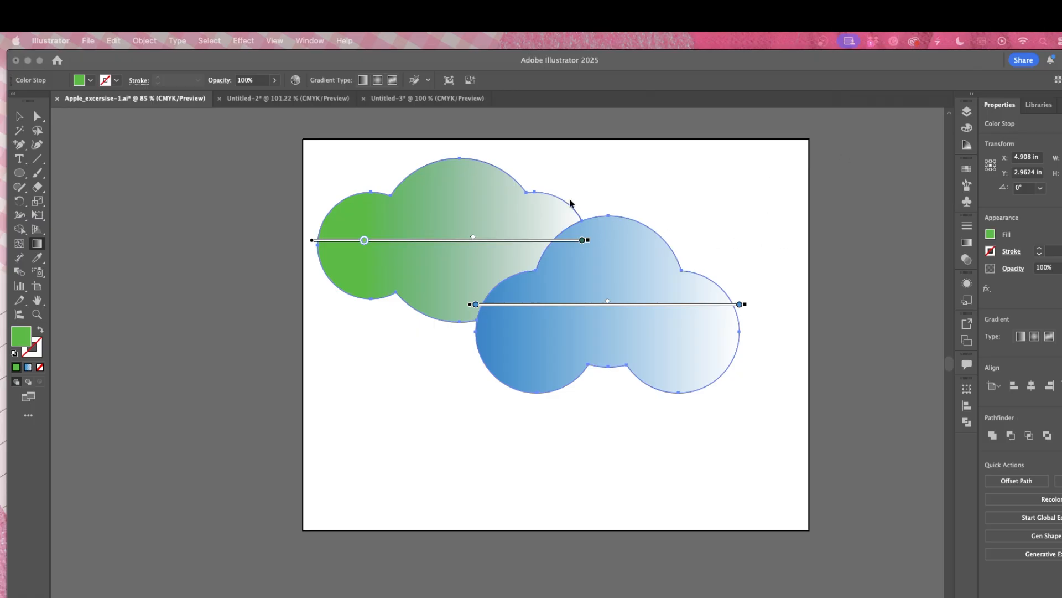
{"action": "left_click", "coordinate": [519, 204]}
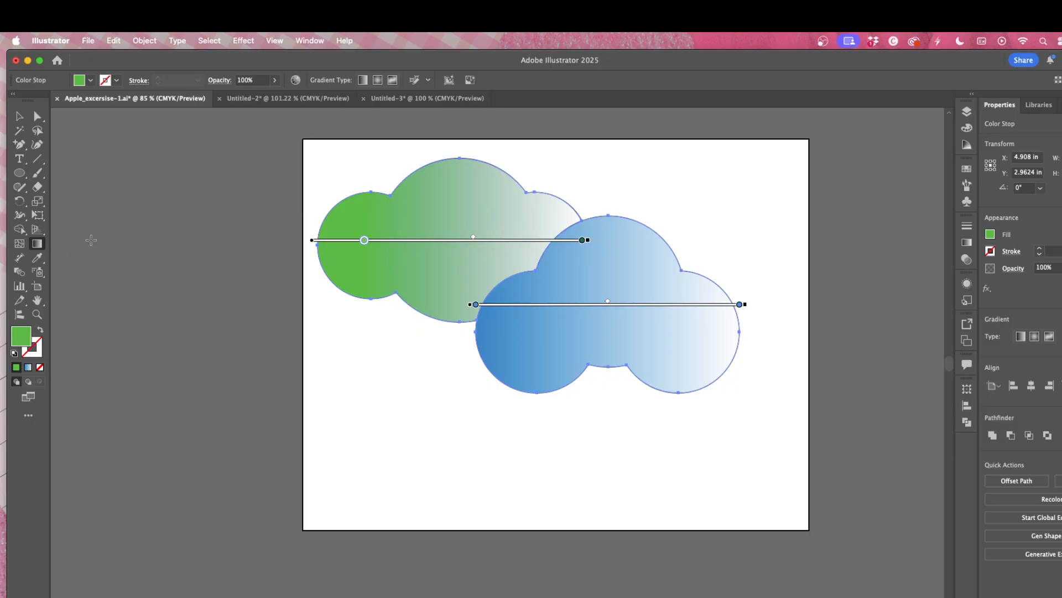
{"action": "double_click", "coordinate": [365, 240]}
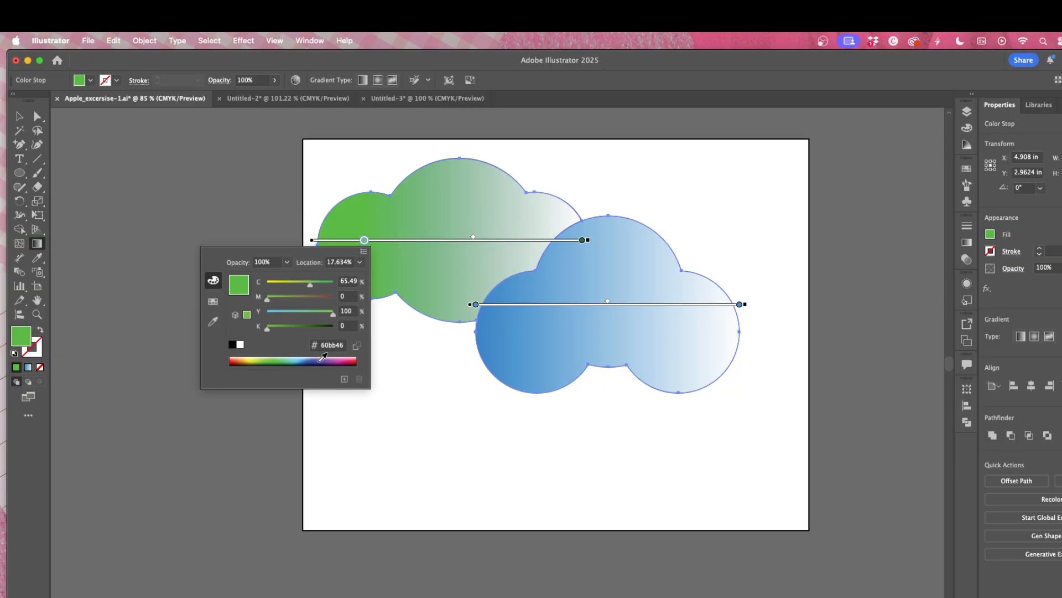
{"action": "left_click", "coordinate": [288, 359]}
{"action": "left_click", "coordinate": [287, 362]}
{"action": "left_click", "coordinate": [333, 361]}
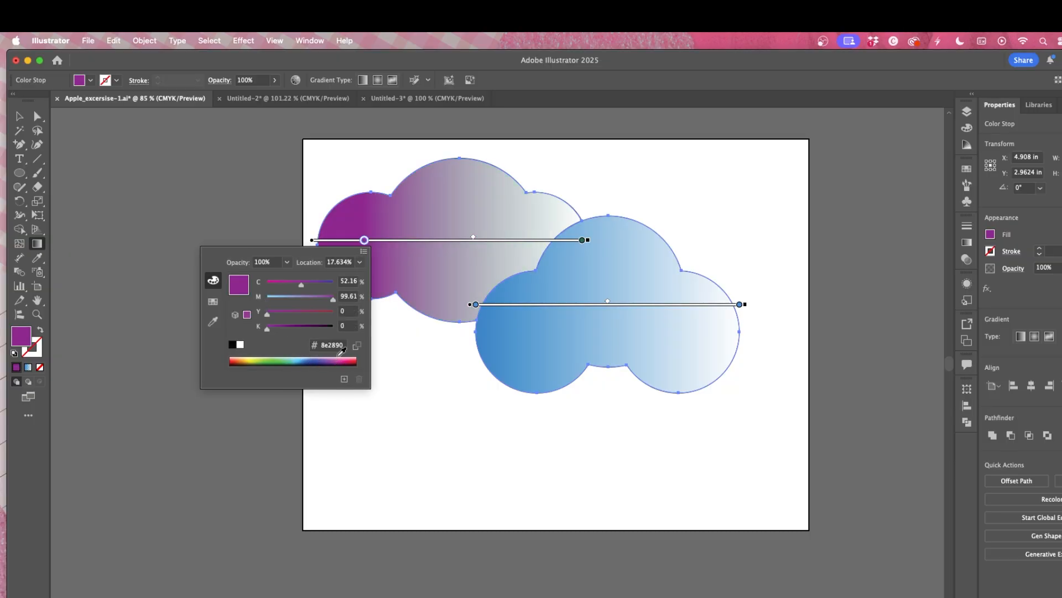
{"action": "left_click", "coordinate": [323, 198]}
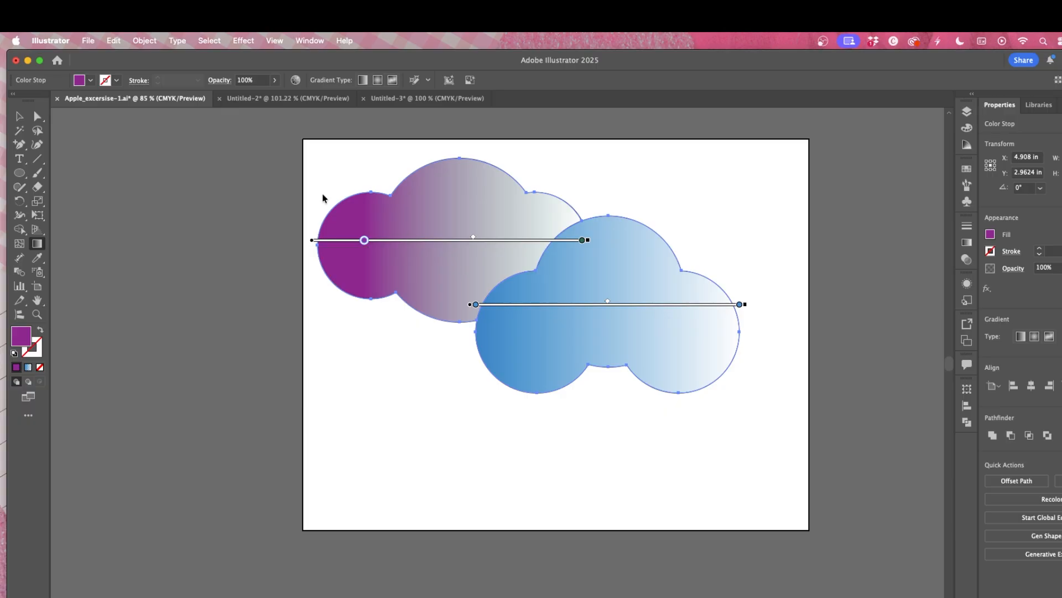
Step: Set the upper cloud's right gradient stop to yellow-green a8c038
{"action": "left_click", "coordinate": [581, 241]}
{"action": "double_click", "coordinate": [581, 242]}
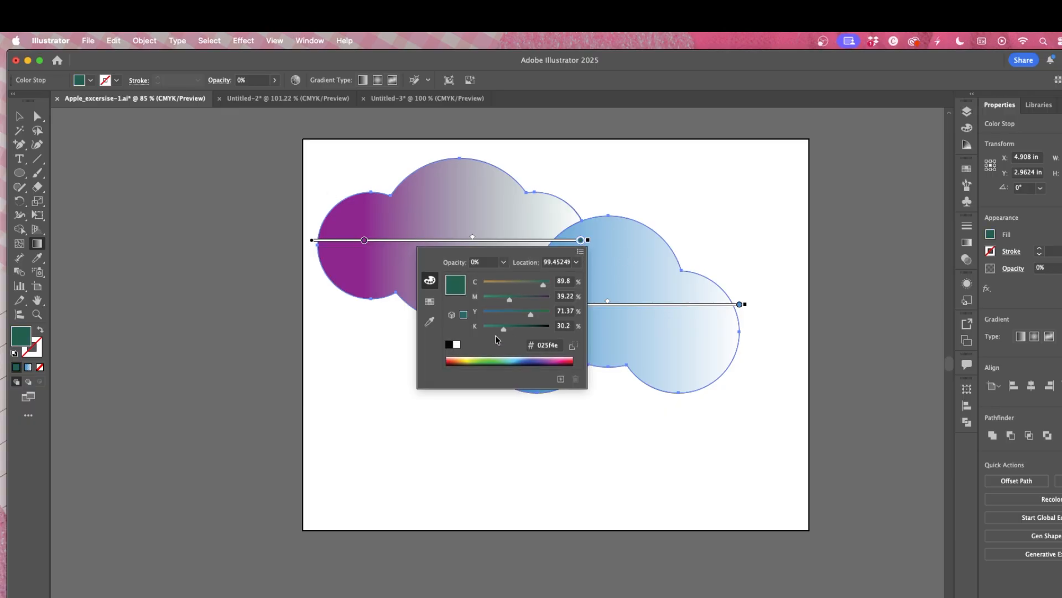
{"action": "left_click_drag", "start_coordinate": [460, 356], "coordinate": [489, 358]}
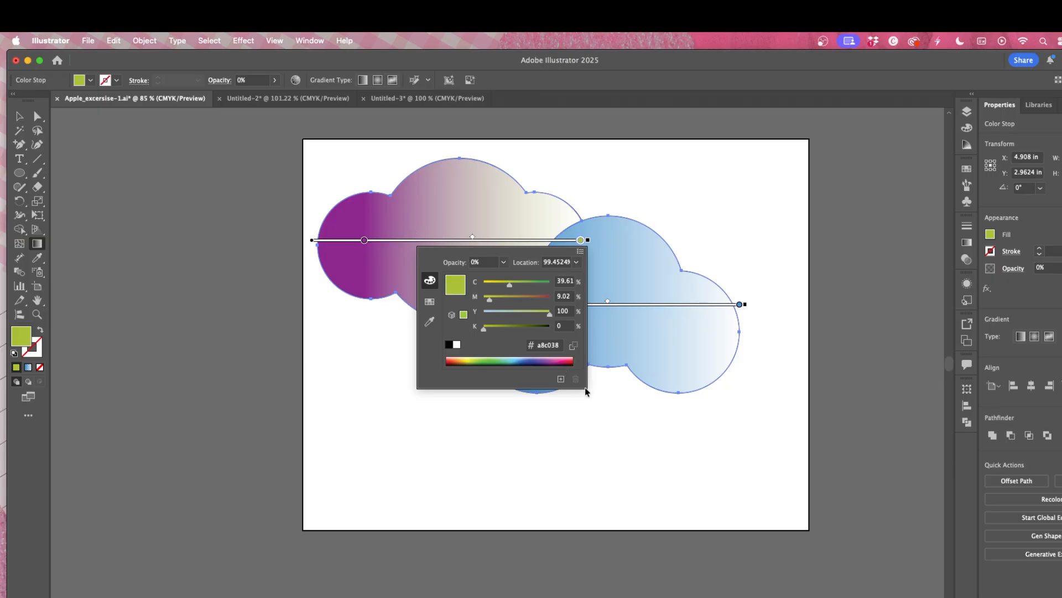
{"action": "left_click", "coordinate": [622, 405]}
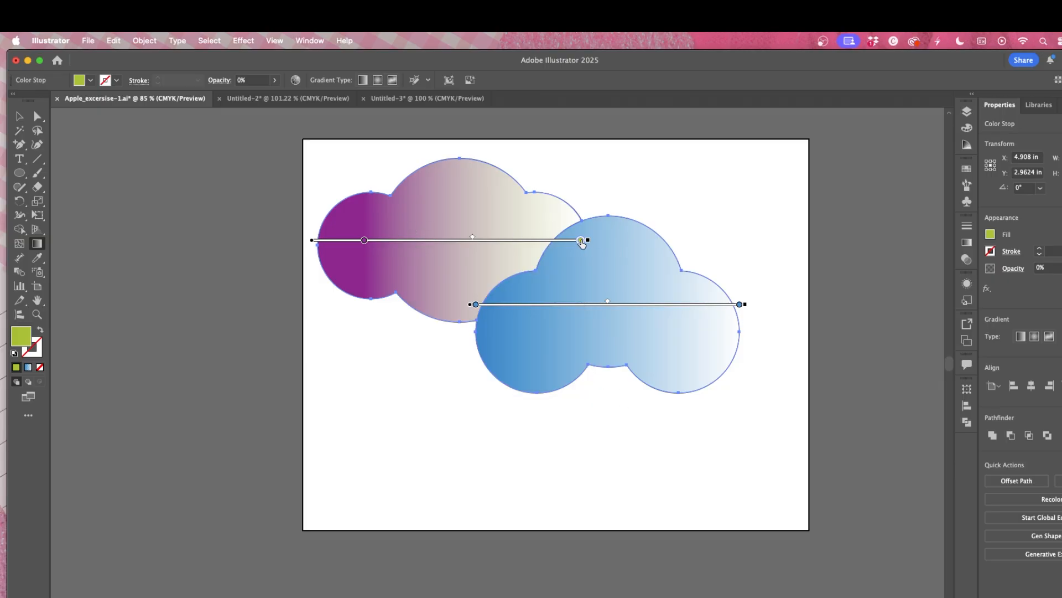
Step: Shift the upper cloud's right gradient stop left and its left stop toward the middle
{"action": "left_click_drag", "start_coordinate": [582, 244], "coordinate": [555, 237]}
{"action": "left_click_drag", "start_coordinate": [364, 242], "coordinate": [416, 240]}
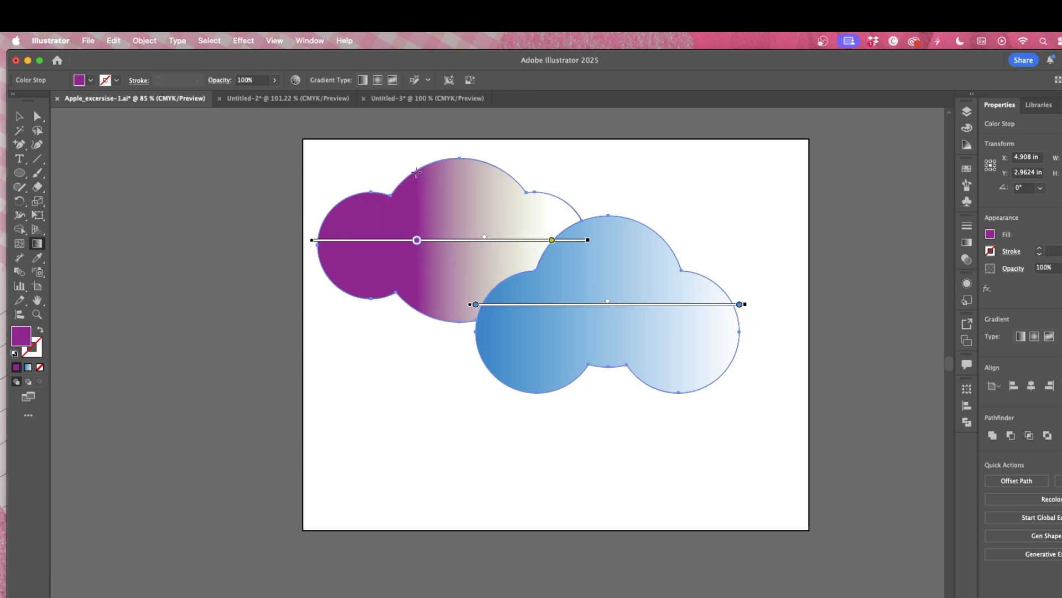
Step: Try the Radial and Linear gradient types, then switch the clouds to a Freeform gradient
{"action": "left_click", "coordinate": [377, 80]}
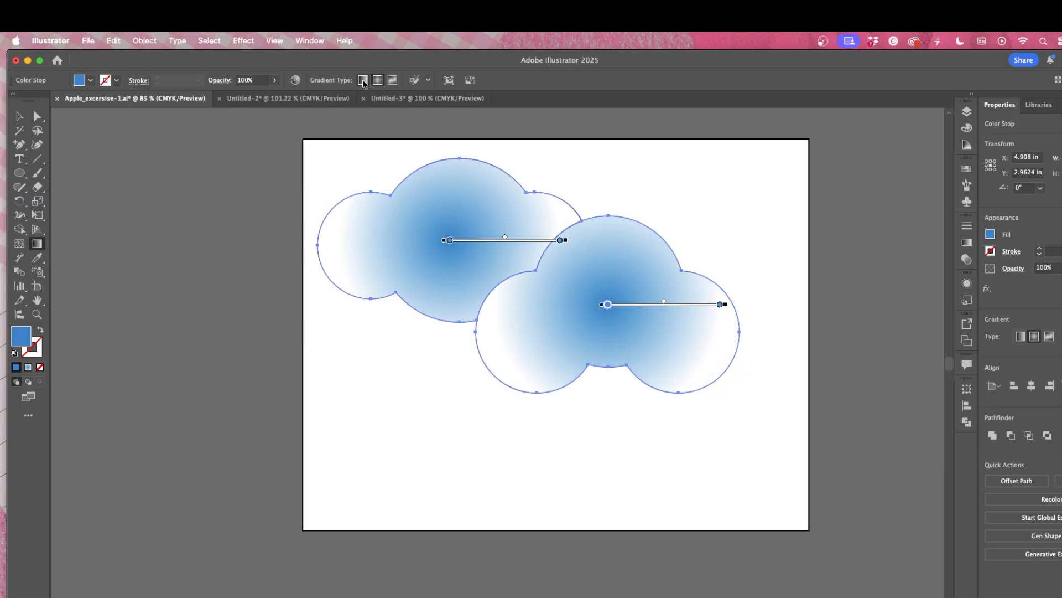
{"action": "left_click", "coordinate": [363, 80]}
{"action": "left_click", "coordinate": [377, 81]}
{"action": "left_click", "coordinate": [390, 80]}
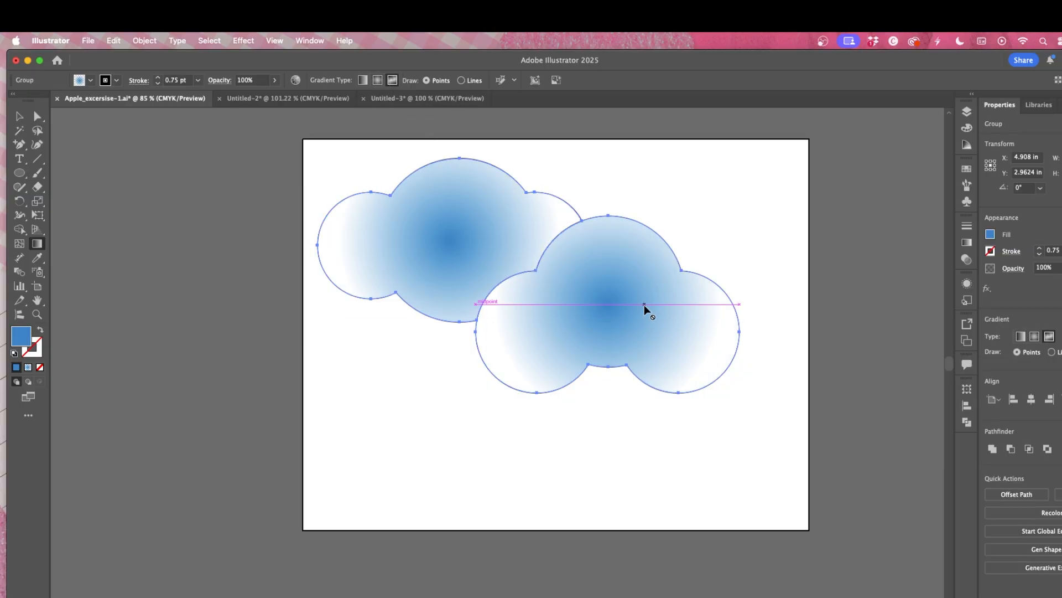
Step: Switch the clouds to a Linear gradient and deselect them
{"action": "left_click", "coordinate": [377, 80]}
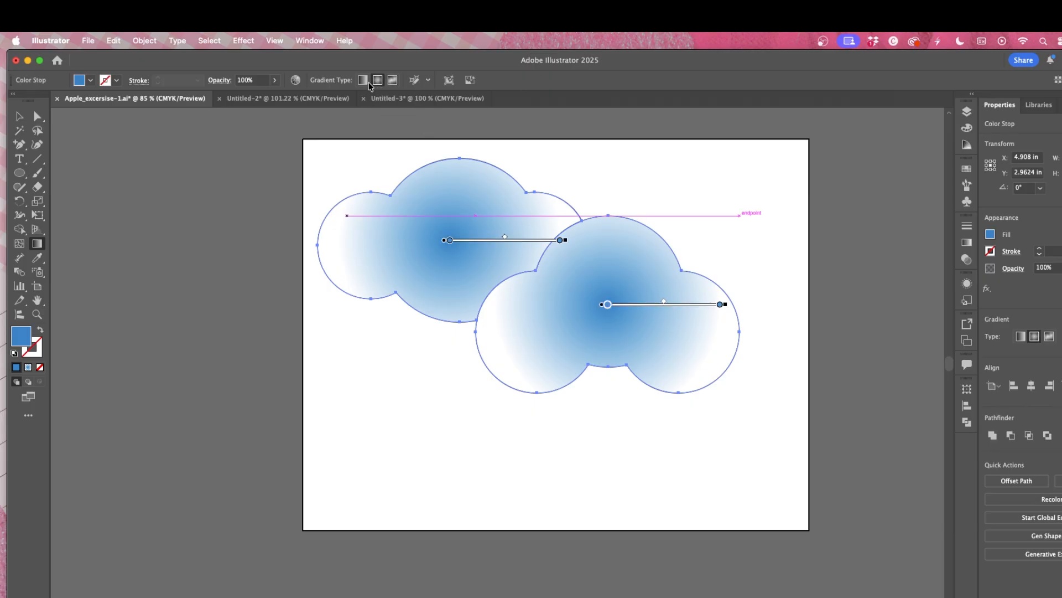
{"action": "left_click", "coordinate": [363, 80]}
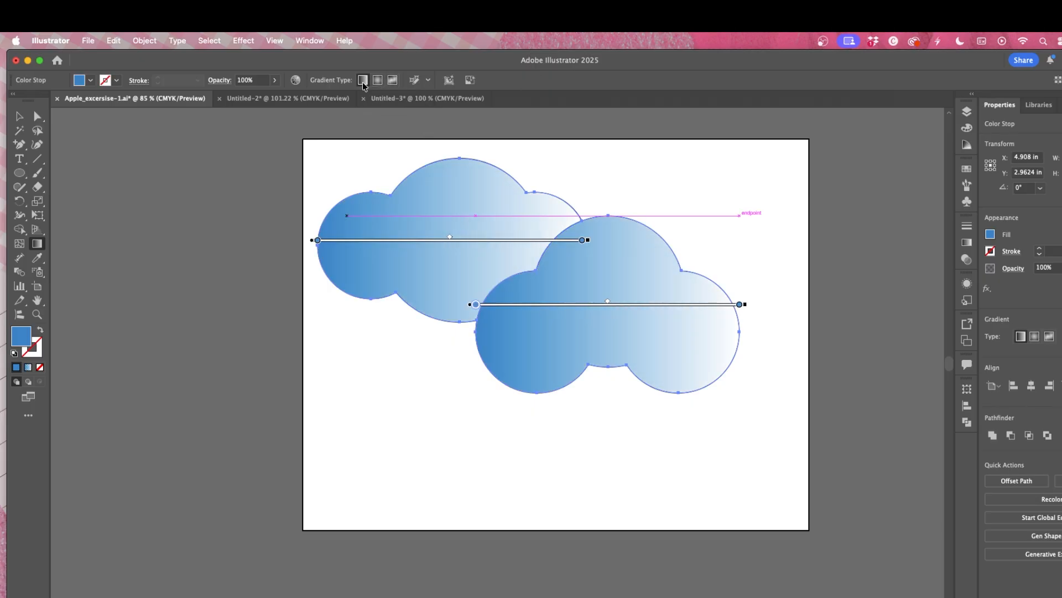
{"action": "left_click", "coordinate": [20, 119]}
{"action": "left_click", "coordinate": [769, 247]}
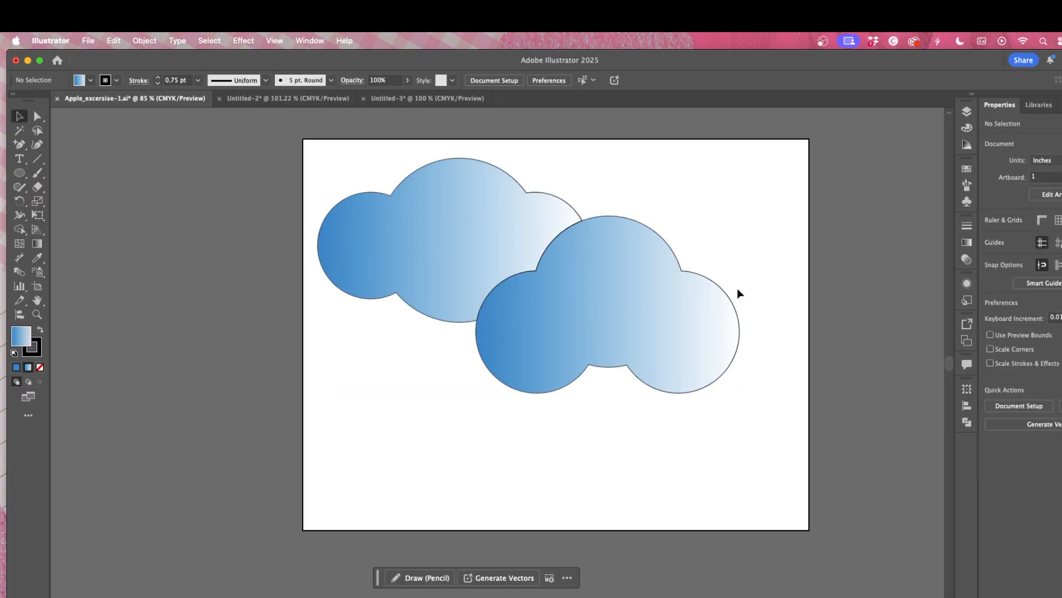
Step: Select both clouds and delete them from the artboard
{"action": "left_click_drag", "start_coordinate": [327, 177], "coordinate": [773, 418]}
{"action": "key", "text": "BackSpace"}
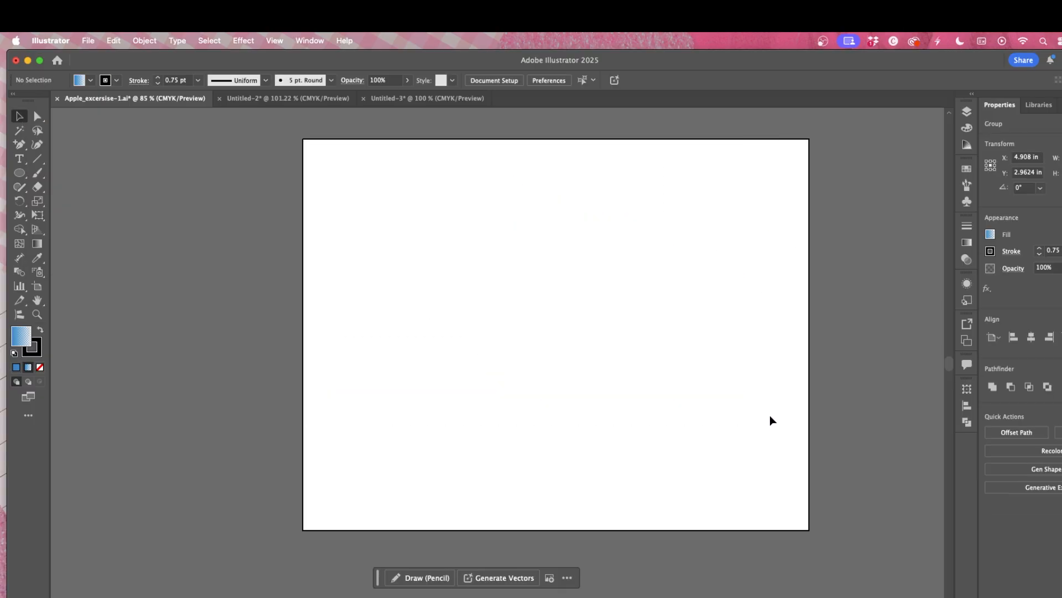
Step: Examine the heart example in the Untitled-3 document, returning to the exercise file
{"action": "left_click", "coordinate": [430, 100]}
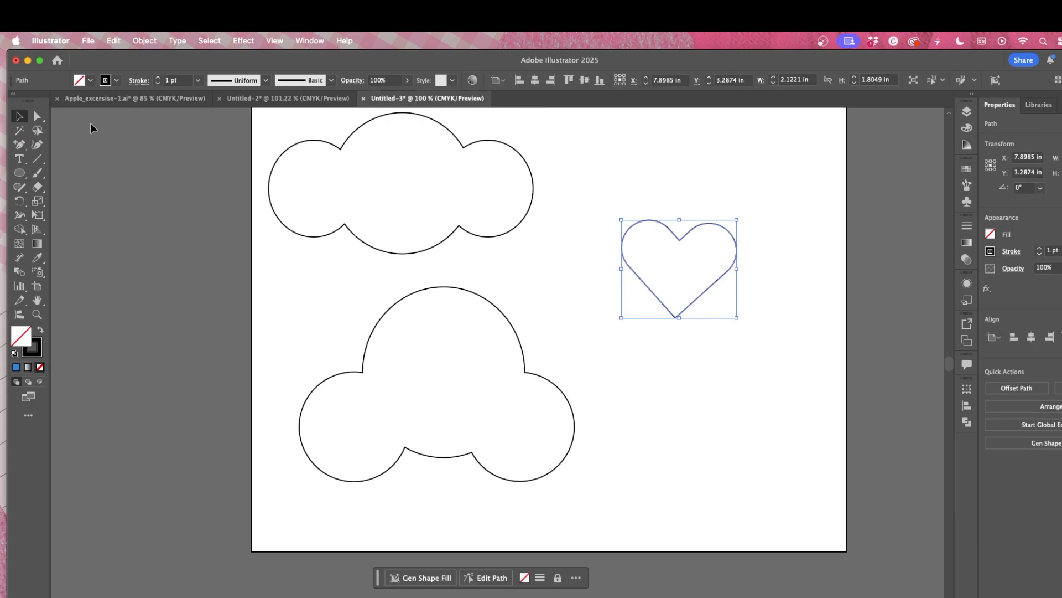
{"action": "left_click", "coordinate": [105, 103]}
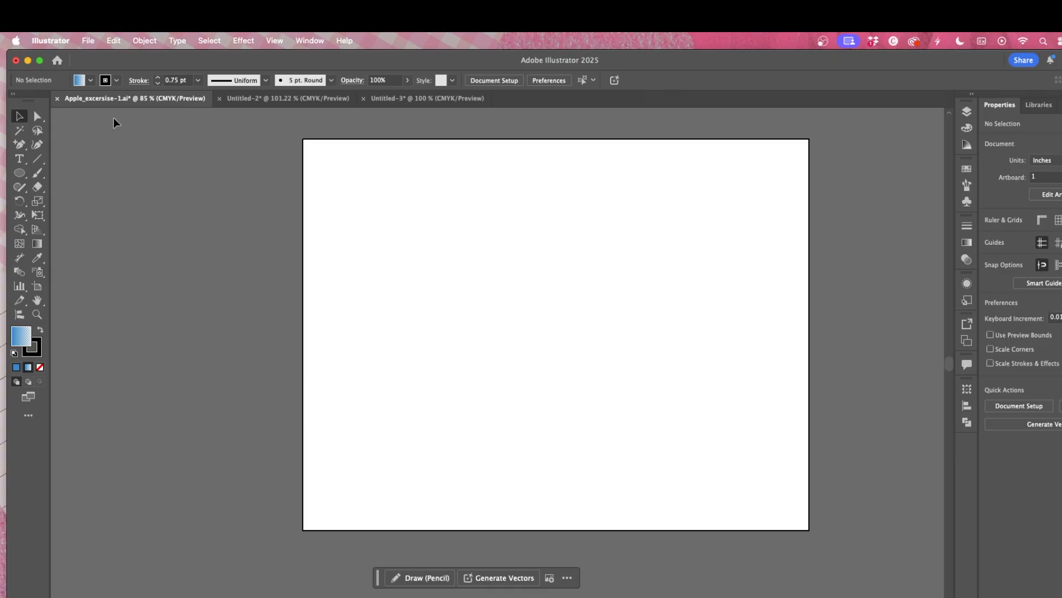
Step: Draw a rectangle about 5.09 × 2.05 in and fill it with red
{"action": "left_click", "coordinate": [19, 175]}
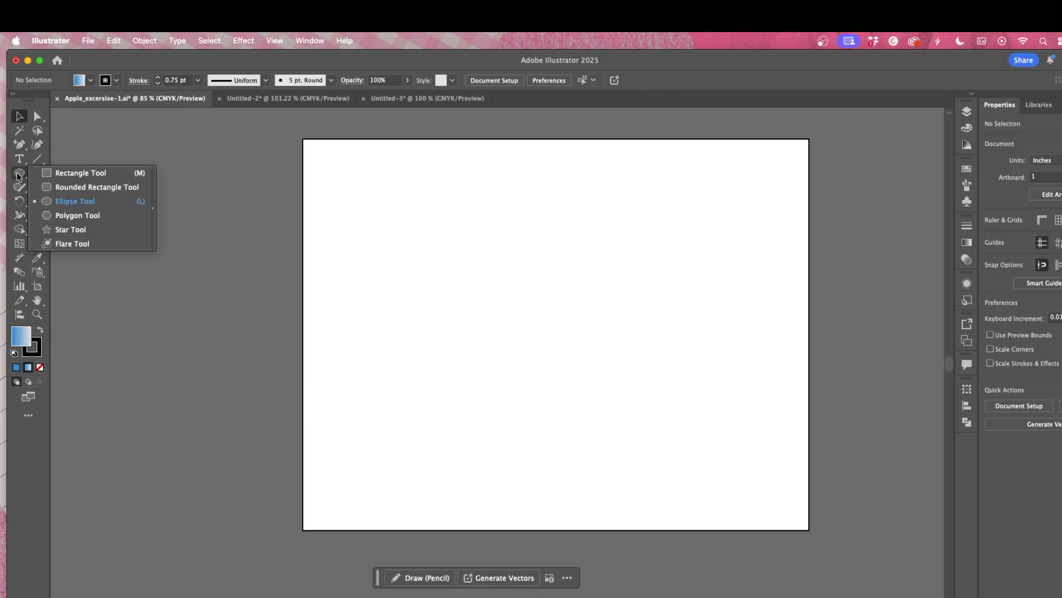
{"action": "left_click", "coordinate": [68, 173]}
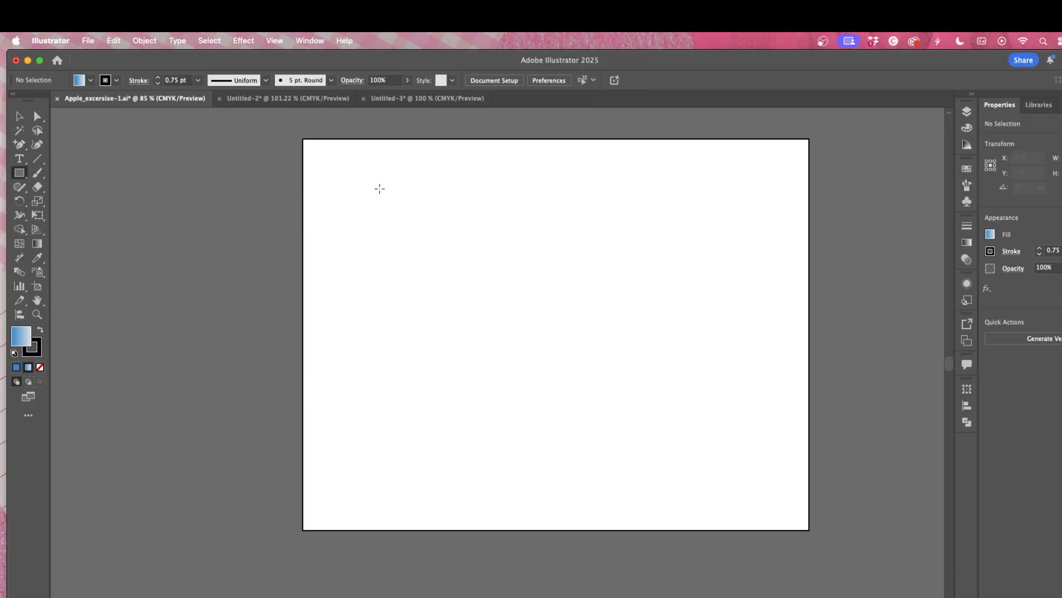
{"action": "mouse_move", "coordinate": [440, 245]}
{"action": "left_mouse_down"}
{"action": "mouse_move", "coordinate": [605, 329]}
{"action": "mouse_move", "coordinate": [674, 339]}
{"action": "left_mouse_up"}
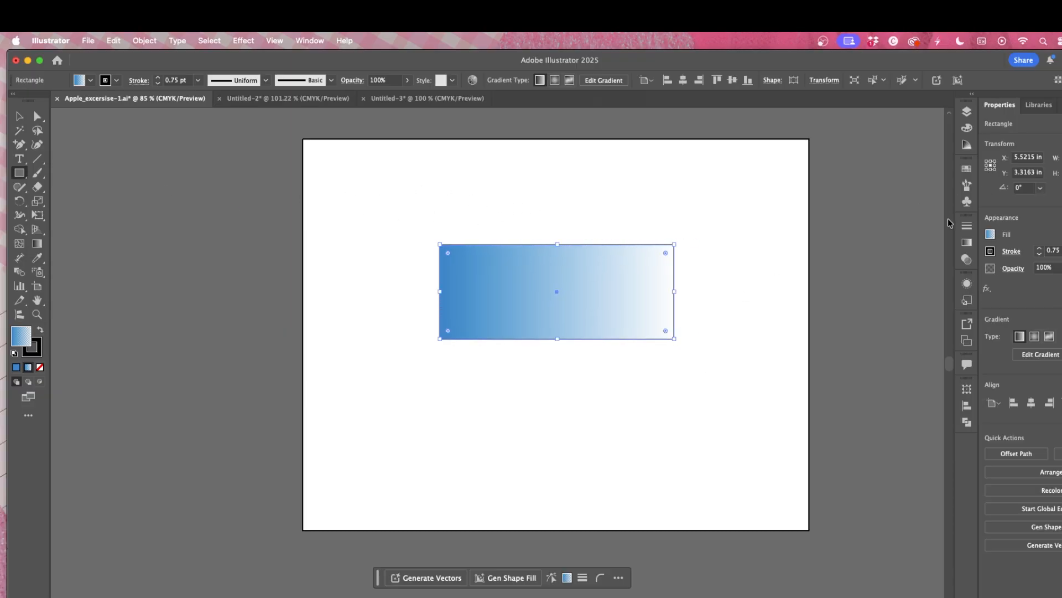
{"action": "left_click", "coordinate": [990, 234]}
{"action": "left_click", "coordinate": [898, 289]}
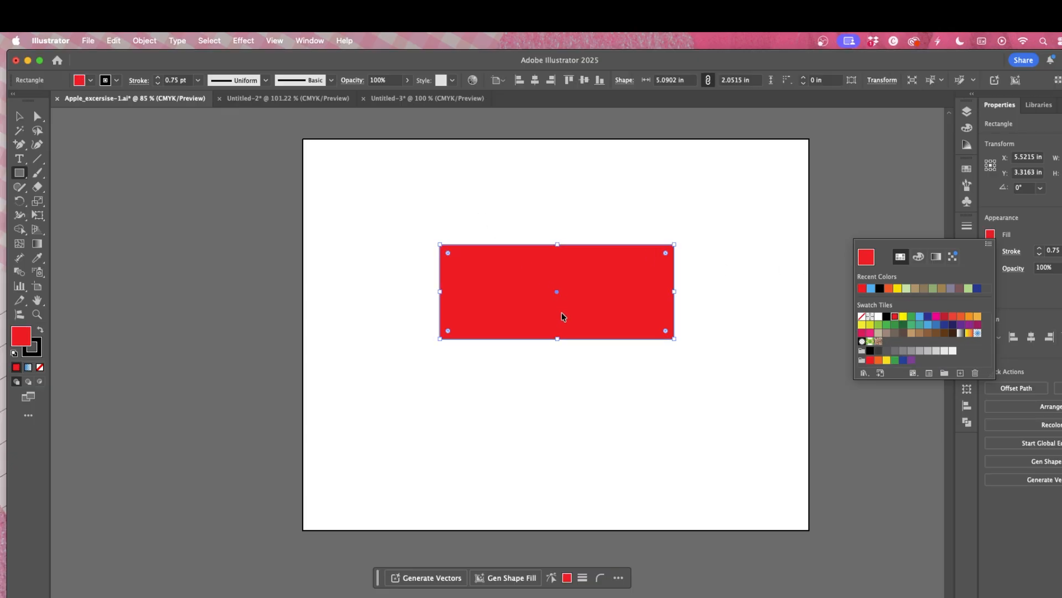
Step: Reduce the rectangle's height to about 1.37 in and move it slightly left and down
{"action": "left_click", "coordinate": [557, 338]}
{"action": "left_click_drag", "start_coordinate": [557, 338], "coordinate": [559, 307]}
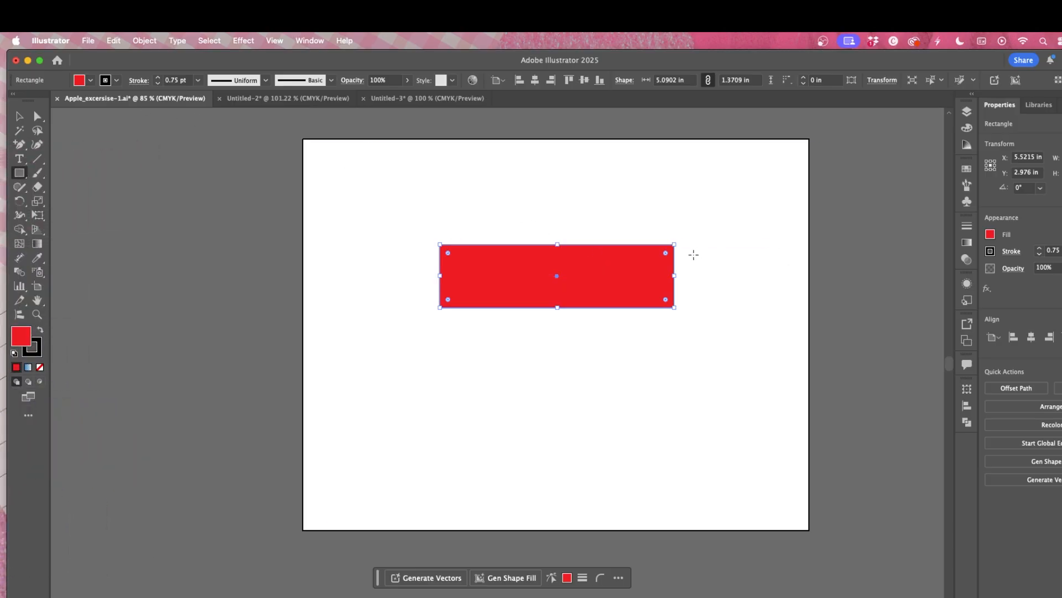
{"action": "mouse_move", "coordinate": [655, 257]}
{"action": "left_mouse_down"}
{"action": "mouse_move", "coordinate": [618, 269]}
{"action": "mouse_move", "coordinate": [665, 265]}
{"action": "mouse_move", "coordinate": [616, 271]}
{"action": "mouse_move", "coordinate": [674, 253]}
{"action": "left_mouse_up"}
{"action": "left_click_drag", "start_coordinate": [556, 274], "coordinate": [537, 290]}
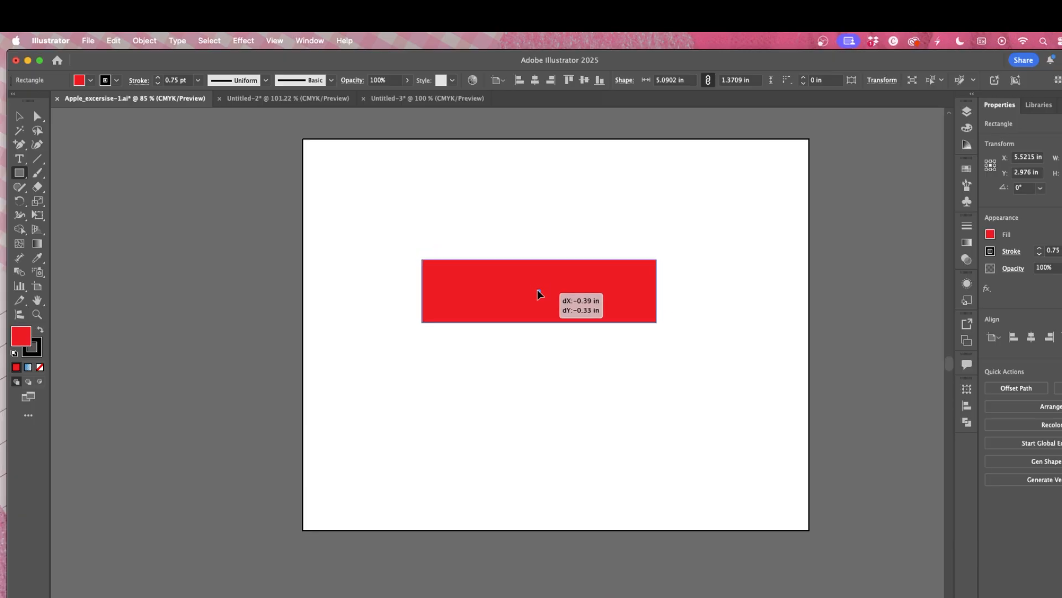
Step: Try rounding one corner of the rectangle with Direct Selection, then undo it
{"action": "left_click", "coordinate": [37, 117]}
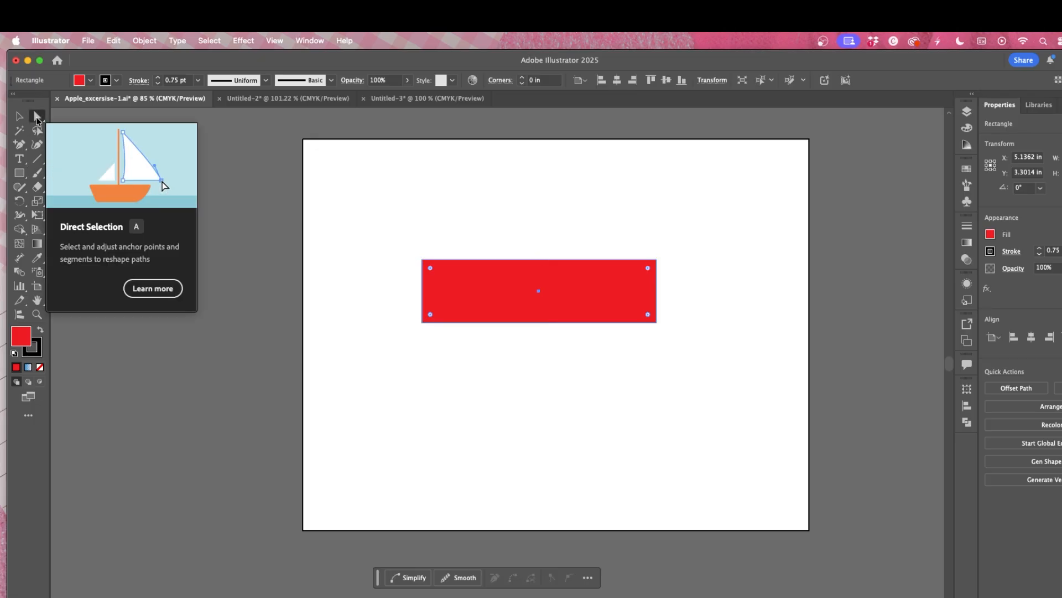
{"action": "left_click", "coordinate": [657, 260]}
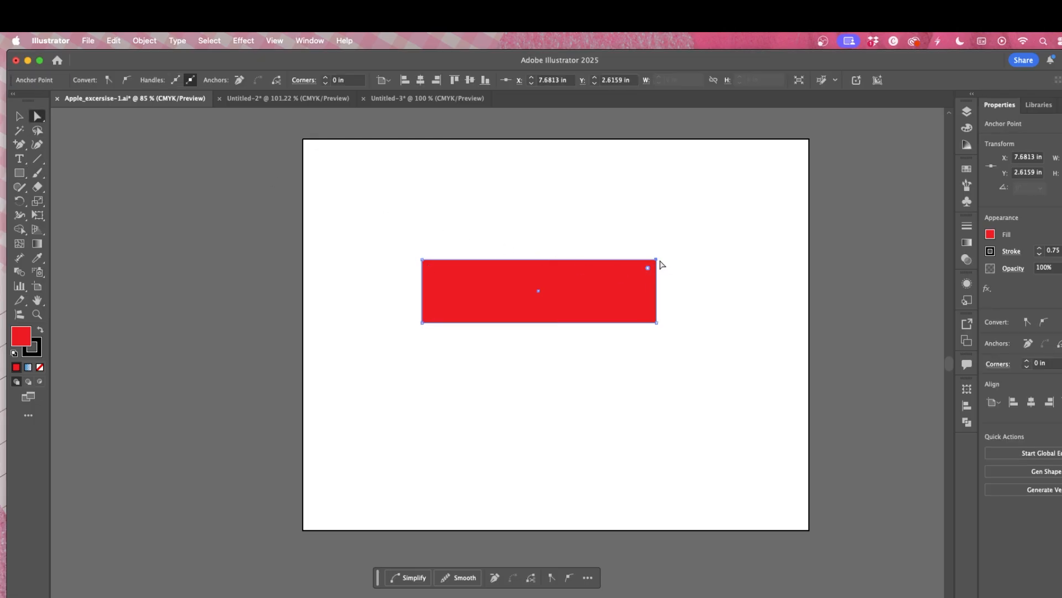
{"action": "left_click_drag", "start_coordinate": [648, 269], "coordinate": [533, 311]}
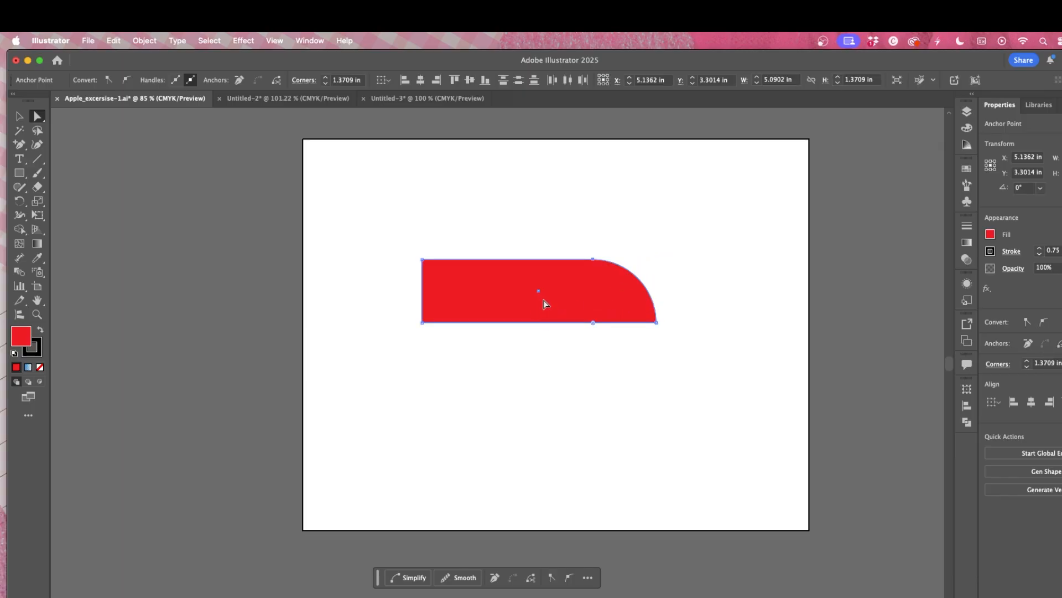
{"action": "key", "text": "super+z"}
{"action": "left_click", "coordinate": [19, 116]}
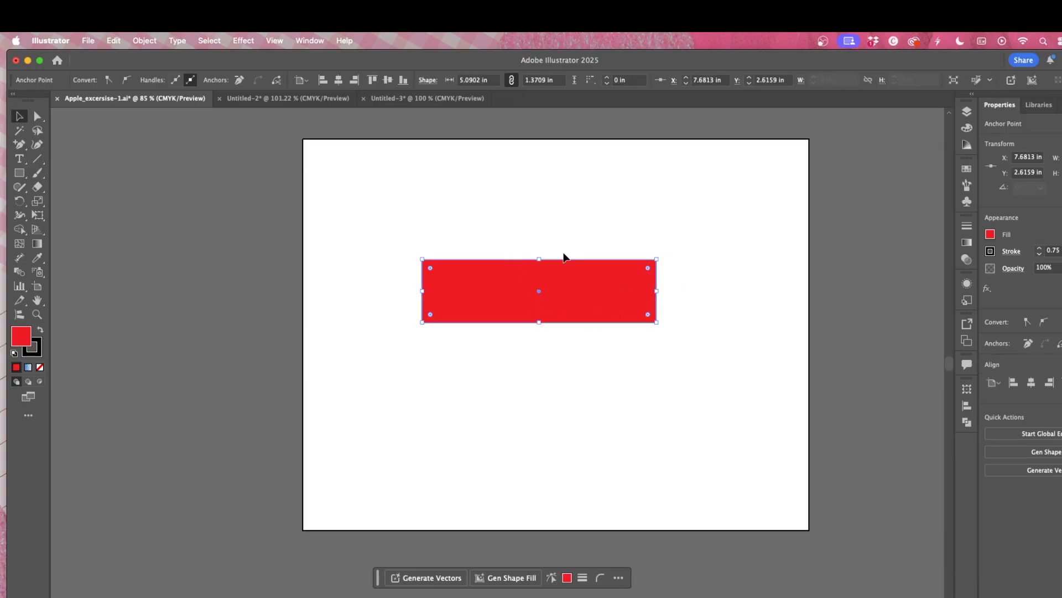
Step: Round the rectangle into a pill with 0.6854 in corners, rotate it to about 320° and reposition it
{"action": "left_click_drag", "start_coordinate": [363, 215], "coordinate": [598, 302]}
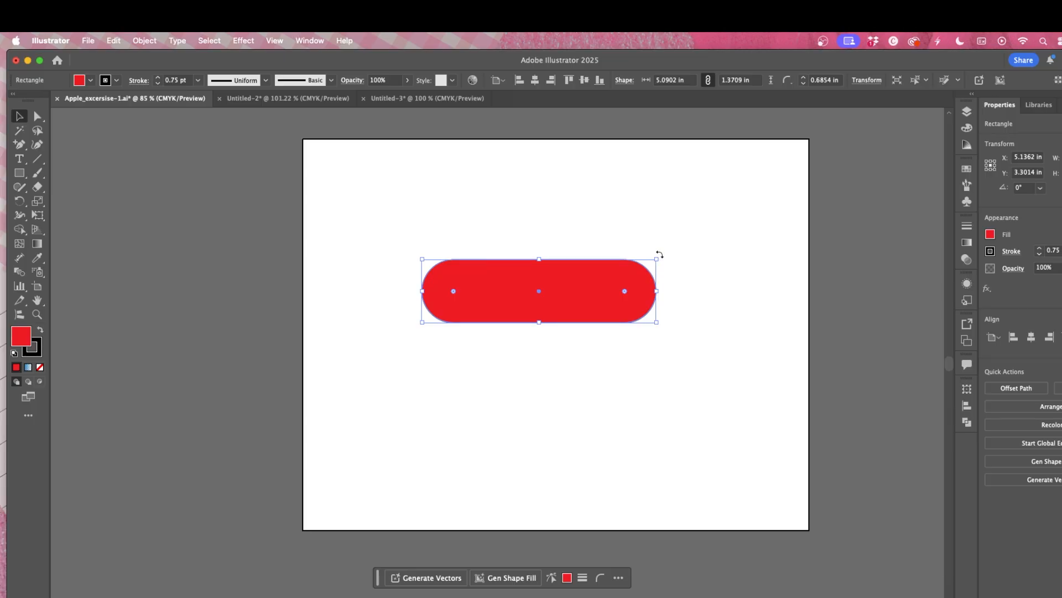
{"action": "left_click_drag", "start_coordinate": [660, 255], "coordinate": [586, 334]}
{"action": "left_click_drag", "start_coordinate": [517, 273], "coordinate": [559, 297]}
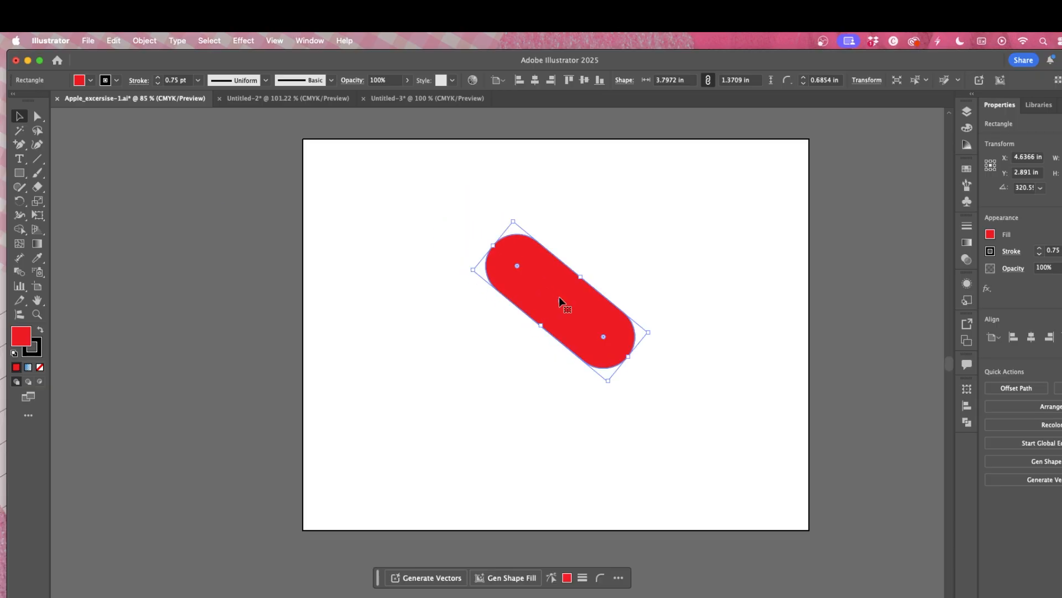
Step: Duplicate the pill, rotate the copy perpendicular and place it crossing the original as an X
{"action": "key", "text": "a"}
{"action": "key", "text": "v"}
{"action": "key", "text": "super+c"}
{"action": "key", "text": "super+v"}
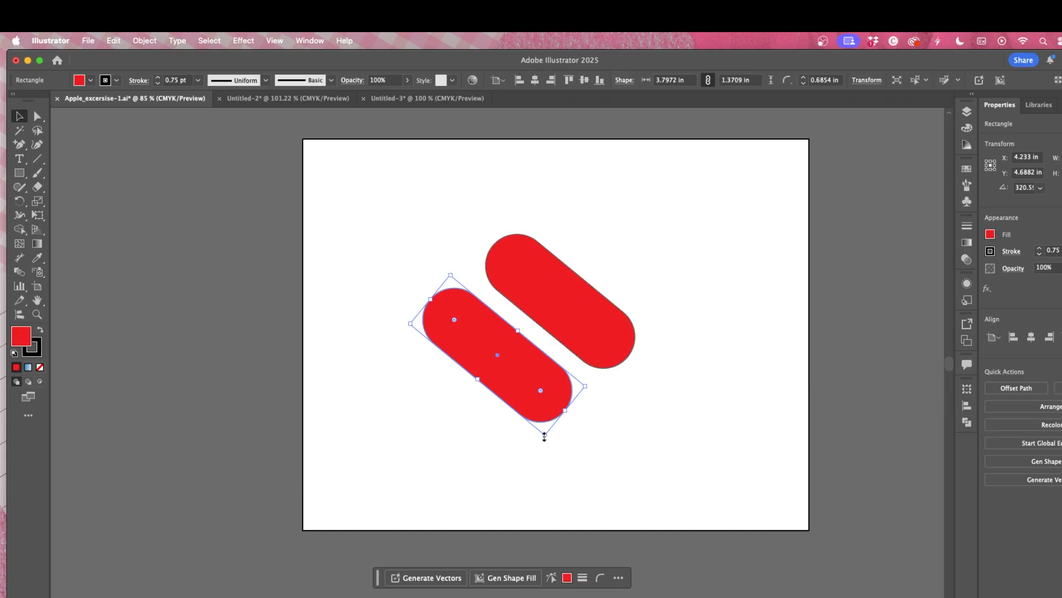
{"action": "left_click_drag", "start_coordinate": [549, 436], "coordinate": [558, 326]}
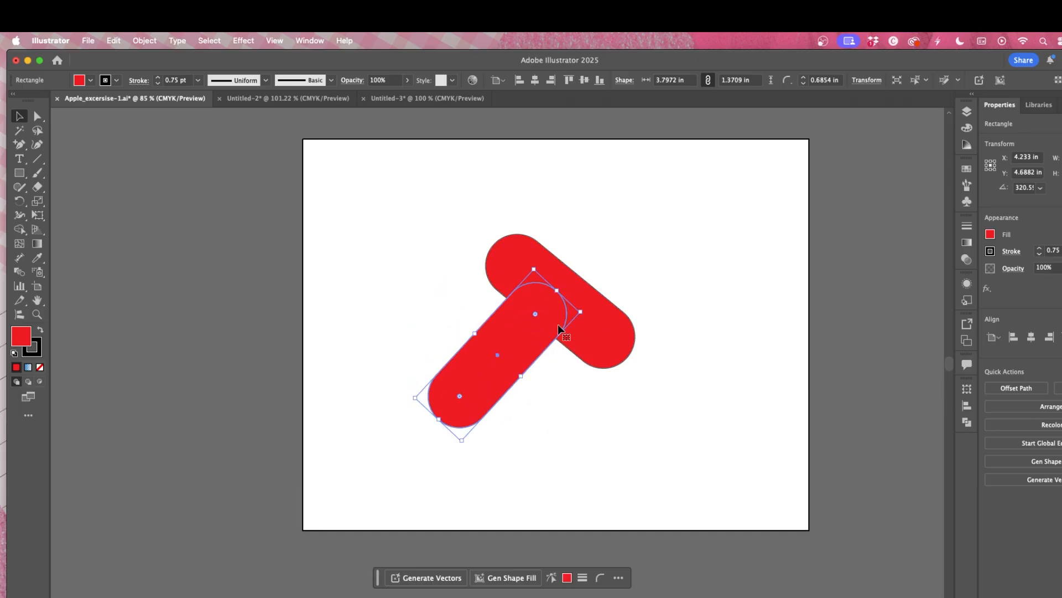
{"action": "left_click_drag", "start_coordinate": [496, 352], "coordinate": [561, 303]}
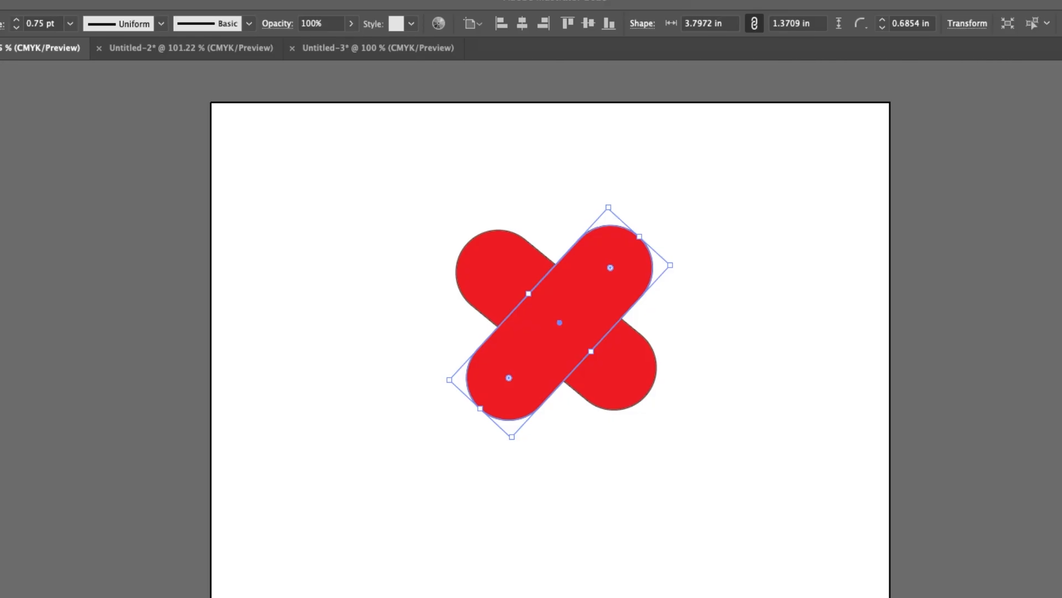
{"action": "left_click", "coordinate": [662, 245]}
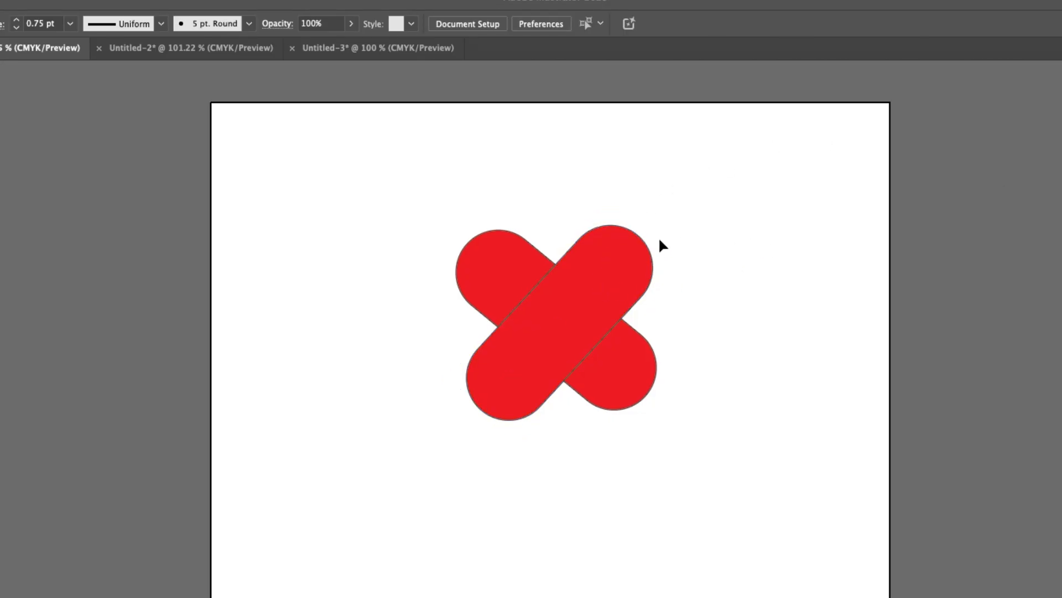
{"action": "mouse_move", "coordinate": [546, 316]}
{"action": "left_mouse_down"}
{"action": "mouse_move", "coordinate": [540, 308]}
{"action": "mouse_move", "coordinate": [553, 309]}
{"action": "left_mouse_up"}
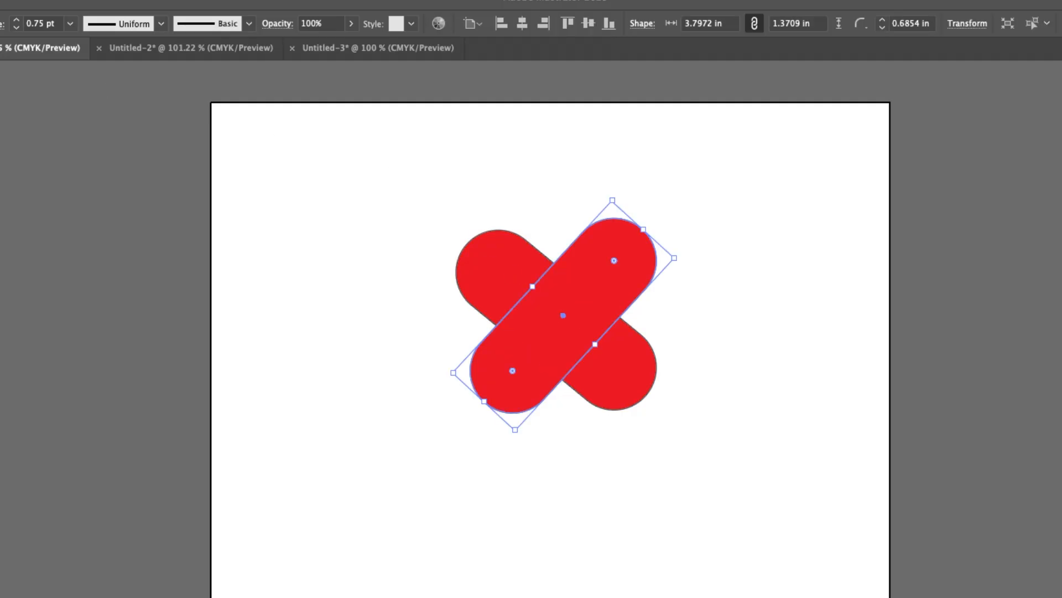
Step: Select both pills and use Shape Builder to remove the cross's lower-left lobe
{"action": "left_click_drag", "start_coordinate": [382, 176], "coordinate": [783, 437]}
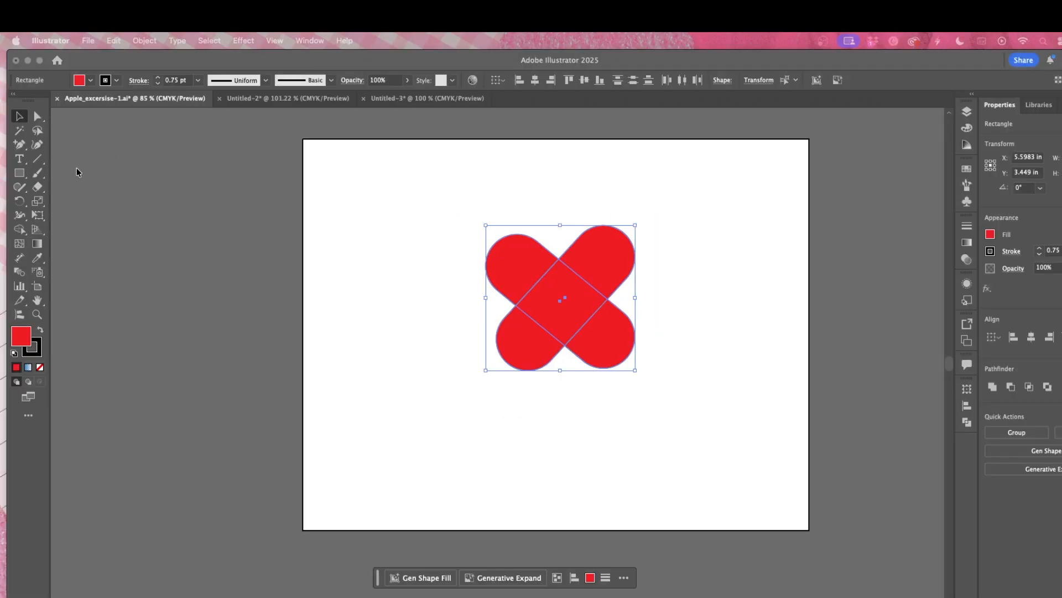
{"action": "left_click", "coordinate": [19, 232]}
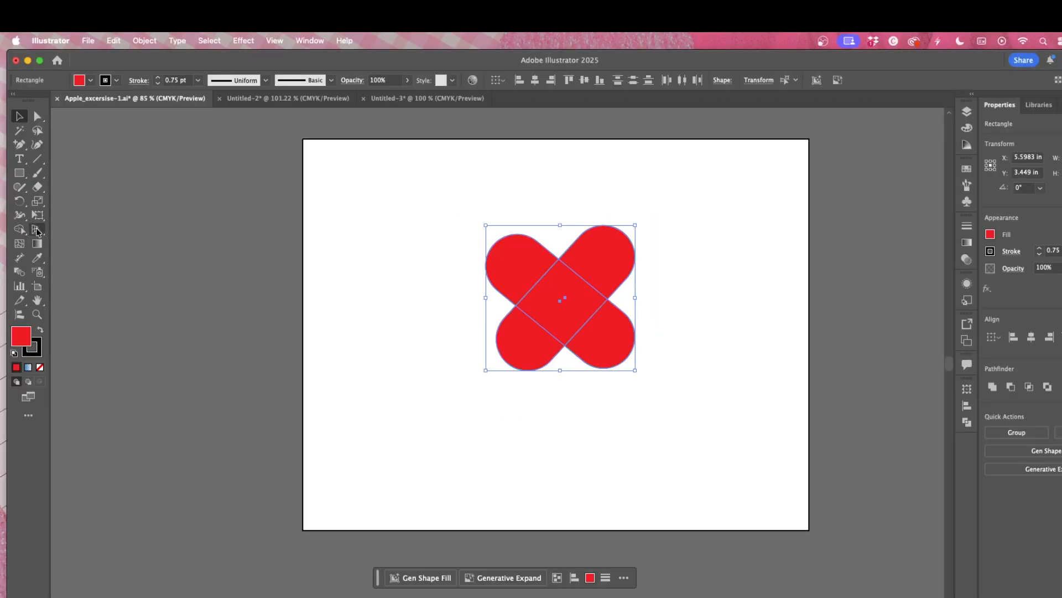
{"action": "left_click", "coordinate": [433, 318]}
{"action": "left_click_drag", "start_coordinate": [403, 182], "coordinate": [548, 357]}
{"action": "left_click", "coordinate": [20, 228]}
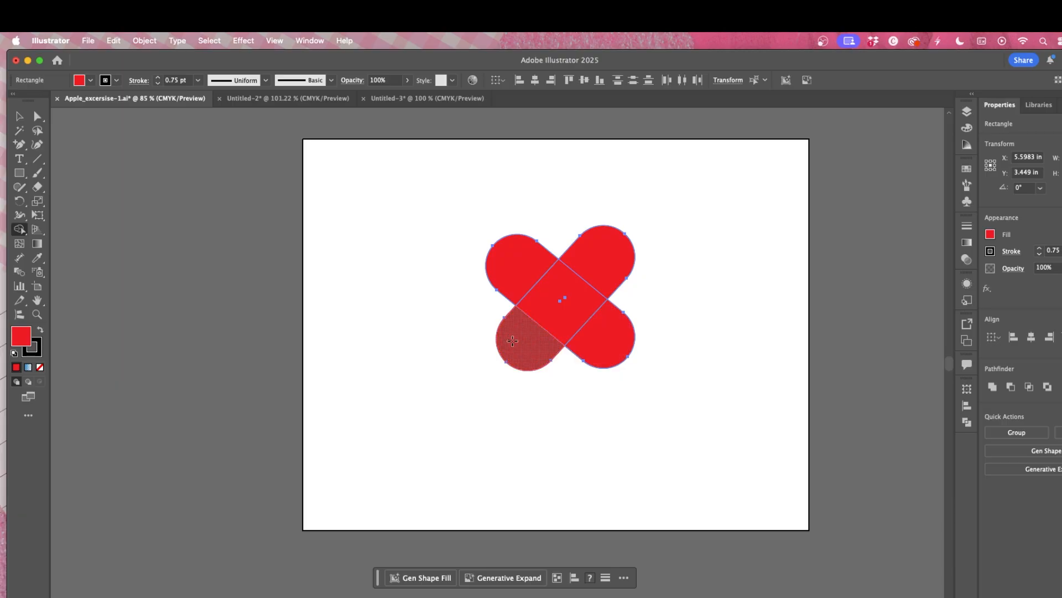
{"action": "mouse_move", "coordinate": [512, 342]}
{"action": "left_mouse_down"}
{"action": "mouse_move", "coordinate": [552, 353]}
{"action": "mouse_move", "coordinate": [611, 343]}
{"action": "left_mouse_up"}
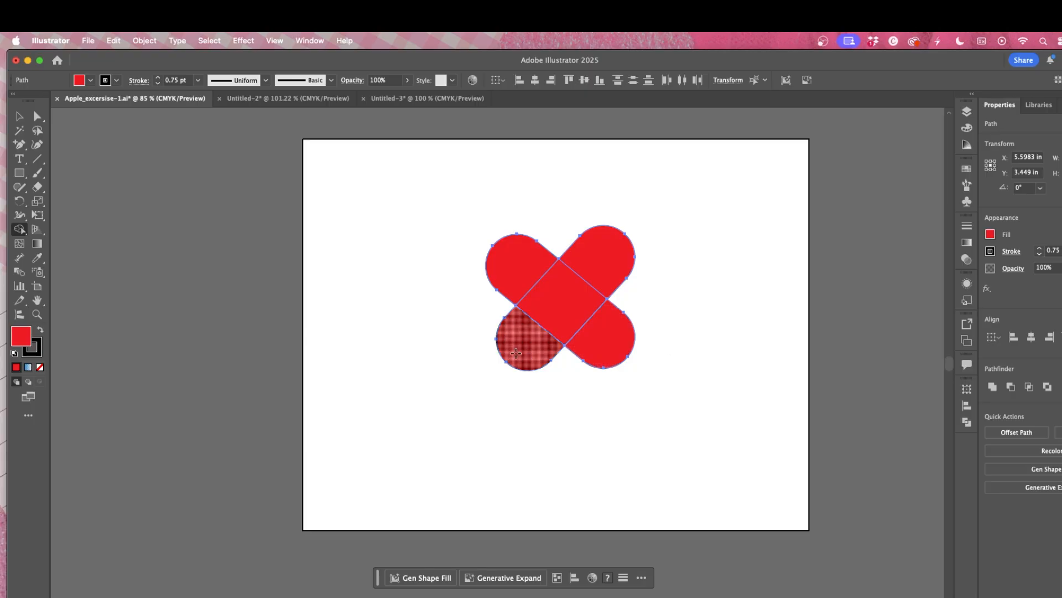
Step: Delete the cross's lower-right lobe to leave a heart shape
{"action": "key", "text": "Delete"}
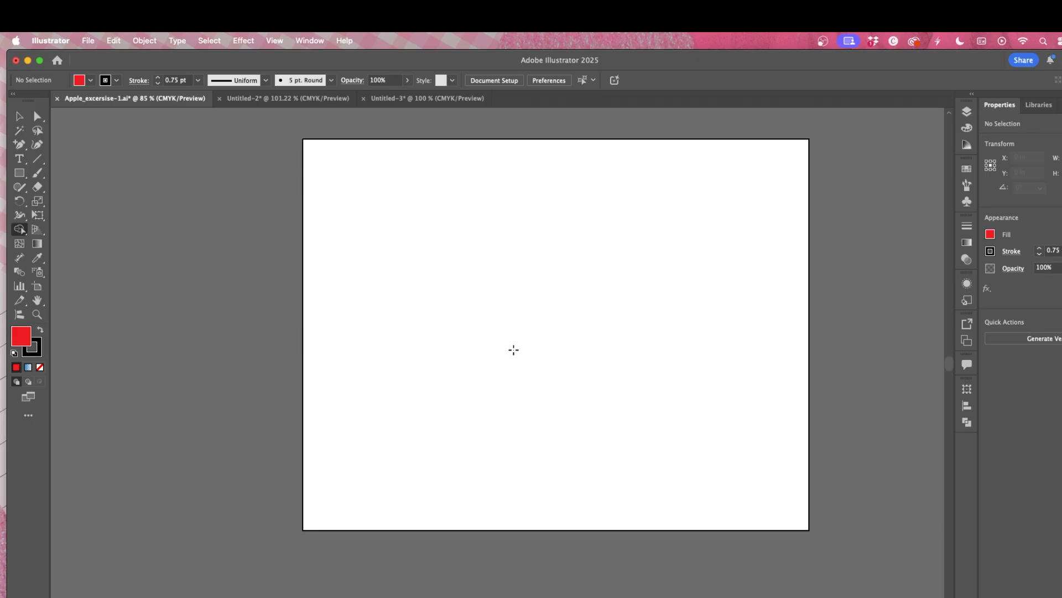
{"action": "key", "text": "super+z"}
{"action": "left_click", "coordinate": [19, 116]}
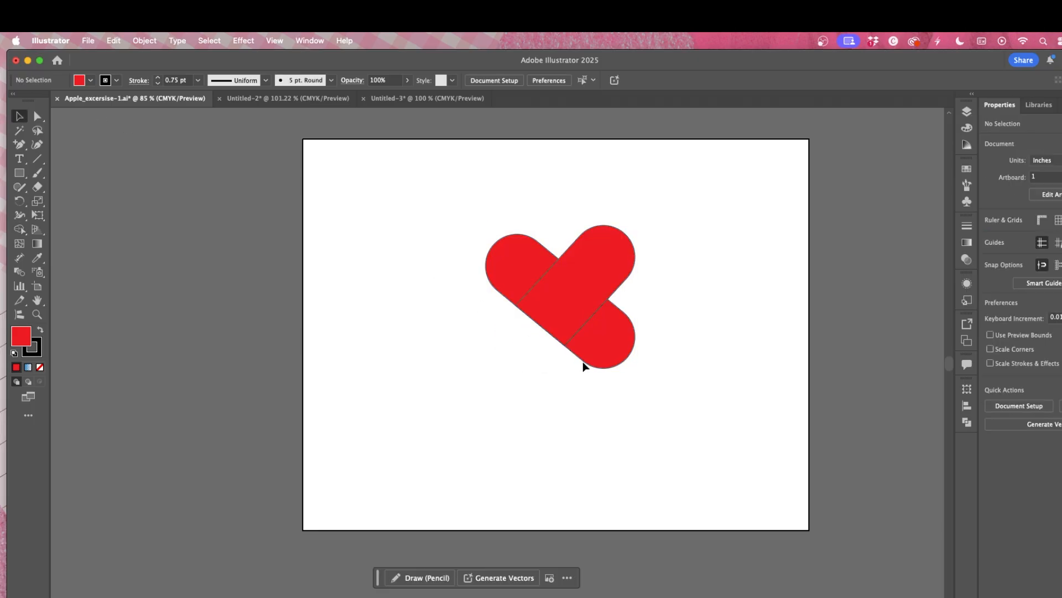
{"action": "left_click", "coordinate": [599, 350]}
{"action": "key", "text": "Delete"}
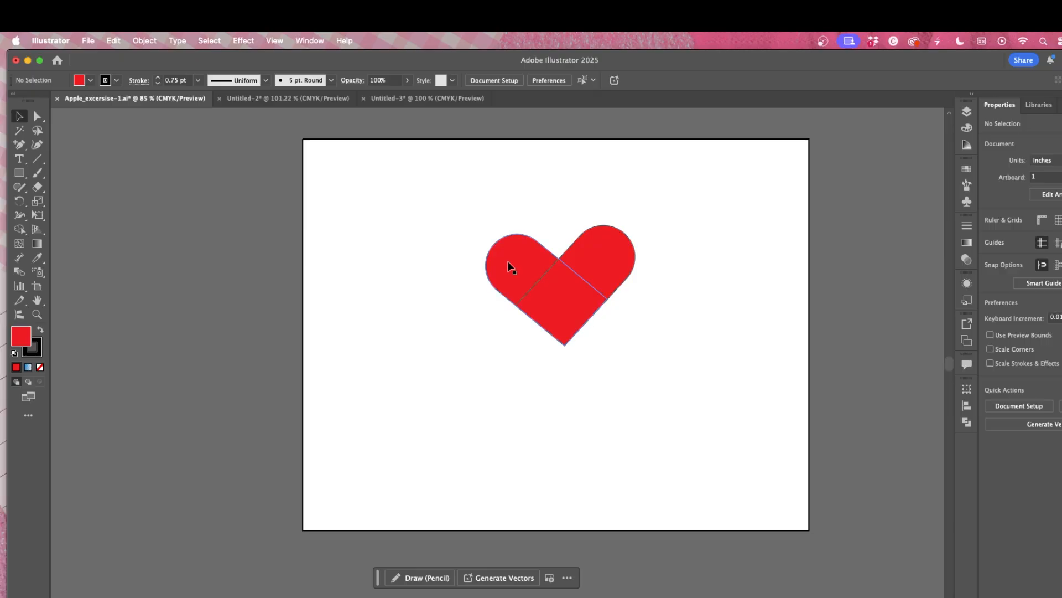
Step: Select the heart's pieces and merge them into one shape with Shape Builder
{"action": "left_click", "coordinate": [19, 229]}
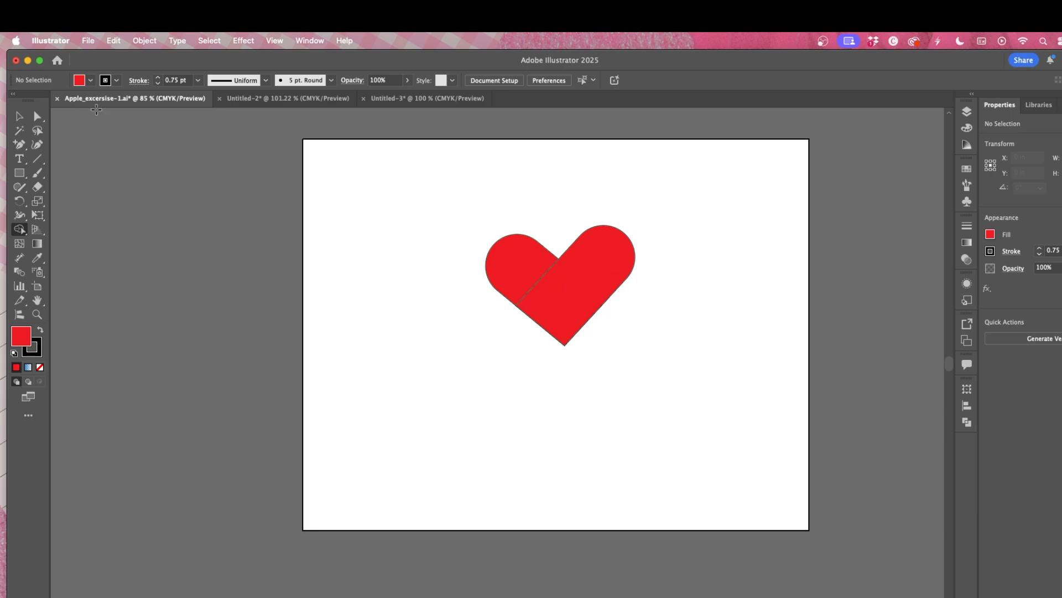
{"action": "left_click", "coordinate": [19, 117]}
{"action": "left_click_drag", "start_coordinate": [459, 159], "coordinate": [686, 376]}
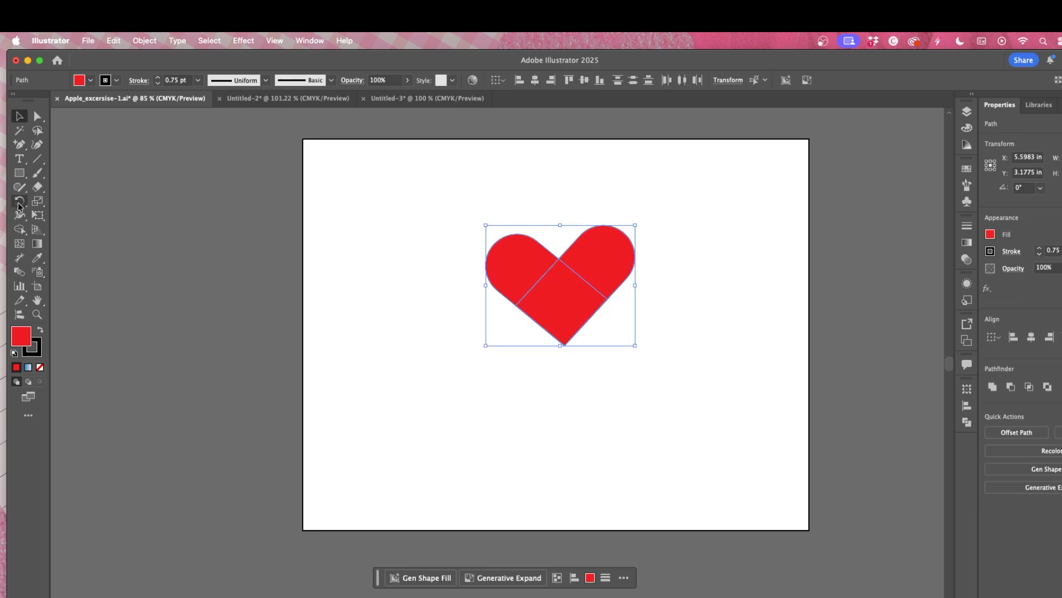
{"action": "left_click", "coordinate": [20, 229]}
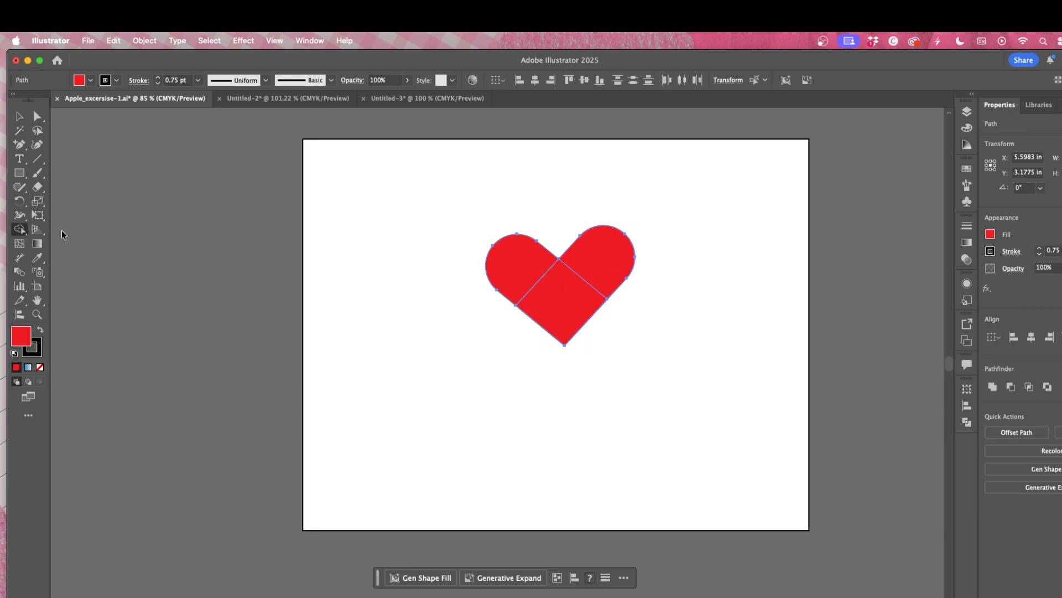
{"action": "mouse_move", "coordinate": [507, 266]}
{"action": "left_mouse_down"}
{"action": "mouse_move", "coordinate": [555, 281]}
{"action": "mouse_move", "coordinate": [603, 259]}
{"action": "left_mouse_up"}
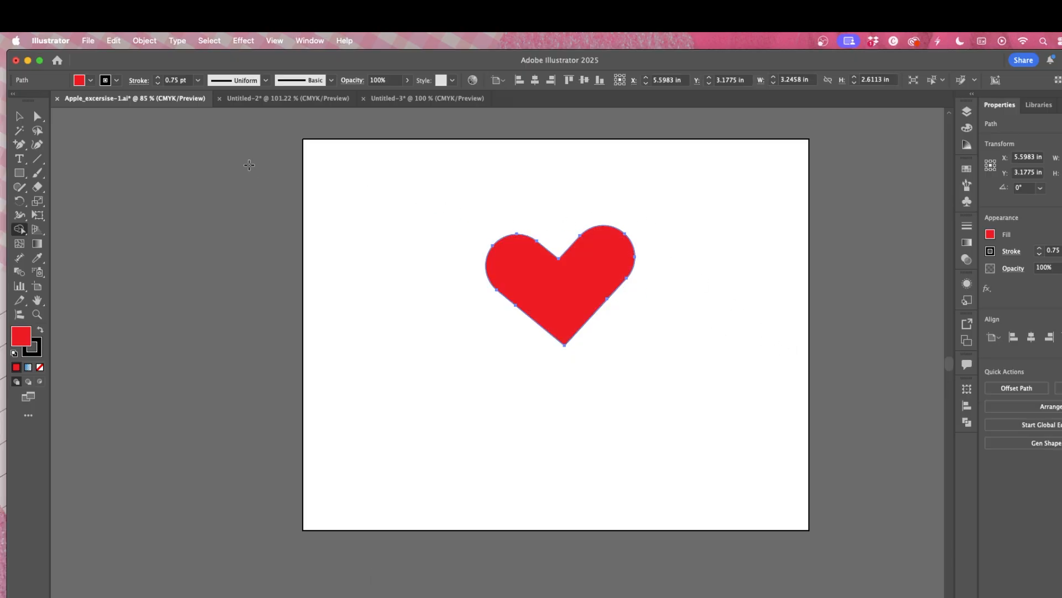
Step: Move the heart to the artboard's upper-left corner
{"action": "left_click", "coordinate": [18, 117]}
{"action": "left_click_drag", "start_coordinate": [597, 302], "coordinate": [433, 249]}
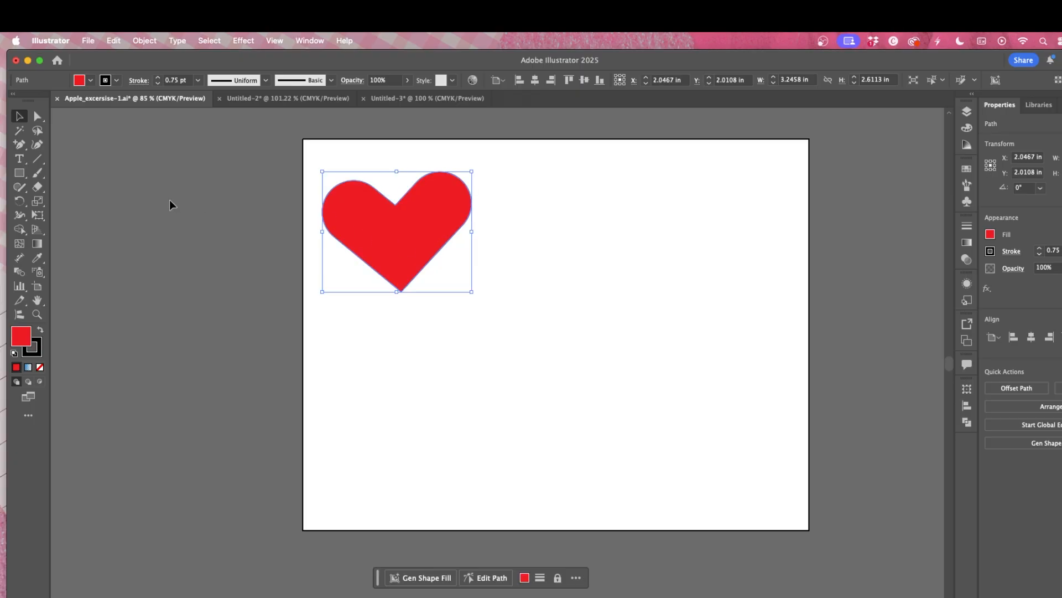
Step: Draw a horizontal rectangle about 4.04 by 1.17 in and round its corners fully into a pill shape
{"action": "left_click", "coordinate": [19, 172]}
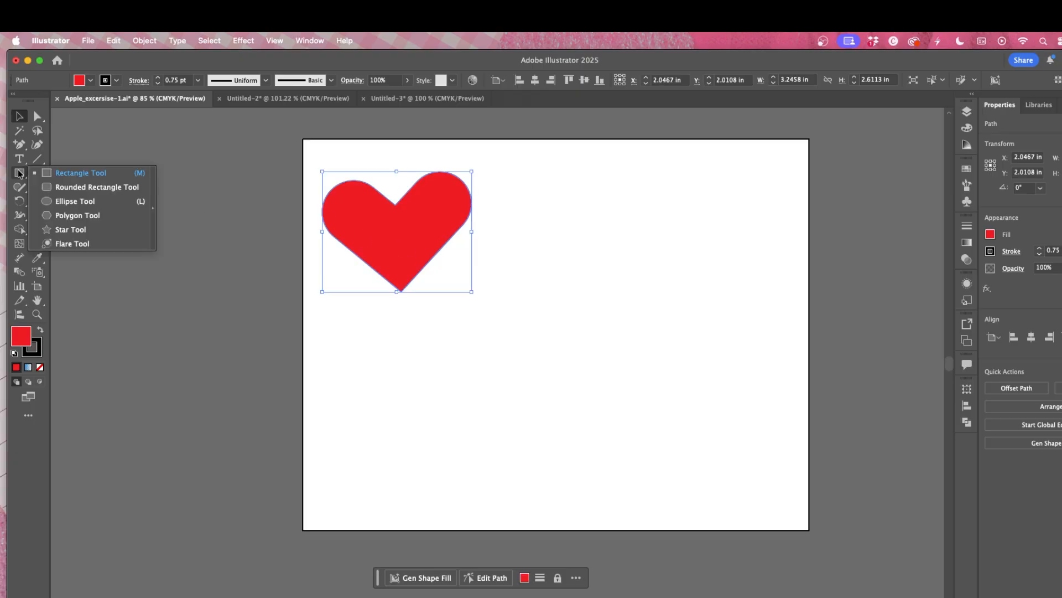
{"action": "left_click", "coordinate": [70, 175]}
{"action": "mouse_move", "coordinate": [437, 330]}
{"action": "left_mouse_down"}
{"action": "mouse_move", "coordinate": [655, 372]}
{"action": "mouse_move", "coordinate": [655, 383]}
{"action": "mouse_move", "coordinate": [624, 382]}
{"action": "left_mouse_up"}
{"action": "left_click_drag", "start_coordinate": [614, 338], "coordinate": [559, 352]}
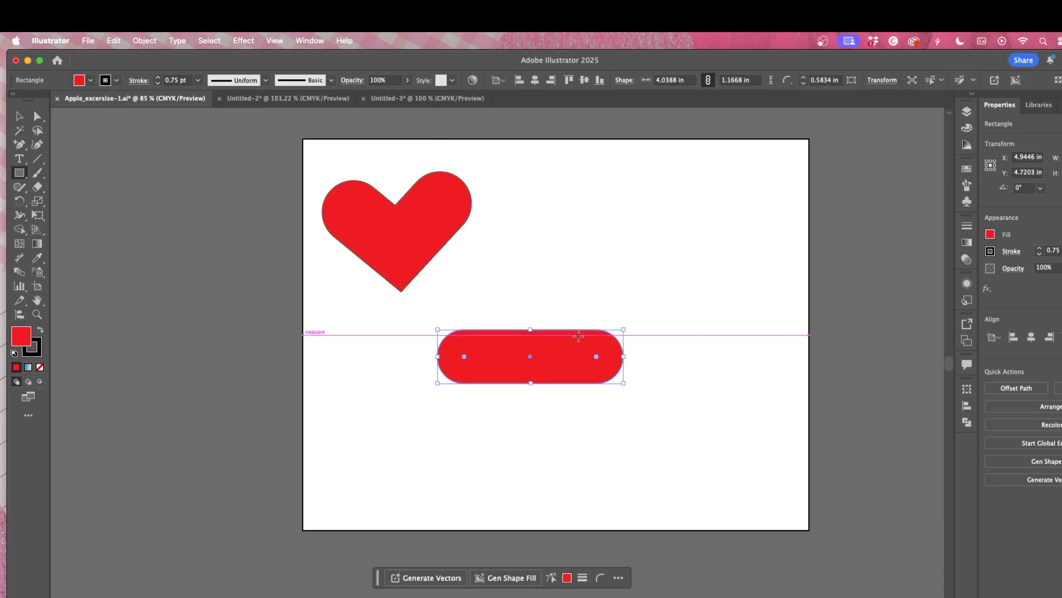
Step: Reflect the pill across the vertical axis with the Reflect command
{"action": "left_click", "coordinate": [112, 41]}
{"action": "mouse_move", "coordinate": [139, 44]}
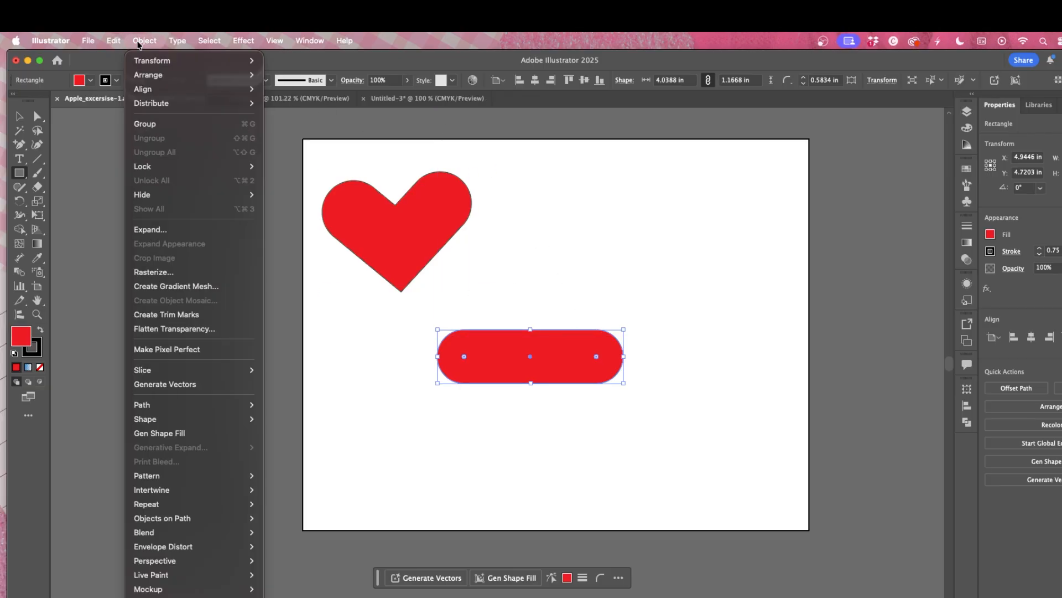
{"action": "mouse_move", "coordinate": [145, 67]}
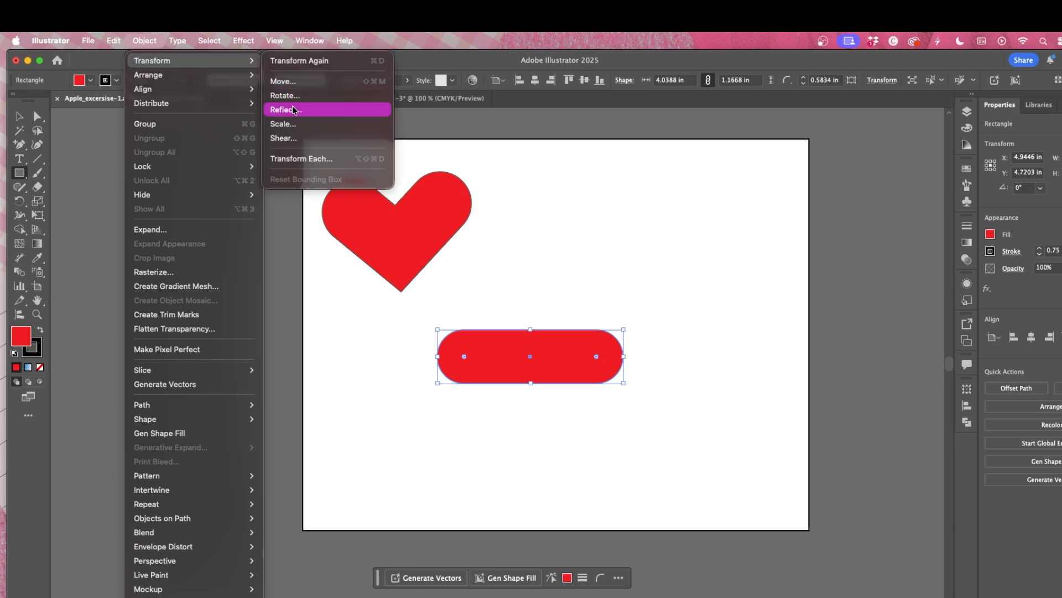
{"action": "left_click", "coordinate": [287, 110]}
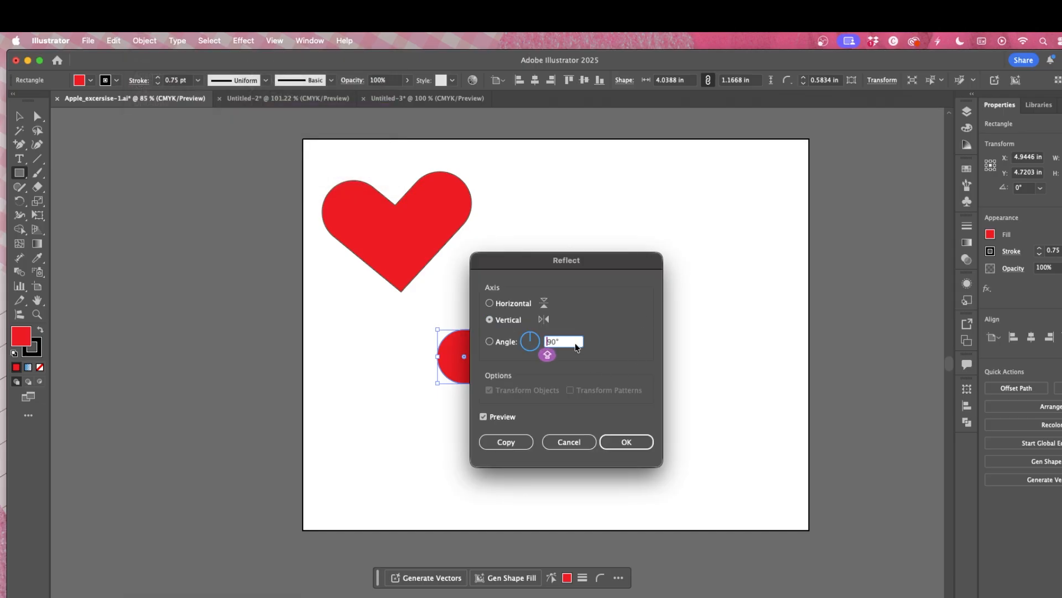
{"action": "type", "text": "-"}
{"action": "key", "text": "Return"}
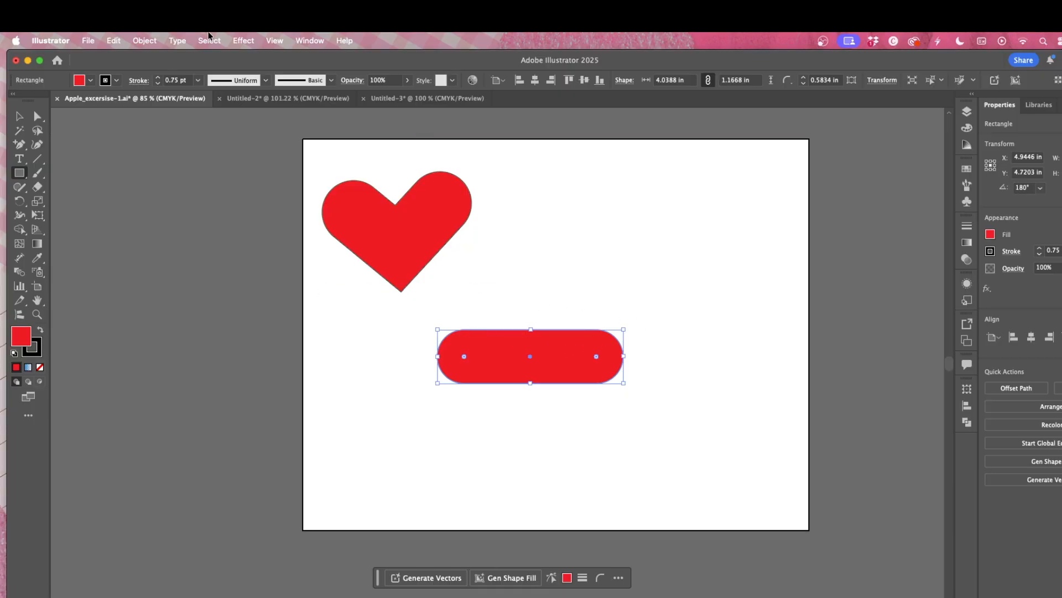
Step: Rotate the pill 90° with the Rotate command so it stands vertically
{"action": "left_click", "coordinate": [145, 40]}
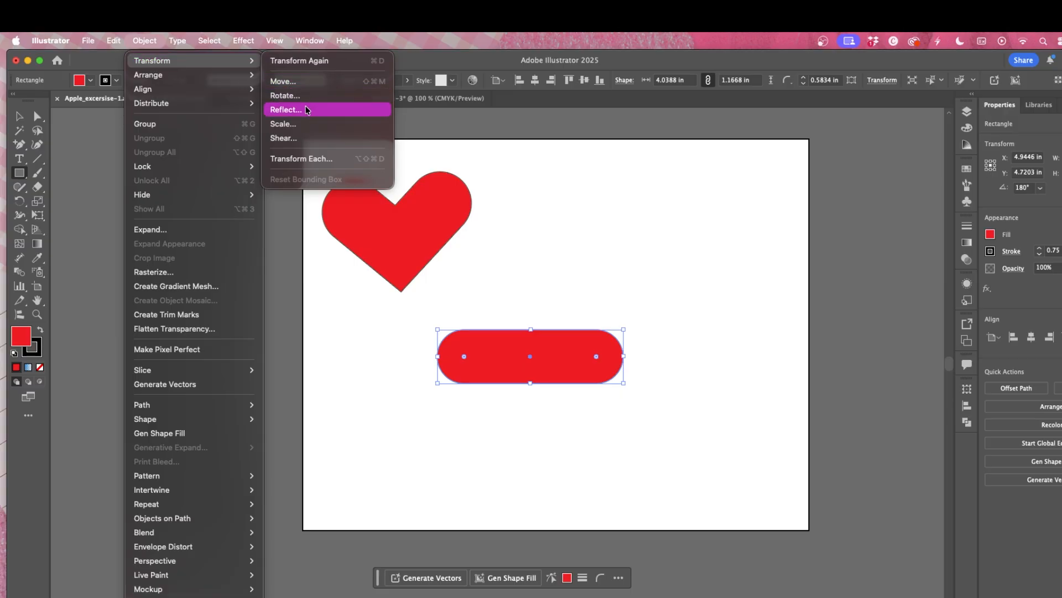
{"action": "left_click", "coordinate": [285, 95]}
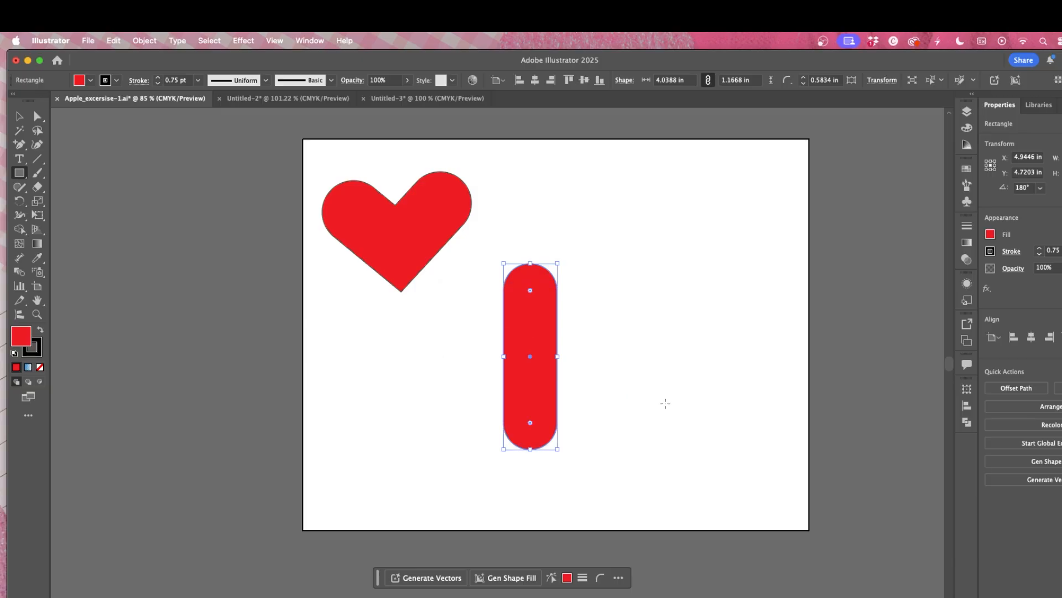
{"action": "left_click", "coordinate": [661, 408]}
{"action": "left_click", "coordinate": [157, 45]}
{"action": "mouse_move", "coordinate": [165, 66]}
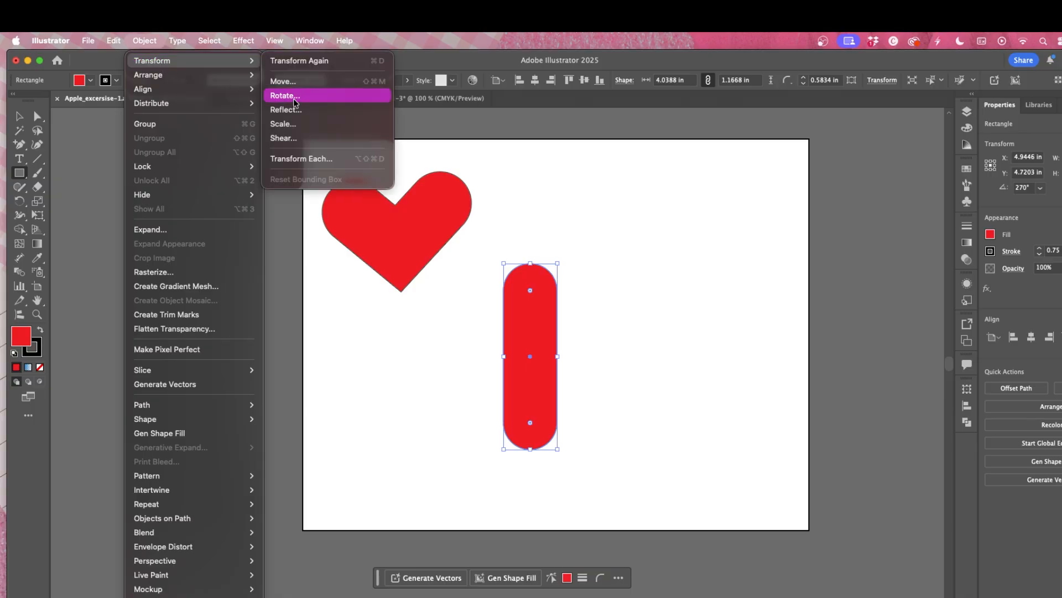
{"action": "left_click", "coordinate": [290, 82]}
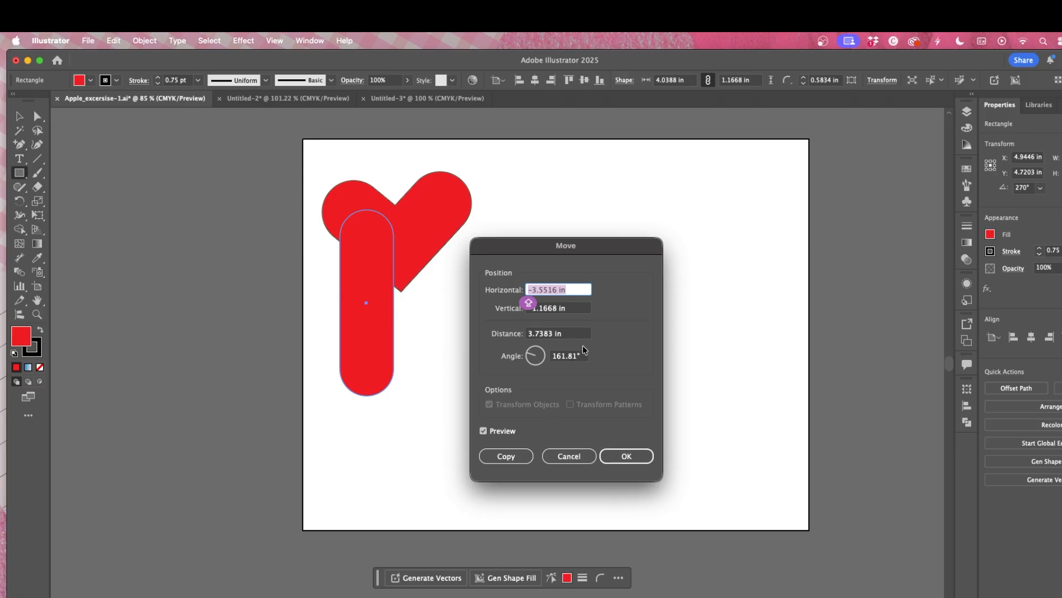
{"action": "left_click", "coordinate": [570, 456]}
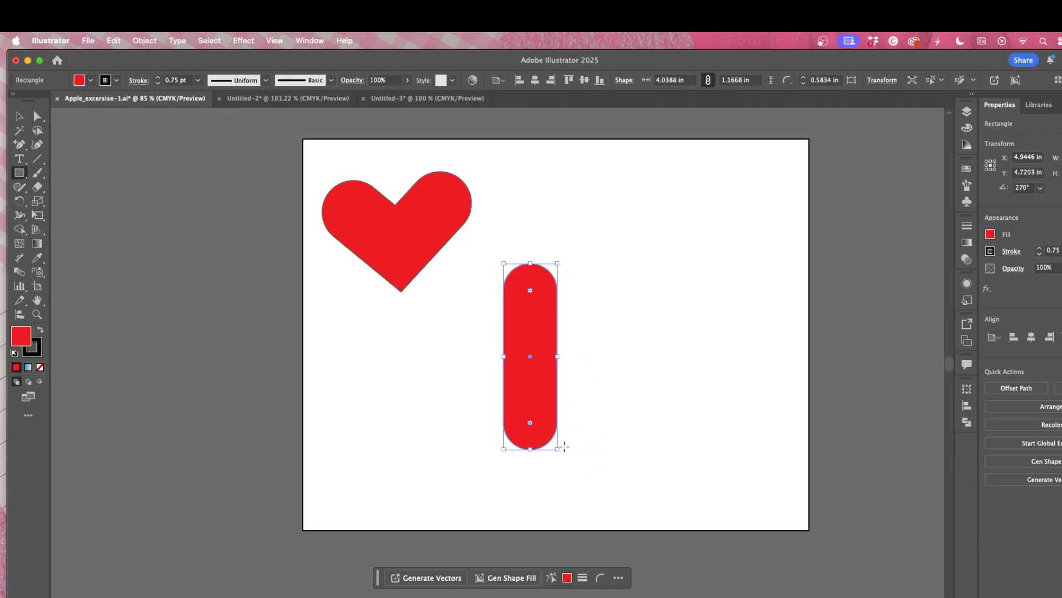
Step: Tilt the pill by about 30° and move it to the right
{"action": "left_click_drag", "start_coordinate": [560, 449], "coordinate": [581, 425]}
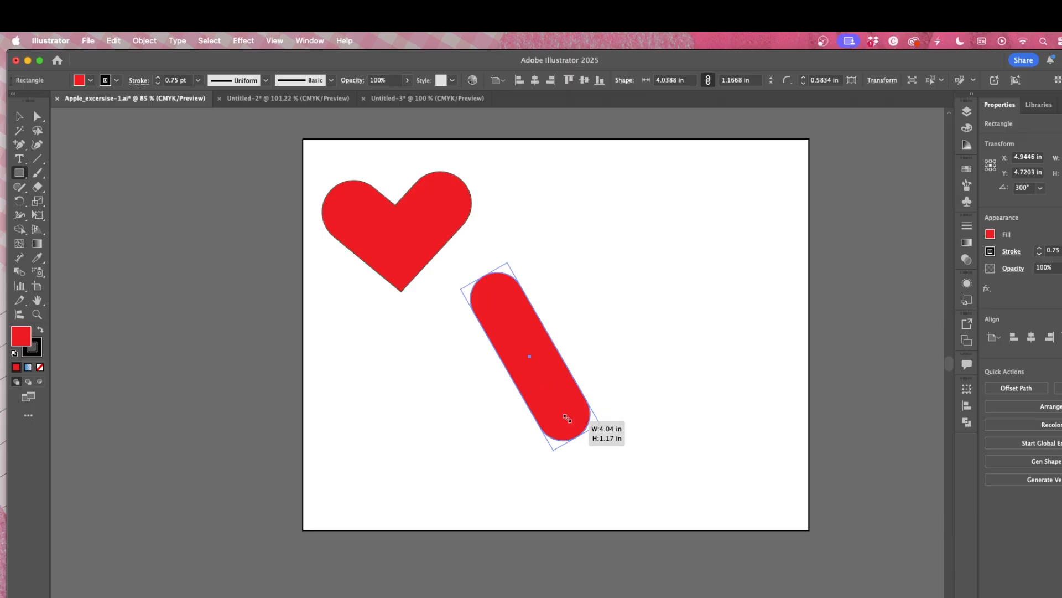
{"action": "key", "text": "v"}
{"action": "left_click_drag", "start_coordinate": [540, 361], "coordinate": [631, 326]}
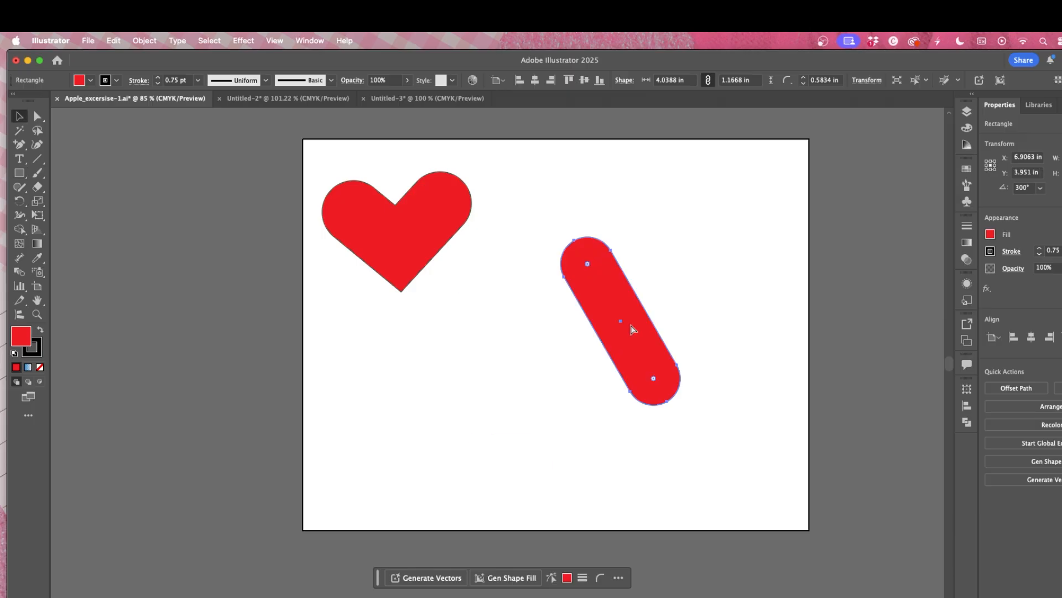
Step: Duplicate the pill and rotate the copy about 47° the other way so the two pills cross
{"action": "key", "text": "super+c"}
{"action": "key", "text": "super+v"}
{"action": "left_click", "coordinate": [477, 367]}
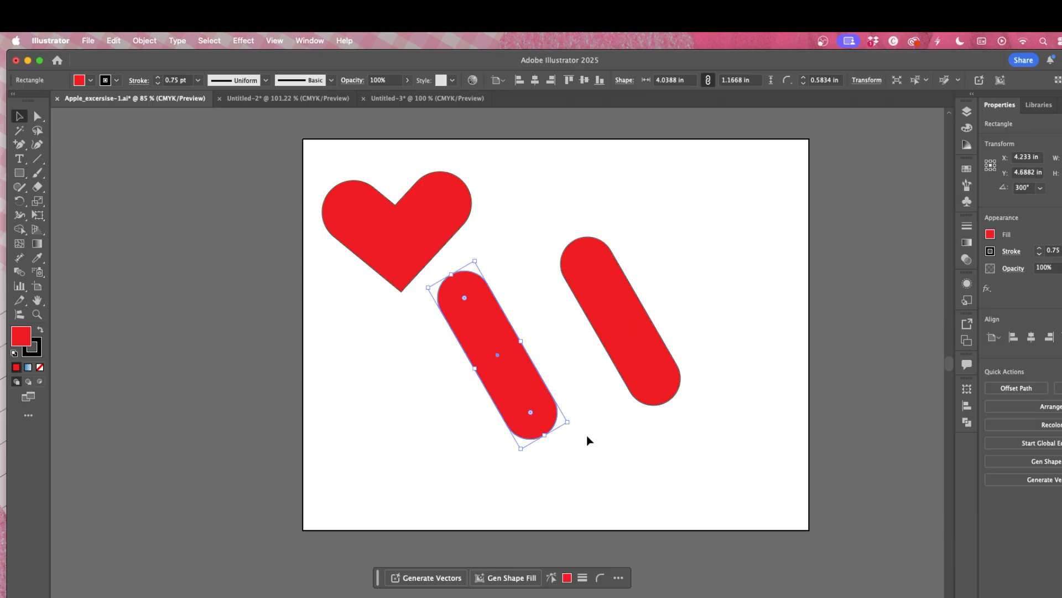
{"action": "left_click_drag", "start_coordinate": [572, 422], "coordinate": [543, 267]}
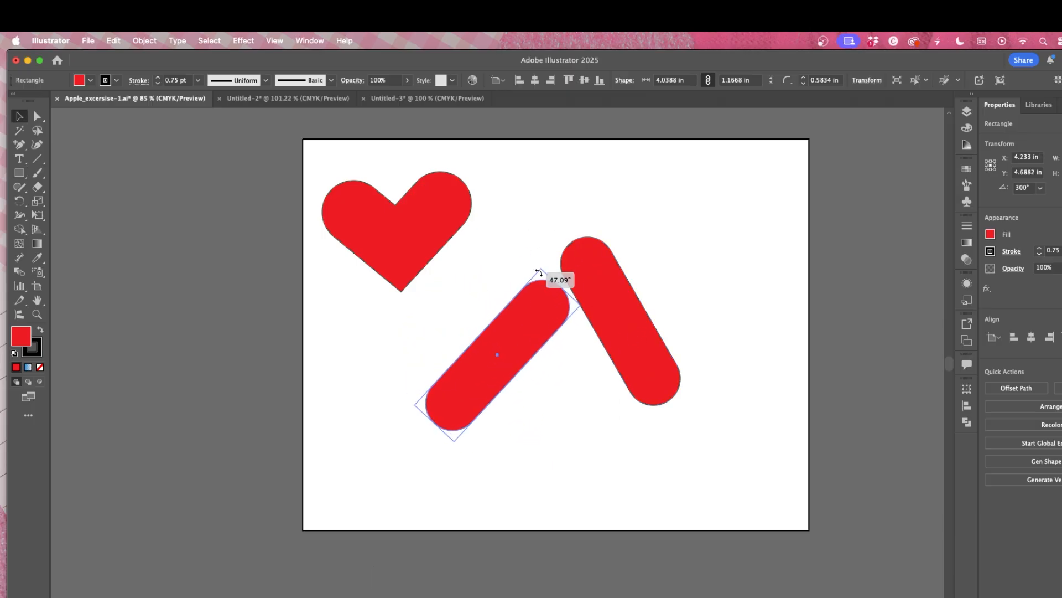
{"action": "left_click_drag", "start_coordinate": [491, 367], "coordinate": [614, 334]}
Step: Select both crossed pills and reposition them slightly on the artboard
{"action": "left_click_drag", "start_coordinate": [539, 224], "coordinate": [735, 430]}
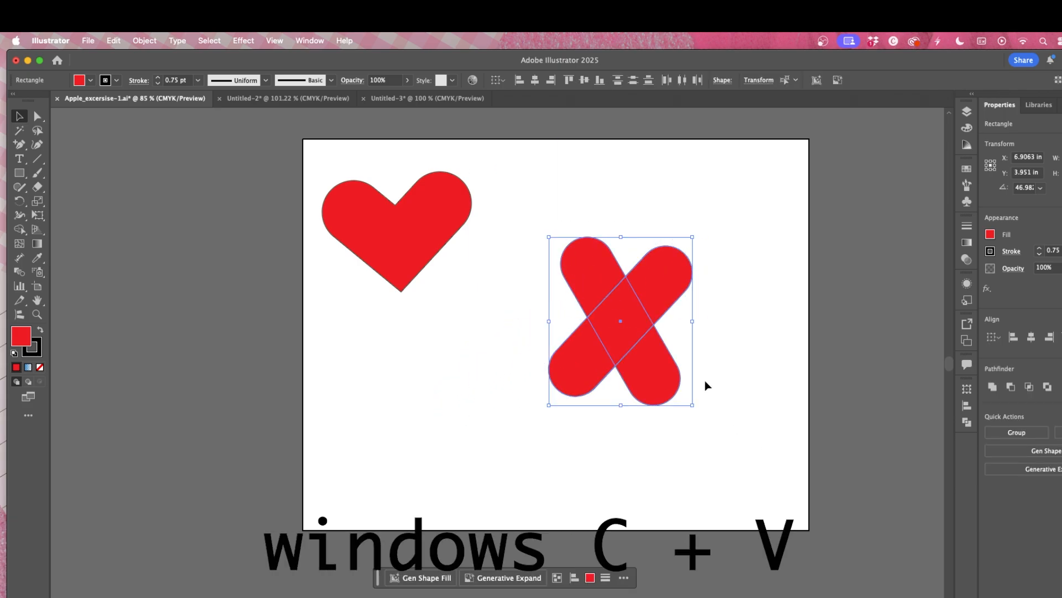
{"action": "left_click_drag", "start_coordinate": [599, 271], "coordinate": [561, 285]}
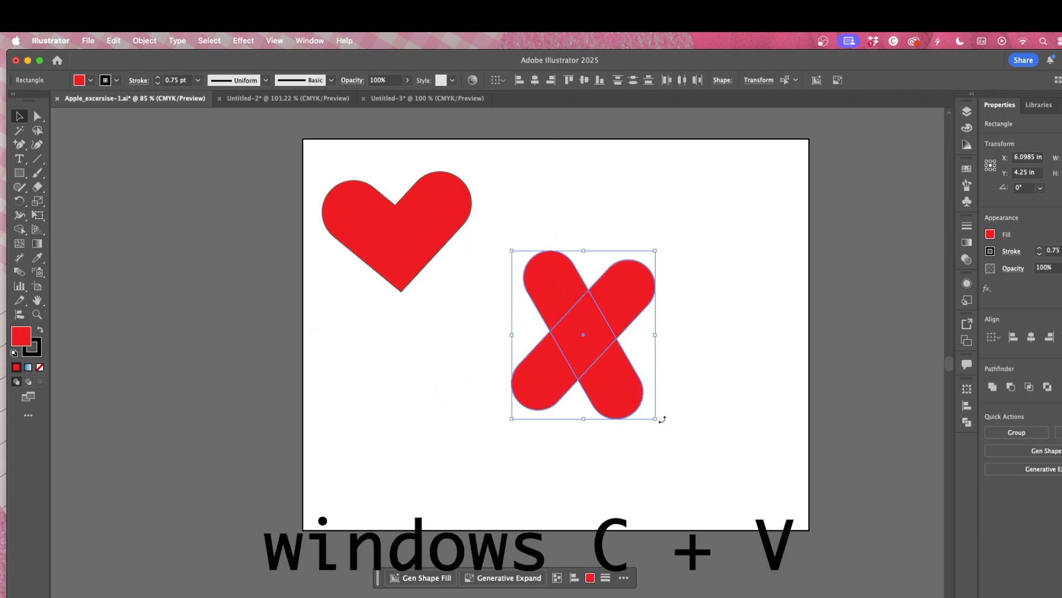
{"action": "left_click_drag", "start_coordinate": [661, 420], "coordinate": [673, 413]}
{"action": "left_click", "coordinate": [698, 421]}
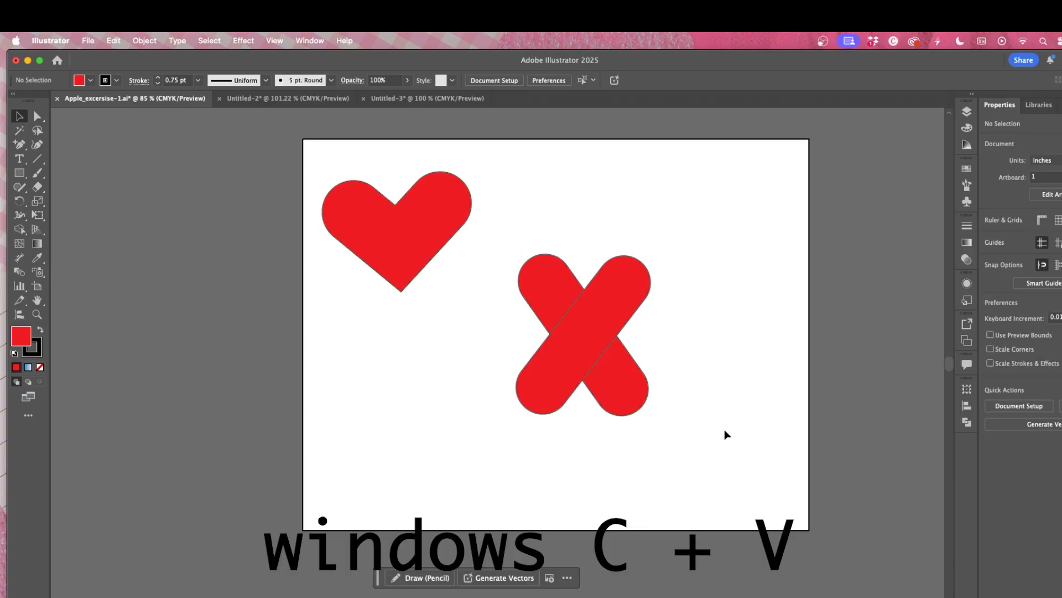
Step: Try to merge the cross's lower pieces with Shape Builder, then undo it
{"action": "left_click_drag", "start_coordinate": [520, 229], "coordinate": [742, 469]}
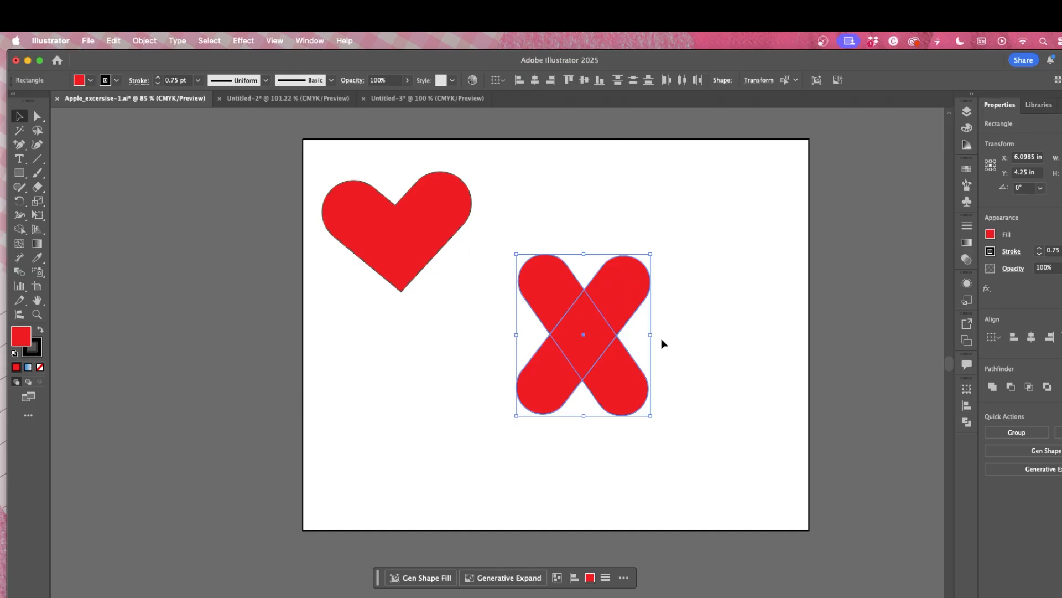
{"action": "left_click", "coordinate": [19, 230]}
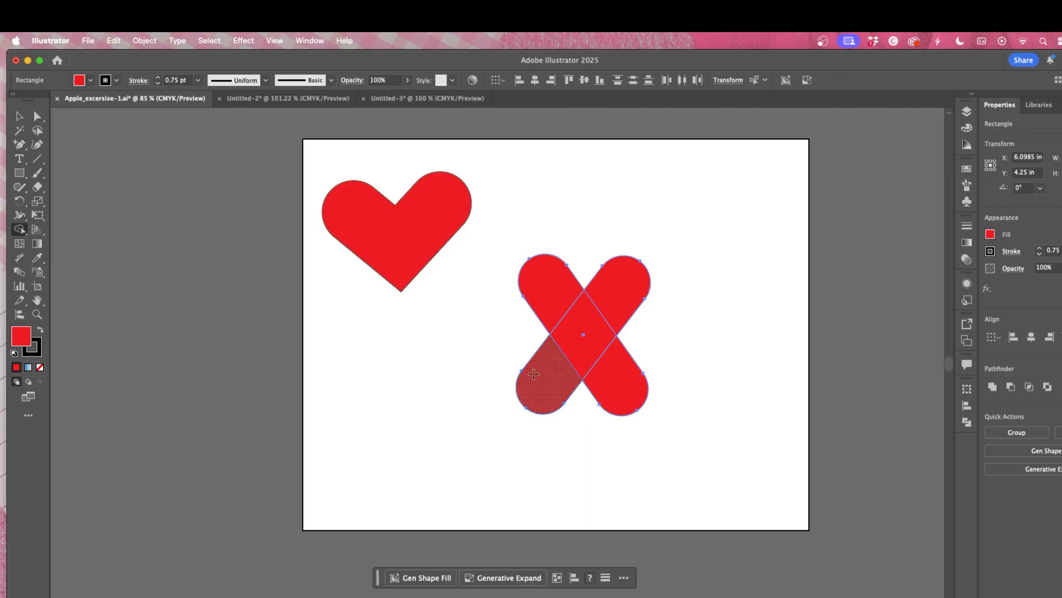
{"action": "mouse_move", "coordinate": [529, 373]}
{"action": "left_mouse_down"}
{"action": "mouse_move", "coordinate": [596, 389]}
{"action": "mouse_move", "coordinate": [778, 391]}
{"action": "left_mouse_up"}
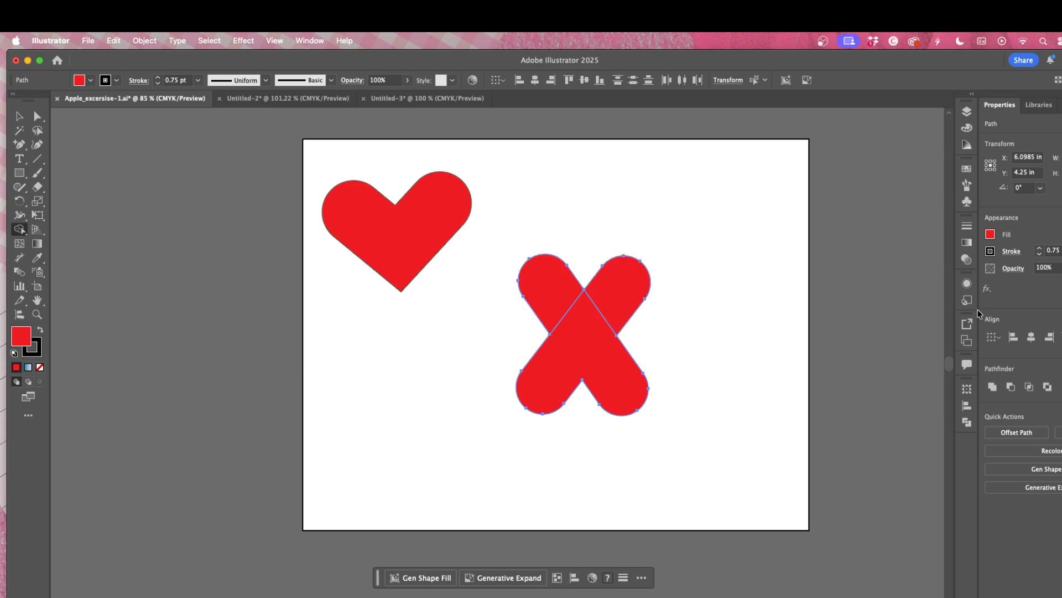
{"action": "key", "text": "super+z"}
Step: Delete the cross's lower-right and lower-left lobes to leave a heart shape
{"action": "key", "text": "v"}
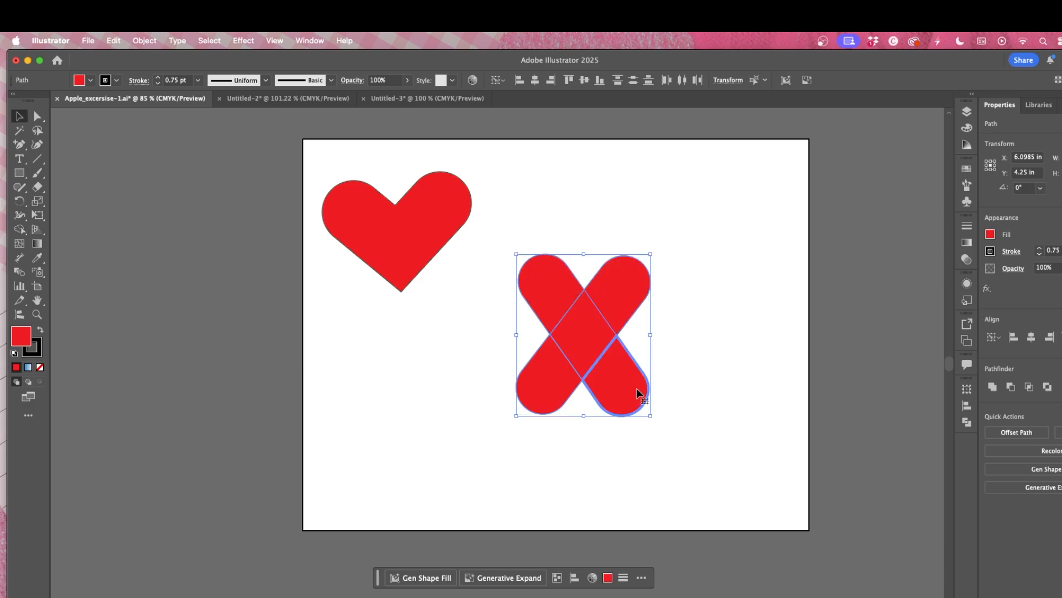
{"action": "left_click", "coordinate": [676, 380]}
{"action": "left_click", "coordinate": [634, 387]}
{"action": "key", "text": "Delete"}
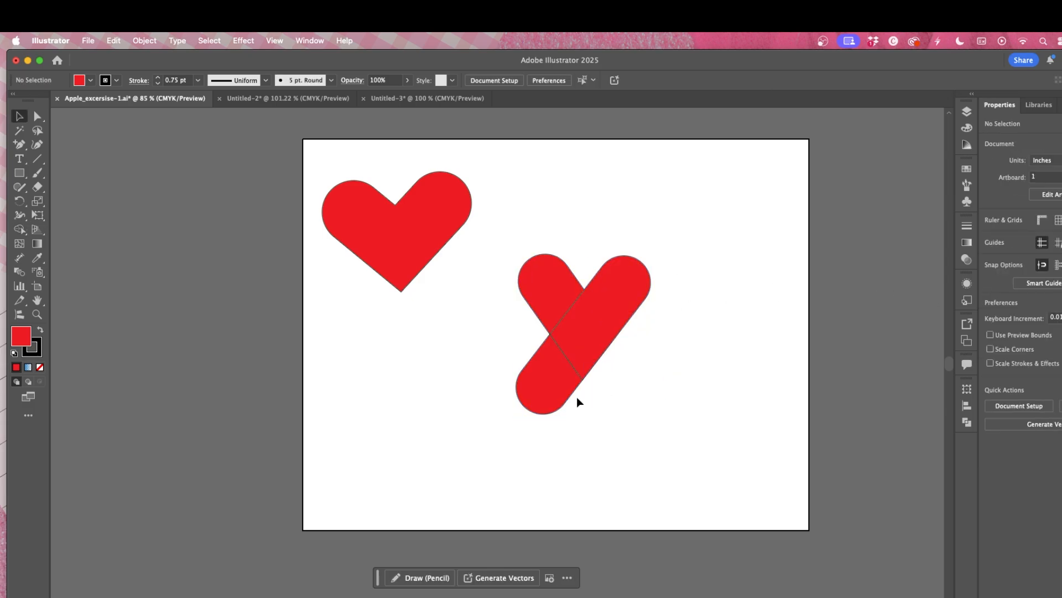
{"action": "left_click", "coordinate": [557, 391]}
{"action": "key", "text": "Delete"}
Step: Select the heart's pieces and merge them into one shape with Shape Builder
{"action": "left_click_drag", "start_coordinate": [491, 221], "coordinate": [681, 398]}
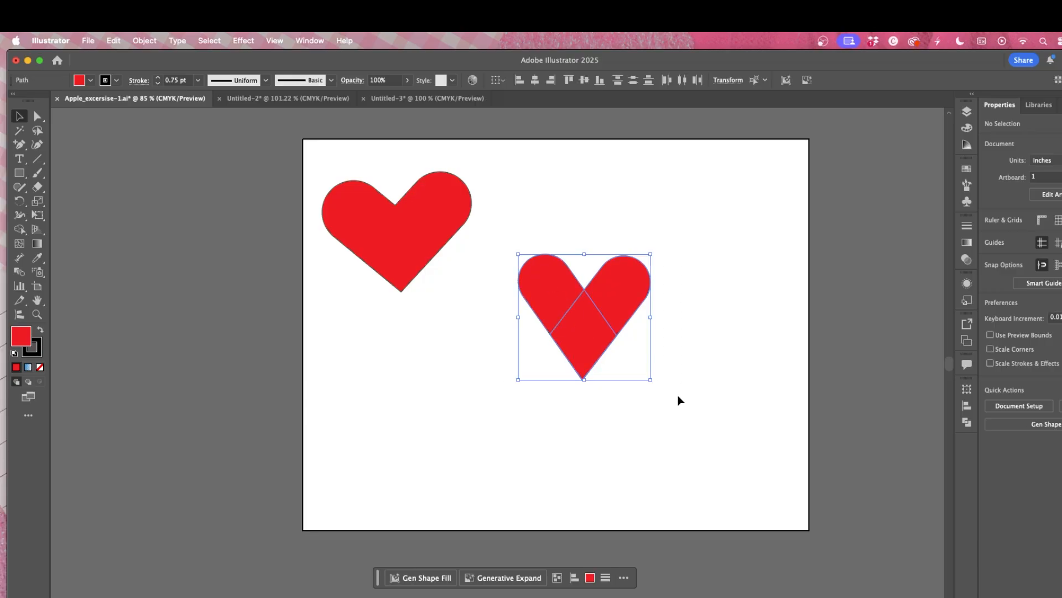
{"action": "left_click", "coordinate": [25, 235]}
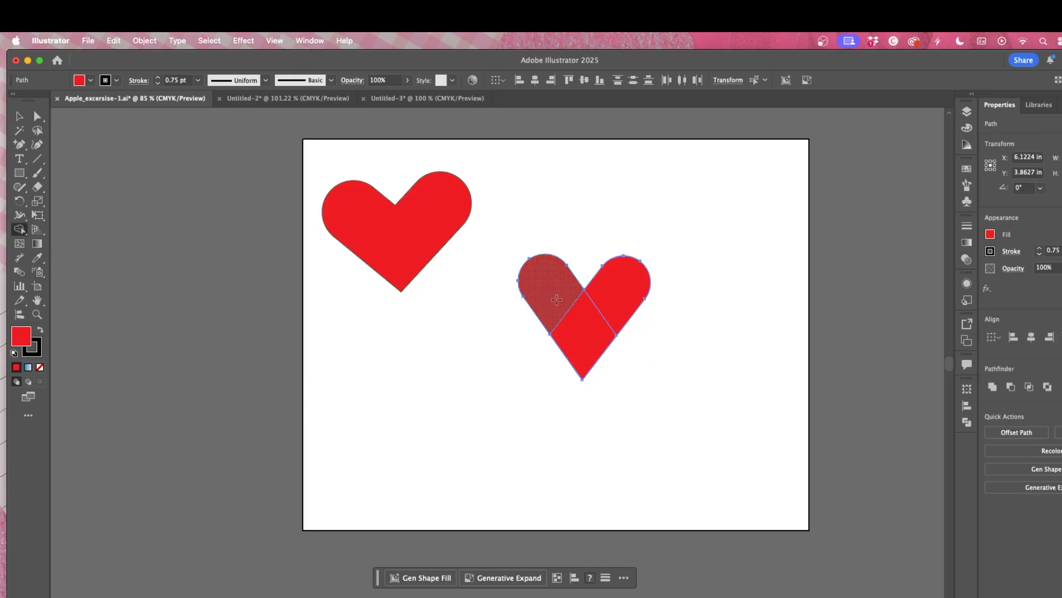
{"action": "mouse_move", "coordinate": [547, 279]}
{"action": "left_mouse_down"}
{"action": "mouse_move", "coordinate": [581, 326]}
{"action": "mouse_move", "coordinate": [625, 280]}
{"action": "left_mouse_up"}
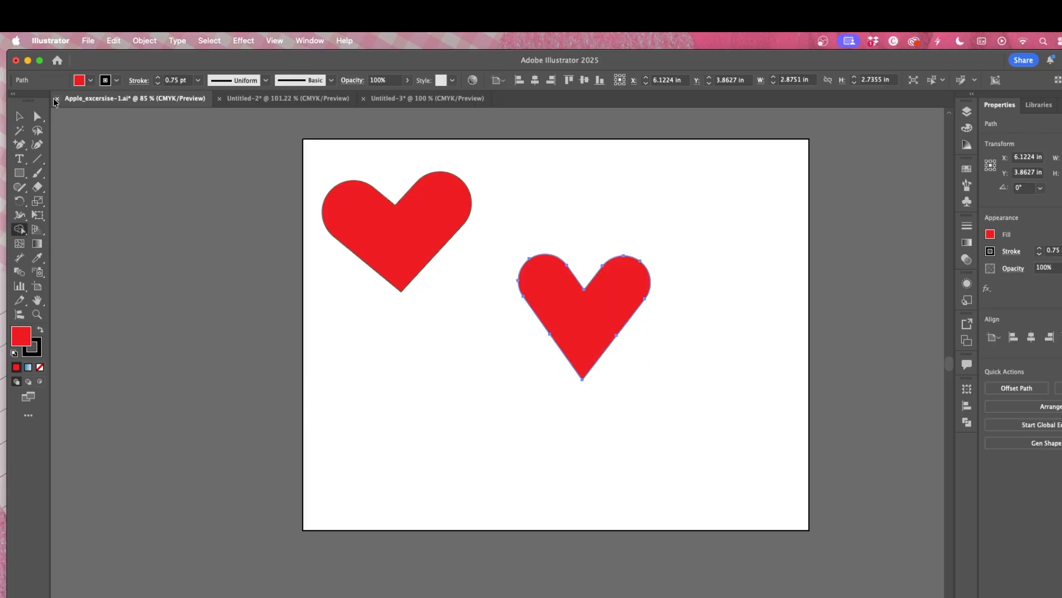
{"action": "left_click", "coordinate": [18, 116]}
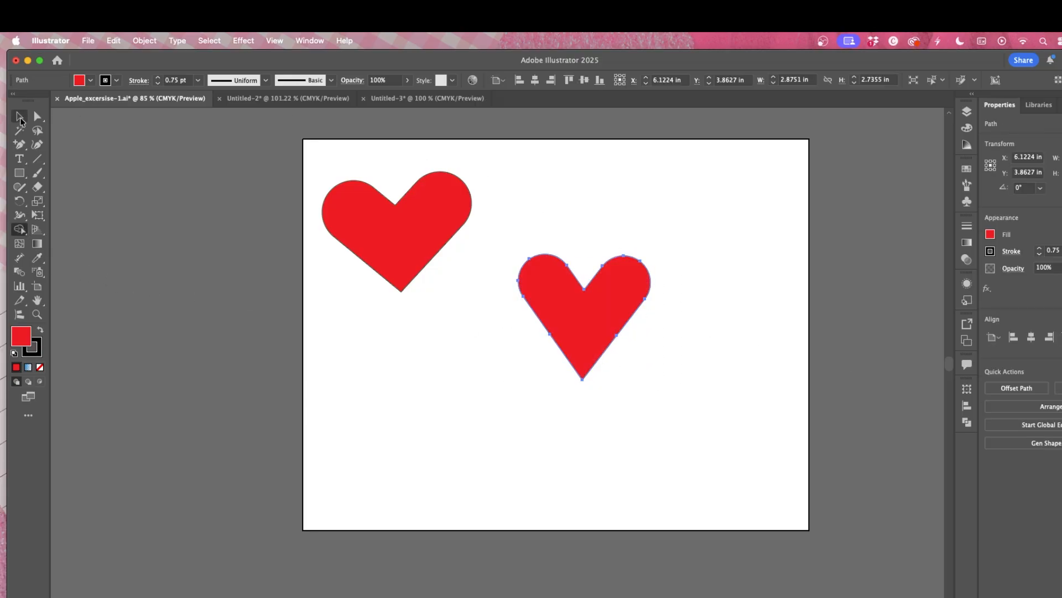
Step: Move the first heart beside the second so the two hearts overlap
{"action": "left_click", "coordinate": [413, 227]}
{"action": "left_click_drag", "start_coordinate": [418, 252], "coordinate": [698, 339]}
{"action": "left_click_drag", "start_coordinate": [470, 196], "coordinate": [754, 380]}
{"action": "right_click", "coordinate": [688, 331]}
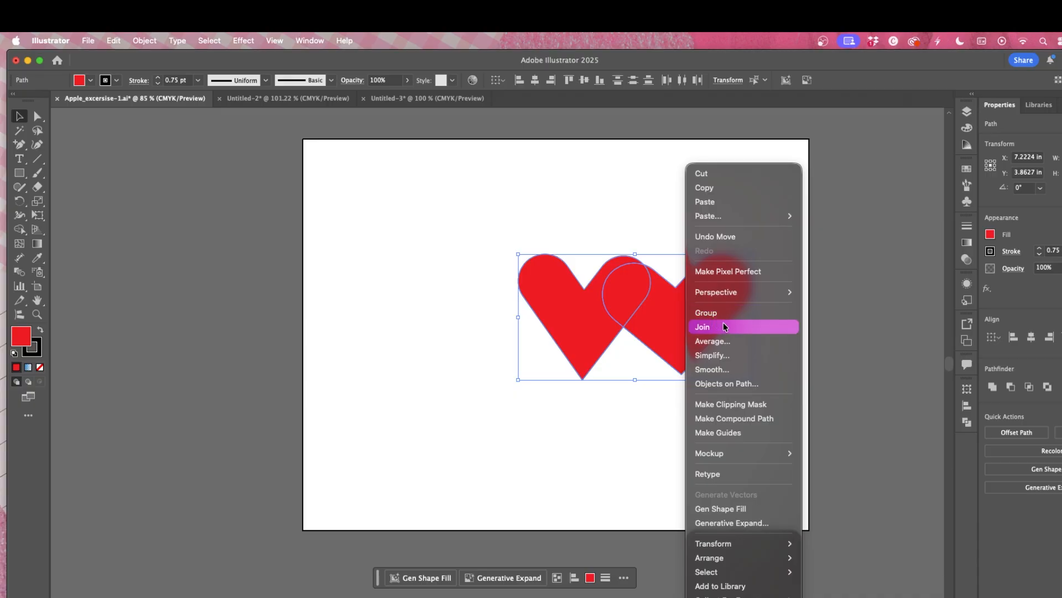
{"action": "left_click", "coordinate": [855, 283]}
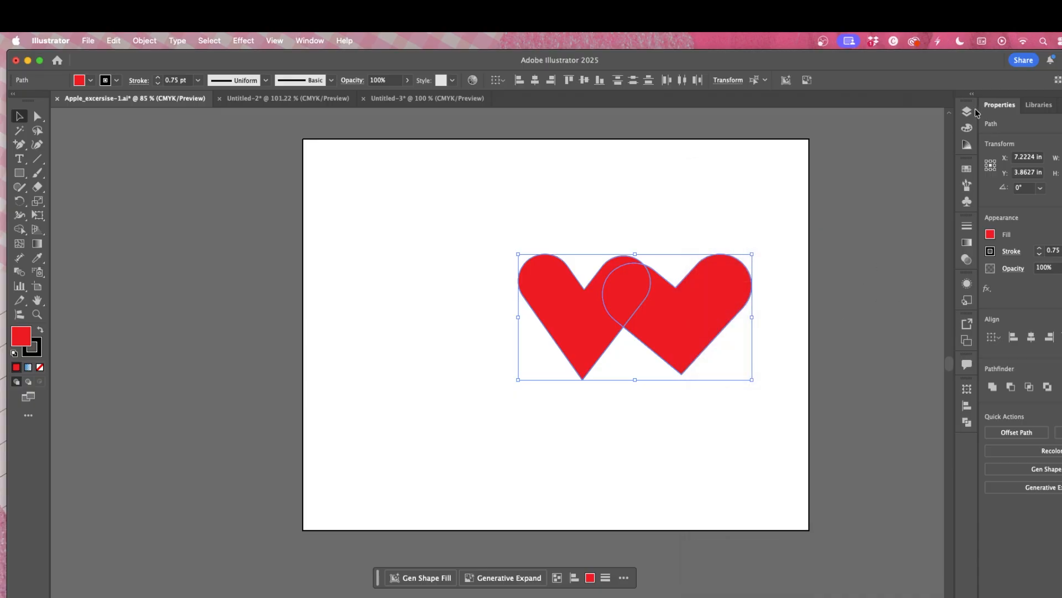
Step: Create a new layer and move the right heart onto Layer 2
{"action": "left_click", "coordinate": [967, 111]}
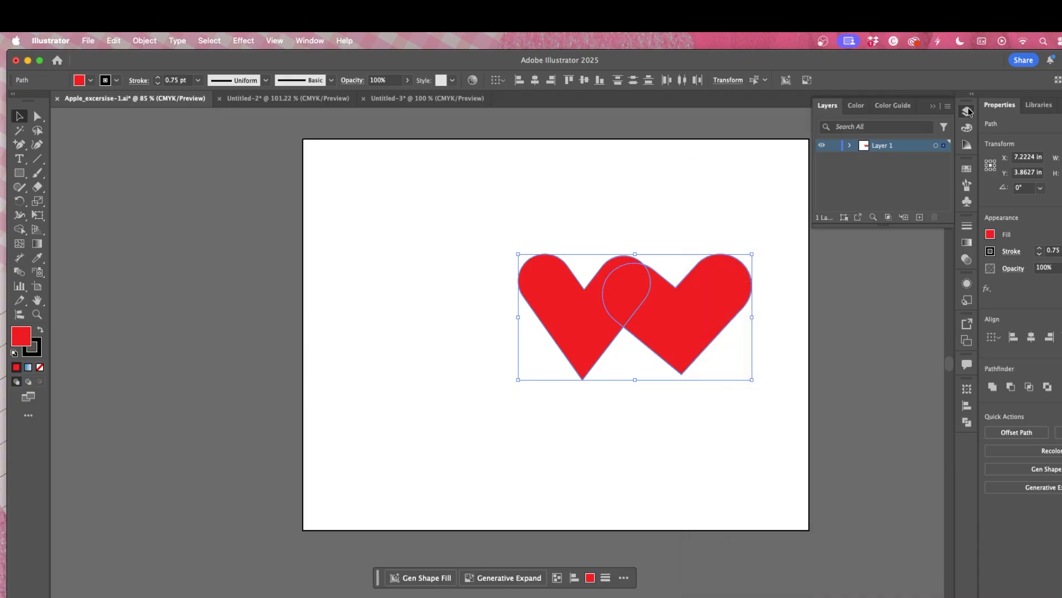
{"action": "left_click", "coordinate": [920, 218]}
{"action": "left_click", "coordinate": [726, 273]}
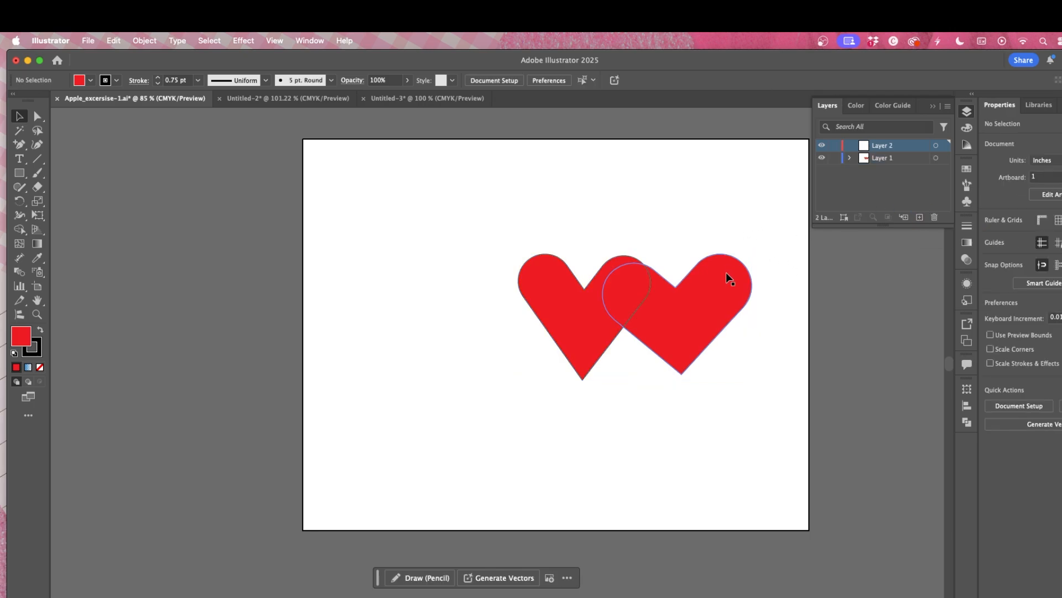
{"action": "left_click_drag", "start_coordinate": [945, 155], "coordinate": [945, 145]}
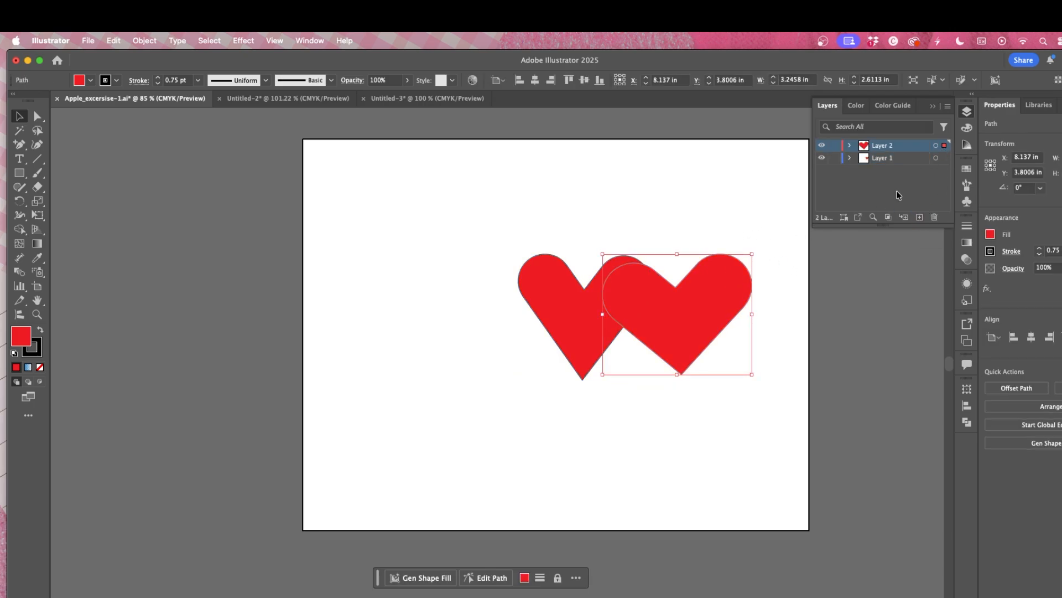
Step: Shift the Layer 2 heart left over the other heart and reorder Layer 2 below Layer 1
{"action": "left_click", "coordinate": [795, 259]}
{"action": "left_click_drag", "start_coordinate": [735, 304], "coordinate": [610, 297]}
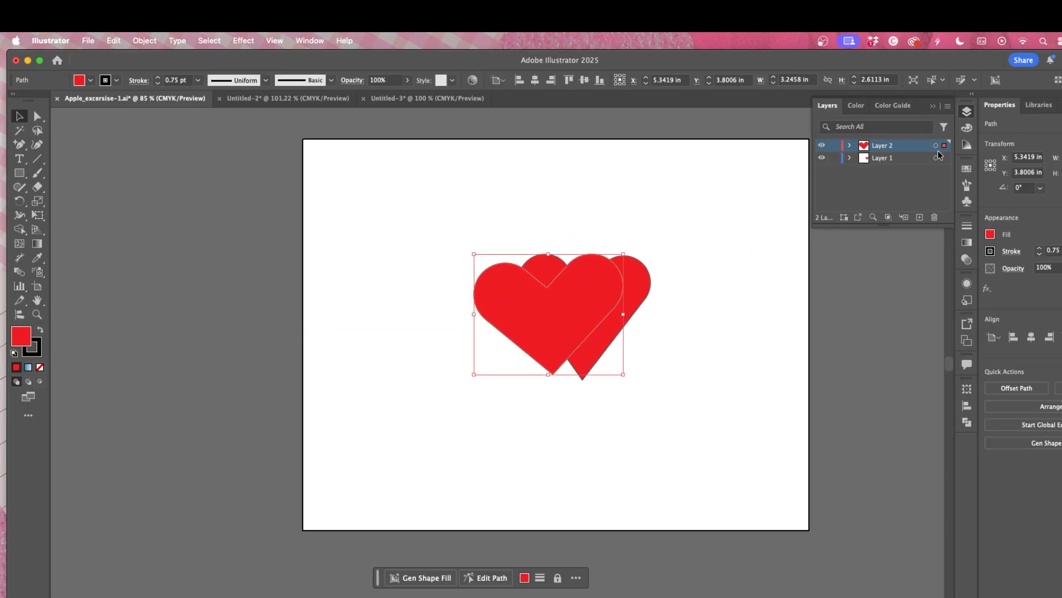
{"action": "left_click_drag", "start_coordinate": [904, 150], "coordinate": [915, 169]}
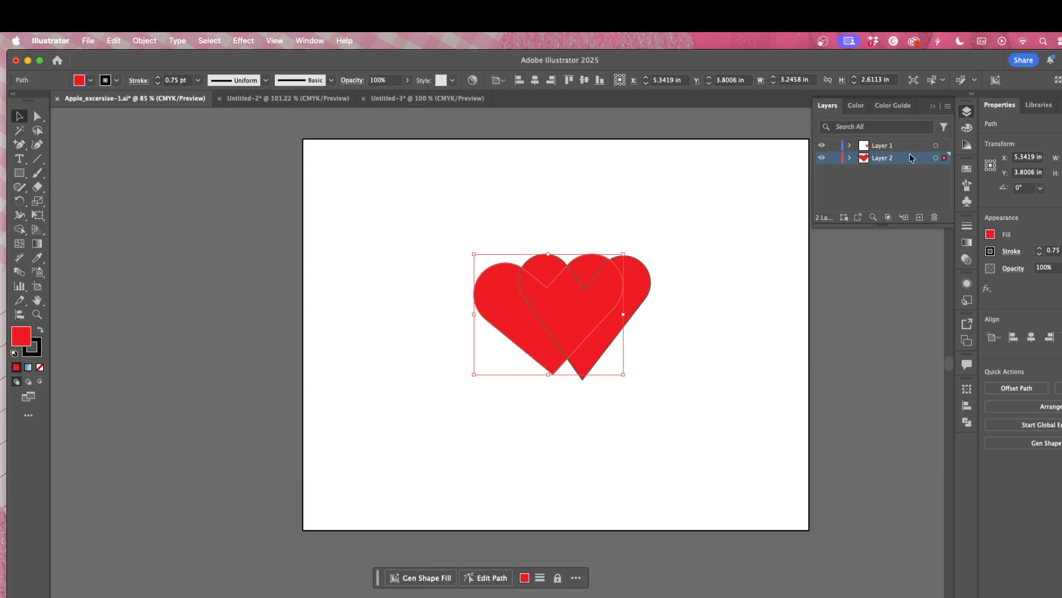
Step: Move the front heart slightly right to adjust how the two hearts overlap
{"action": "left_click", "coordinate": [736, 290]}
{"action": "left_click_drag", "start_coordinate": [600, 303], "coordinate": [653, 316]}
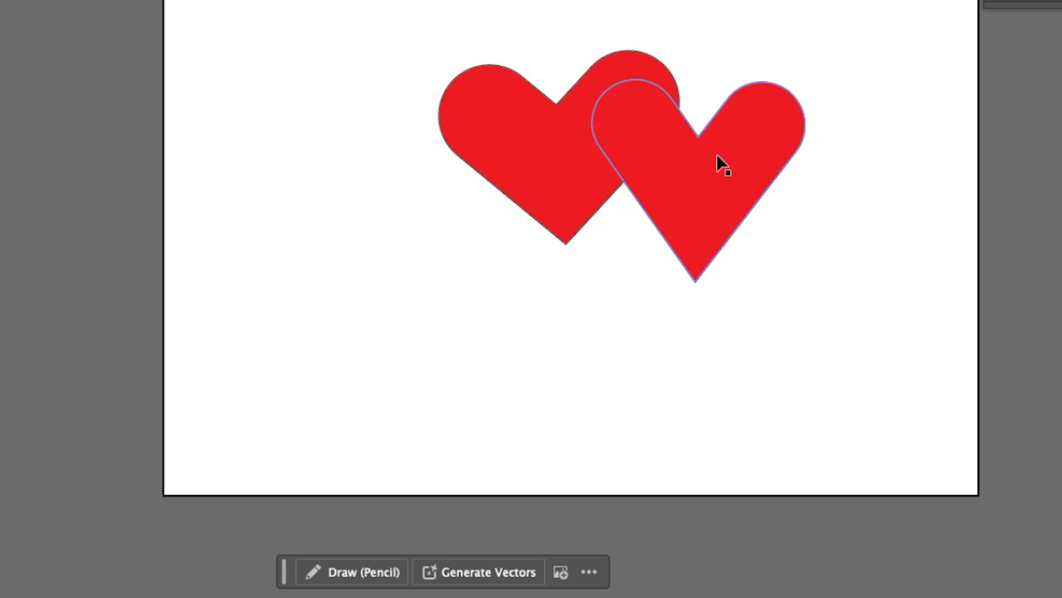
{"action": "right_click", "coordinate": [718, 156]}
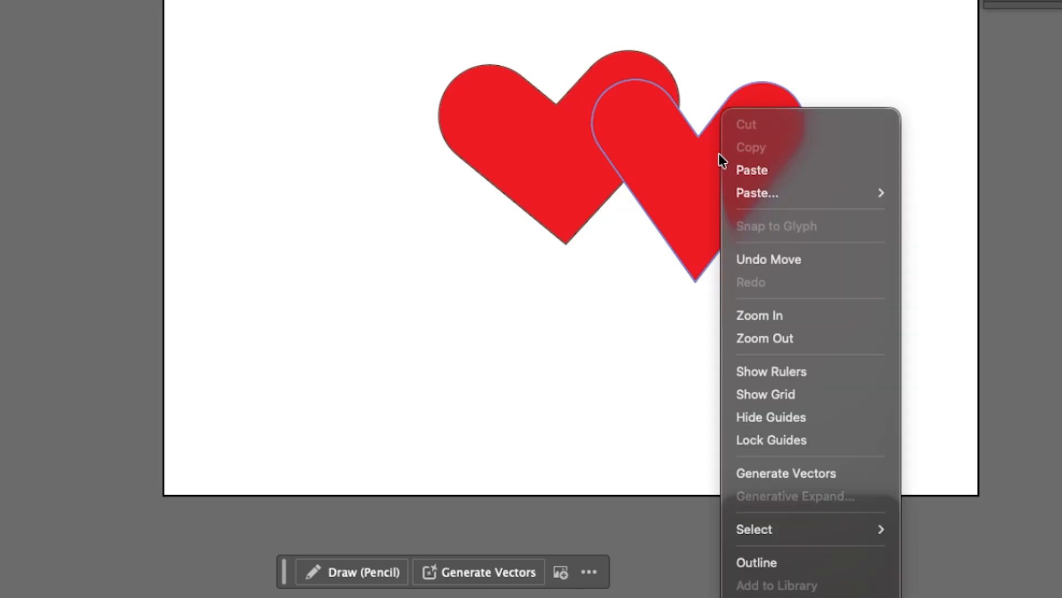
{"action": "left_click", "coordinate": [692, 178]}
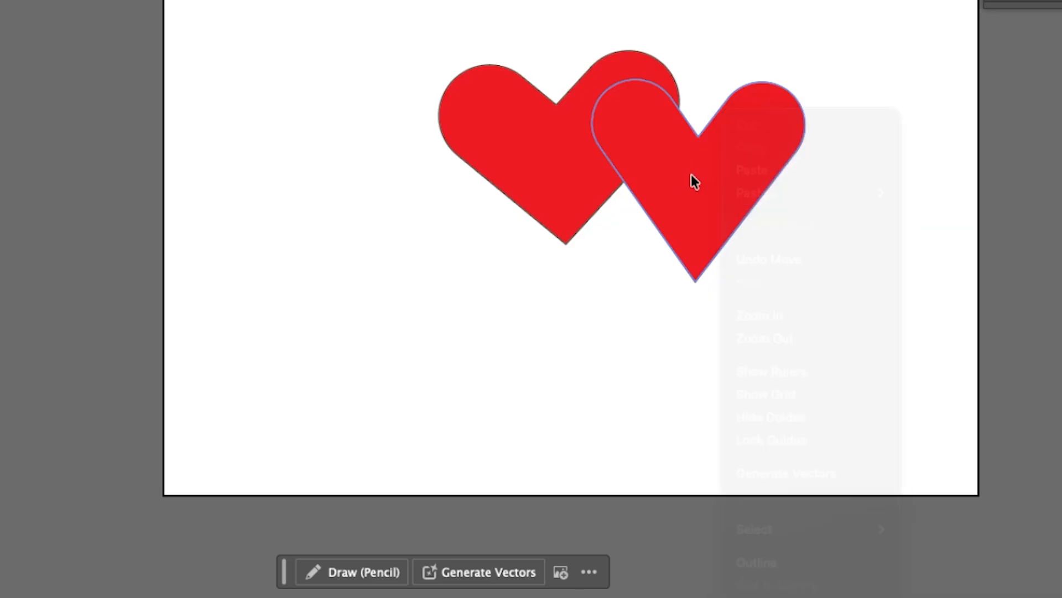
Step: Try to change the stacking order of the two overlapping hearts with the Arrange commands
{"action": "right_click", "coordinate": [732, 116]}
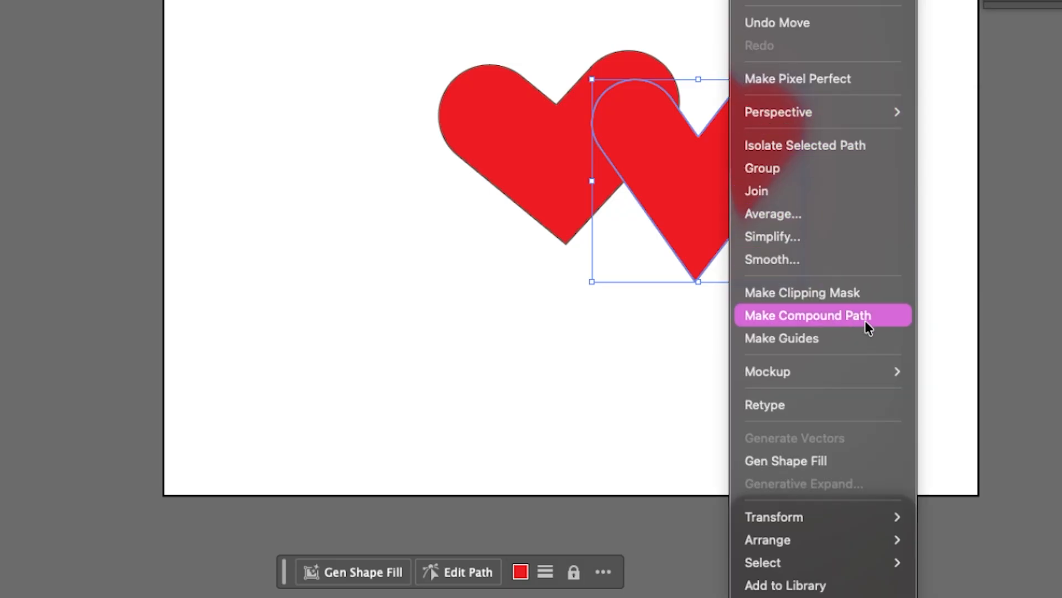
{"action": "mouse_move", "coordinate": [840, 540]}
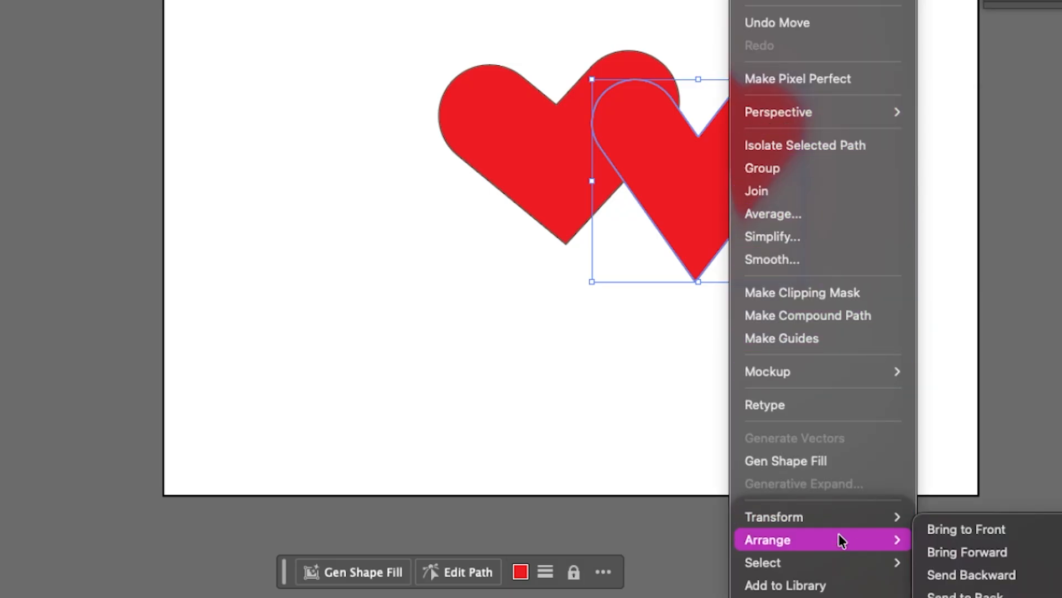
{"action": "mouse_move", "coordinate": [842, 515]}
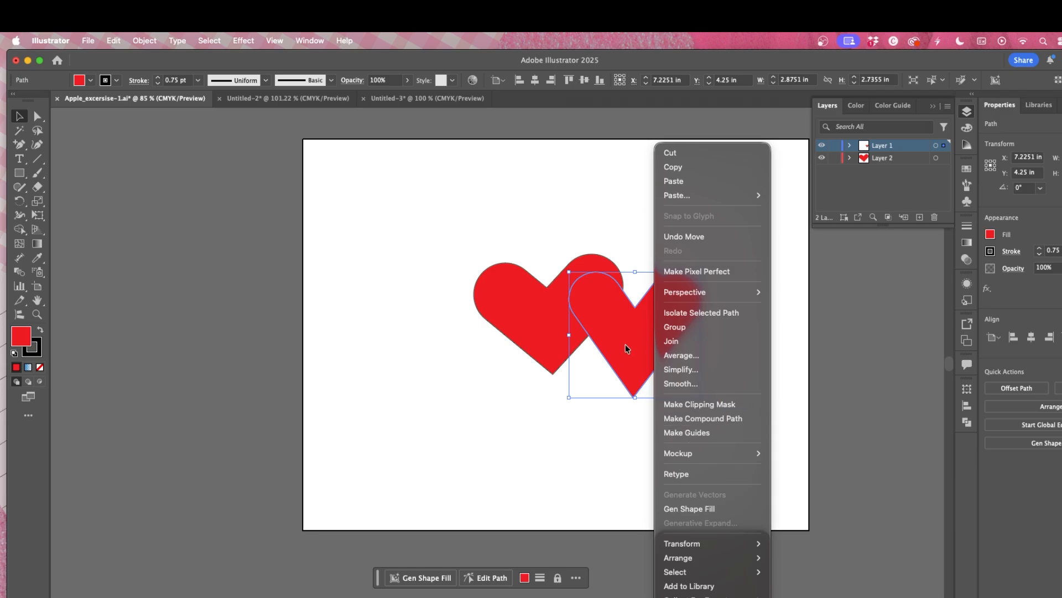
{"action": "left_click", "coordinate": [603, 448]}
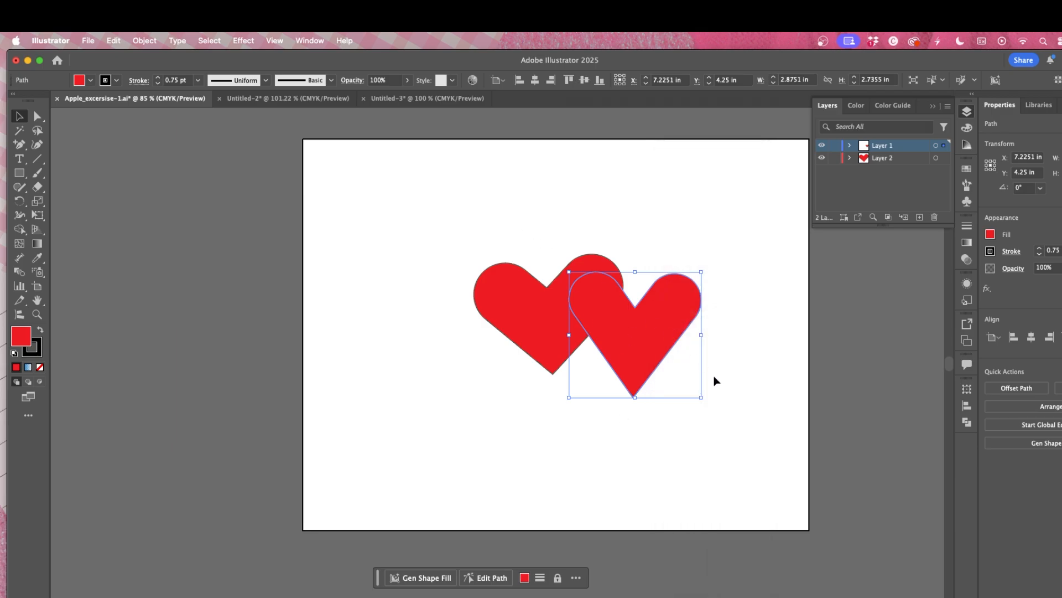
{"action": "key", "text": "super+a"}
{"action": "right_click", "coordinate": [652, 351]}
{"action": "mouse_move", "coordinate": [766, 560]}
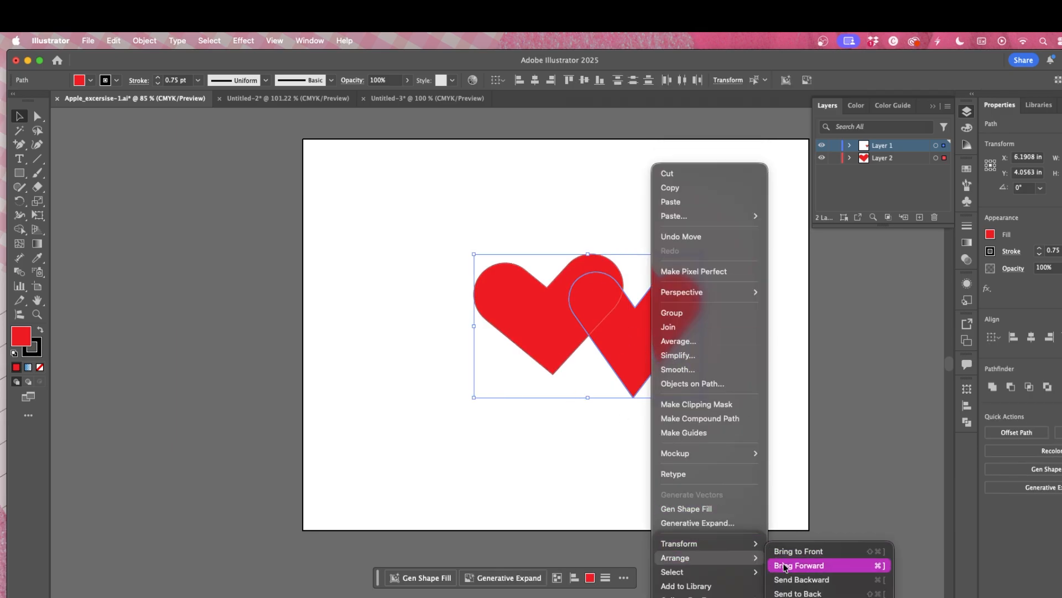
{"action": "left_click", "coordinate": [802, 579]}
{"action": "left_click", "coordinate": [736, 518]}
{"action": "left_click", "coordinate": [646, 358]}
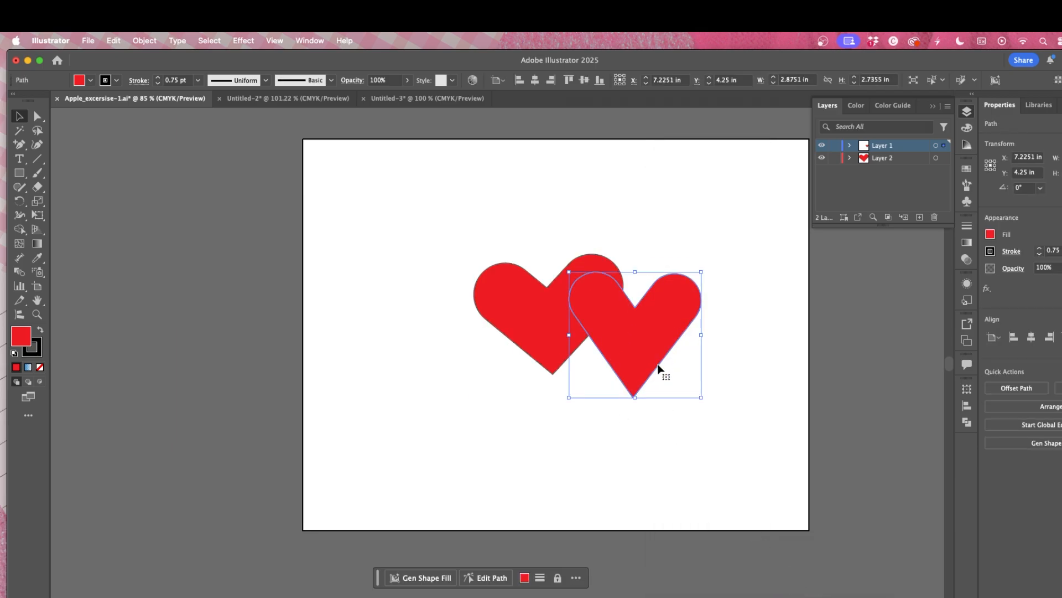
{"action": "right_click", "coordinate": [659, 368]}
{"action": "mouse_move", "coordinate": [747, 556]}
{"action": "left_click", "coordinate": [811, 591]}
{"action": "right_click", "coordinate": [643, 348]}
{"action": "mouse_move", "coordinate": [716, 559]}
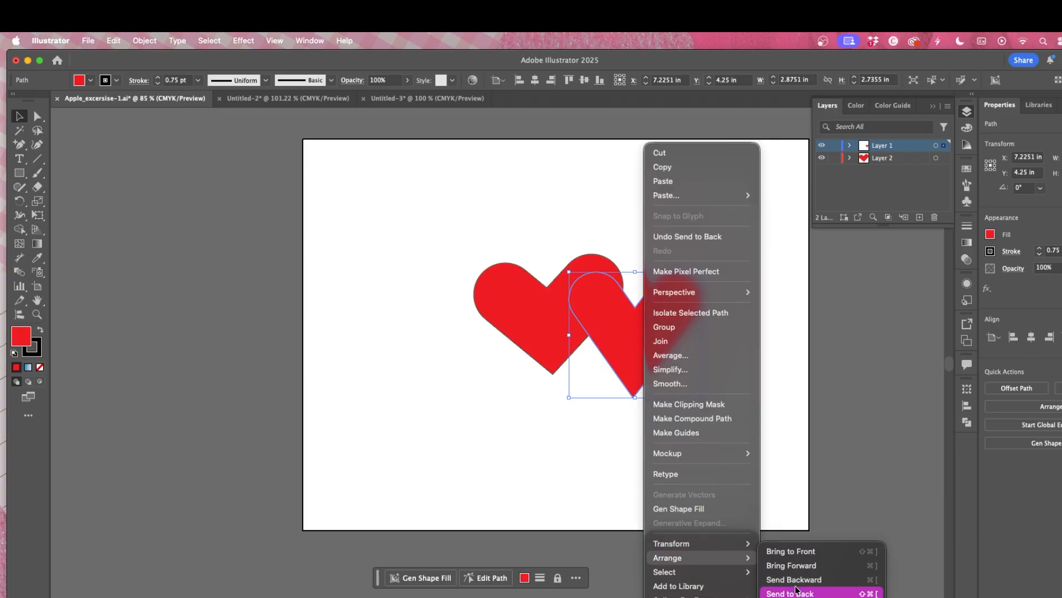
{"action": "left_click", "coordinate": [797, 579]}
{"action": "left_click", "coordinate": [706, 443]}
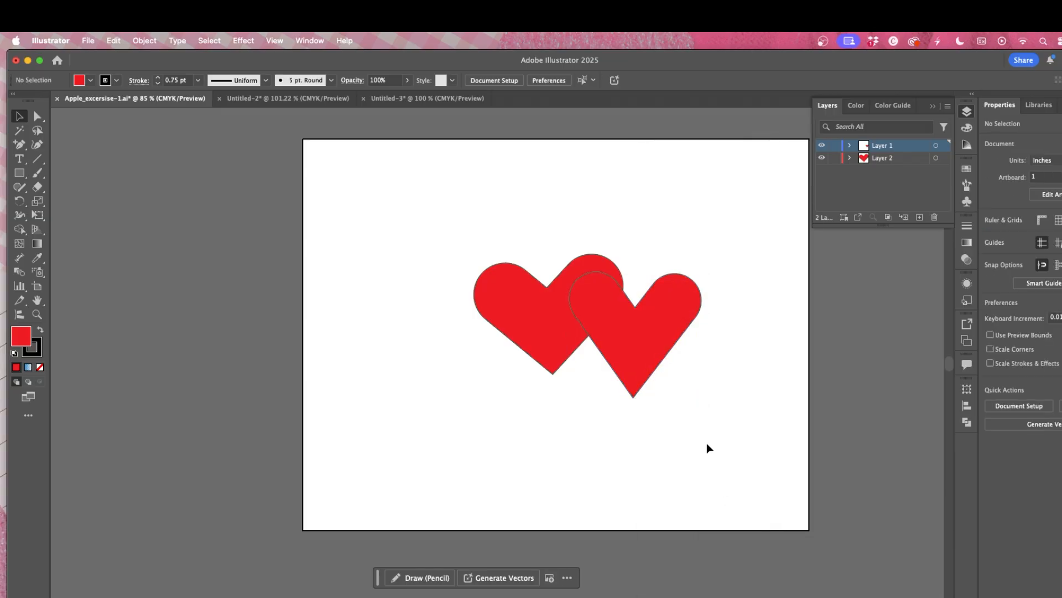
Step: Move Layer 2 above Layer 1 in the layer stack
{"action": "left_click", "coordinate": [558, 323]}
{"action": "left_click", "coordinate": [680, 324]}
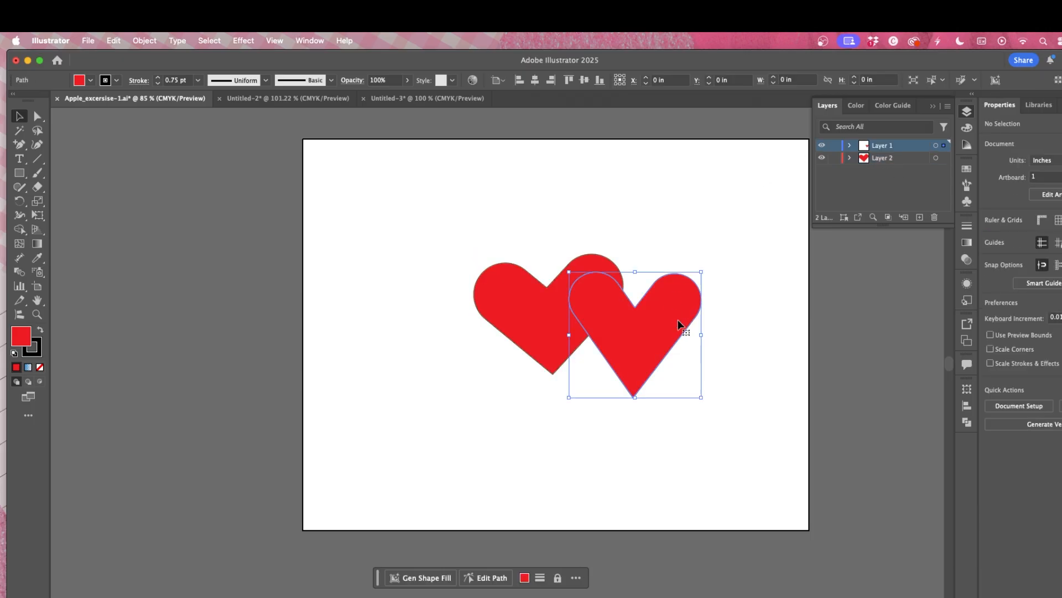
{"action": "left_click_drag", "start_coordinate": [891, 162], "coordinate": [886, 142]}
{"action": "left_click", "coordinate": [725, 270]}
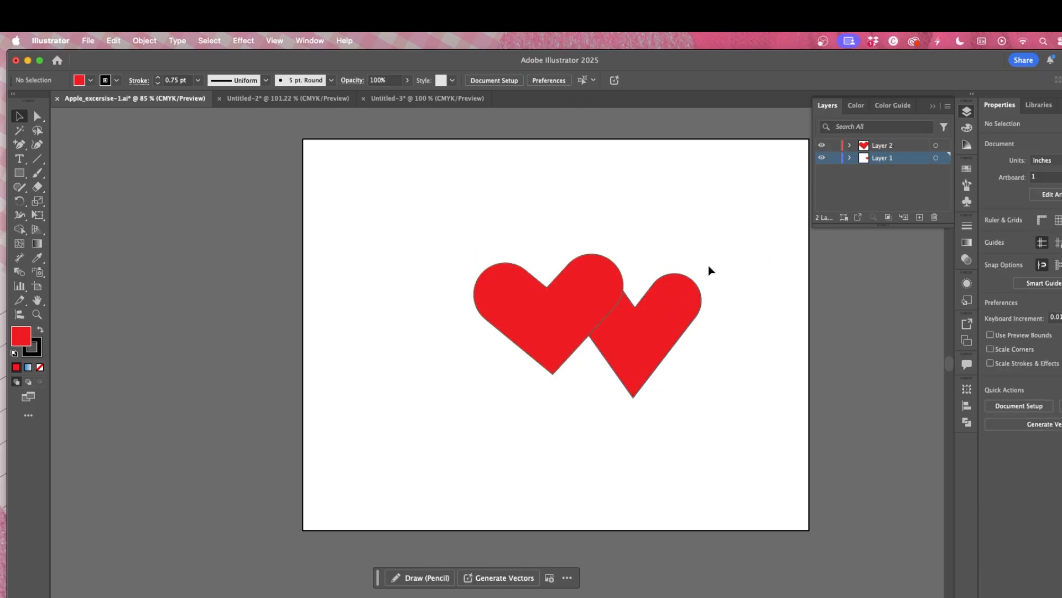
Step: Move the back heart slightly lower so it overlaps the other heart differently
{"action": "left_click_drag", "start_coordinate": [555, 314], "coordinate": [562, 351]}
{"action": "left_click_drag", "start_coordinate": [413, 213], "coordinate": [718, 375]}
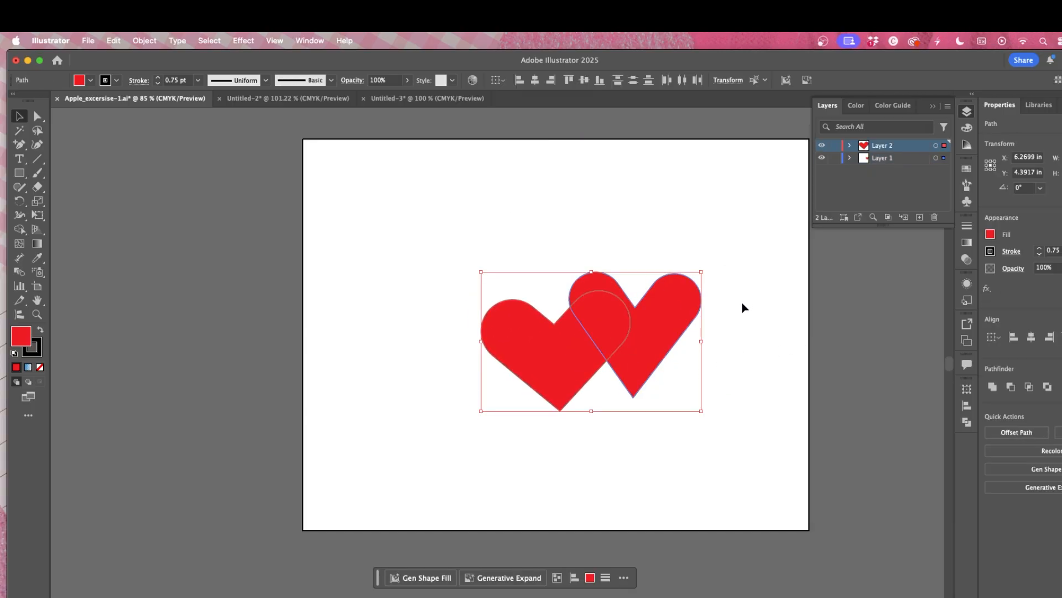
{"action": "left_click", "coordinate": [709, 251]}
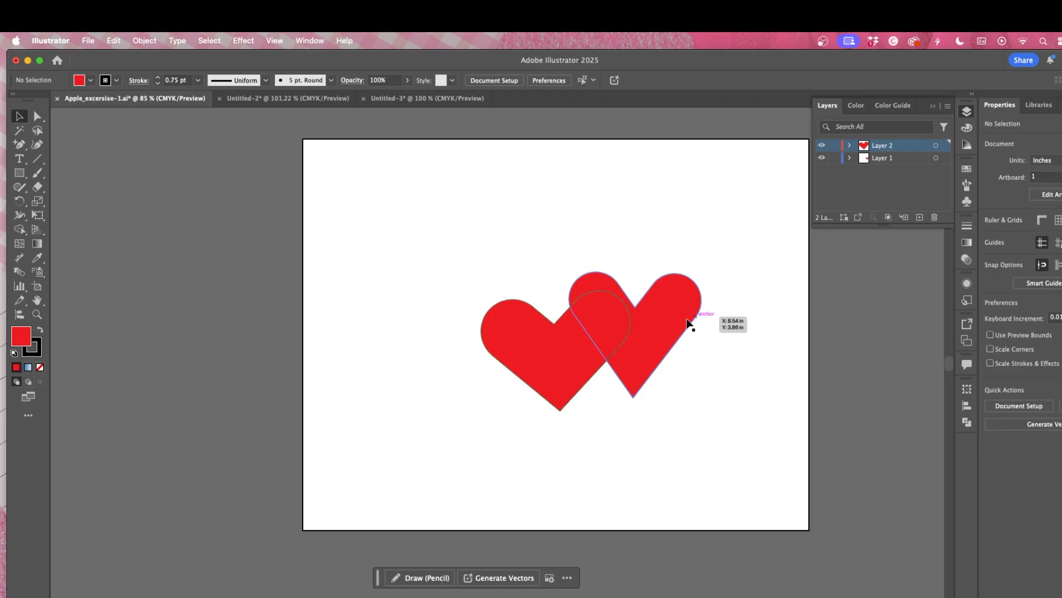
Step: Unite both hearts into one shape with Pathfinder and move it toward the artboard's upper left
{"action": "left_click_drag", "start_coordinate": [469, 220], "coordinate": [735, 403]}
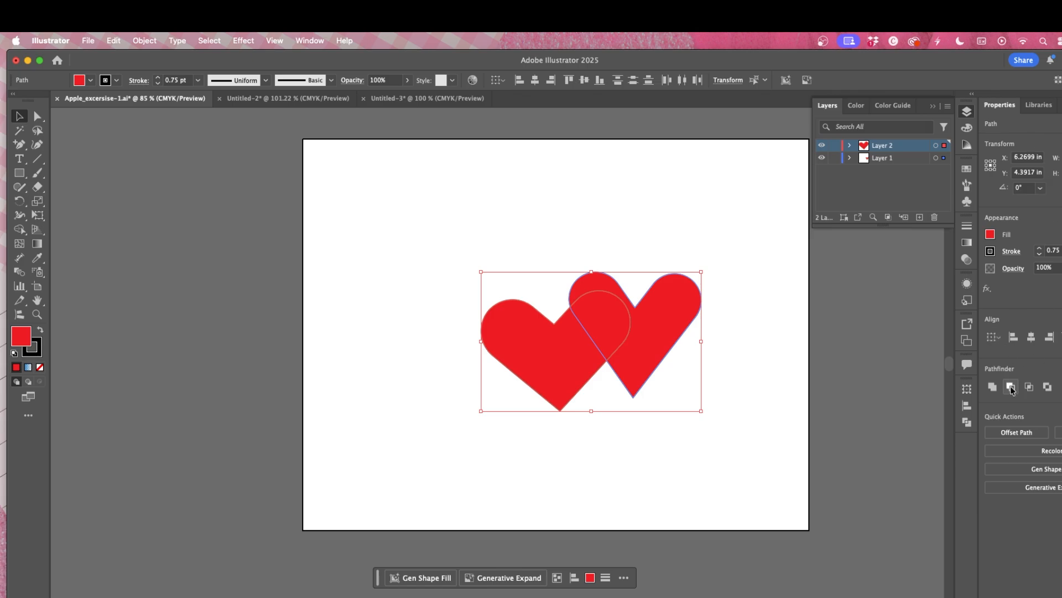
{"action": "left_click", "coordinate": [993, 386]}
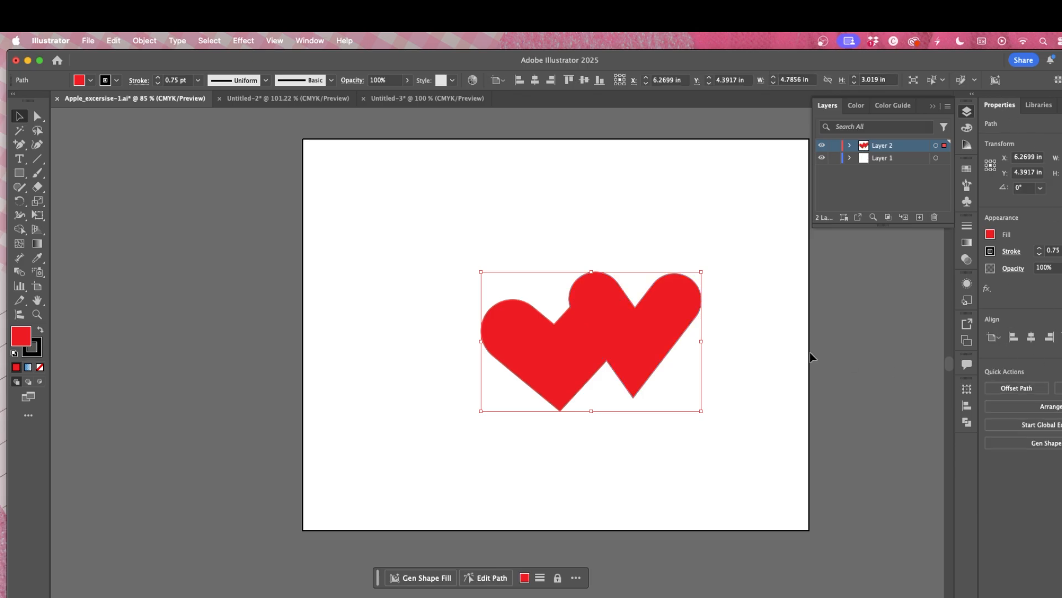
{"action": "left_click", "coordinate": [736, 244]}
{"action": "left_click_drag", "start_coordinate": [700, 312], "coordinate": [540, 254]}
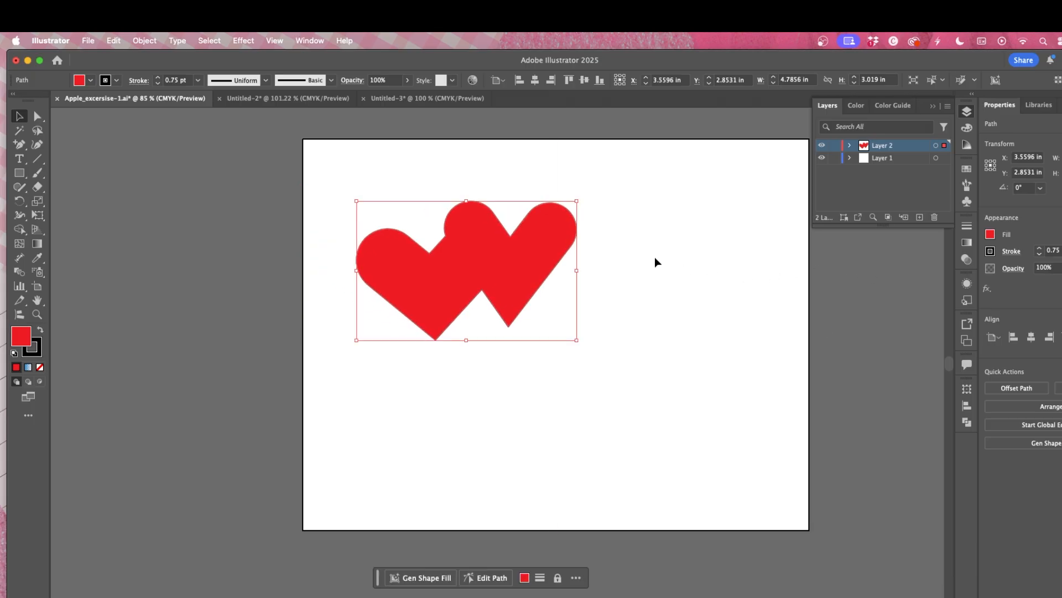
Step: Apply a Radial Repeat to the combined hearts and reduce it to 5 instances
{"action": "left_click", "coordinate": [146, 41]}
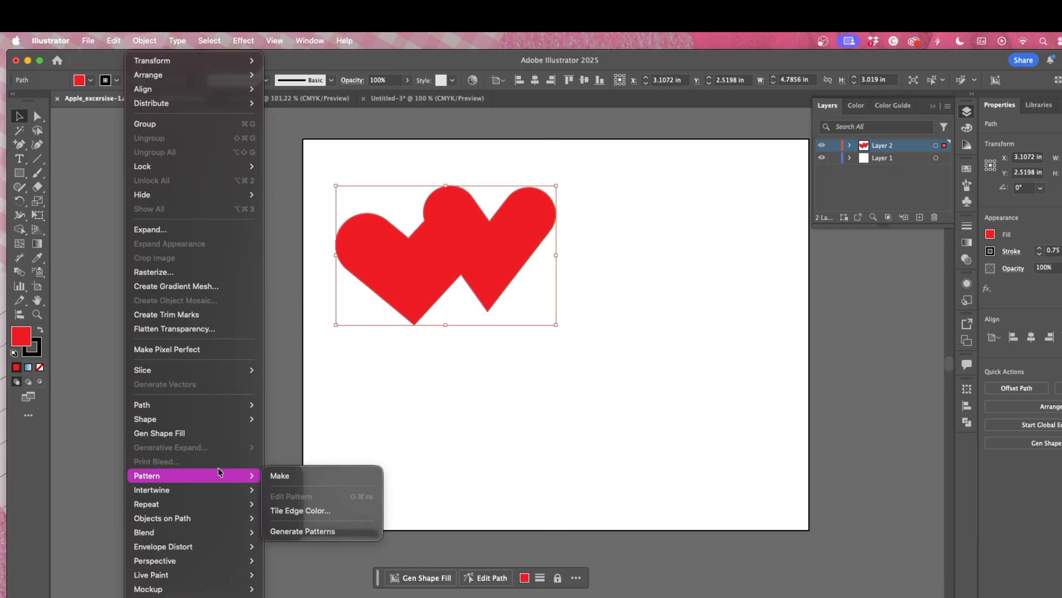
{"action": "mouse_move", "coordinate": [207, 376]}
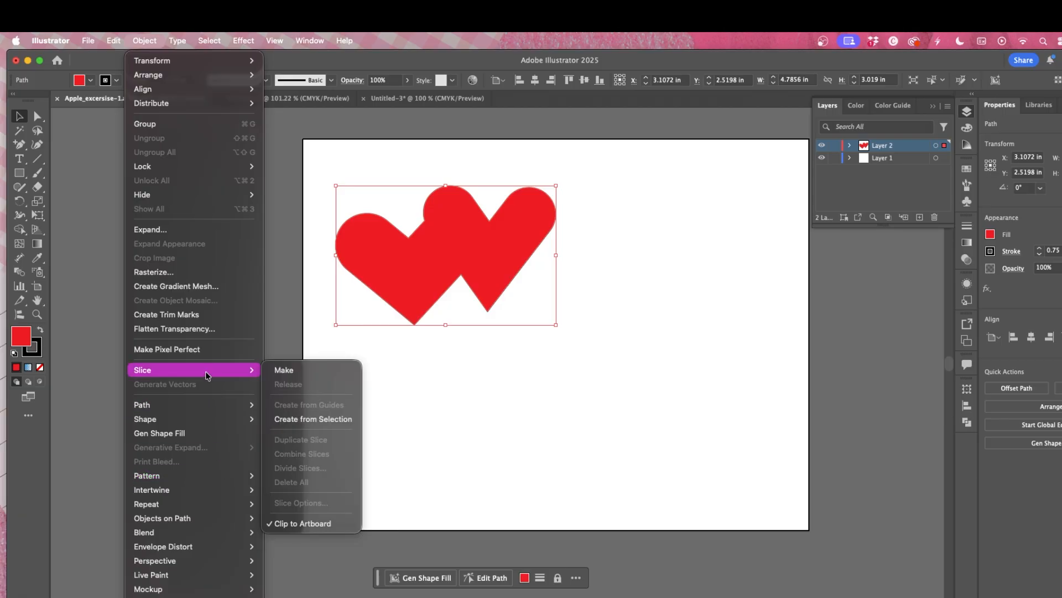
{"action": "mouse_move", "coordinate": [224, 504]}
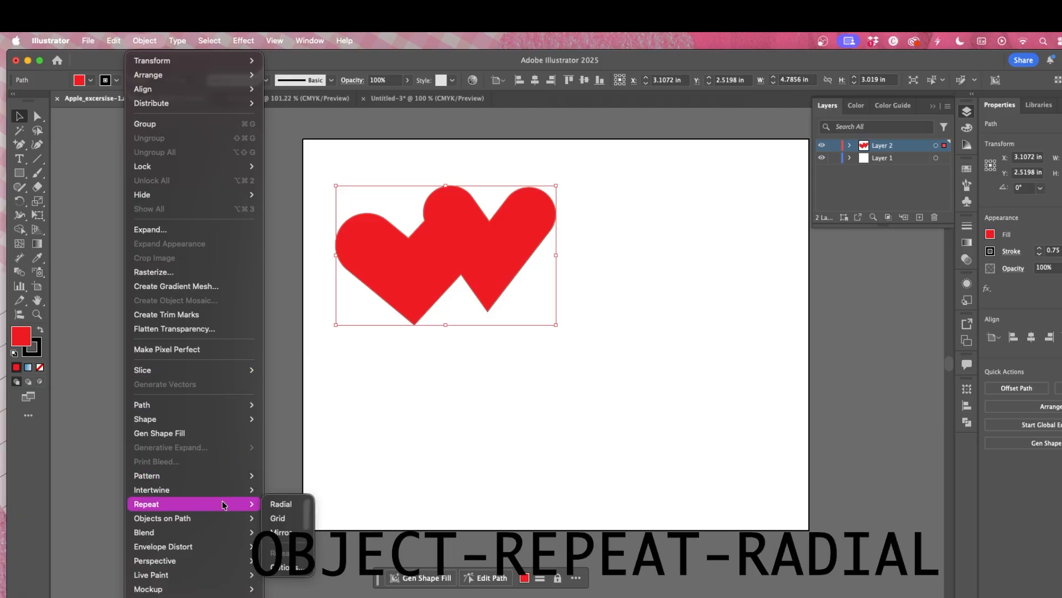
{"action": "left_click", "coordinate": [281, 504]}
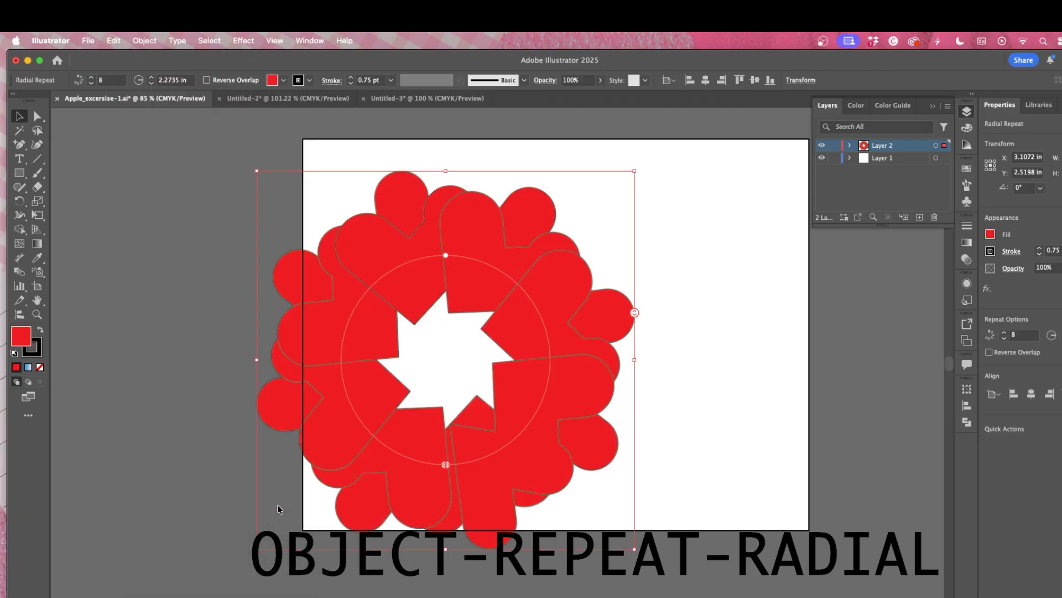
{"action": "left_click_drag", "start_coordinate": [634, 313], "coordinate": [613, 334]}
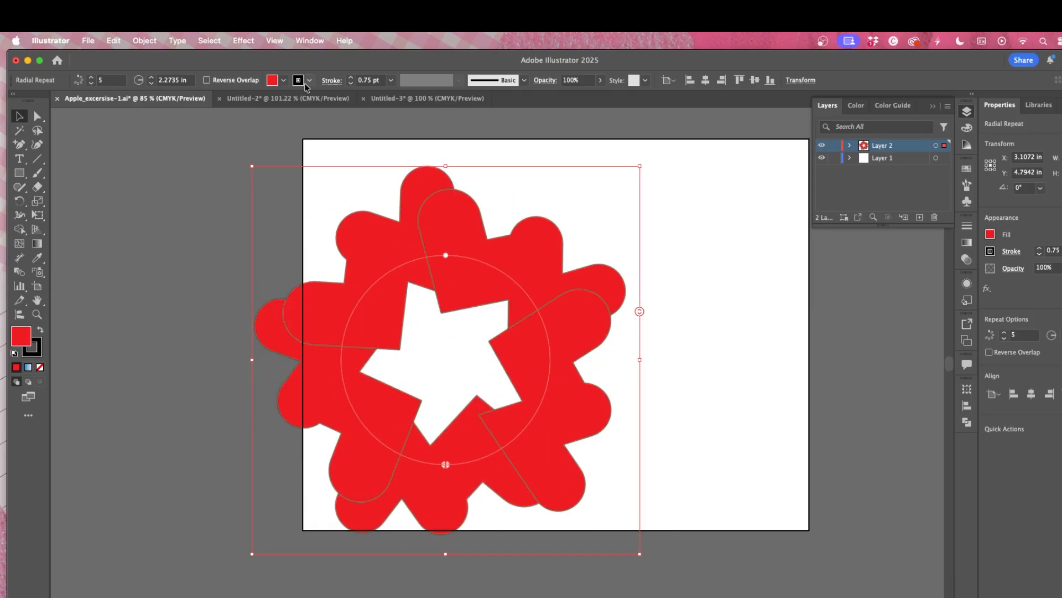
Step: Apply a Grid Repeat to the combined hearts
{"action": "left_click", "coordinate": [151, 42]}
{"action": "mouse_move", "coordinate": [183, 504]}
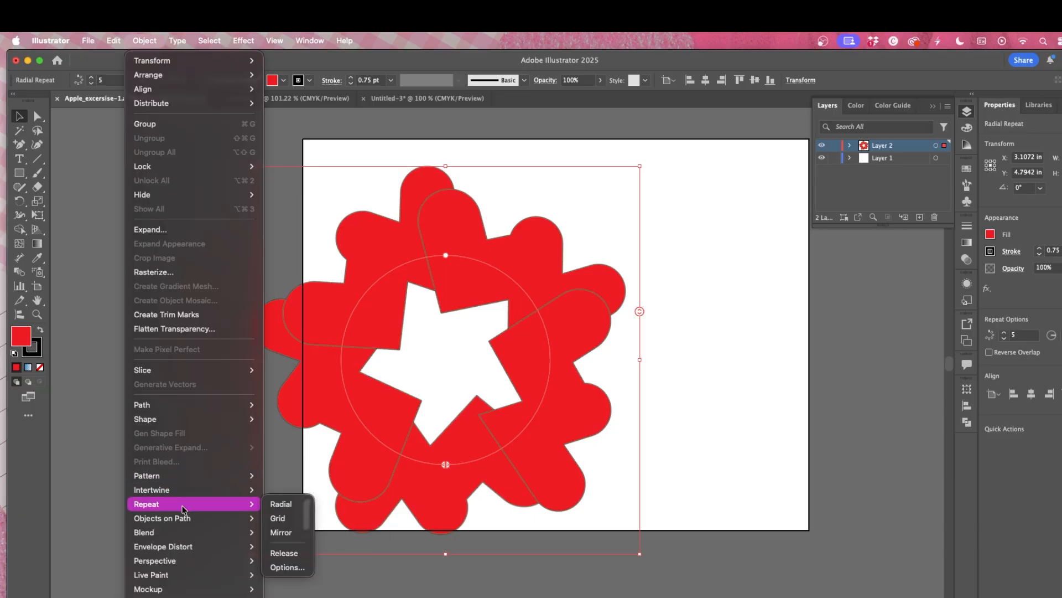
{"action": "left_click", "coordinate": [278, 519]}
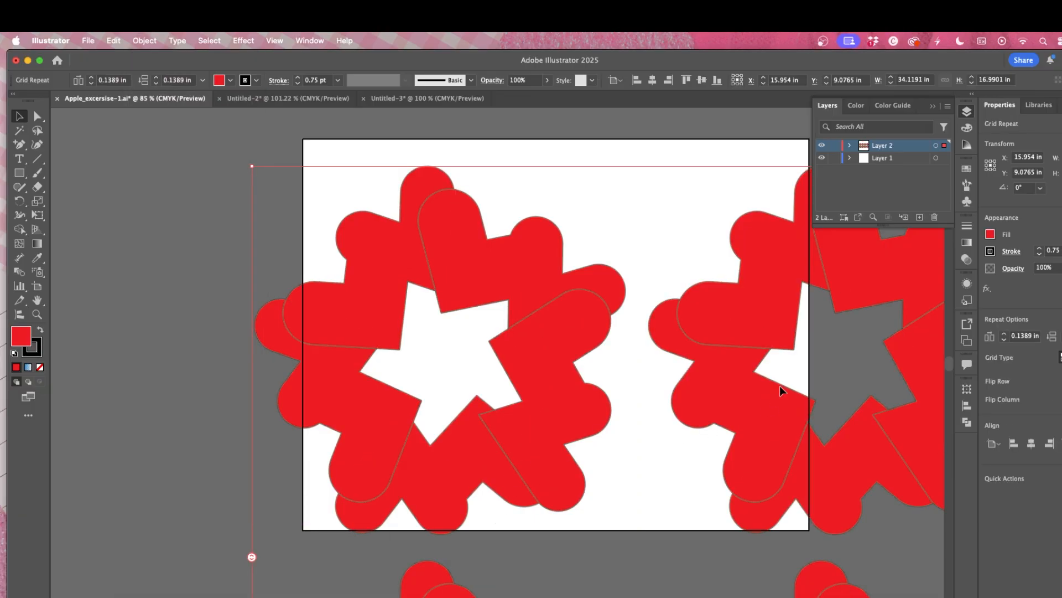
{"action": "scroll", "coordinate": [676, 333], "scroll_direction": "down", "scroll_amount": 1}
{"action": "scroll", "coordinate": [674, 337], "scroll_direction": "down", "scroll_amount": 3}
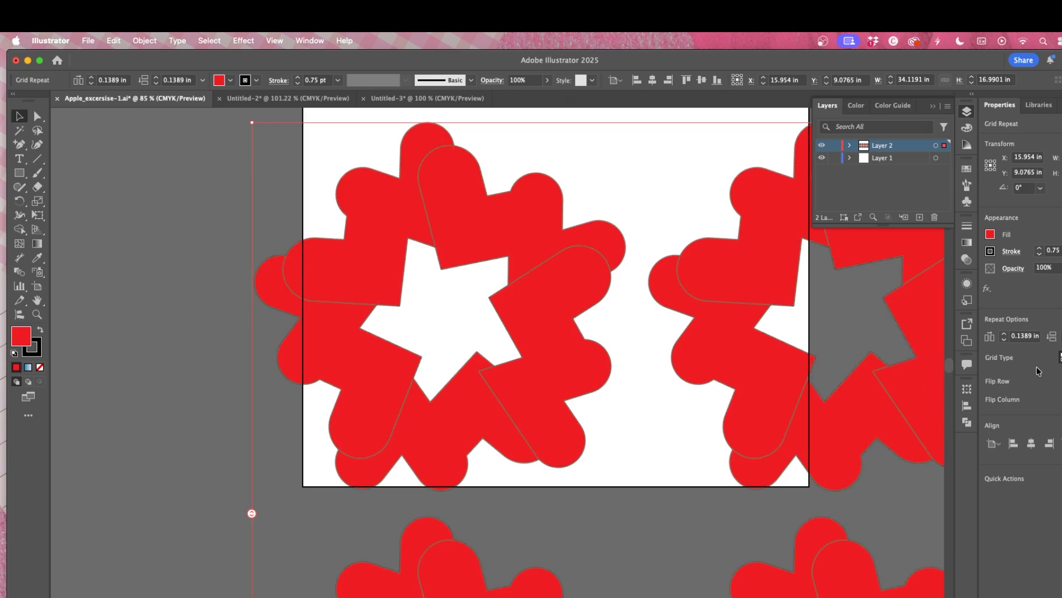
{"action": "scroll", "coordinate": [839, 382], "scroll_direction": "down", "scroll_amount": 10}
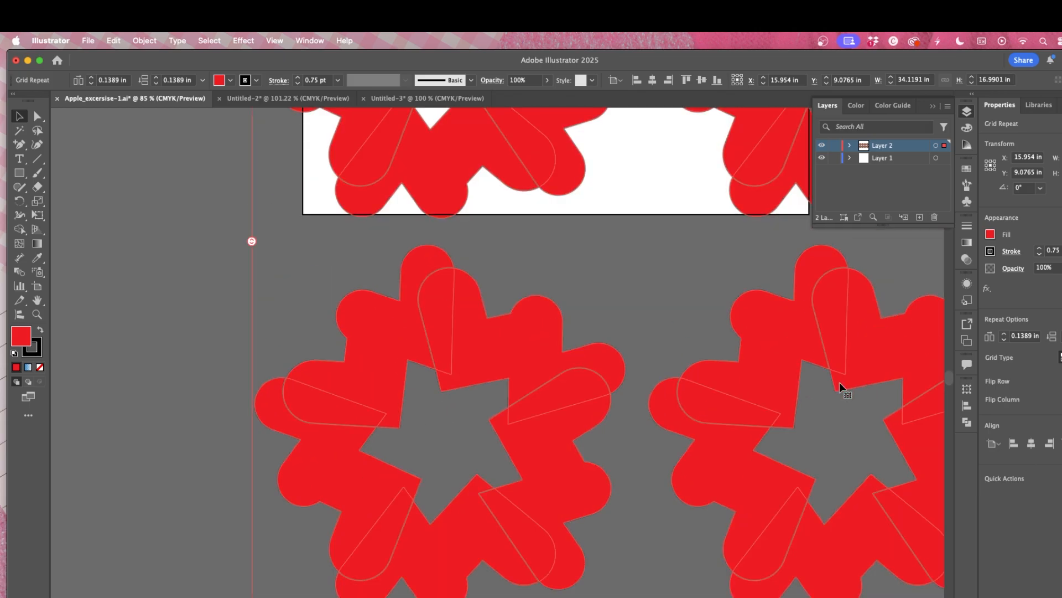
{"action": "scroll", "coordinate": [840, 382], "scroll_direction": "up", "scroll_amount": 12}
{"action": "scroll", "coordinate": [840, 382], "scroll_direction": "down", "scroll_amount": 4}
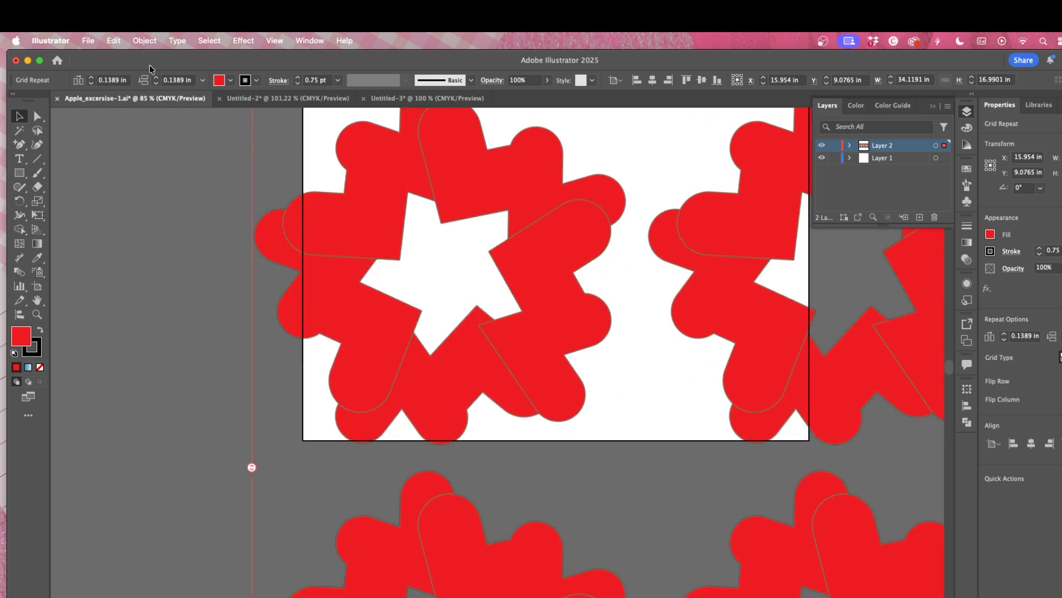
Step: Undo the grid and radial repeats
{"action": "key", "text": "super+z"}
{"action": "key", "text": "super+z"}
{"action": "key", "text": "super+z"}
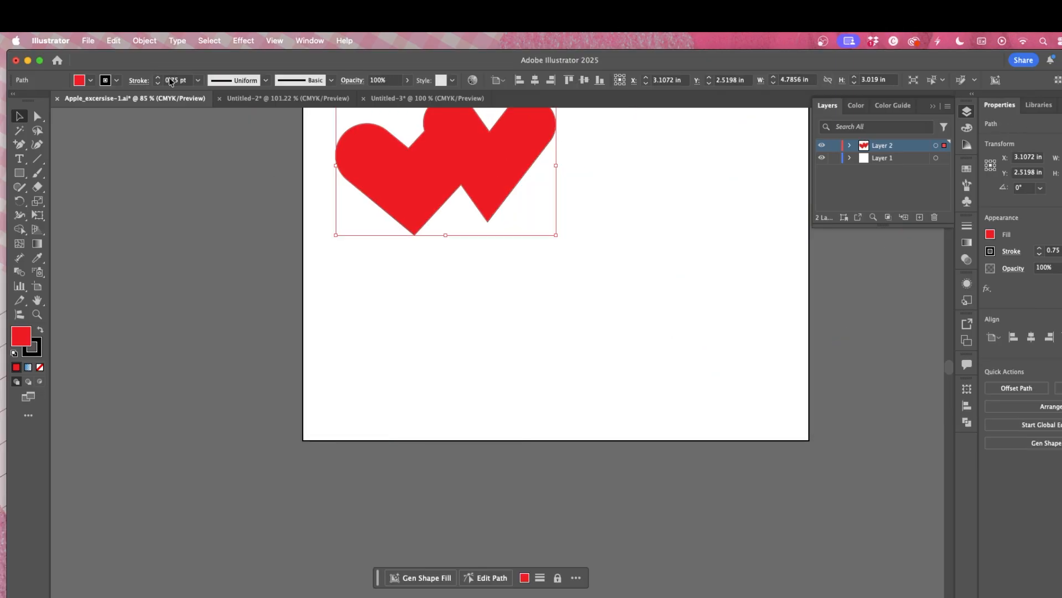
Step: Apply a Mirror Repeat to the combined hearts and leave isolation mode
{"action": "left_click", "coordinate": [144, 40]}
{"action": "mouse_move", "coordinate": [191, 504]}
{"action": "left_click", "coordinate": [285, 533]}
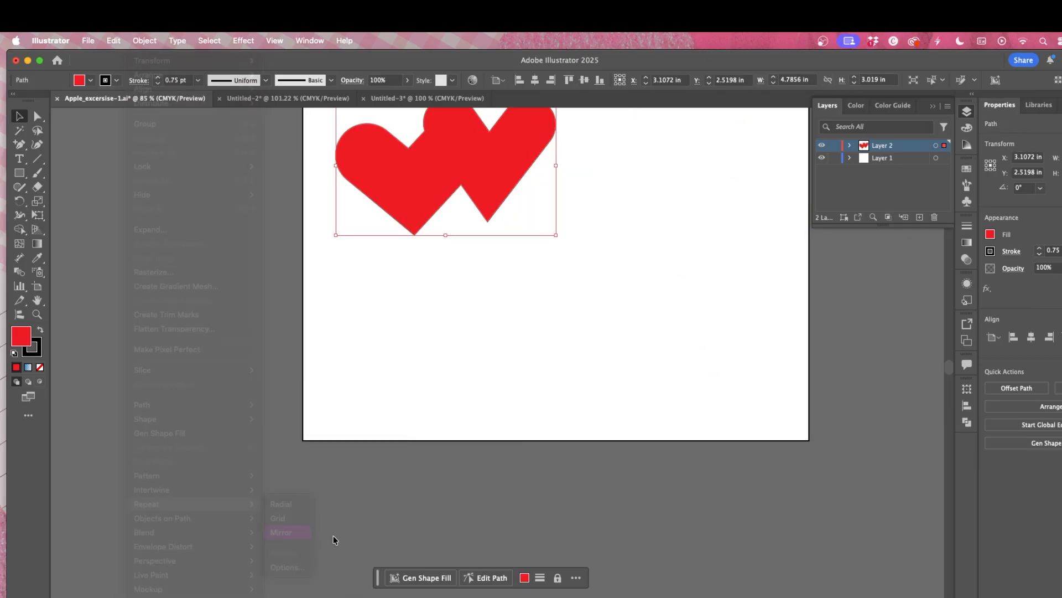
{"action": "scroll", "coordinate": [673, 359], "scroll_direction": "up", "scroll_amount": 5}
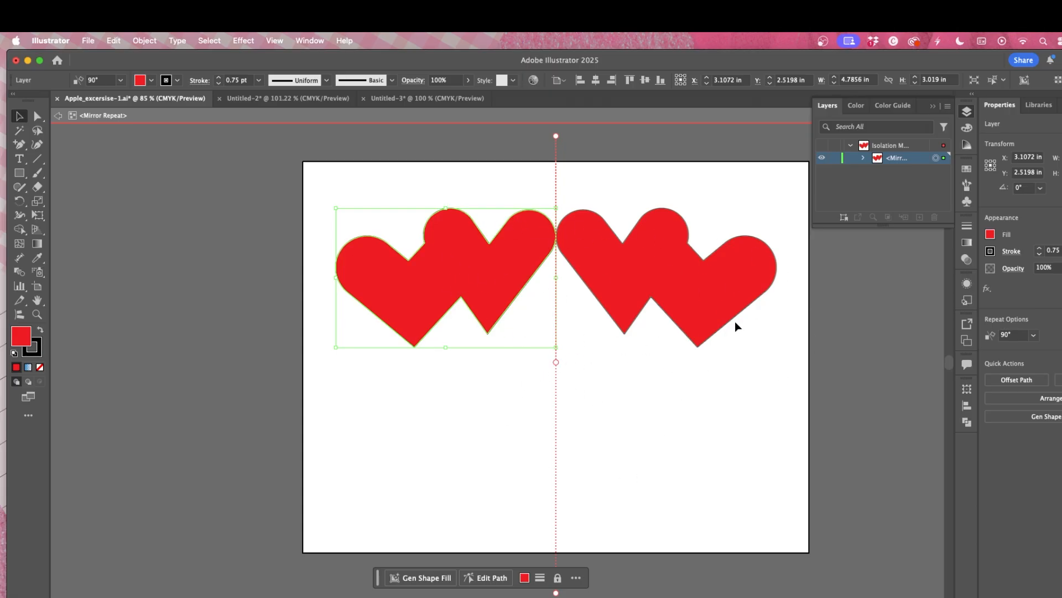
{"action": "left_click", "coordinate": [689, 349]}
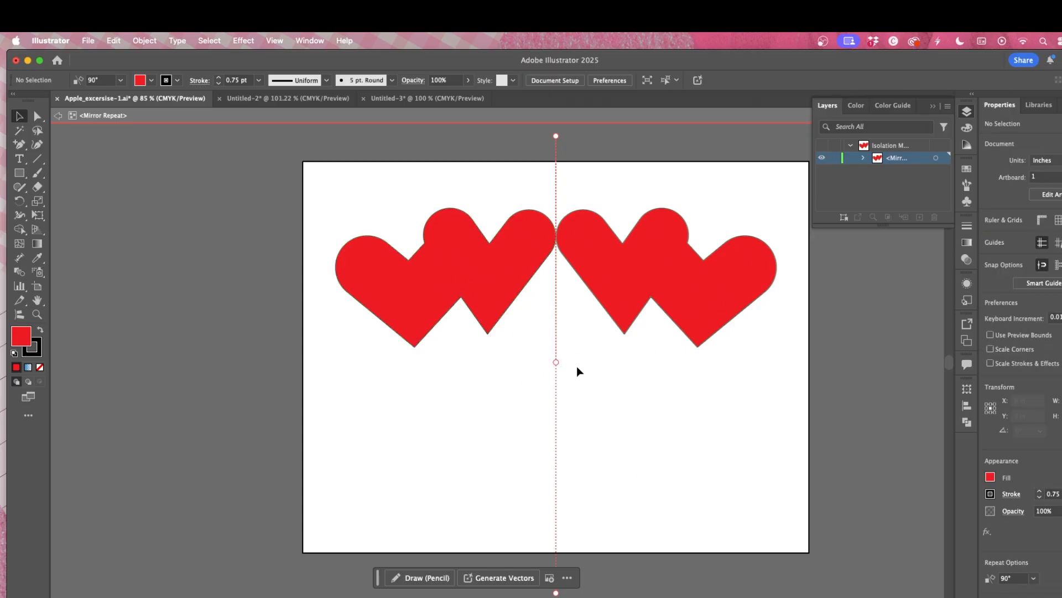
{"action": "double_click", "coordinate": [621, 387]}
{"action": "mouse_move", "coordinate": [641, 305]}
{"action": "left_mouse_down"}
{"action": "mouse_move", "coordinate": [621, 327]}
{"action": "mouse_move", "coordinate": [624, 262]}
{"action": "mouse_move", "coordinate": [636, 308]}
{"action": "left_mouse_up"}
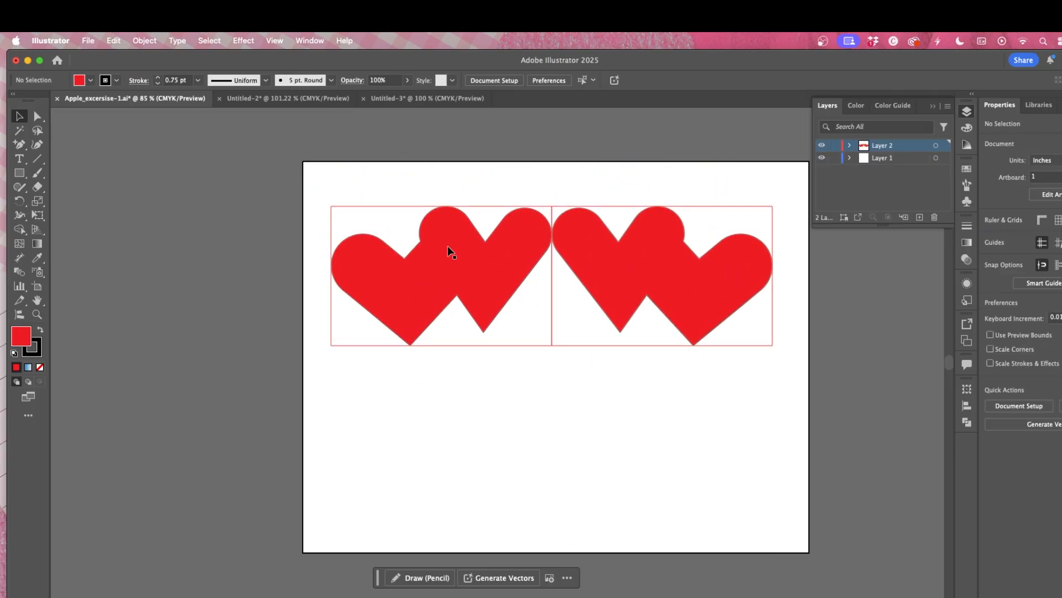
Step: Reflect the mirrored hearts across the vertical axis
{"action": "right_click", "coordinate": [526, 284]}
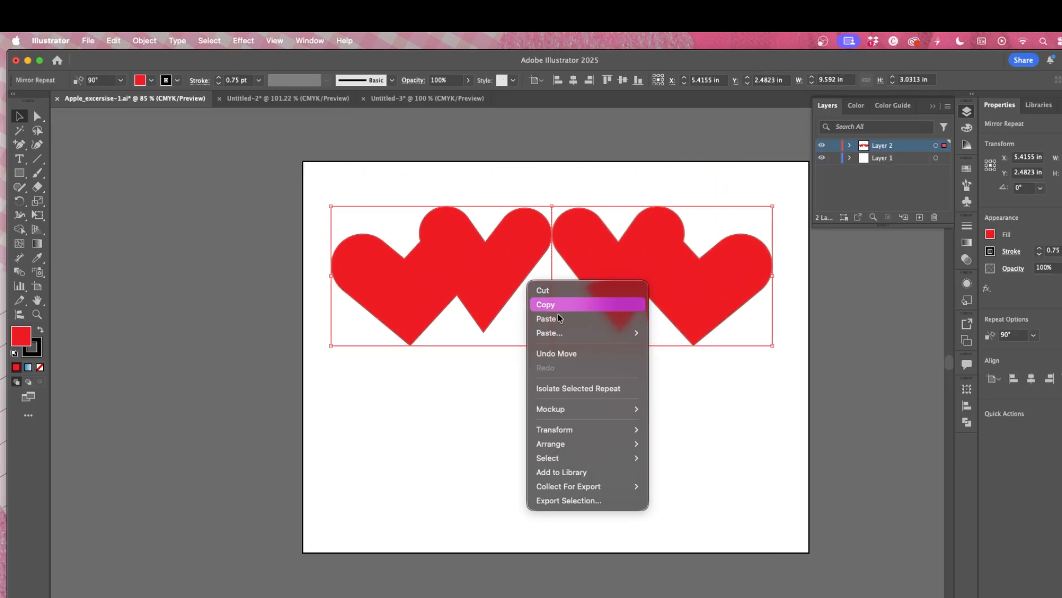
{"action": "mouse_move", "coordinate": [624, 444]}
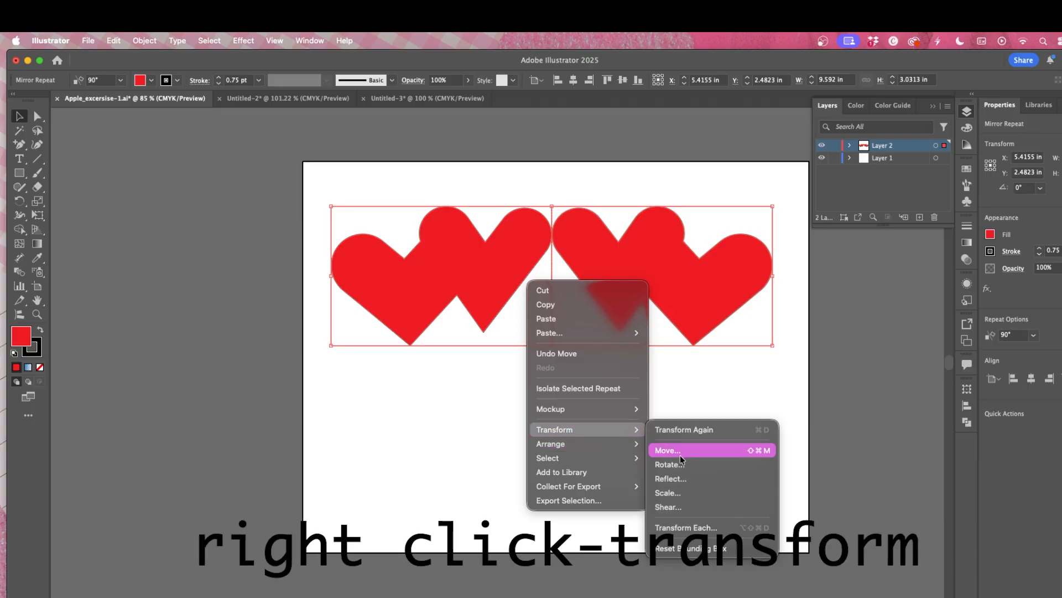
{"action": "left_click", "coordinate": [728, 480]}
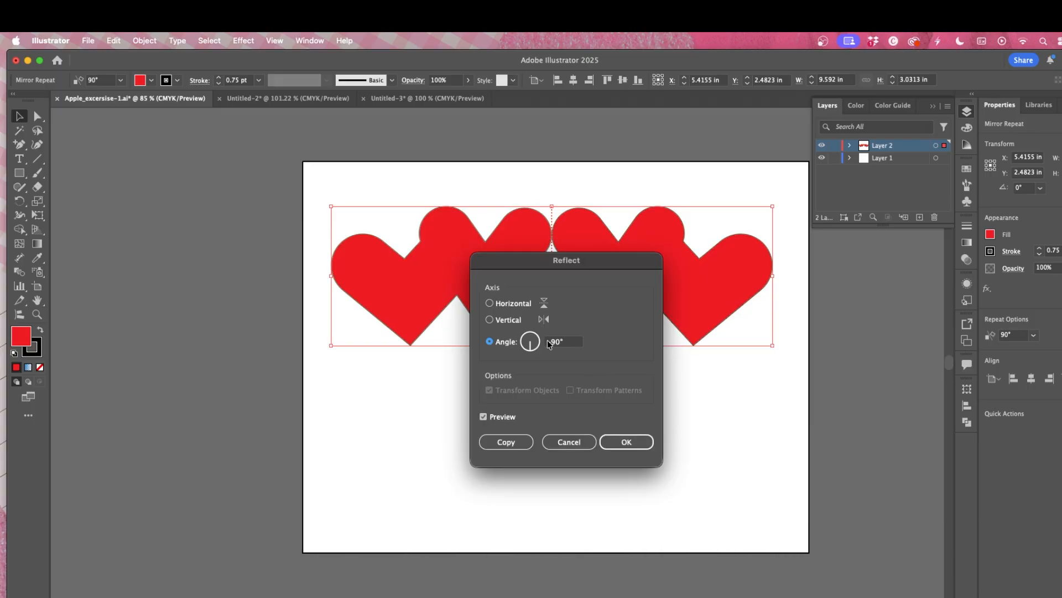
{"action": "left_click", "coordinate": [501, 321]}
{"action": "left_click", "coordinate": [627, 441]}
Step: Reflect the mirrored hearts once more across the vertical axis after trying the horizontal axis
{"action": "right_click", "coordinate": [487, 311]}
{"action": "mouse_move", "coordinate": [557, 462]}
{"action": "left_click", "coordinate": [646, 507]}
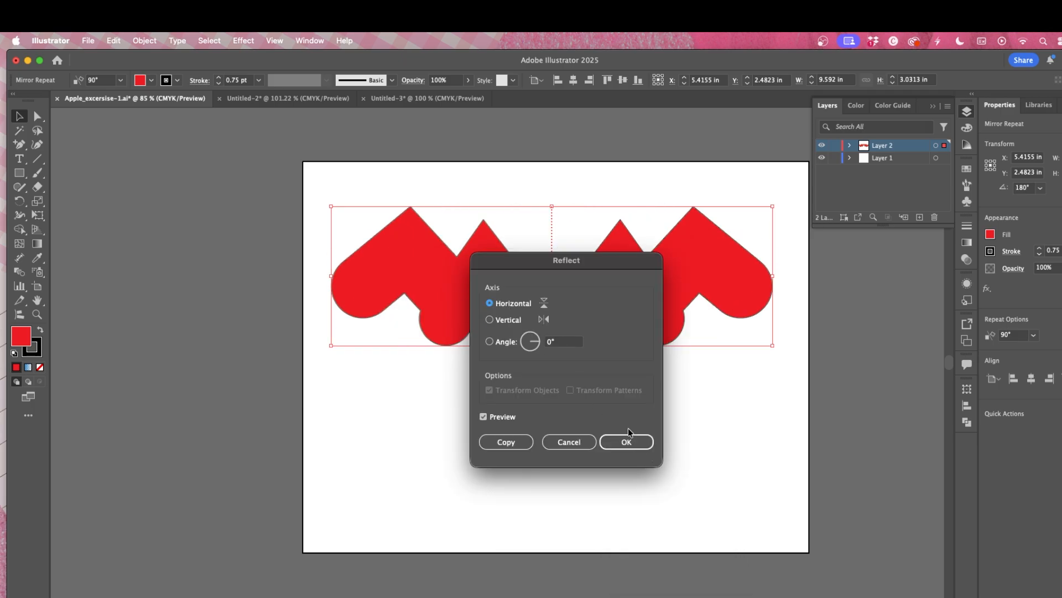
{"action": "left_click", "coordinate": [489, 320]}
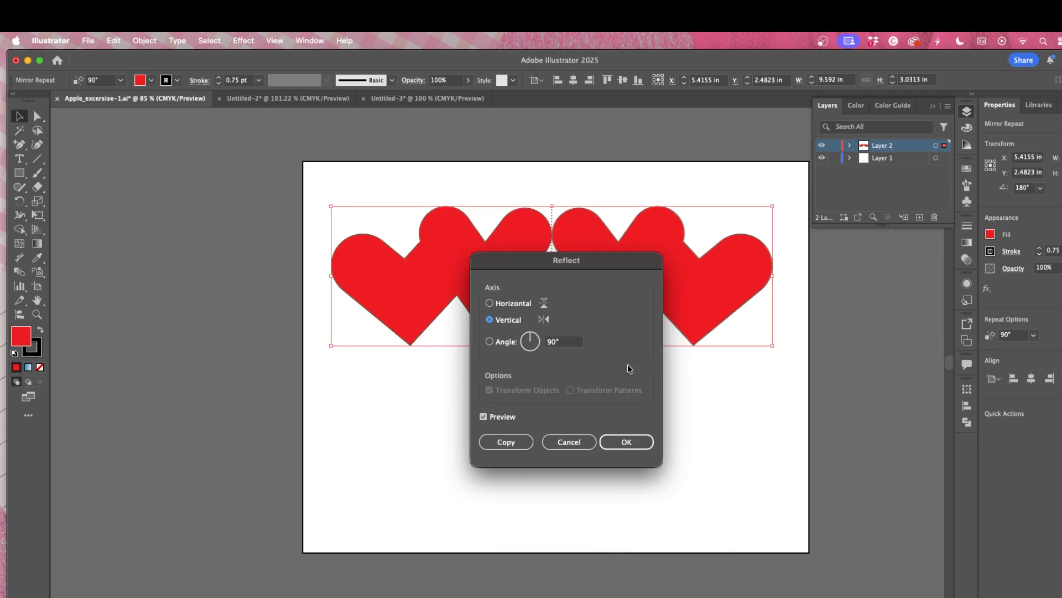
{"action": "left_click", "coordinate": [548, 344]}
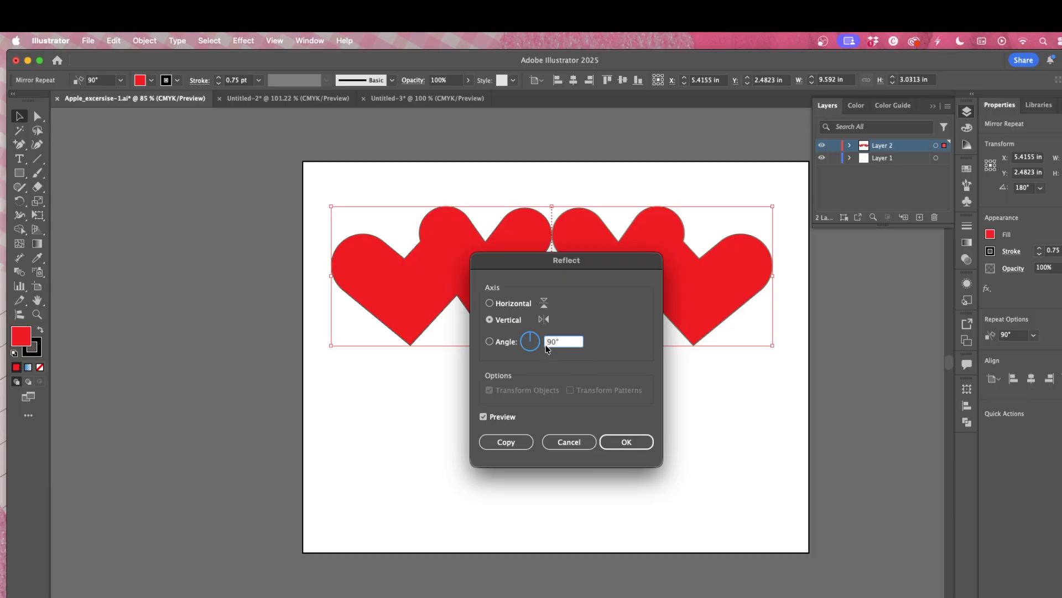
{"action": "type", "text": "-"}
{"action": "key", "text": "Return"}
{"action": "right_click", "coordinate": [571, 303]}
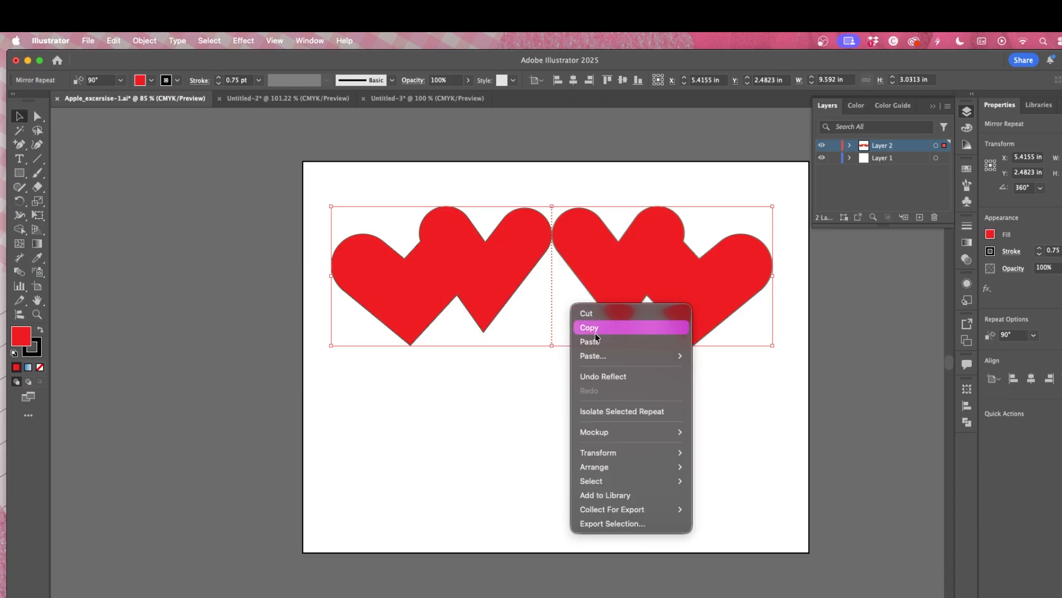
{"action": "mouse_move", "coordinate": [621, 458]}
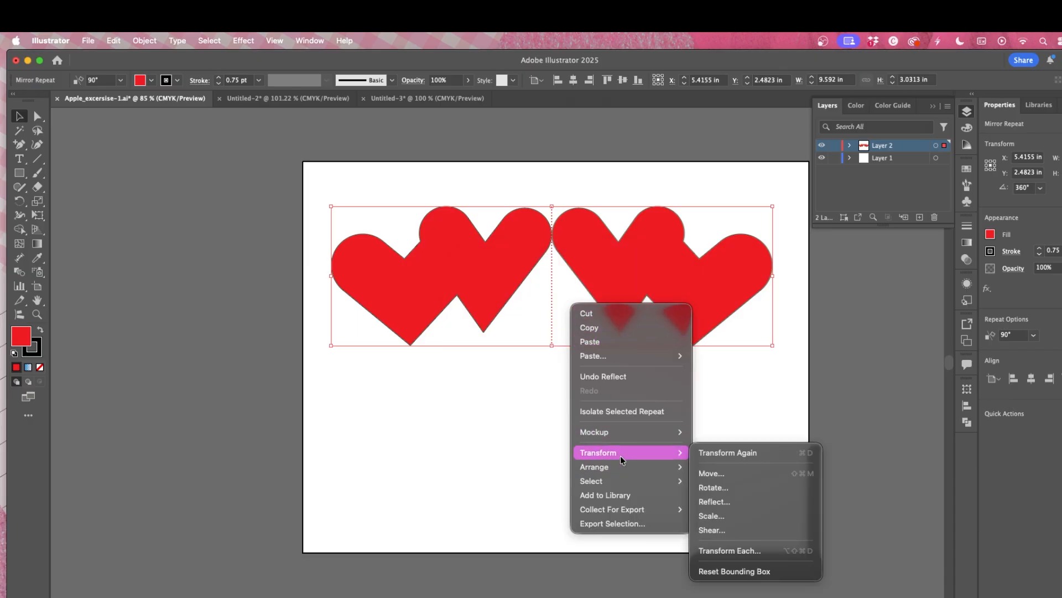
{"action": "left_click", "coordinate": [714, 487]}
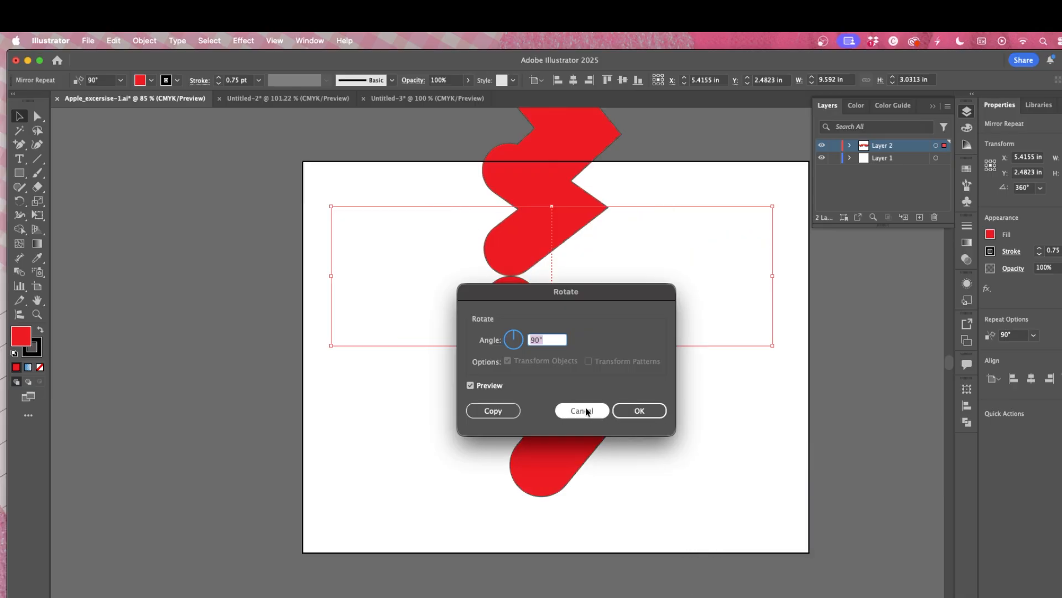
{"action": "left_click", "coordinate": [584, 410]}
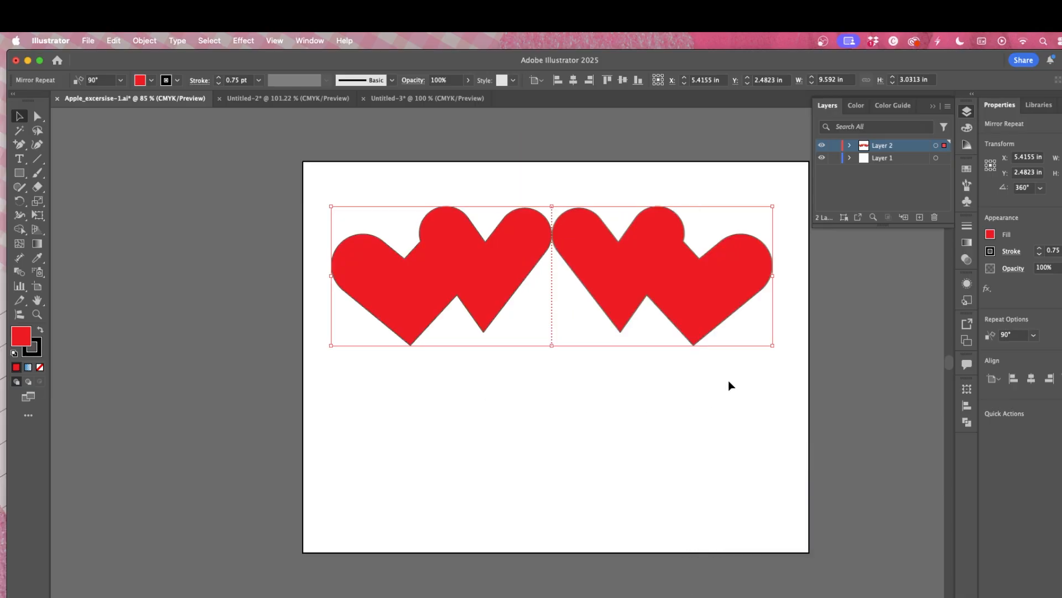
Step: Open the History panel through the help search and scroll through its list of recorded actions
{"action": "right_click", "coordinate": [612, 287]}
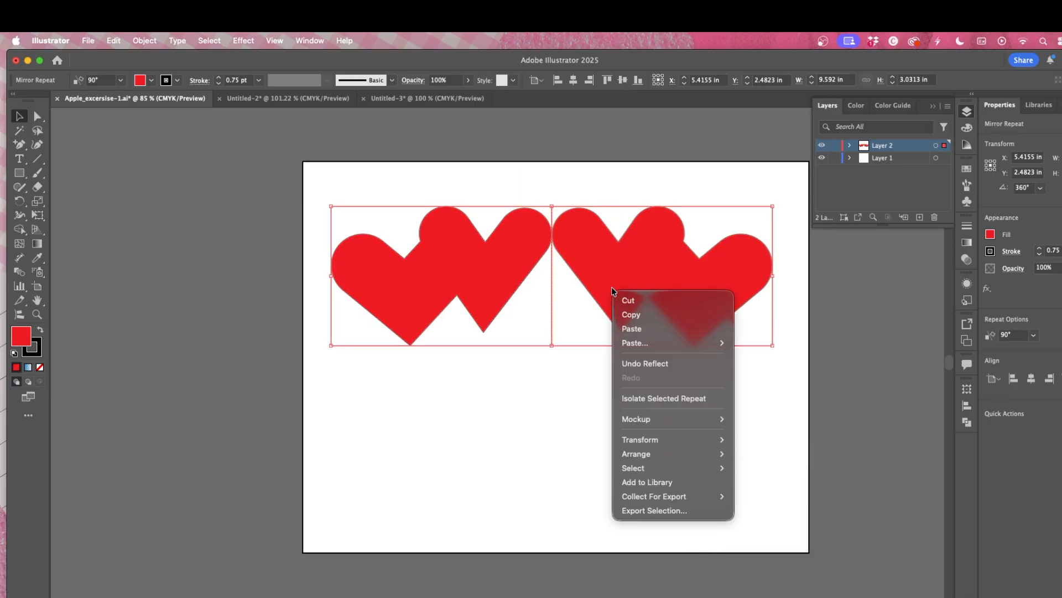
{"action": "mouse_move", "coordinate": [665, 440]}
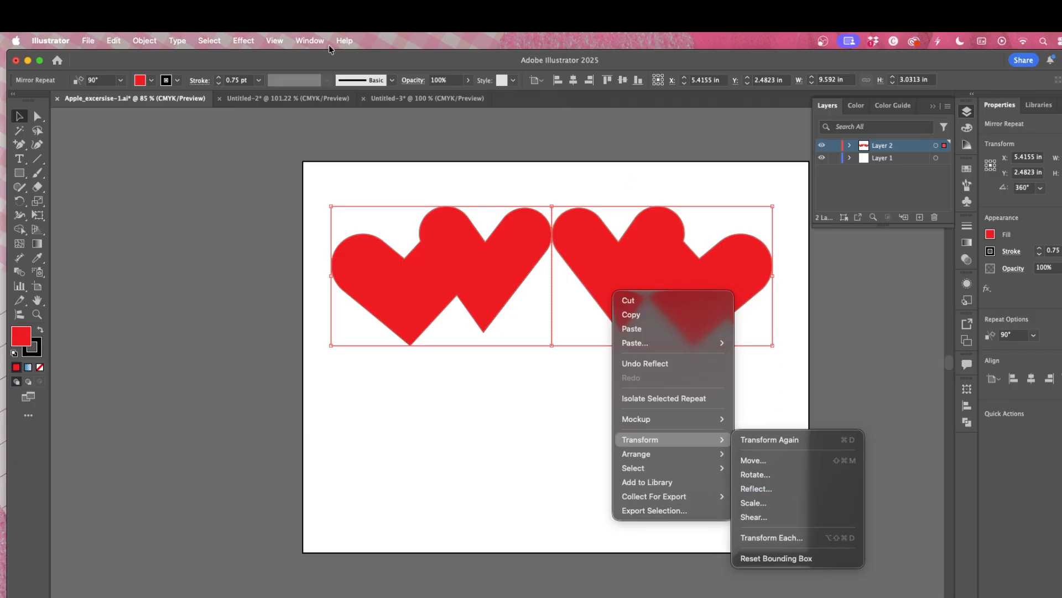
{"action": "left_click", "coordinate": [310, 41]}
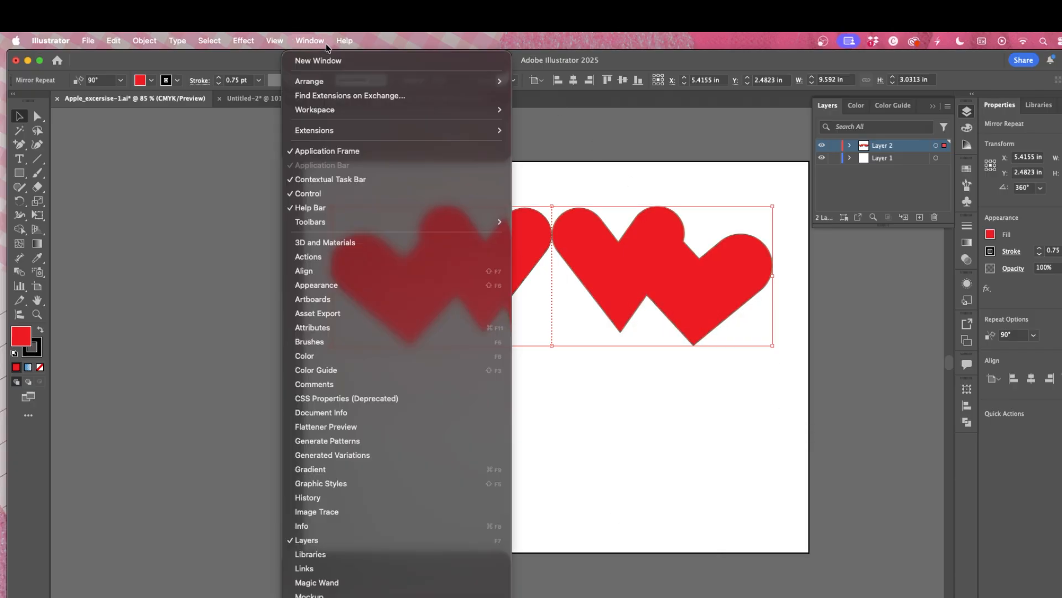
{"action": "mouse_move", "coordinate": [344, 42]}
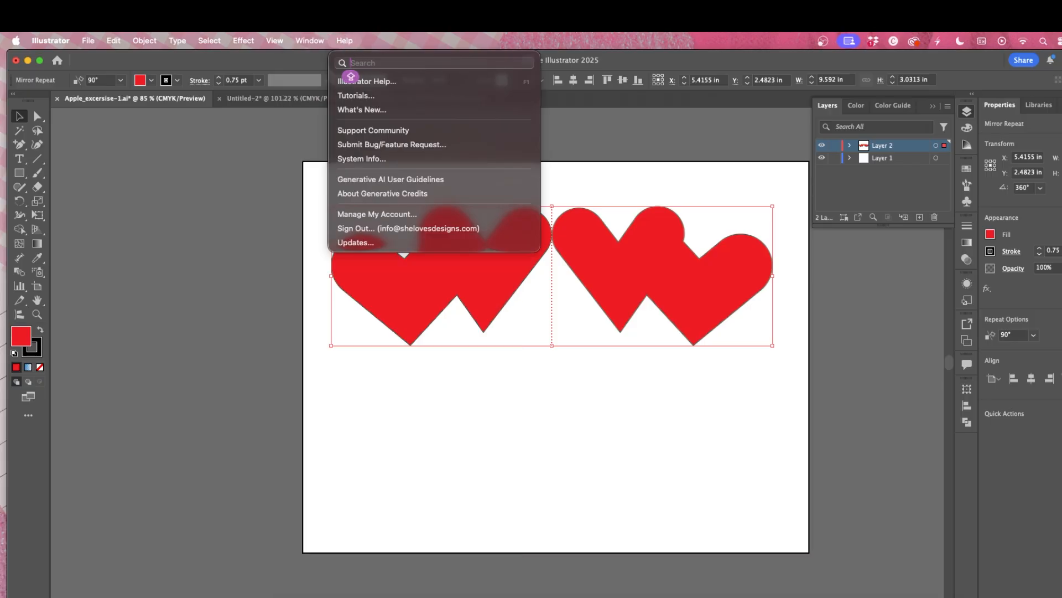
{"action": "type", "text": "HISTORE"}
{"action": "key", "text": "BackSpace"}
{"action": "key", "text": "BackSpace"}
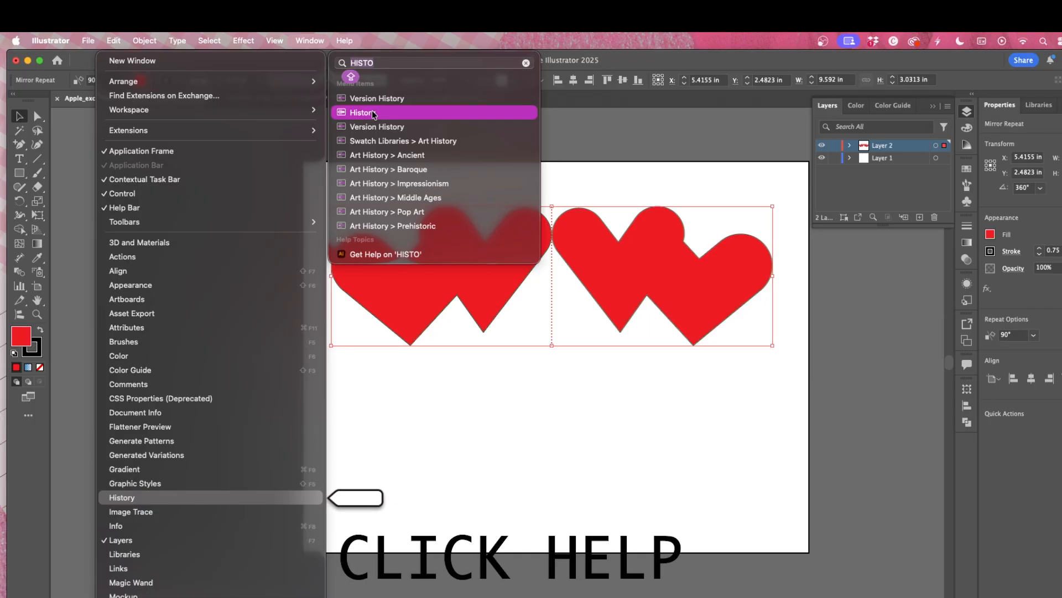
{"action": "left_click", "coordinate": [374, 114]}
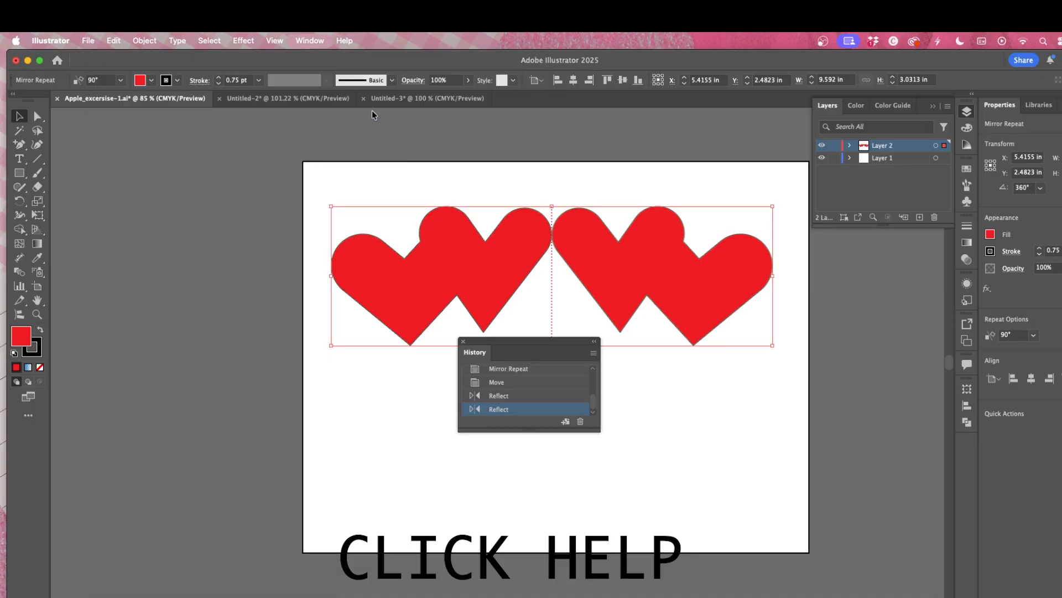
{"action": "scroll", "coordinate": [523, 409], "scroll_direction": "down", "scroll_amount": 3}
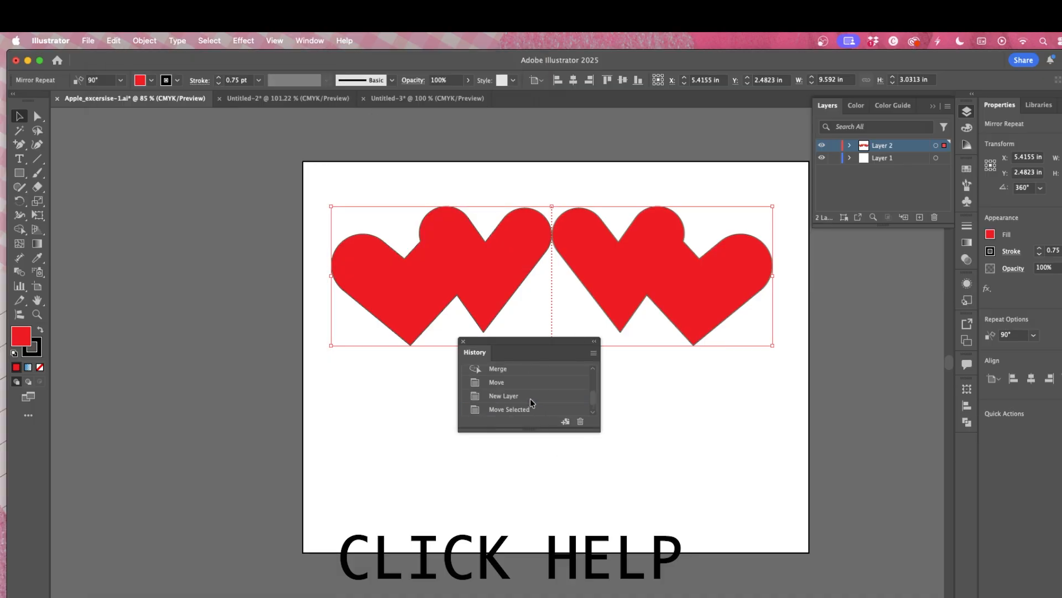
{"action": "scroll", "coordinate": [524, 396], "scroll_direction": "up", "scroll_amount": 5}
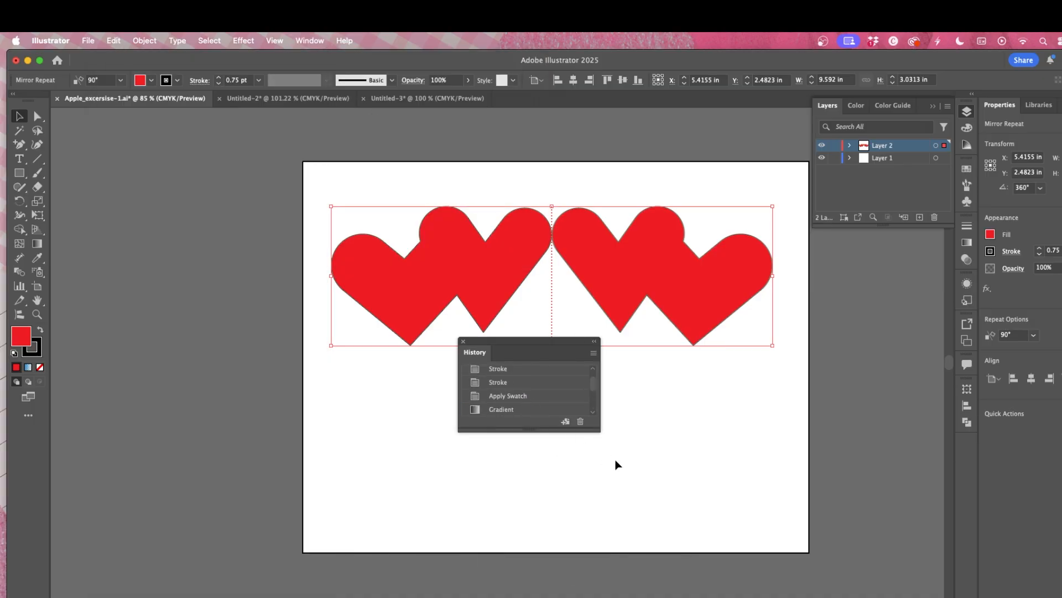
{"action": "left_click_drag", "start_coordinate": [600, 429], "coordinate": [751, 591]}
{"action": "scroll", "coordinate": [539, 451], "scroll_direction": "down", "scroll_amount": 8}
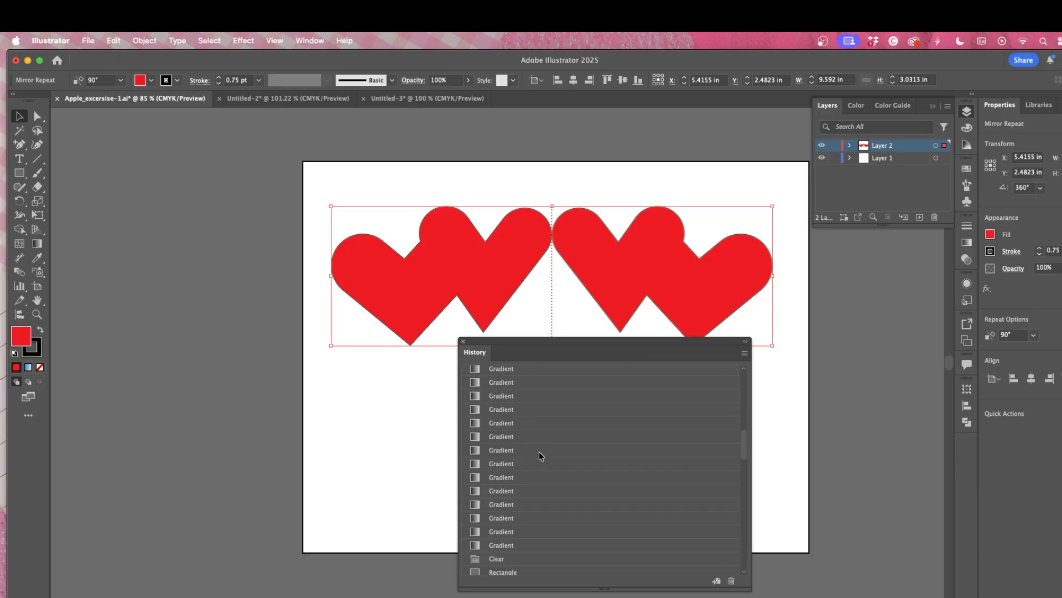
{"action": "scroll", "coordinate": [536, 456], "scroll_direction": "down", "scroll_amount": 3}
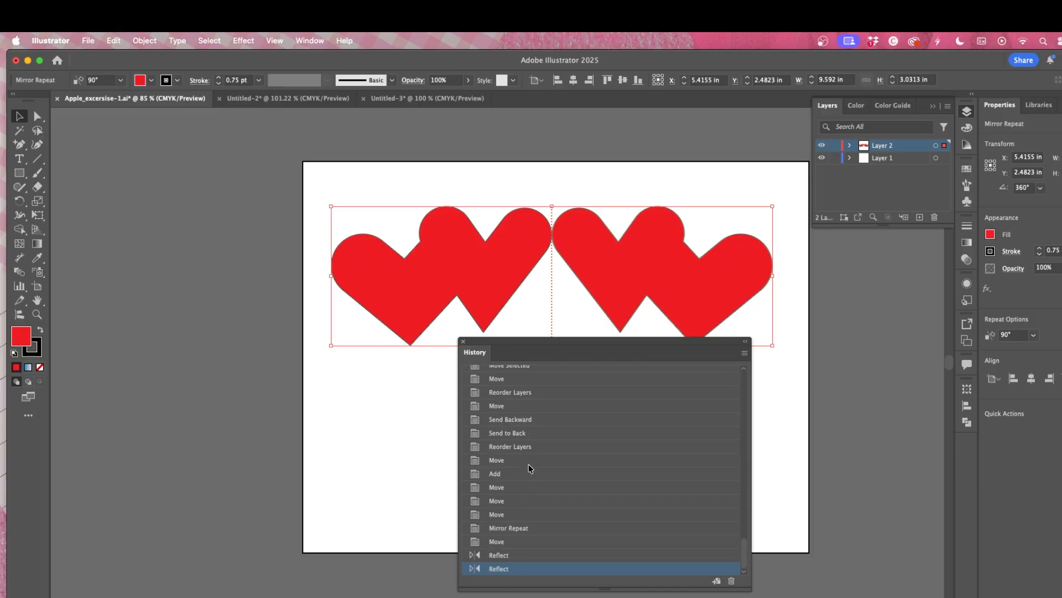
{"action": "scroll", "coordinate": [529, 470], "scroll_direction": "up", "scroll_amount": 10}
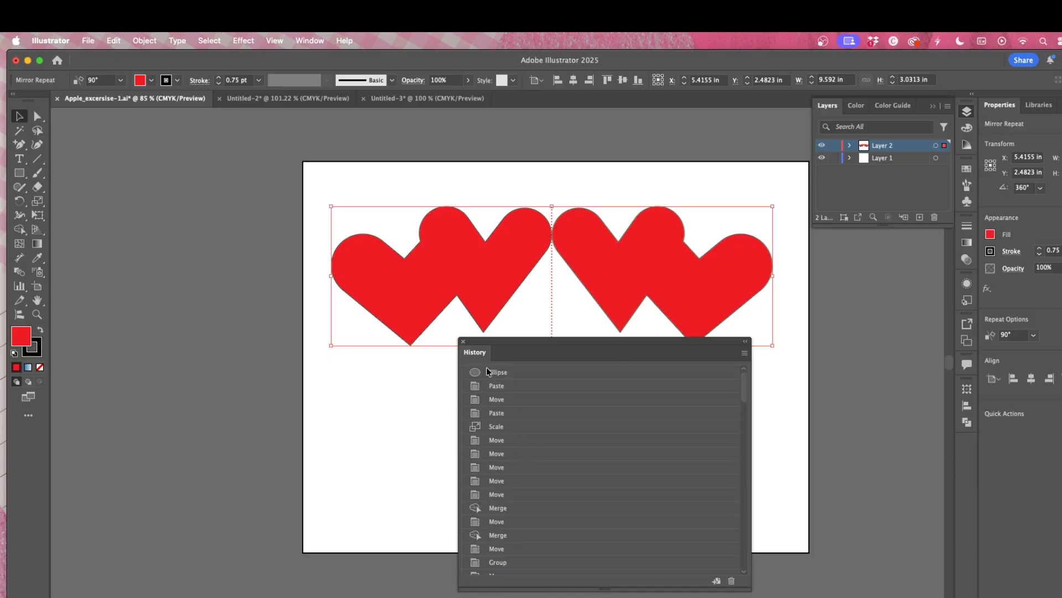
Step: Move the History panel and dock it as an icon in the panel strip
{"action": "left_click_drag", "start_coordinate": [479, 357], "coordinate": [672, 347]}
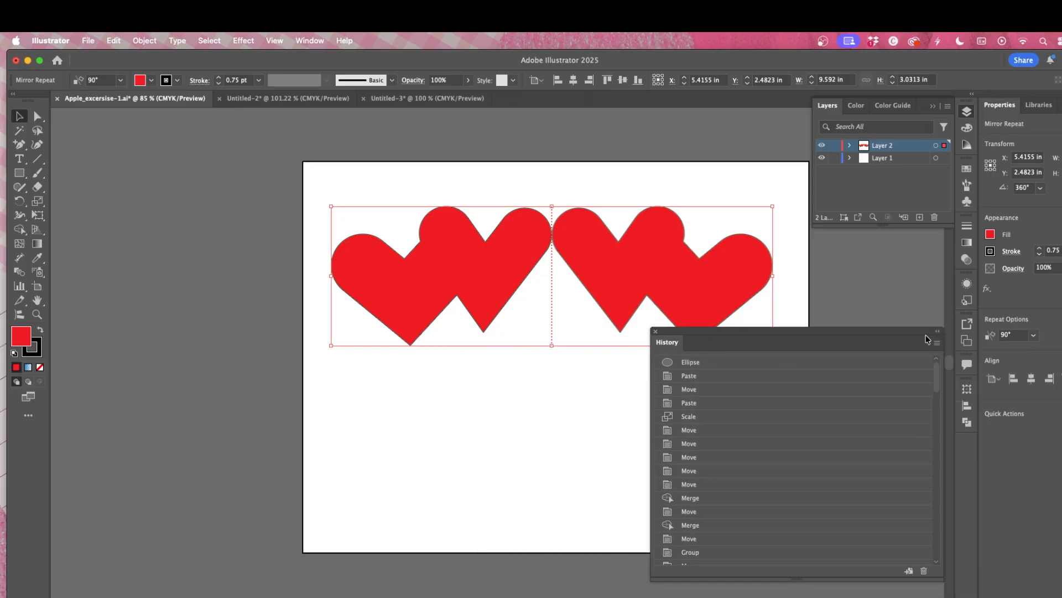
{"action": "left_click_drag", "start_coordinate": [925, 333], "coordinate": [959, 446]}
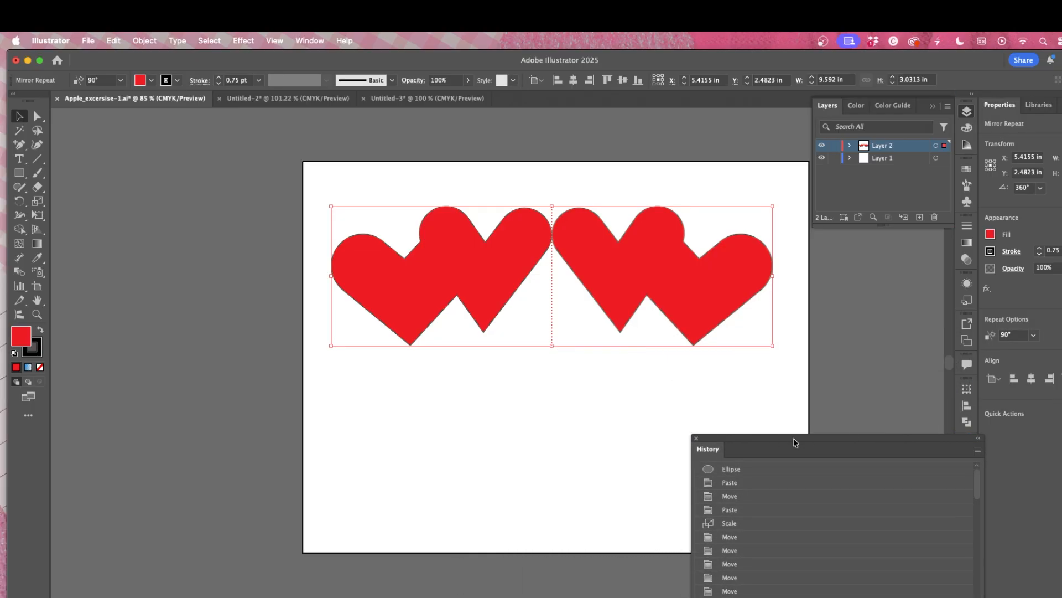
{"action": "left_click", "coordinate": [978, 438]}
{"action": "left_click_drag", "start_coordinate": [726, 437], "coordinate": [969, 448]}
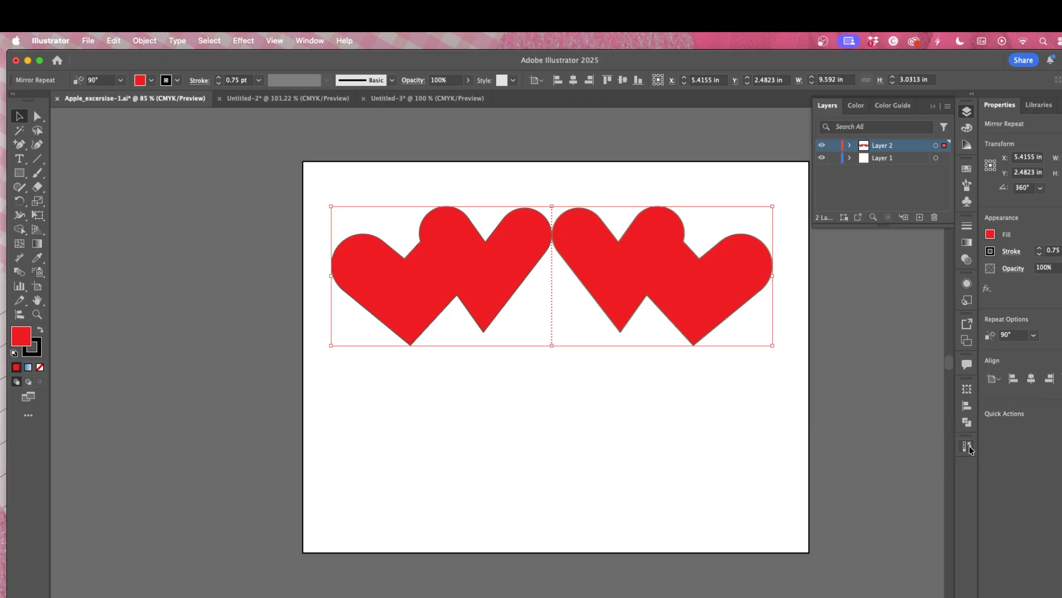
{"action": "scroll", "coordinate": [735, 319], "scroll_direction": "down", "scroll_amount": 2}
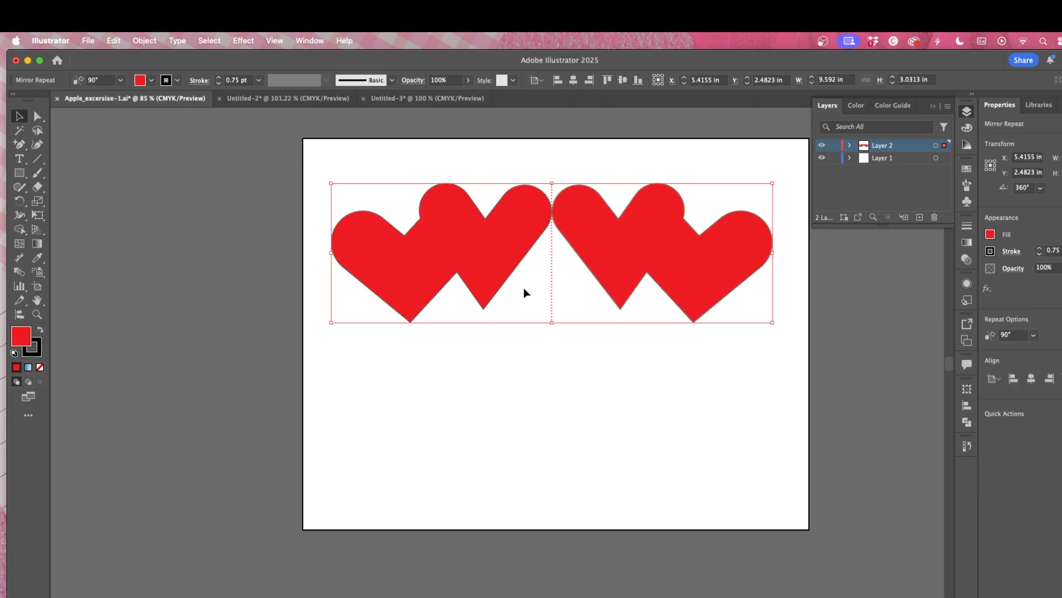
{"action": "mouse_move", "coordinate": [1, 197]}
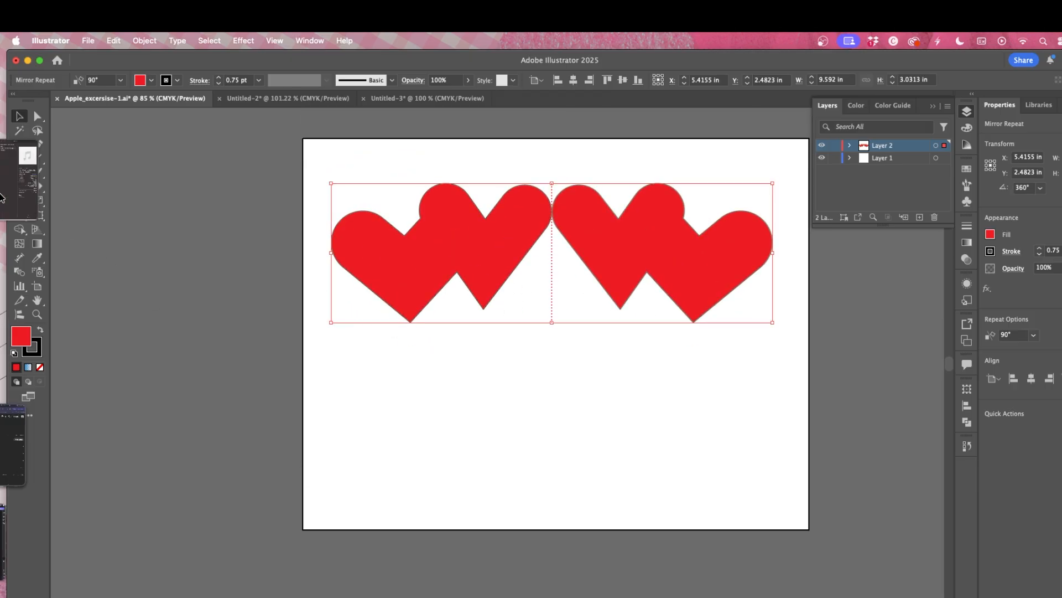
Step: Delete the mirrored hearts from the artboard
{"action": "left_click", "coordinate": [271, 98]}
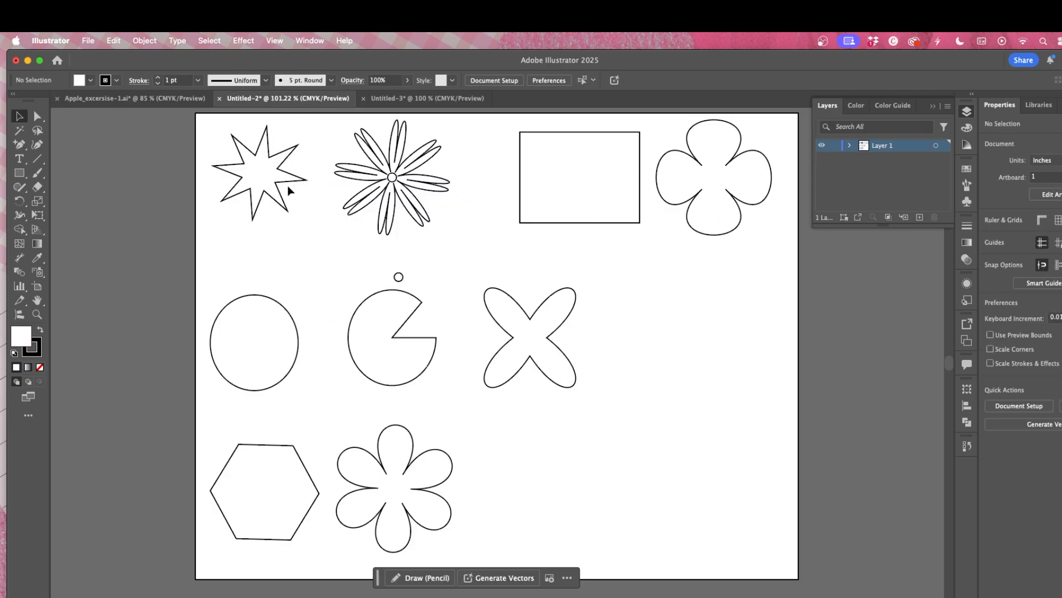
{"action": "left_click", "coordinate": [130, 104]}
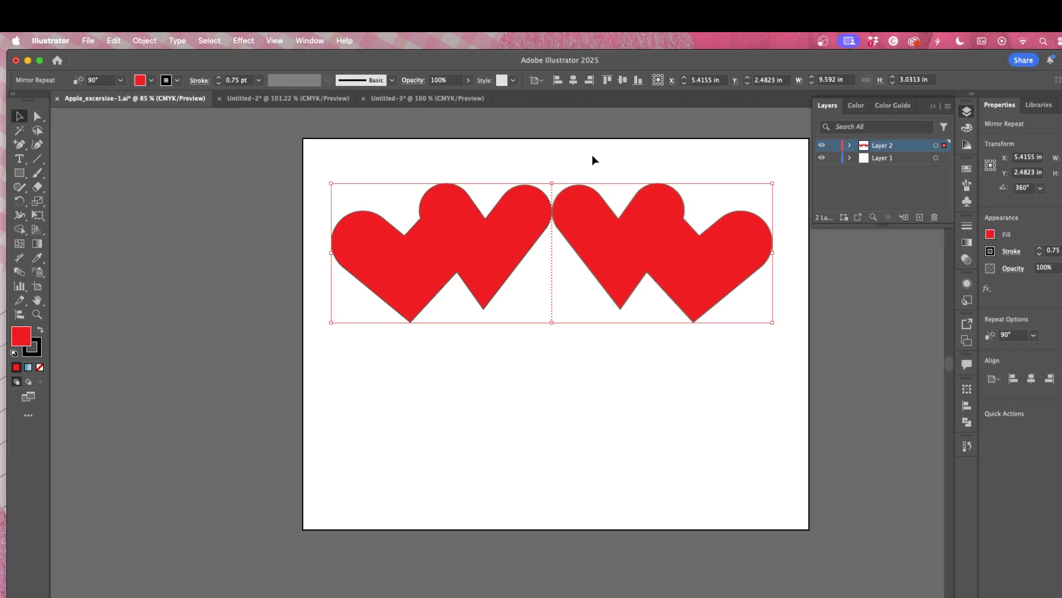
{"action": "key", "text": "Delete"}
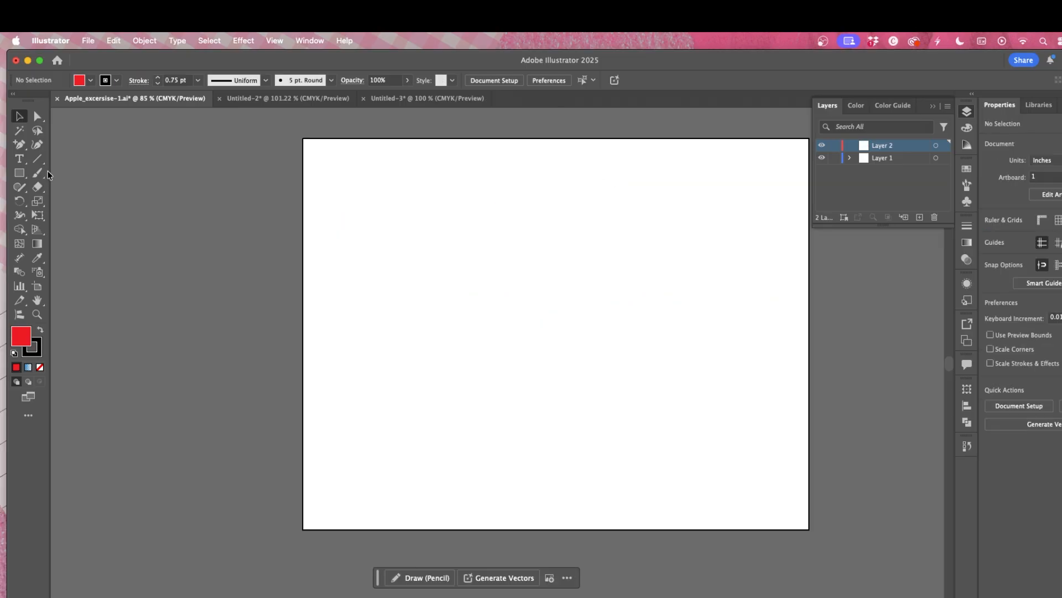
Step: Draw a red rectangle about 3.7 by 3 in near the artboard's upper-left corner
{"action": "left_click_drag", "start_coordinate": [19, 172], "coordinate": [71, 172]}
{"action": "left_click", "coordinate": [243, 40]}
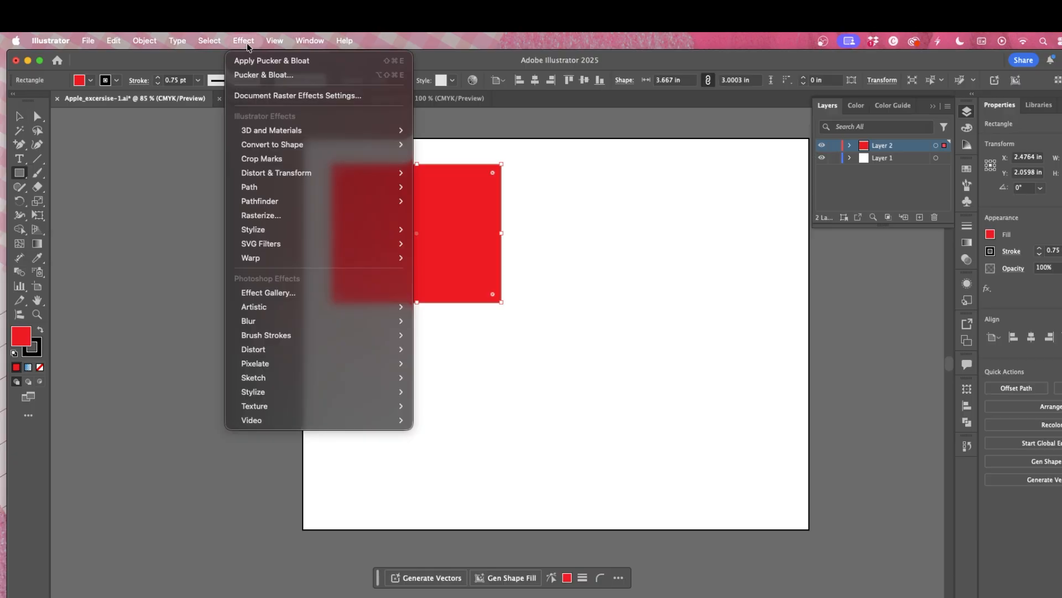
{"action": "left_click", "coordinate": [535, 238]}
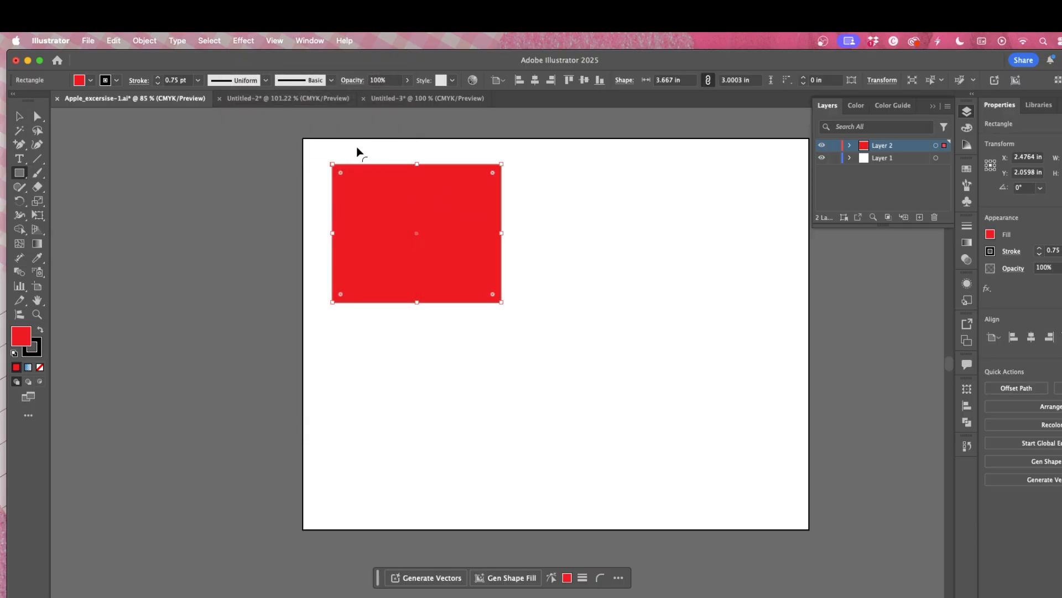
Step: Apply a Pucker & Bloat effect to the rectangle, bloating it into a four-lobed flower shape
{"action": "left_click", "coordinate": [243, 41]}
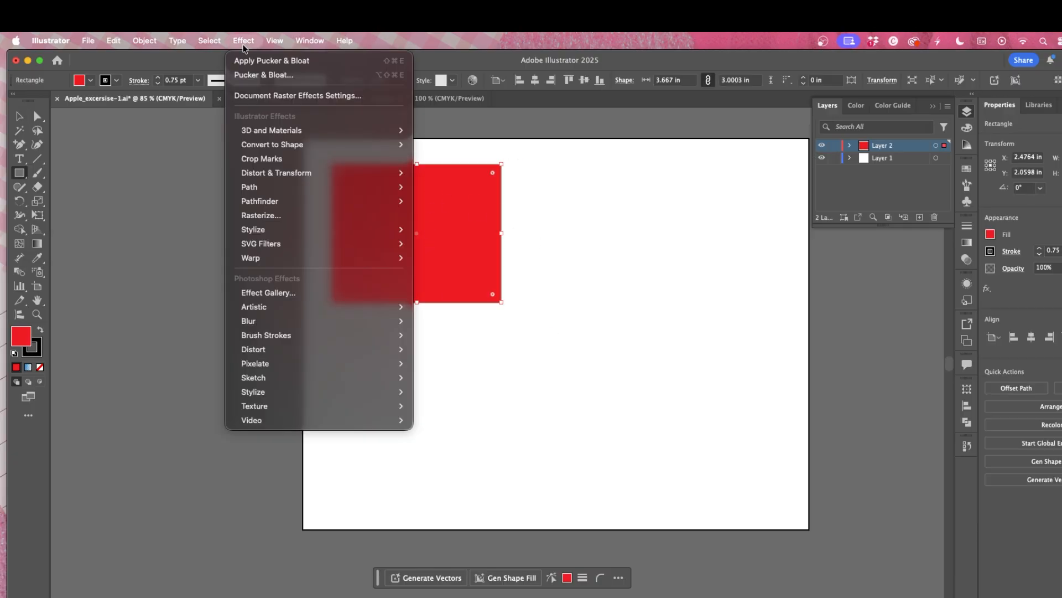
{"action": "mouse_move", "coordinate": [287, 177]}
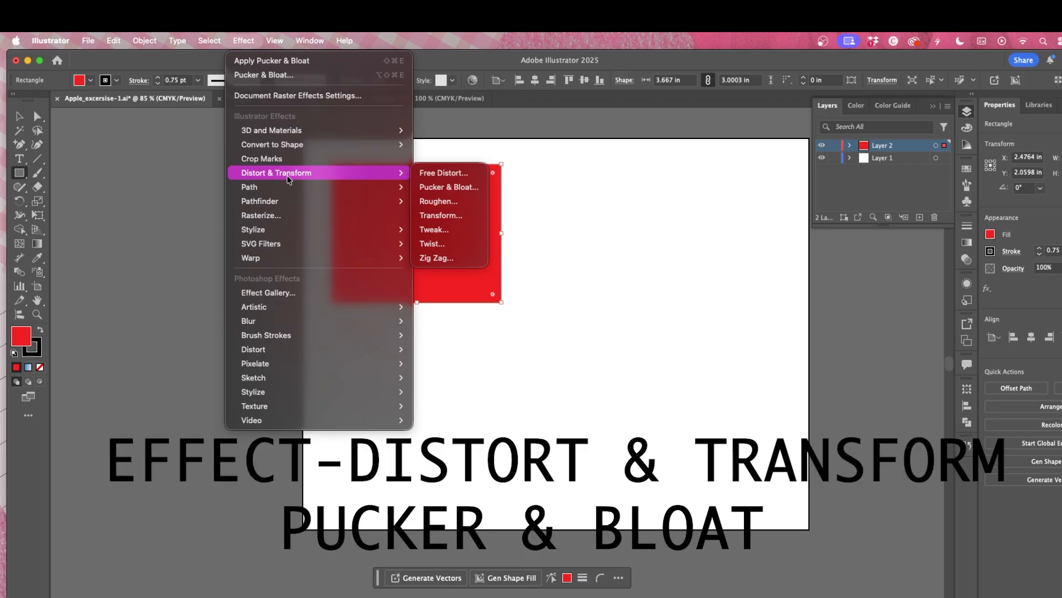
{"action": "left_click", "coordinate": [447, 187]}
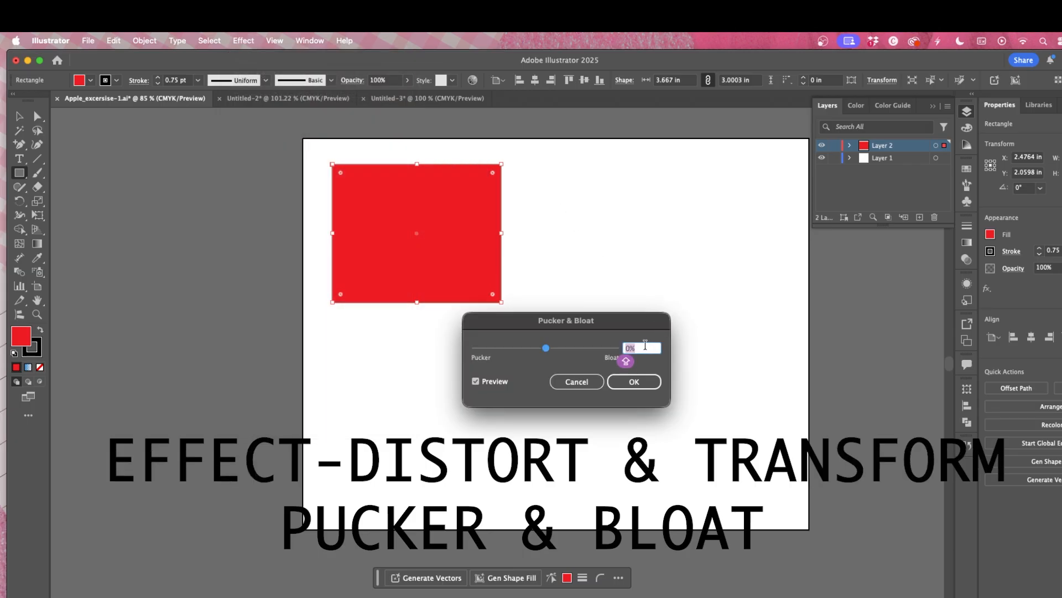
{"action": "left_click_drag", "start_coordinate": [545, 348], "coordinate": [574, 353]}
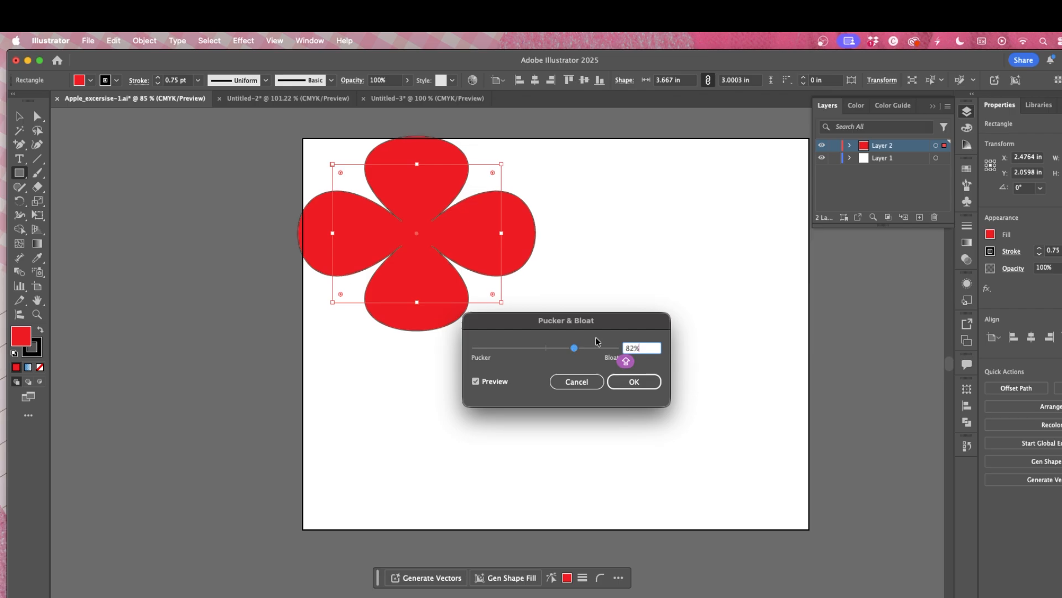
{"action": "left_click", "coordinate": [630, 348]}
{"action": "key", "text": "Return"}
{"action": "key", "text": "a"}
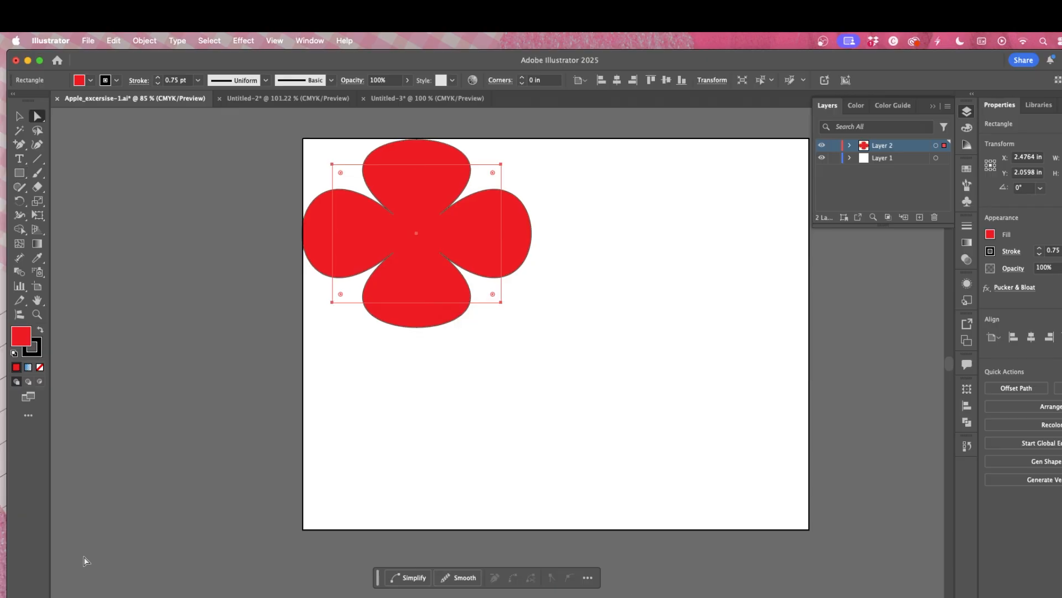
{"action": "scroll", "coordinate": [366, 442], "scroll_direction": "down", "scroll_amount": 5}
{"action": "scroll", "coordinate": [364, 440], "scroll_direction": "down", "scroll_amount": 5}
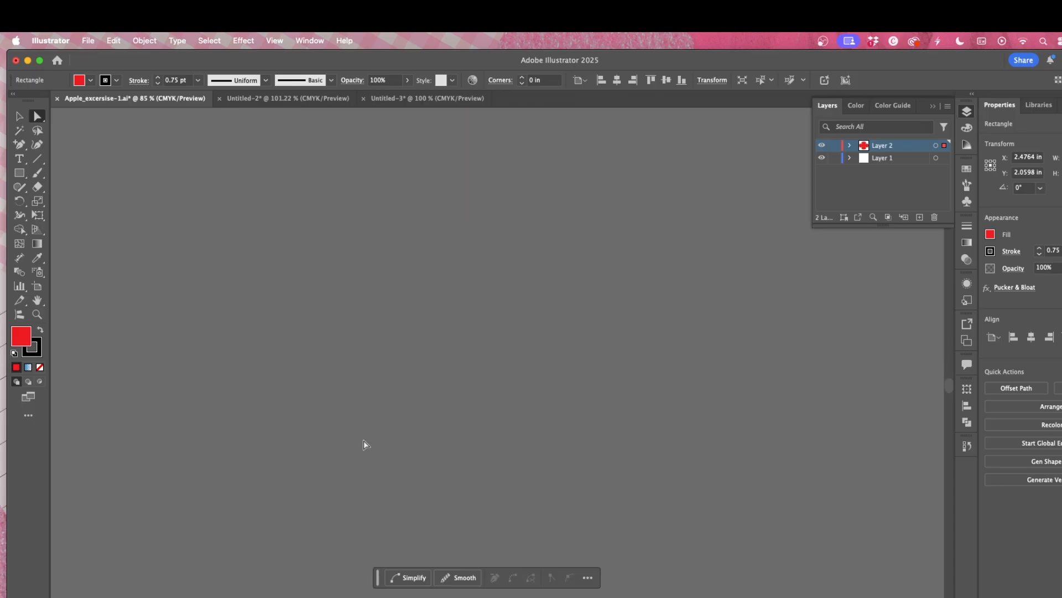
{"action": "scroll", "coordinate": [364, 440], "scroll_direction": "up", "scroll_amount": 10}
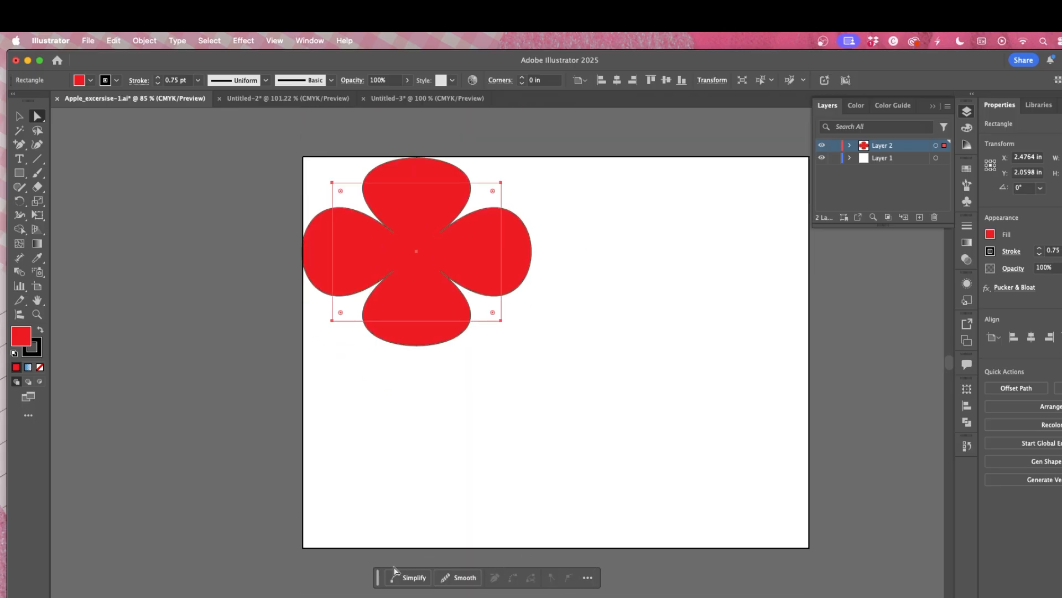
Step: Simplify the red flower's path using the Simplify control
{"action": "left_click_drag", "start_coordinate": [378, 581], "coordinate": [428, 537]}
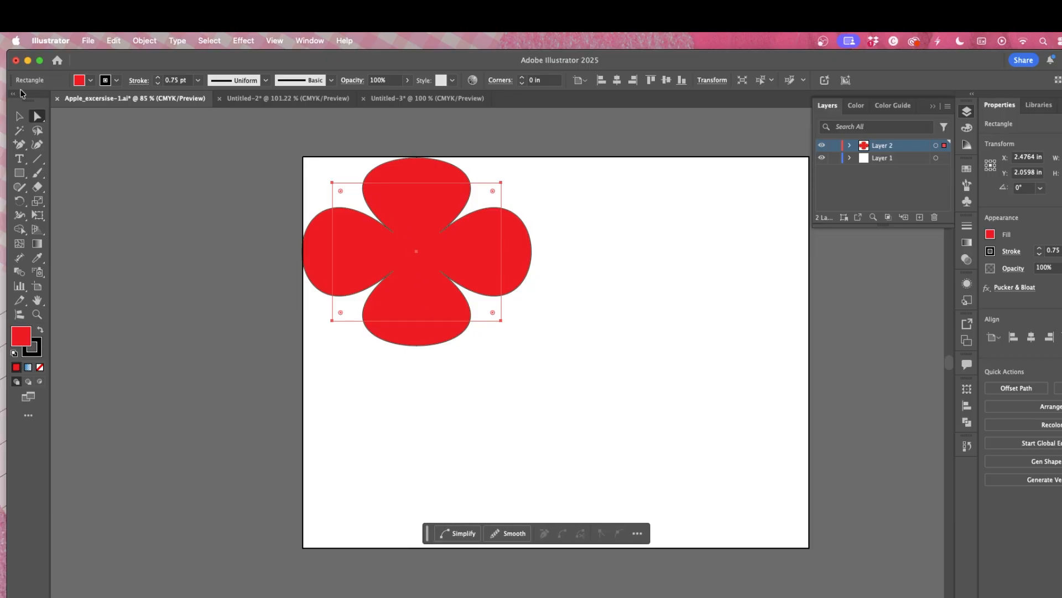
{"action": "left_click", "coordinate": [458, 535]}
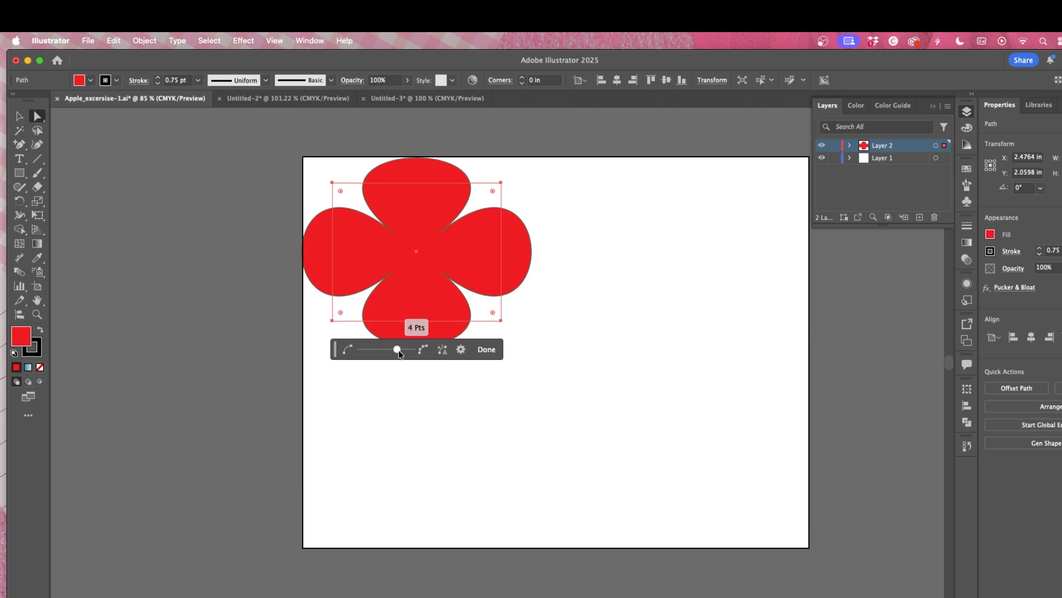
{"action": "left_click_drag", "start_coordinate": [400, 352], "coordinate": [422, 355]}
{"action": "left_click", "coordinate": [443, 350]}
{"action": "left_click", "coordinate": [487, 350]}
Step: Try smoothing the flower's path, then undo the smoothing
{"action": "left_click", "coordinate": [522, 532]}
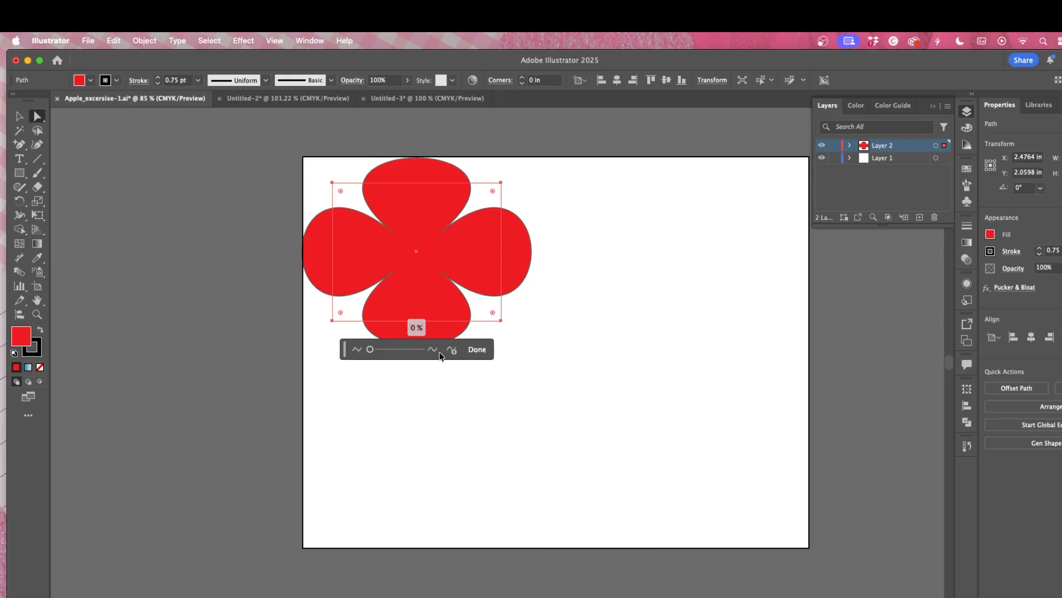
{"action": "mouse_move", "coordinate": [370, 349]}
{"action": "left_mouse_down"}
{"action": "mouse_move", "coordinate": [440, 354]}
{"action": "mouse_move", "coordinate": [360, 359]}
{"action": "left_mouse_up"}
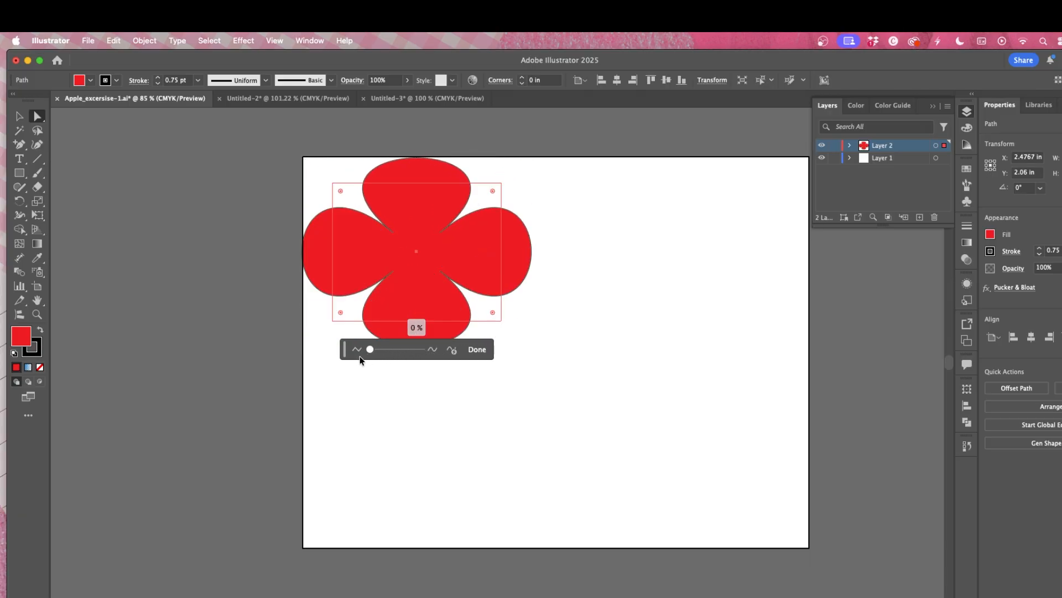
{"action": "left_click", "coordinate": [448, 350]}
{"action": "key", "text": "super+z"}
Step: Draw a red rectangle about 4.4 by 4.2 in at the artboard's lower right and bloat it 60% with Pucker & Bloat
{"action": "key", "text": "m"}
{"action": "left_click_drag", "start_coordinate": [587, 285], "coordinate": [791, 480]}
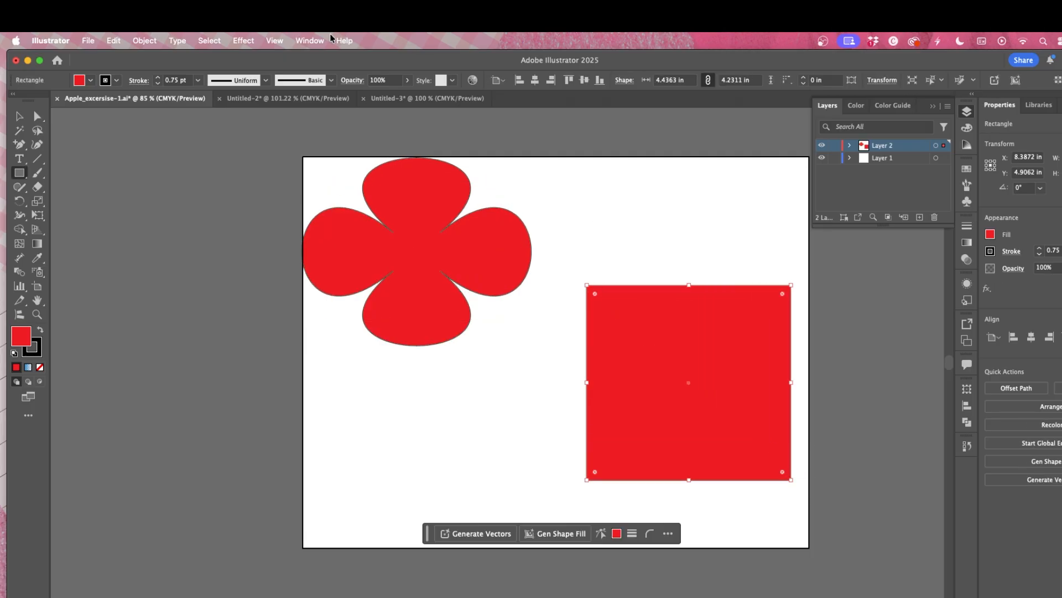
{"action": "left_click", "coordinate": [244, 41]}
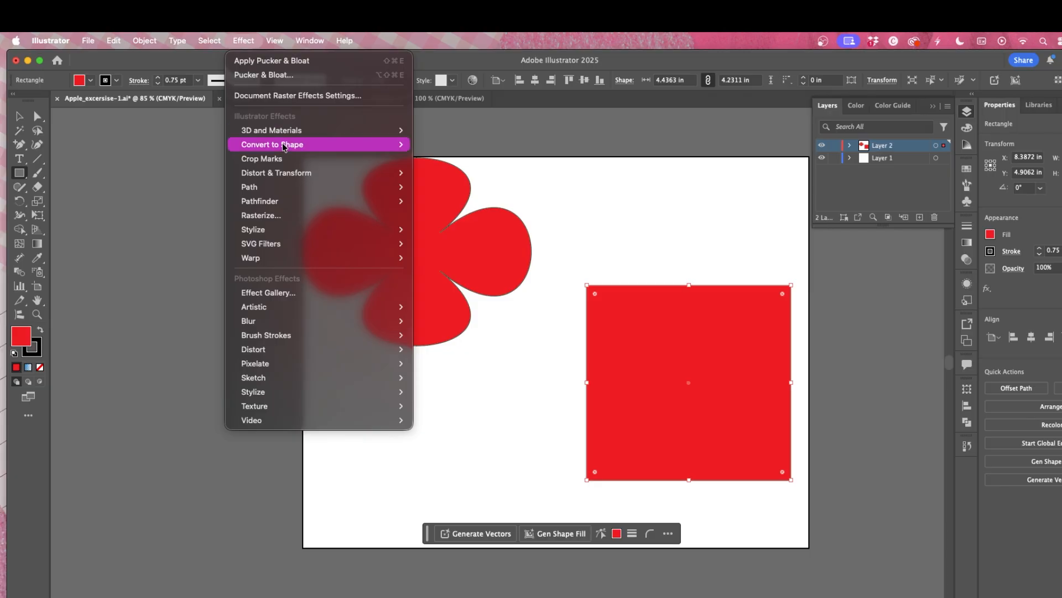
{"action": "mouse_move", "coordinate": [288, 181]}
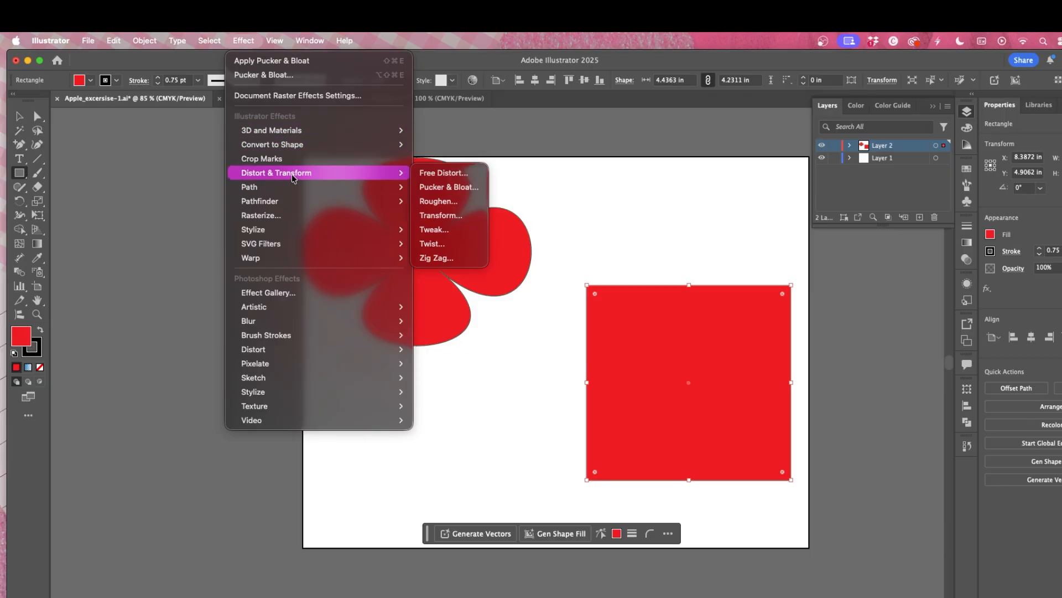
{"action": "left_click", "coordinate": [443, 188]}
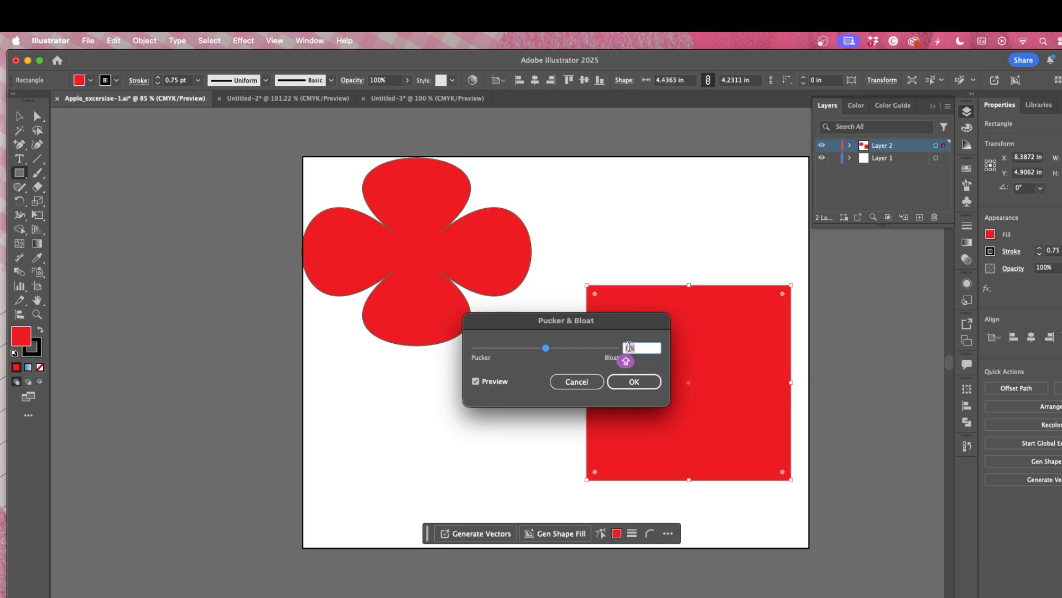
{"action": "type", "text": "60"}
{"action": "key", "text": "Return"}
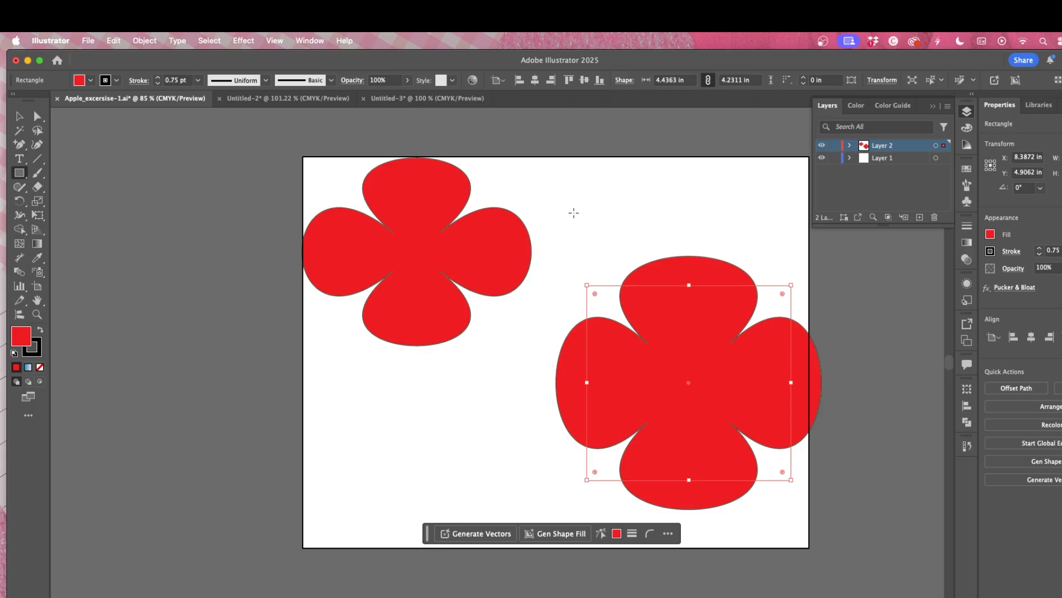
Step: Round the bloated rectangle's corners to about 0.94 in and move the shape up and left
{"action": "left_click_drag", "start_coordinate": [782, 293], "coordinate": [750, 340]}
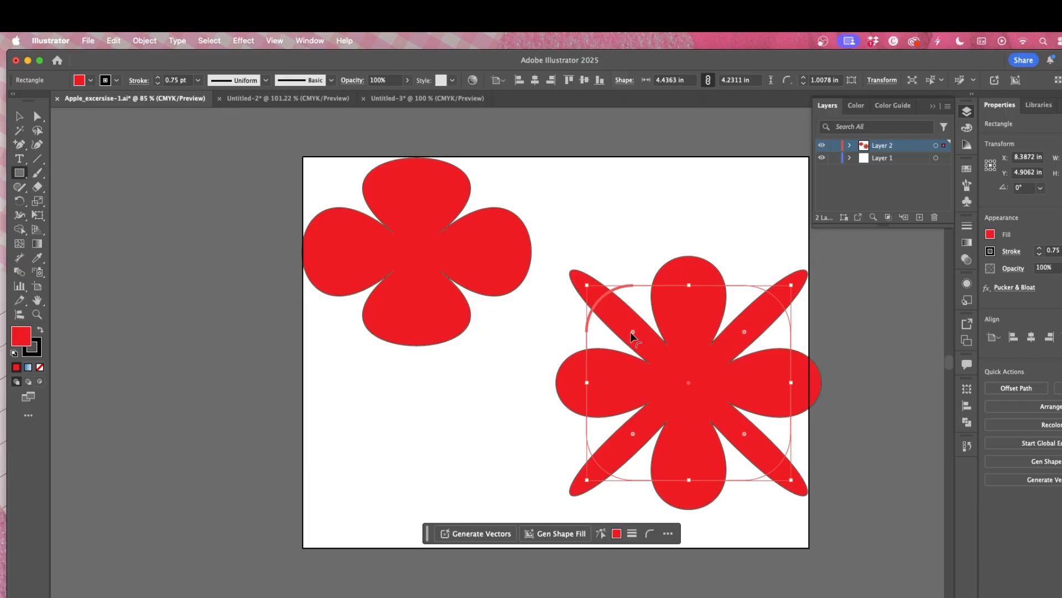
{"action": "mouse_move", "coordinate": [631, 332]}
{"action": "left_mouse_down"}
{"action": "mouse_move", "coordinate": [694, 379]}
{"action": "mouse_move", "coordinate": [622, 303]}
{"action": "mouse_move", "coordinate": [639, 316]}
{"action": "left_mouse_up"}
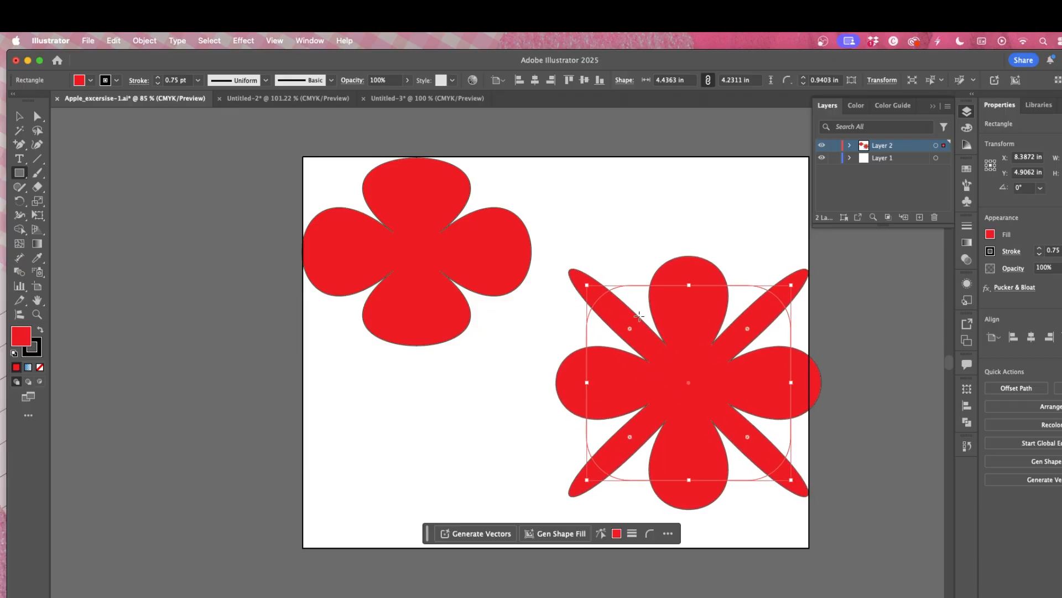
{"action": "key", "text": "v"}
{"action": "left_click_drag", "start_coordinate": [649, 372], "coordinate": [592, 399]}
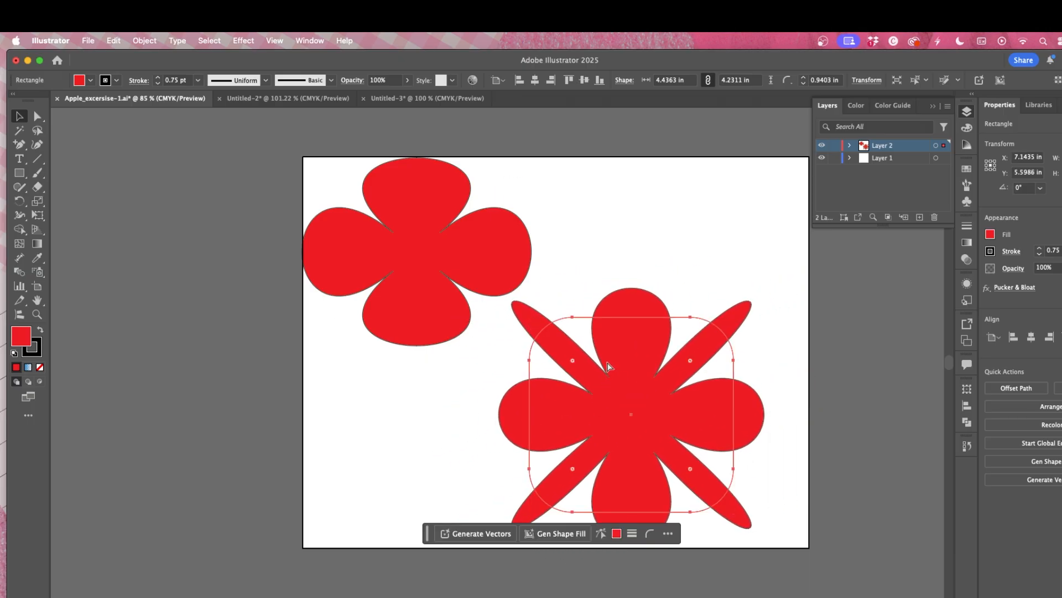
Step: Paste a copy of the bloated shape, offset it, and delete the copy
{"action": "key", "text": "super+c"}
{"action": "key", "text": "super+v"}
{"action": "left_click_drag", "start_coordinate": [536, 349], "coordinate": [615, 318]}
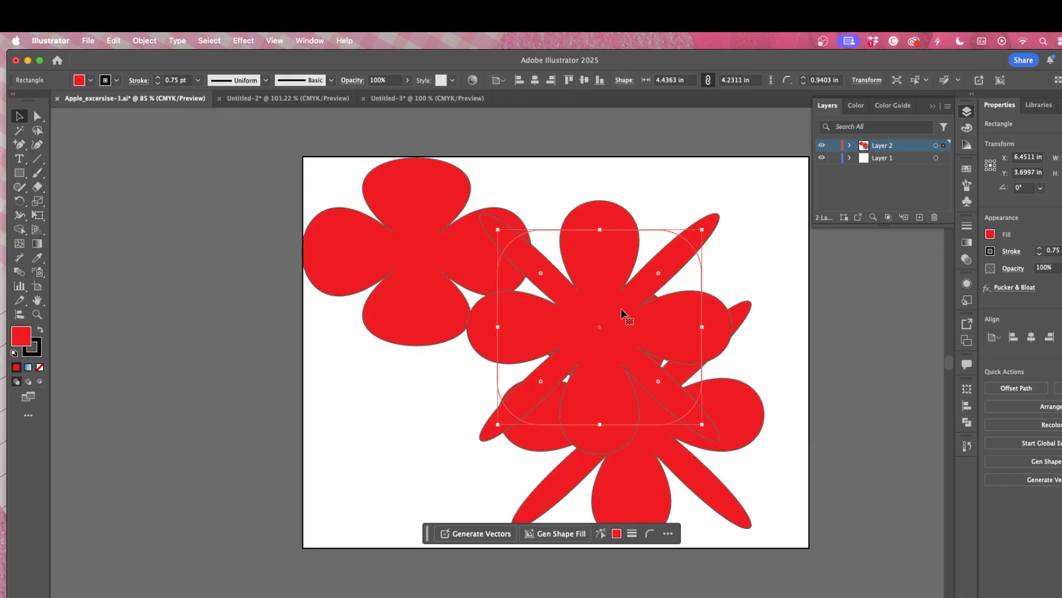
{"action": "left_click_drag", "start_coordinate": [621, 310], "coordinate": [623, 294]}
{"action": "key", "text": "Delete"}
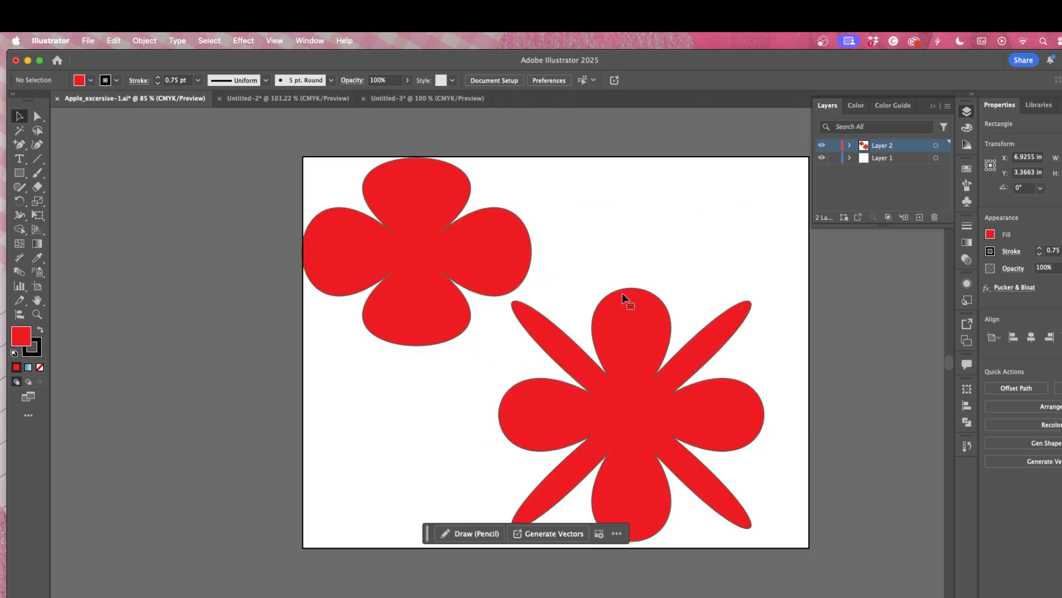
Step: Delete both flower shapes from the artboard
{"action": "left_click", "coordinate": [628, 311]}
{"action": "key", "text": "Delete"}
{"action": "left_click", "coordinate": [458, 271]}
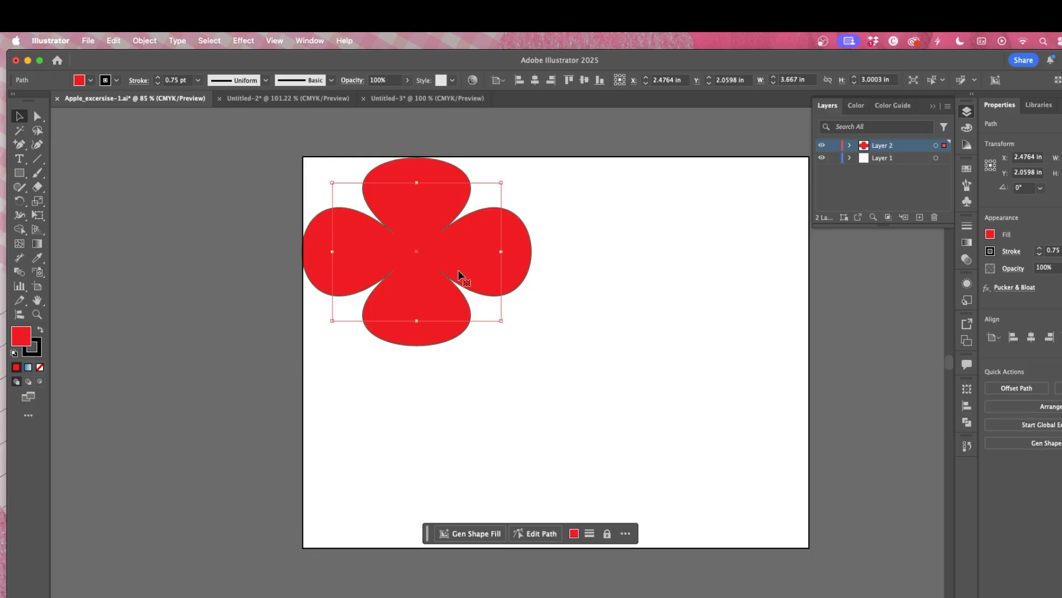
{"action": "key", "text": "Delete"}
Step: Browse the other open documents and return to Apple_excersise-1
{"action": "left_click", "coordinate": [405, 95]}
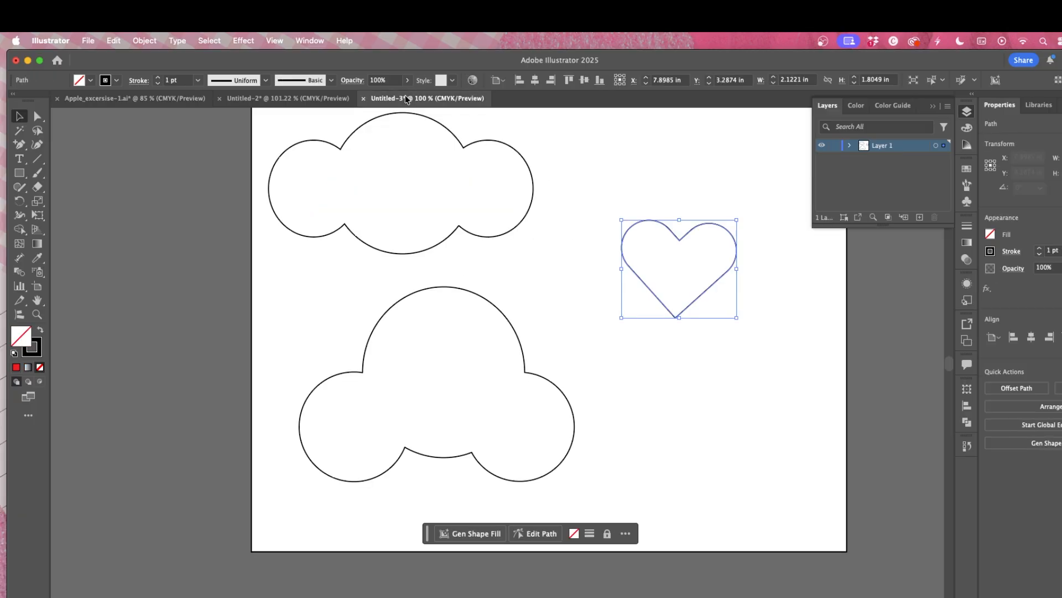
{"action": "left_click", "coordinate": [288, 106]}
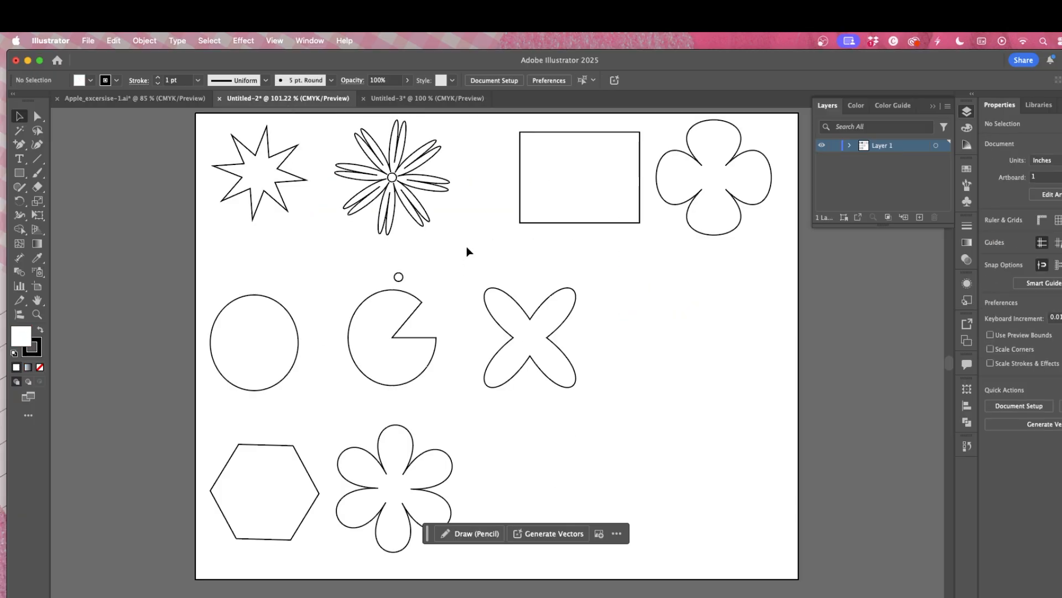
{"action": "left_click", "coordinate": [134, 99]}
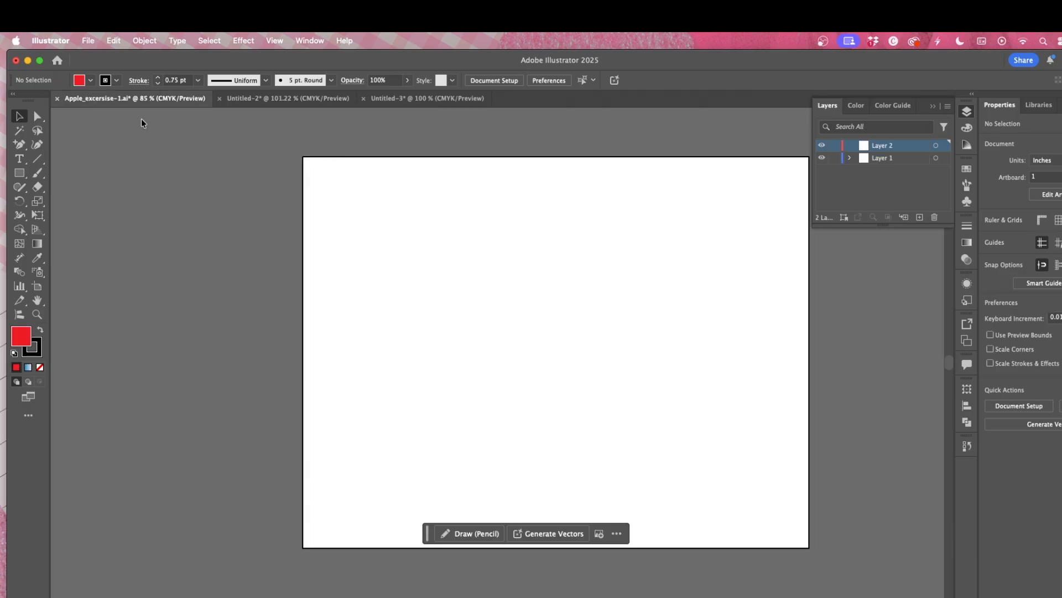
Step: Draw a star about 2.9 in wide near the artboard's upper-left corner and set its fill to none
{"action": "left_click_drag", "start_coordinate": [19, 172], "coordinate": [60, 230]}
{"action": "left_click_drag", "start_coordinate": [355, 203], "coordinate": [402, 255]}
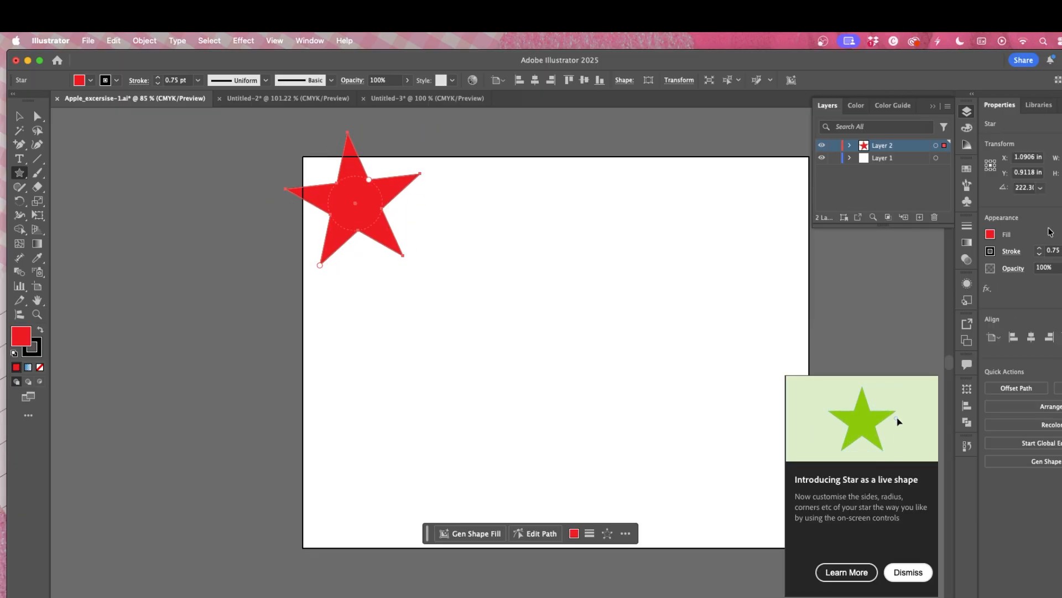
{"action": "left_click", "coordinate": [990, 234]}
{"action": "left_click", "coordinate": [863, 315]}
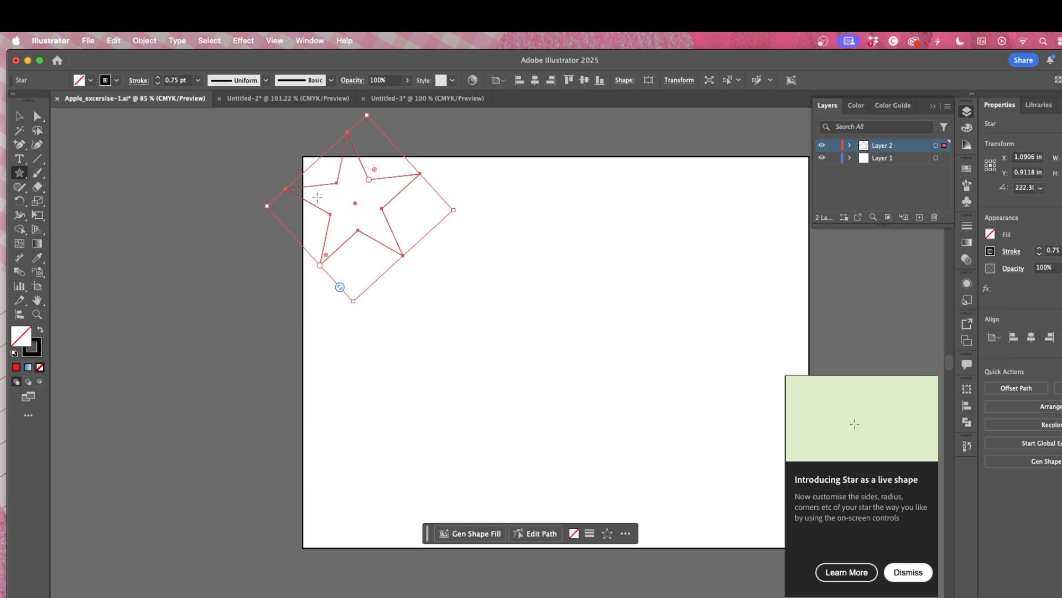
Step: Move the star toward the artboard centre and increase its number of points to eight
{"action": "key", "text": "v"}
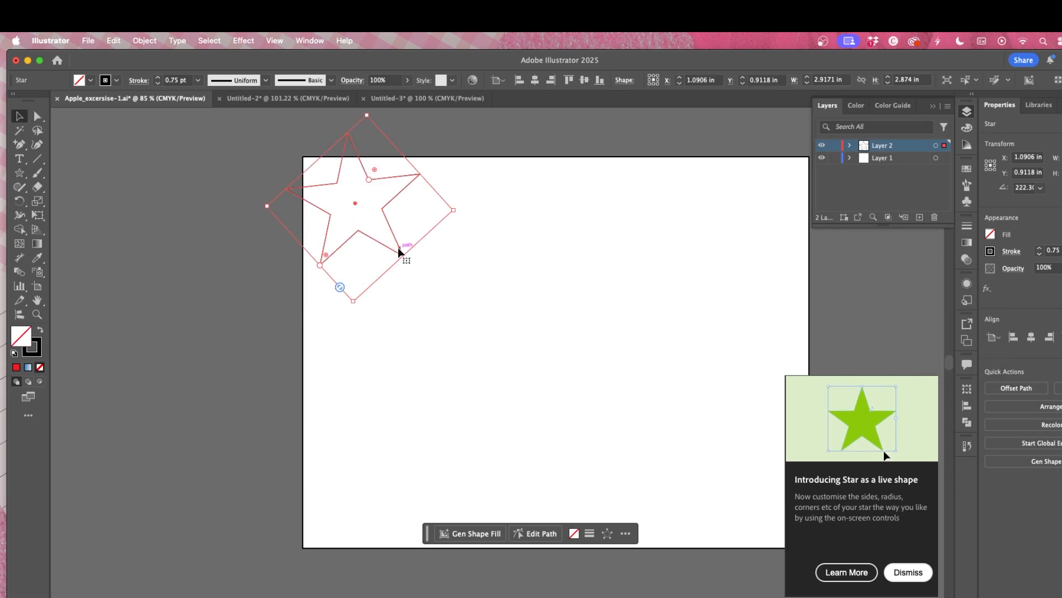
{"action": "left_click_drag", "start_coordinate": [398, 248], "coordinate": [480, 306]}
{"action": "mouse_move", "coordinate": [450, 238]}
{"action": "left_mouse_down"}
{"action": "mouse_move", "coordinate": [490, 212]}
{"action": "mouse_move", "coordinate": [443, 254]}
{"action": "left_mouse_up"}
{"action": "key", "text": "super+z"}
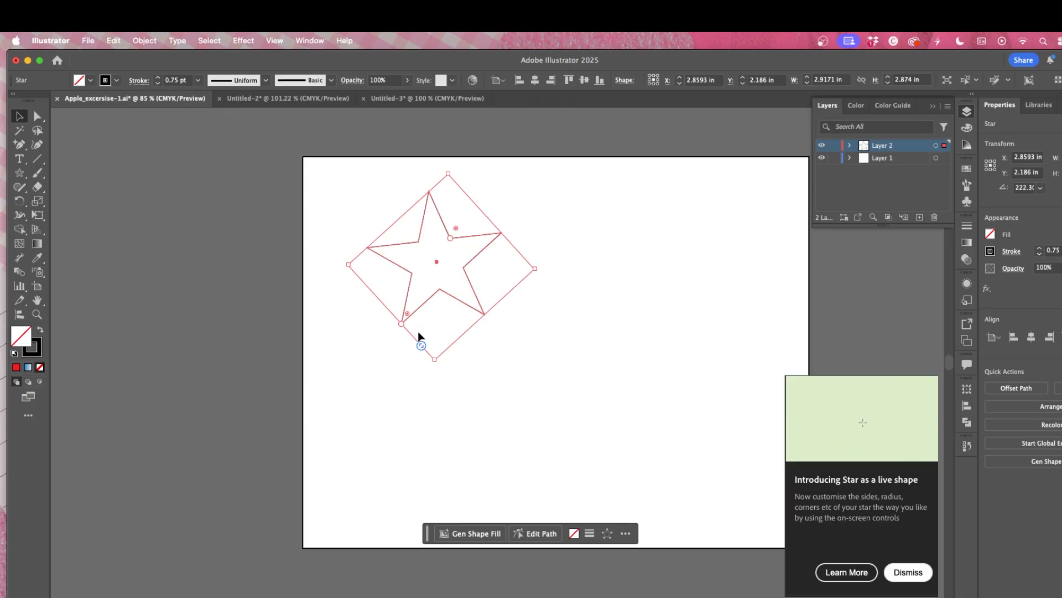
{"action": "left_click_drag", "start_coordinate": [422, 346], "coordinate": [403, 338]}
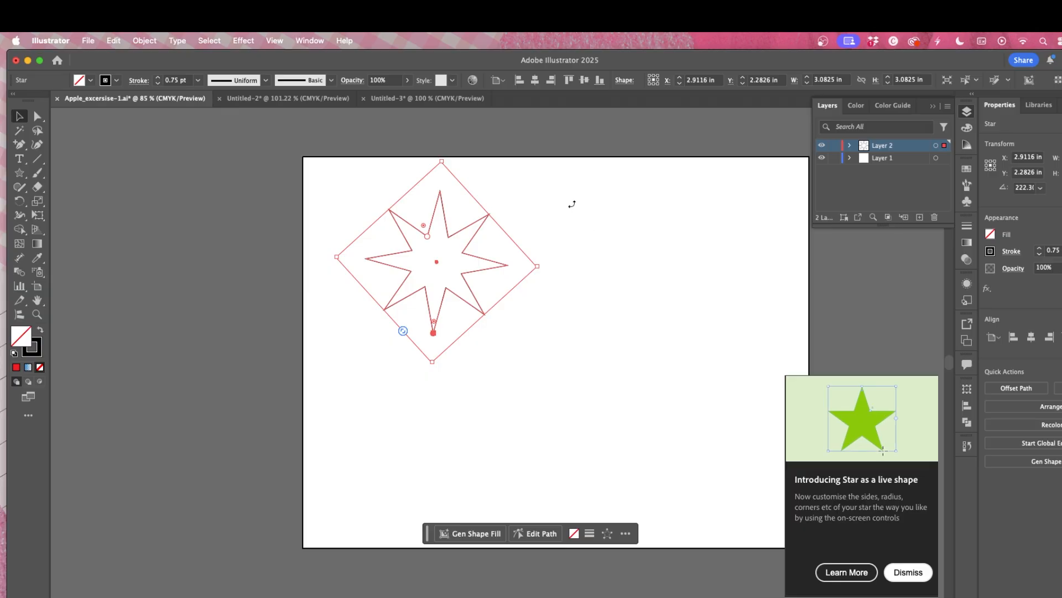
Step: Zoom in to examine the star's outline, then zoom back out
{"action": "left_click", "coordinate": [237, 47]}
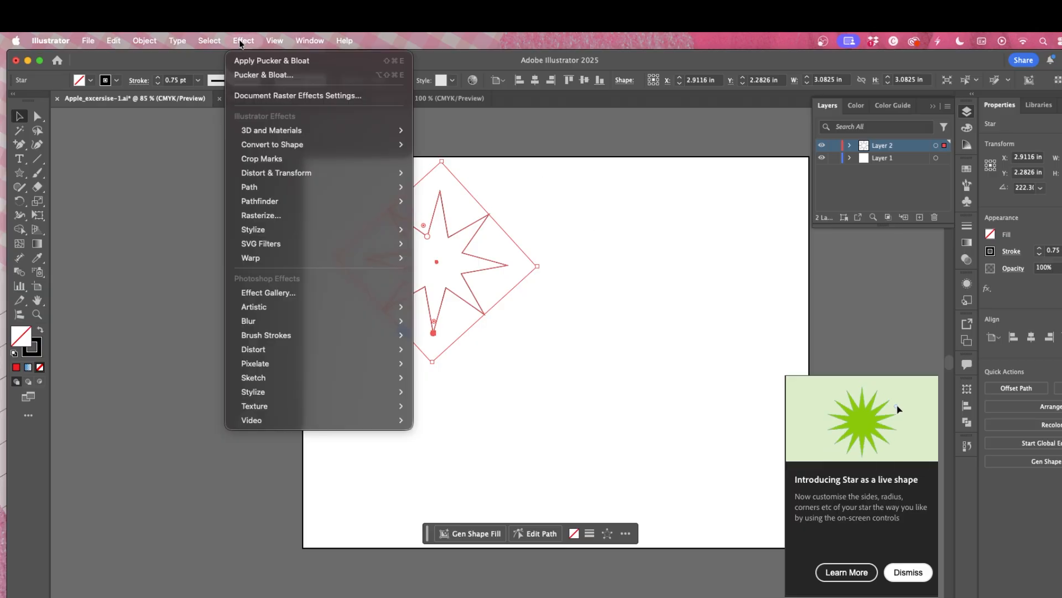
{"action": "left_click", "coordinate": [432, 331]}
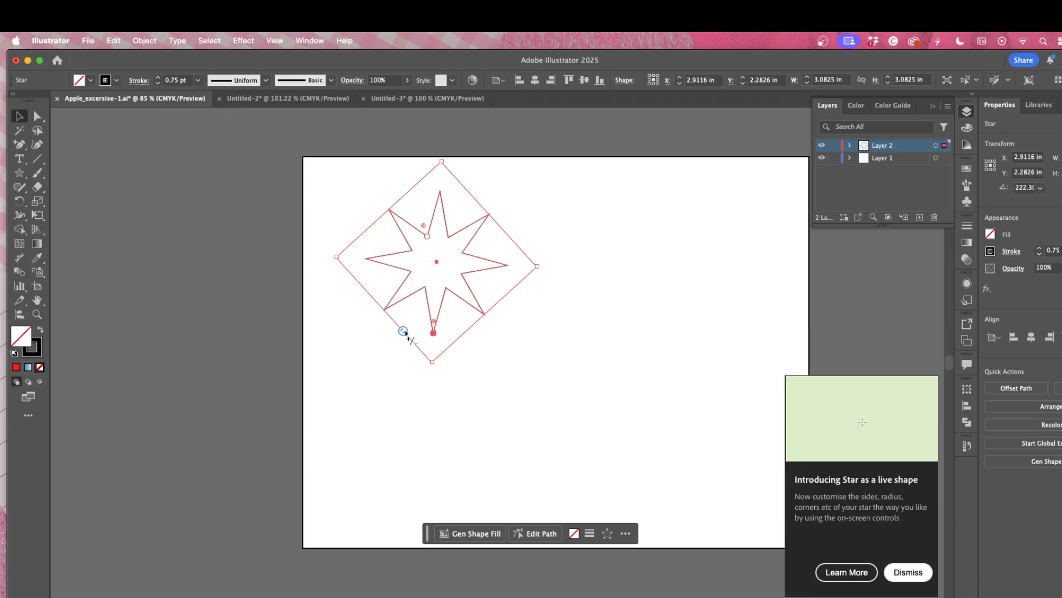
{"action": "key", "text": "super+equal"}
{"action": "key", "text": "super+equal"}
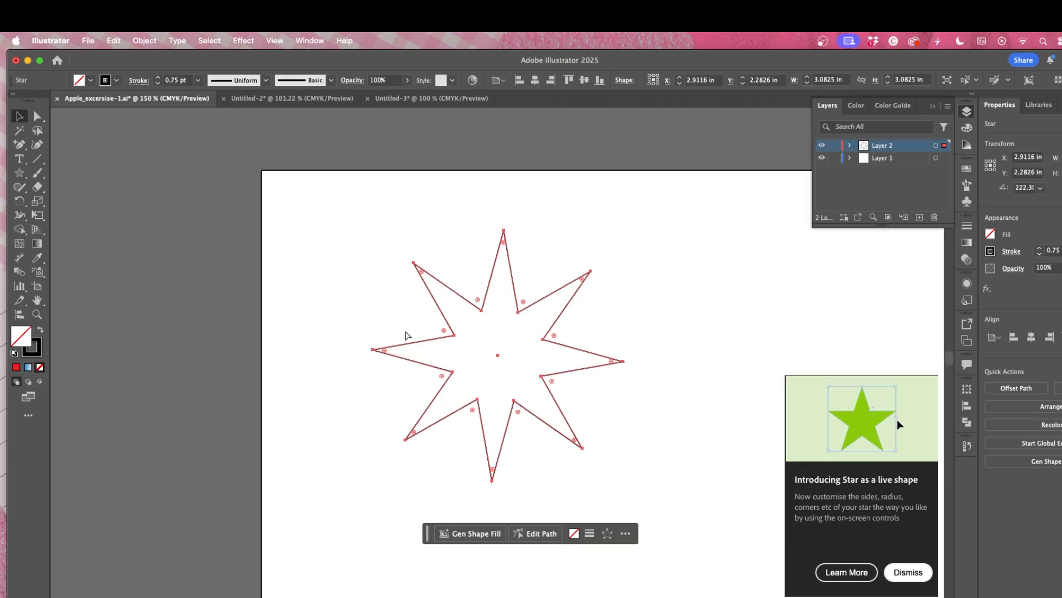
{"action": "key", "text": "super+equal"}
{"action": "key", "text": "super+equal"}
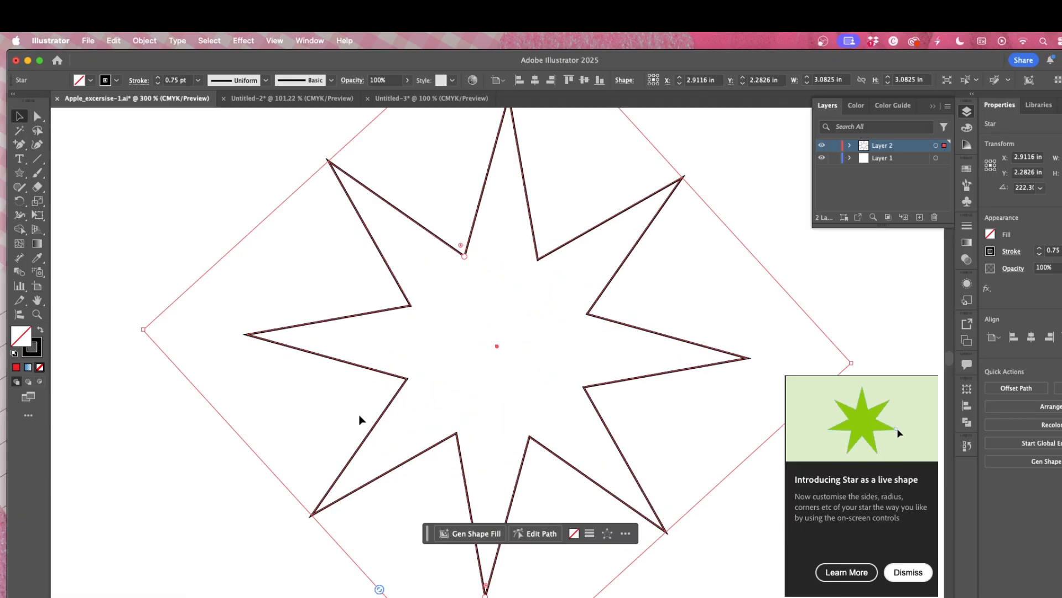
{"action": "scroll", "coordinate": [359, 419], "scroll_direction": "down", "scroll_amount": 4}
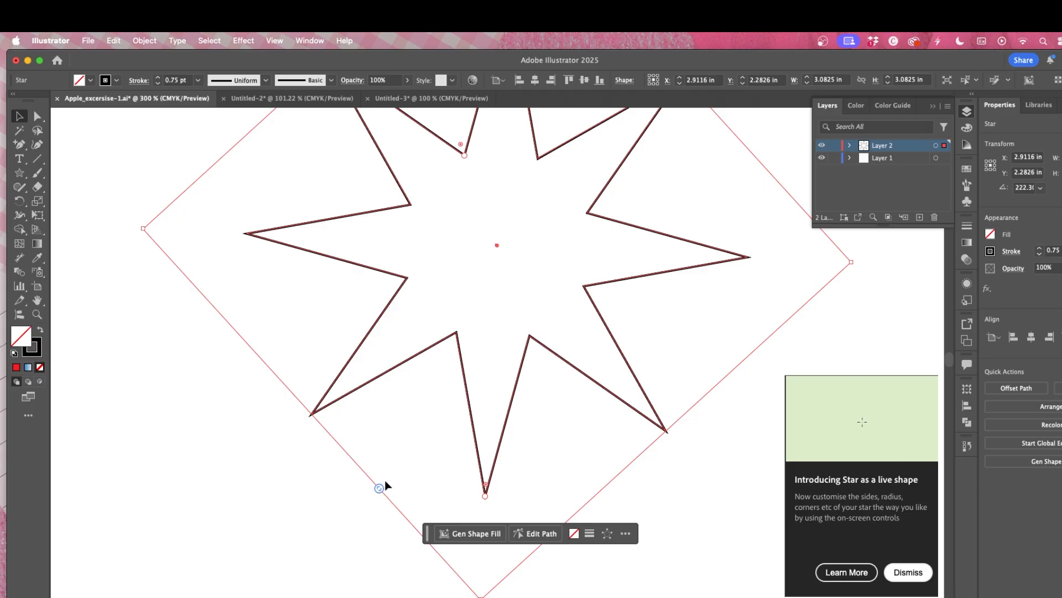
{"action": "key", "text": "super+minus"}
{"action": "key", "text": "super+minus"}
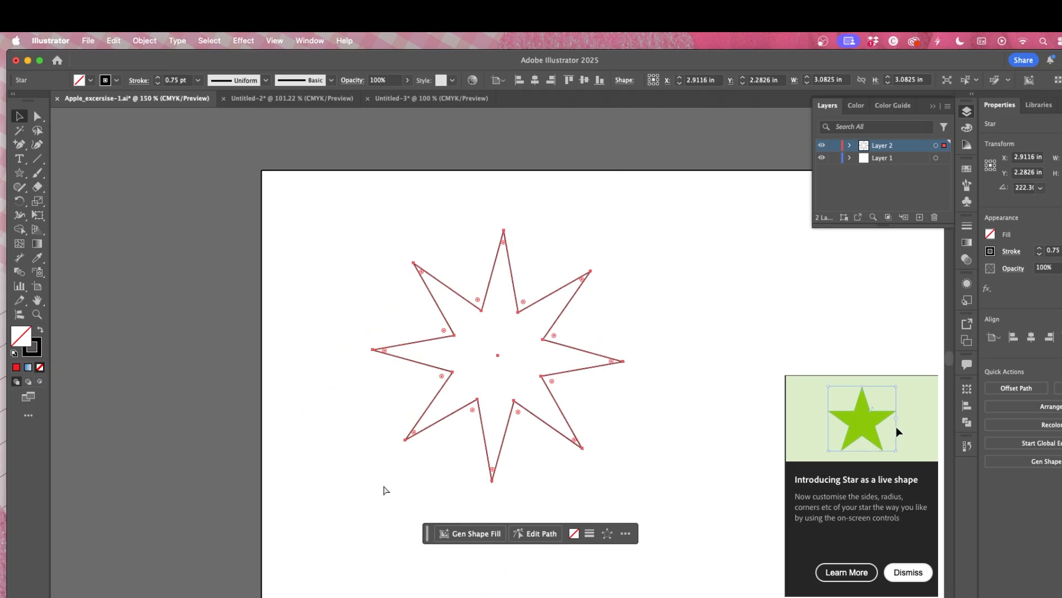
{"action": "mouse_move", "coordinate": [439, 478]}
{"action": "left_mouse_down"}
{"action": "mouse_move", "coordinate": [446, 487]}
{"action": "mouse_move", "coordinate": [439, 480]}
{"action": "left_mouse_up"}
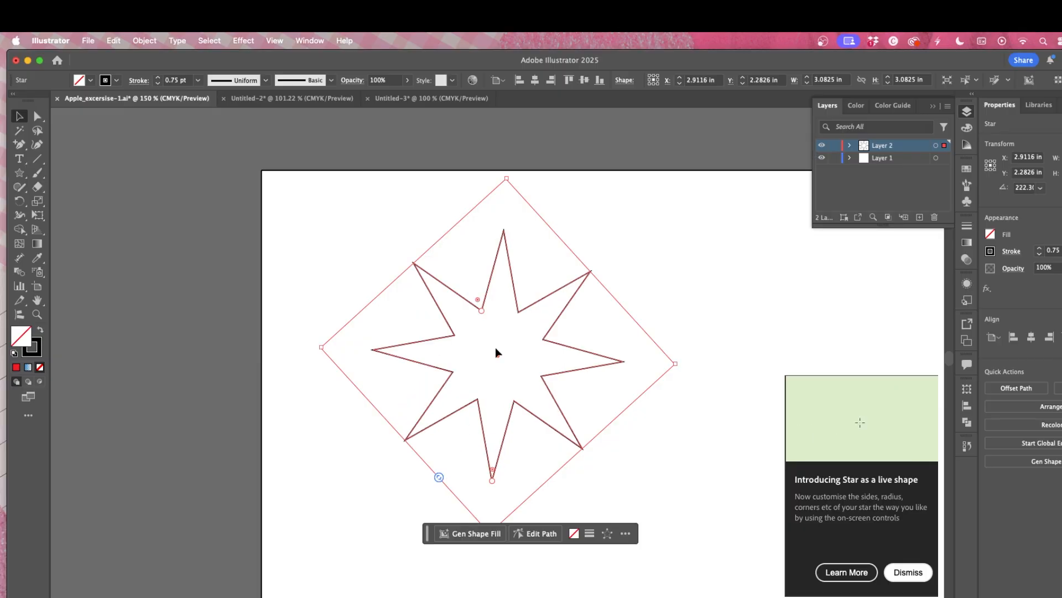
Step: Apply a Pucker & Bloat effect of 50% to the star and deselect it
{"action": "left_click", "coordinate": [239, 41]}
{"action": "mouse_move", "coordinate": [310, 172]}
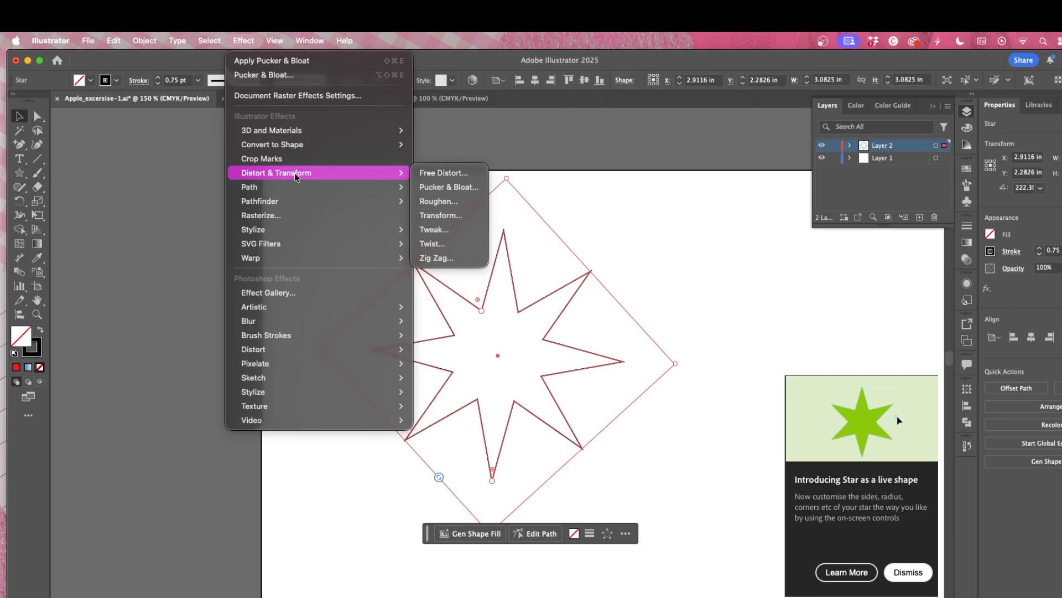
{"action": "left_click", "coordinate": [437, 187]}
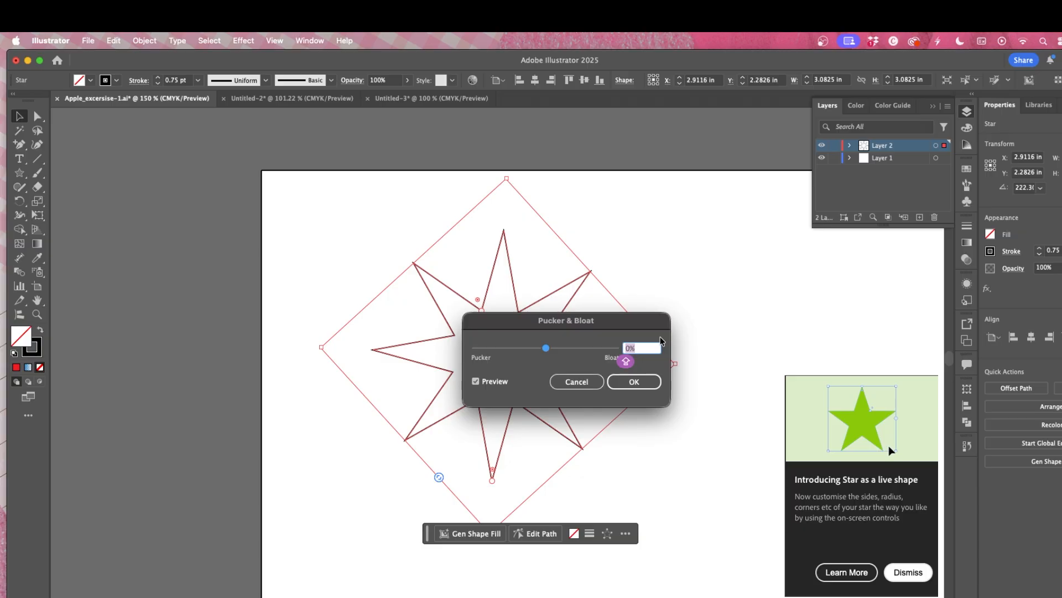
{"action": "type", "text": "50"}
{"action": "key", "text": "Return"}
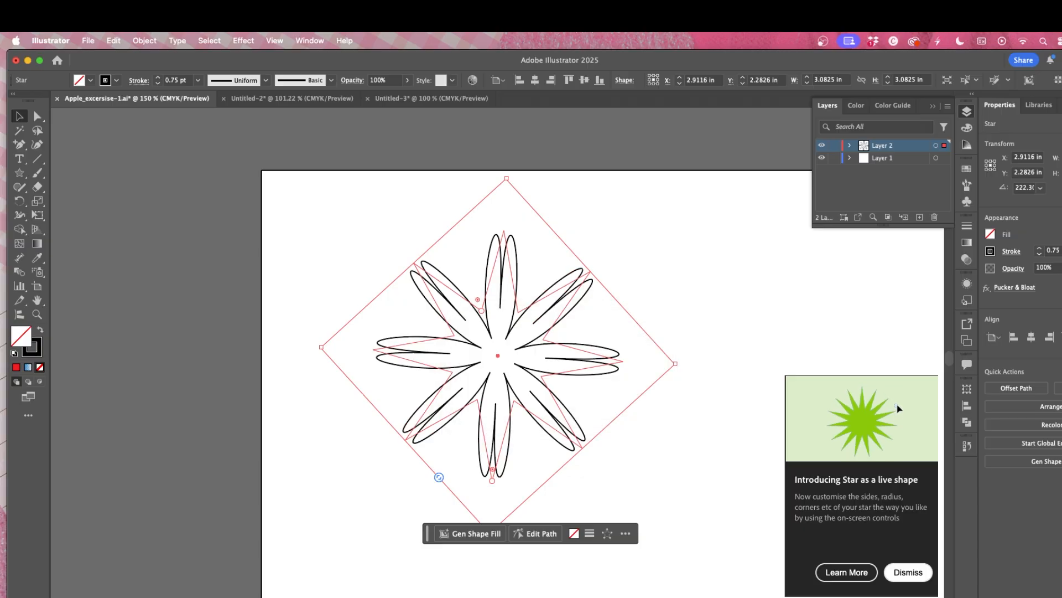
{"action": "left_click", "coordinate": [712, 274]}
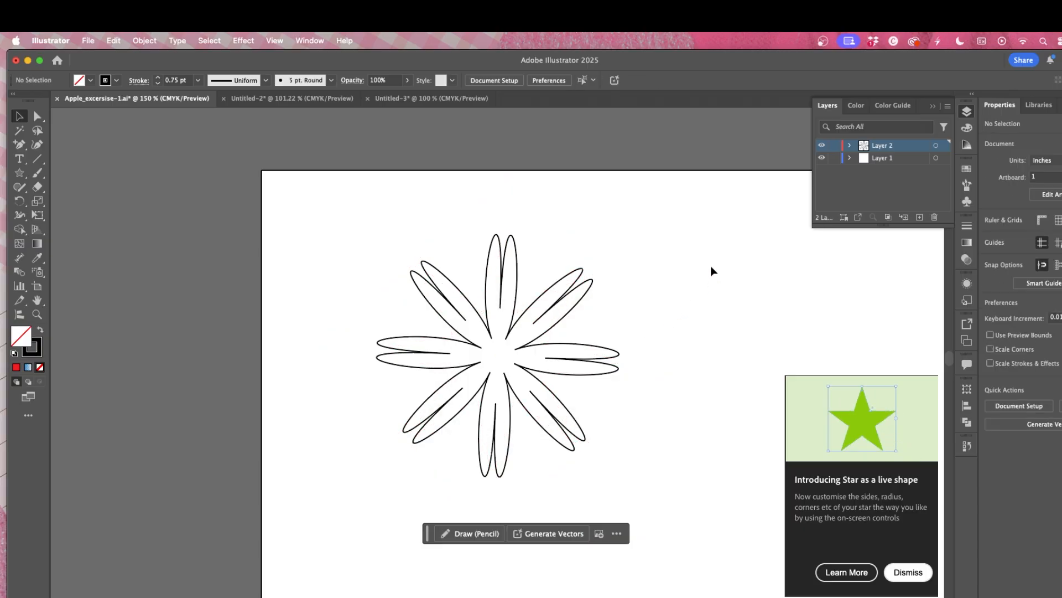
Step: Draw a small circle about 0.2 in wide at the centre of the puckered star and deselect it
{"action": "scroll", "coordinate": [702, 287], "scroll_direction": "down", "scroll_amount": 2}
{"action": "mouse_move", "coordinate": [78, 163]}
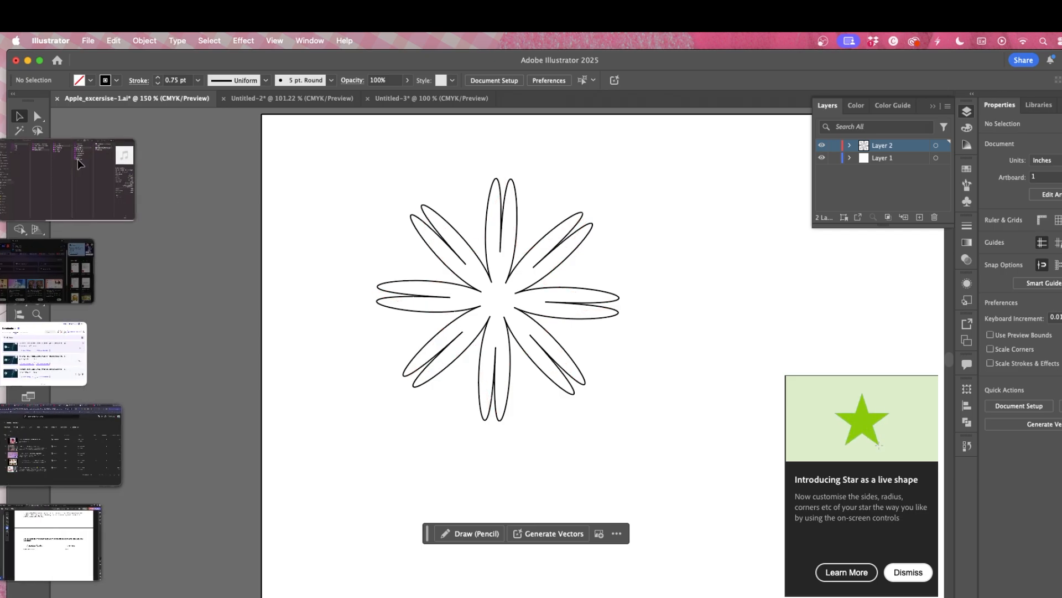
{"action": "left_click", "coordinate": [17, 188]}
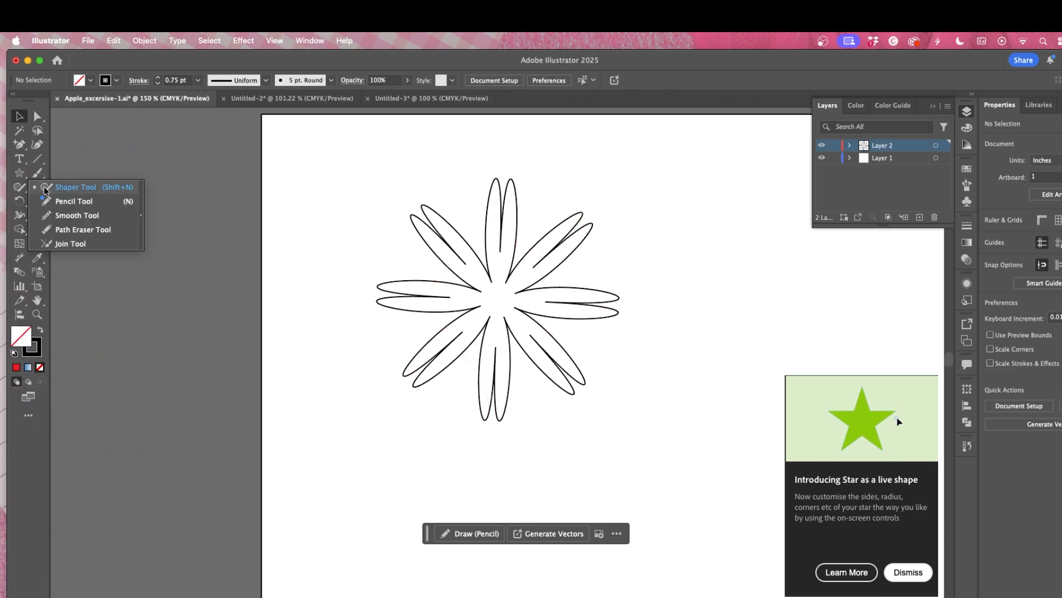
{"action": "left_click", "coordinate": [19, 159]}
{"action": "left_click", "coordinate": [21, 174]}
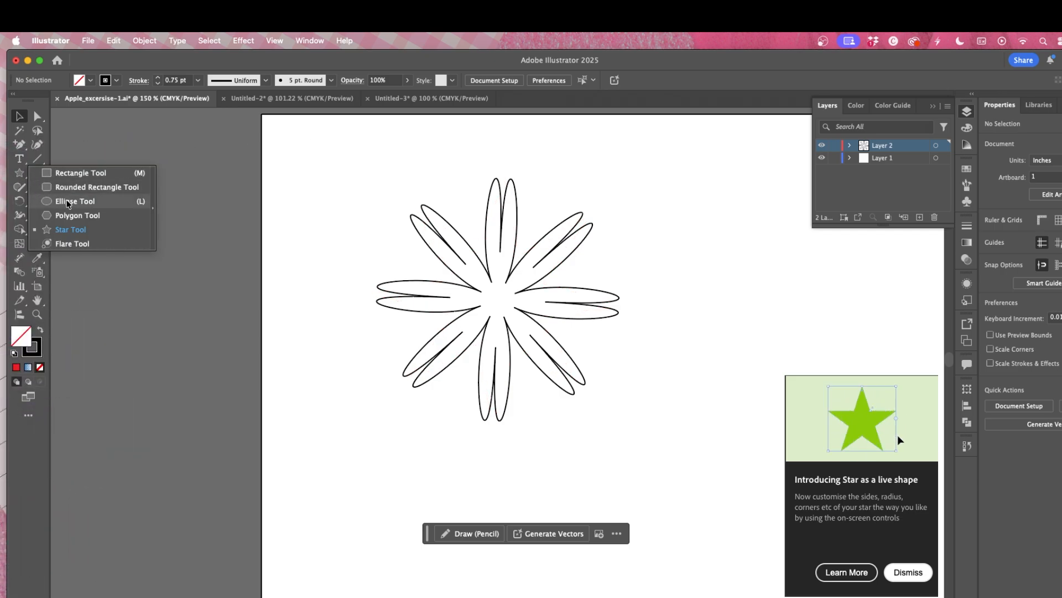
{"action": "left_click", "coordinate": [72, 202]}
{"action": "left_click_drag", "start_coordinate": [348, 282], "coordinate": [499, 301]}
{"action": "left_click", "coordinate": [22, 117]}
{"action": "left_click", "coordinate": [683, 261]}
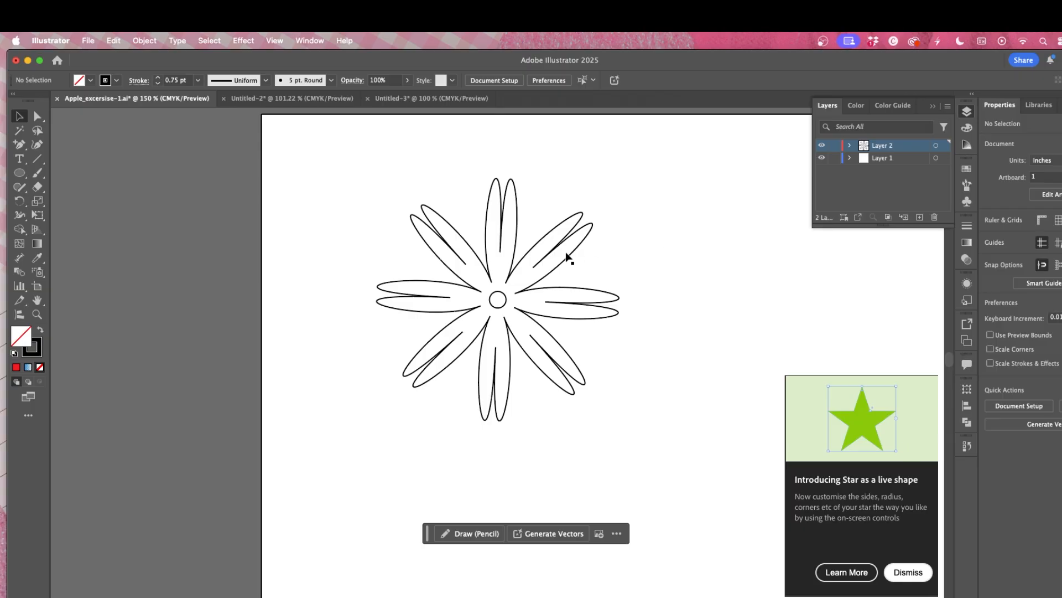
Step: Fill the puckered star with an orange swatch and deselect it
{"action": "left_click", "coordinate": [557, 271]}
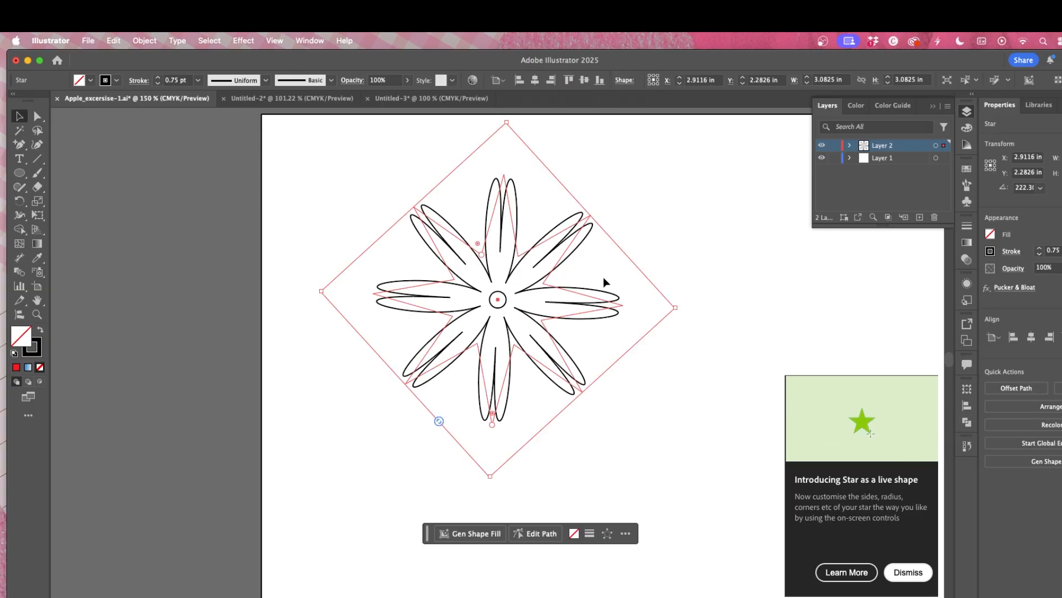
{"action": "left_click", "coordinate": [991, 233]}
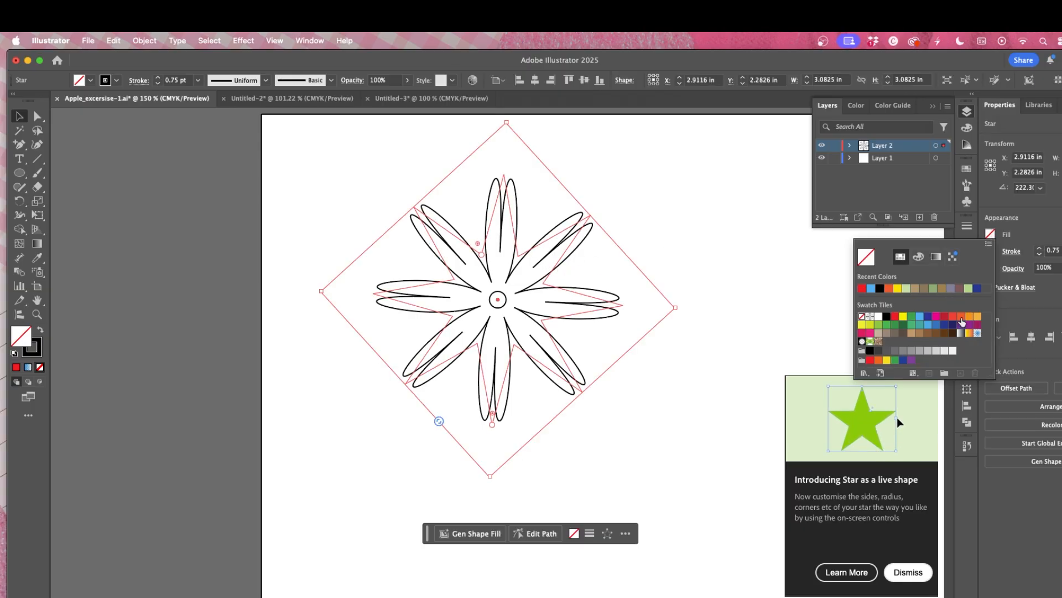
{"action": "left_click", "coordinate": [962, 317]}
{"action": "left_click", "coordinate": [970, 319]}
{"action": "left_click", "coordinate": [742, 252]}
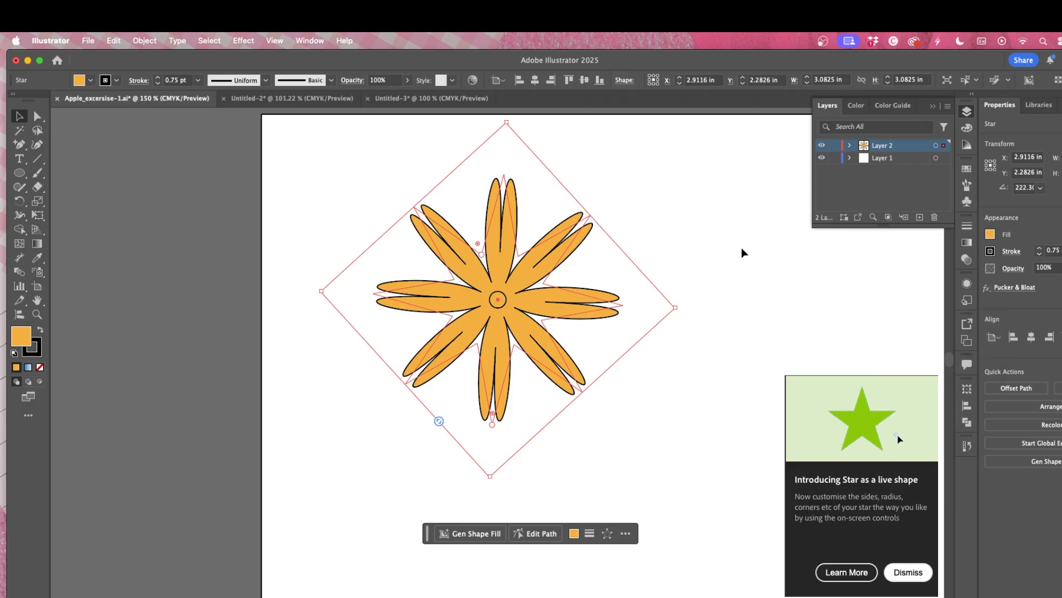
Step: Fill the centre circle with black and deselect it
{"action": "left_click", "coordinate": [681, 249]}
{"action": "left_click", "coordinate": [505, 304]}
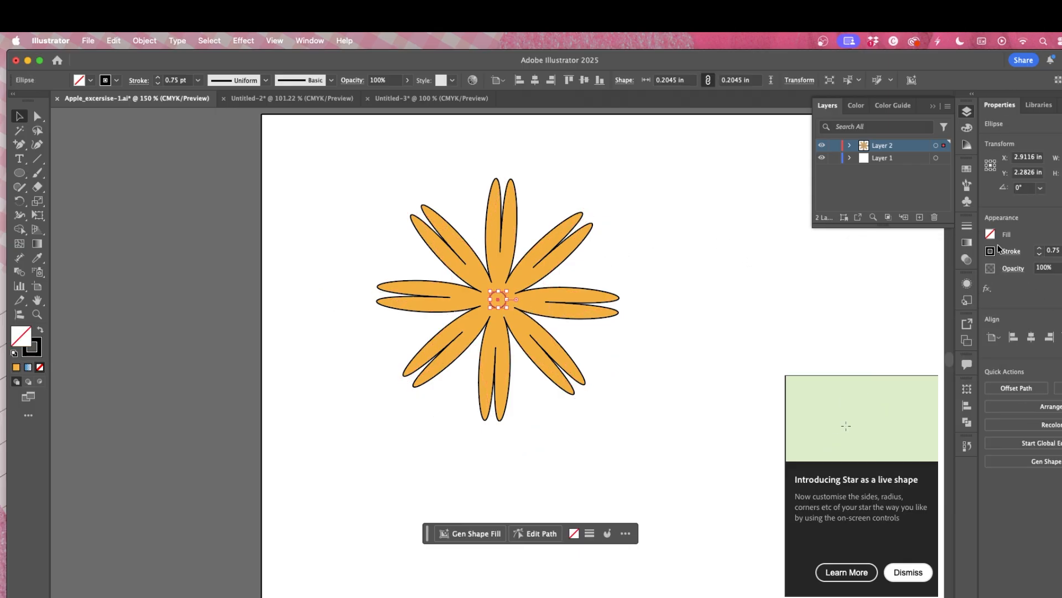
{"action": "left_click", "coordinate": [990, 233]}
{"action": "left_click", "coordinate": [889, 288]}
{"action": "left_click", "coordinate": [744, 257]}
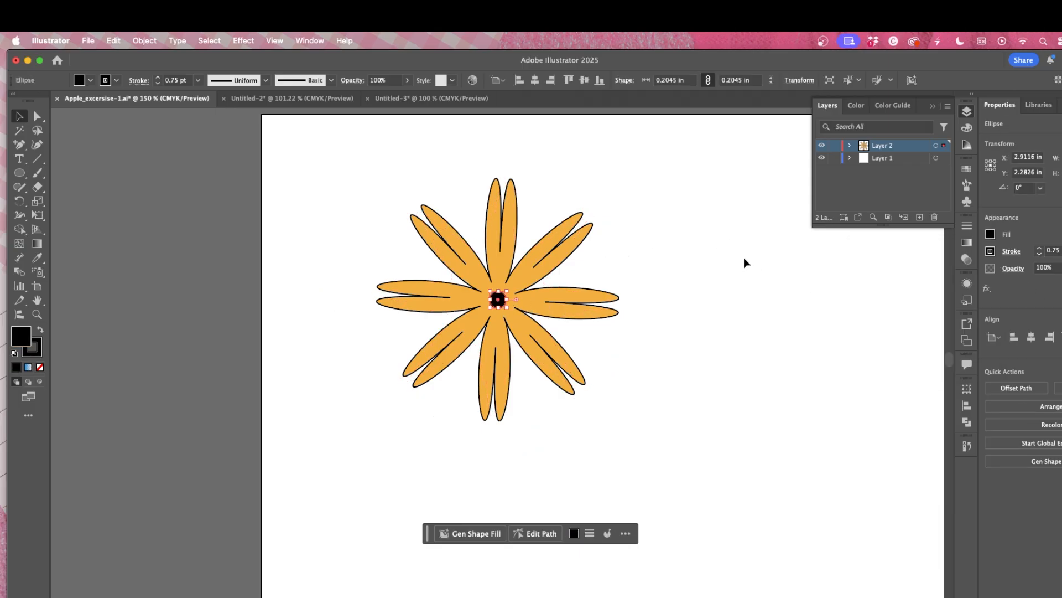
{"action": "left_click", "coordinate": [744, 257]}
{"action": "left_click_drag", "start_coordinate": [386, 194], "coordinate": [658, 387]}
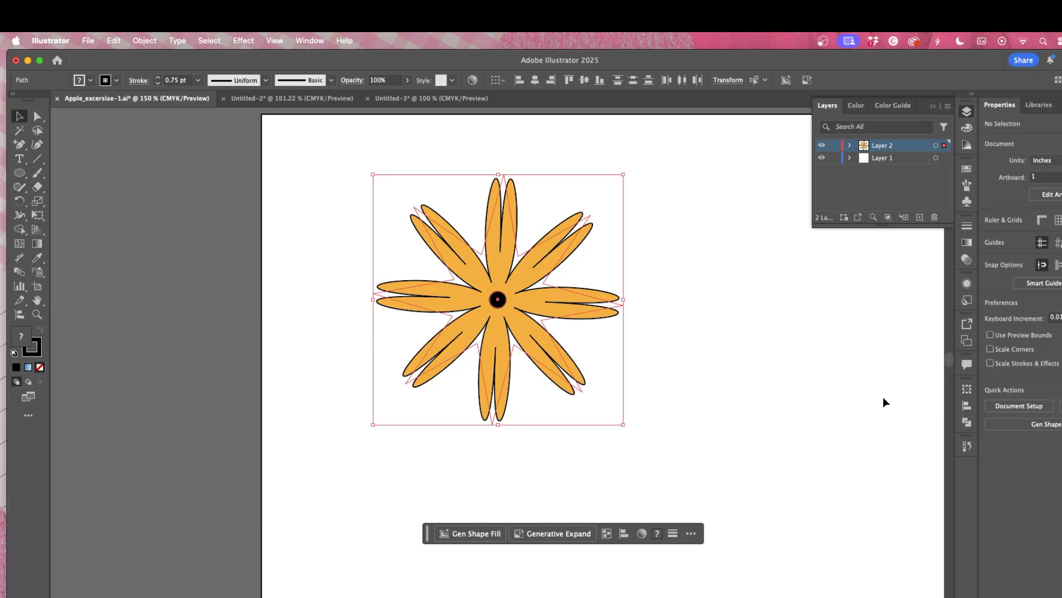
{"action": "left_click", "coordinate": [845, 343]}
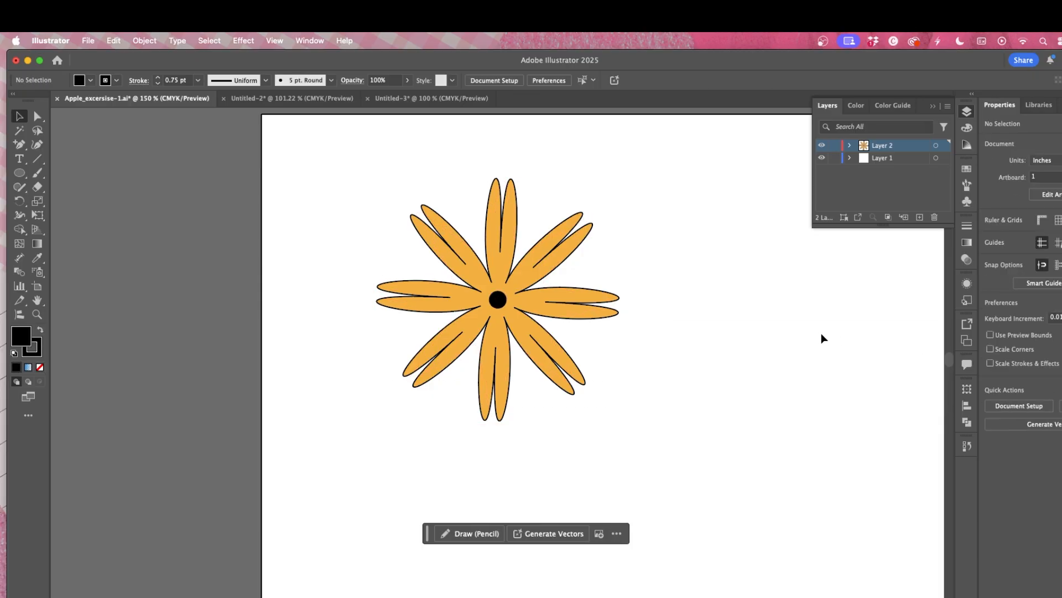
{"action": "left_click_drag", "start_coordinate": [546, 298], "coordinate": [443, 250]}
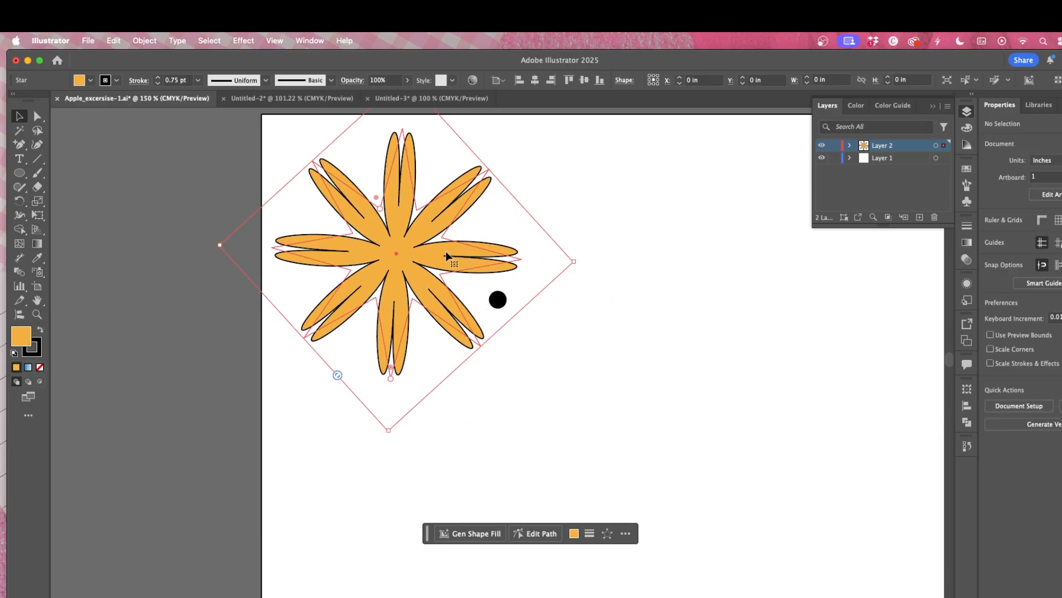
{"action": "key", "text": "super+z"}
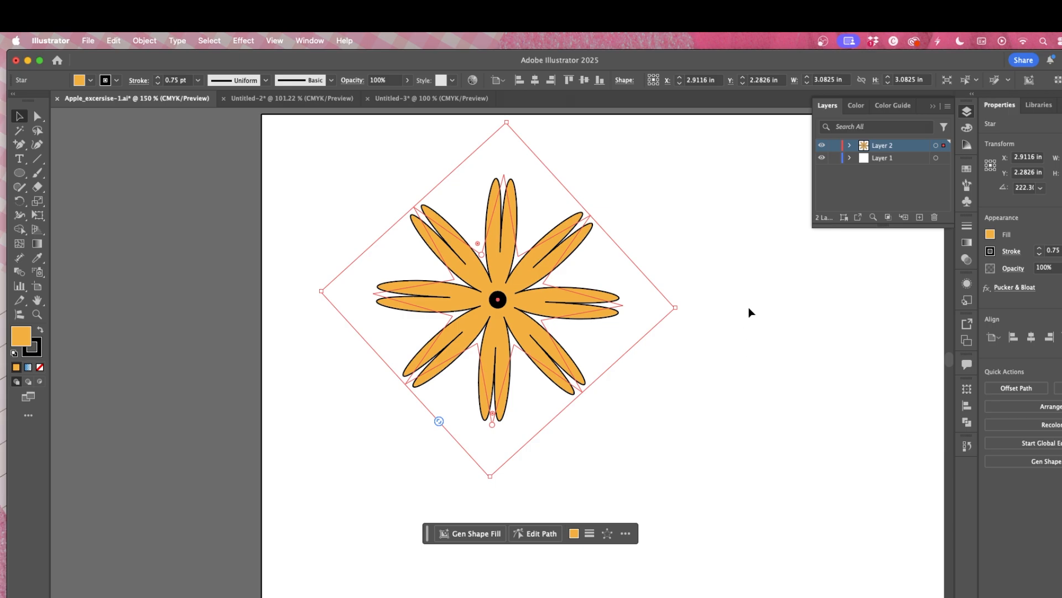
{"action": "left_click", "coordinate": [741, 313]}
{"action": "left_click_drag", "start_coordinate": [462, 252], "coordinate": [756, 407]}
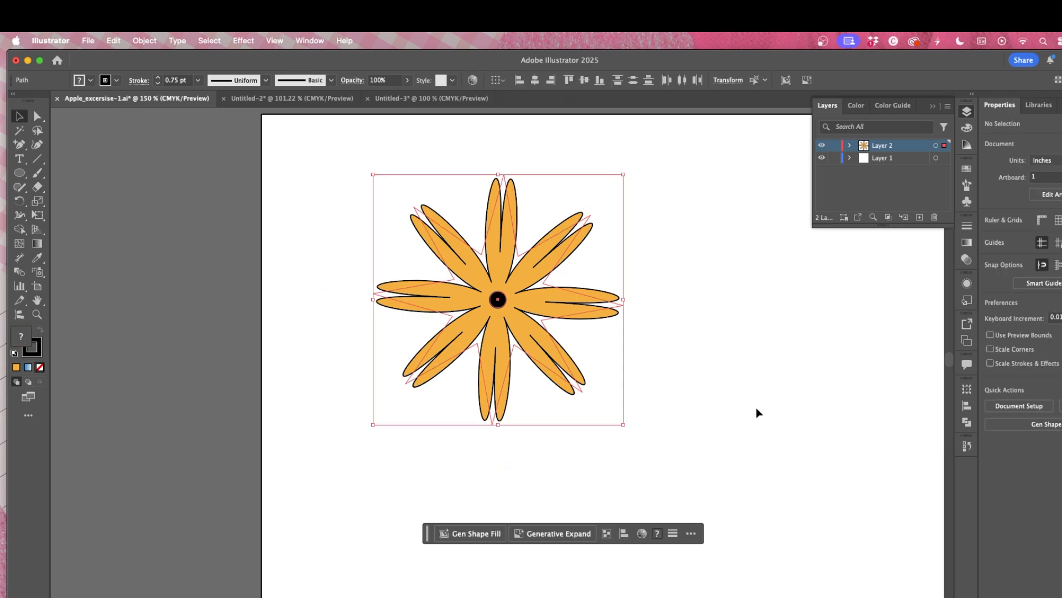
{"action": "left_click", "coordinate": [750, 342]}
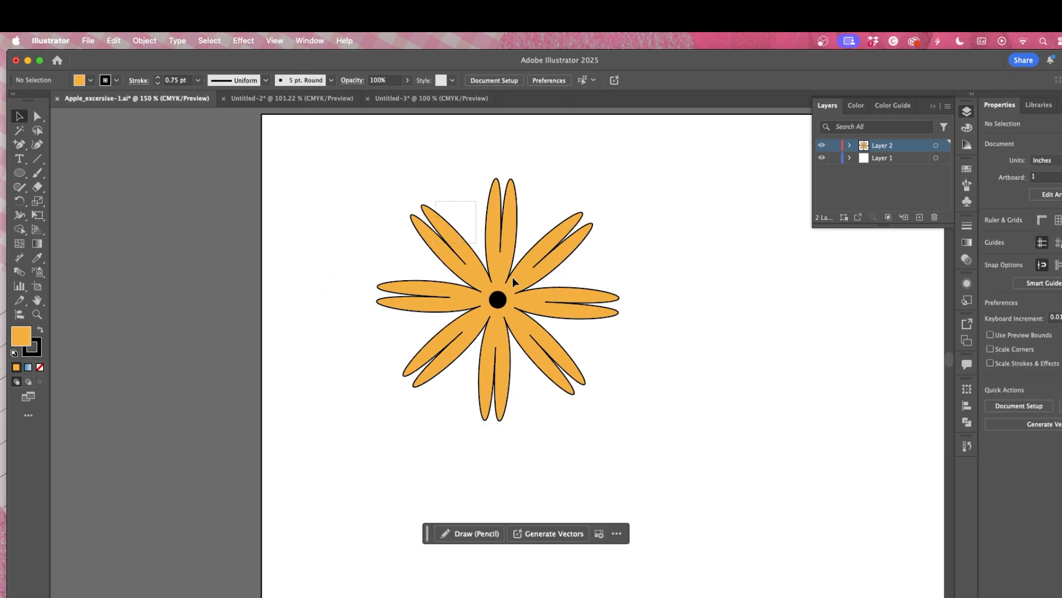
{"action": "left_click", "coordinate": [512, 277]}
{"action": "left_click", "coordinate": [993, 387]}
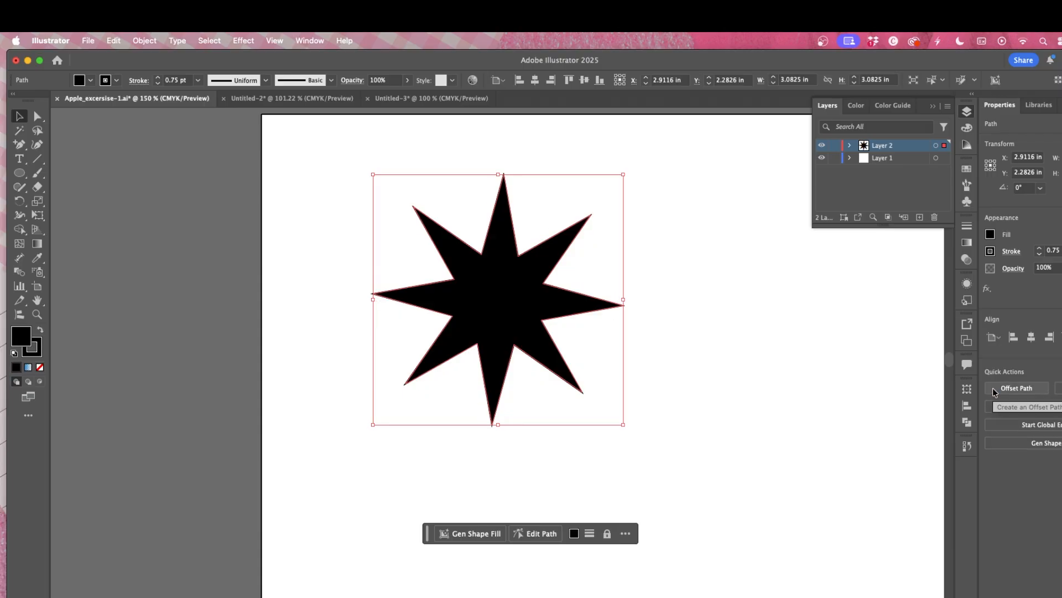
{"action": "key", "text": "super"}
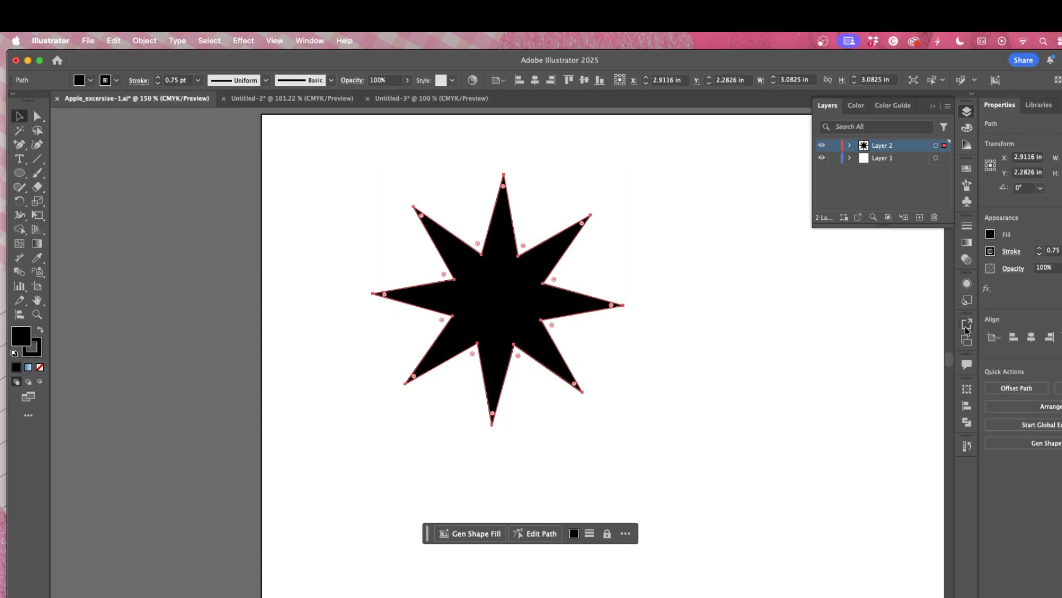
{"action": "key", "text": "super+z"}
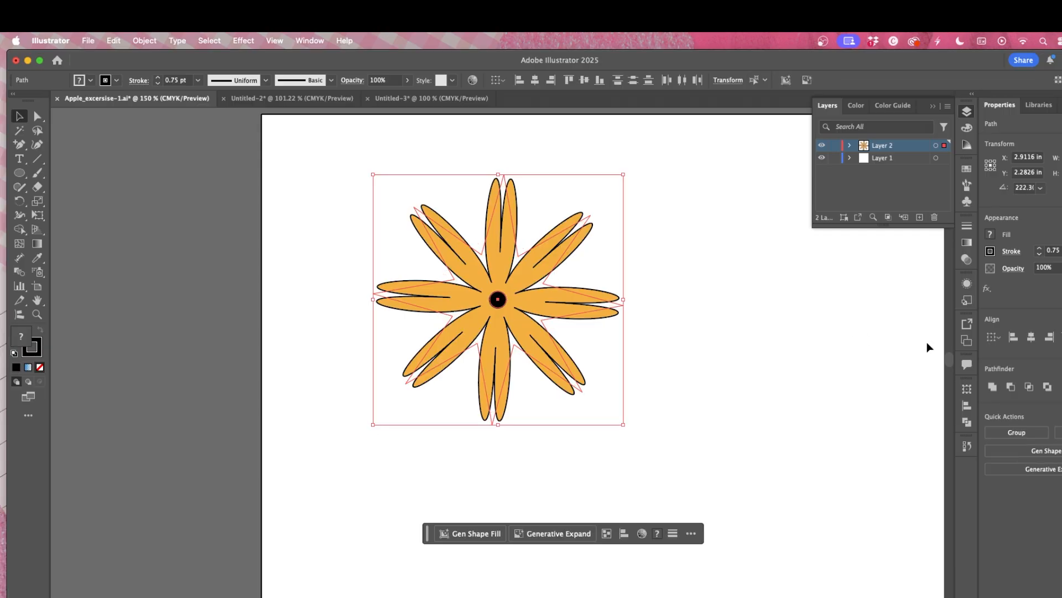
Step: Group the flower with its centre circle and move the group toward the artboard's upper-left
{"action": "right_click", "coordinate": [529, 264]}
{"action": "left_click", "coordinate": [562, 310]}
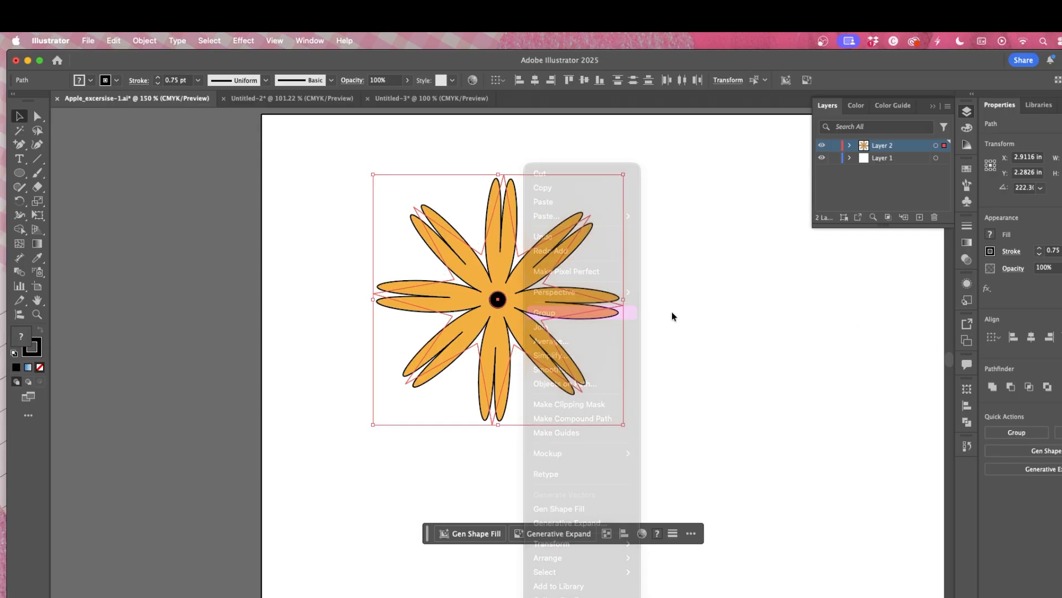
{"action": "left_click", "coordinate": [735, 318]}
{"action": "left_click_drag", "start_coordinate": [561, 303], "coordinate": [458, 258]}
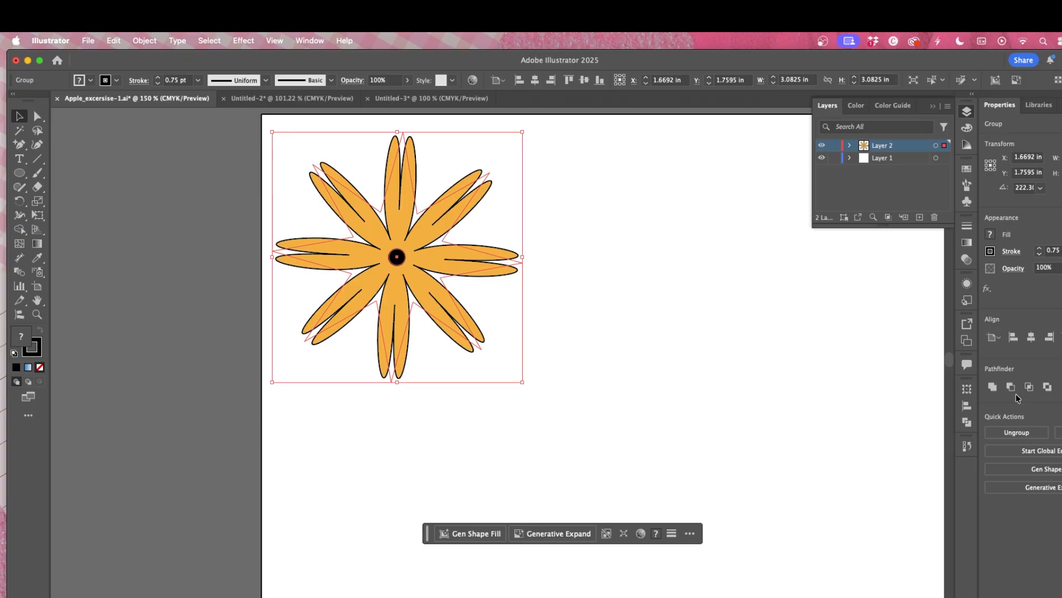
Step: Try the Minus Front pathfinder on the flower group, then undo it
{"action": "left_click", "coordinate": [1012, 387]}
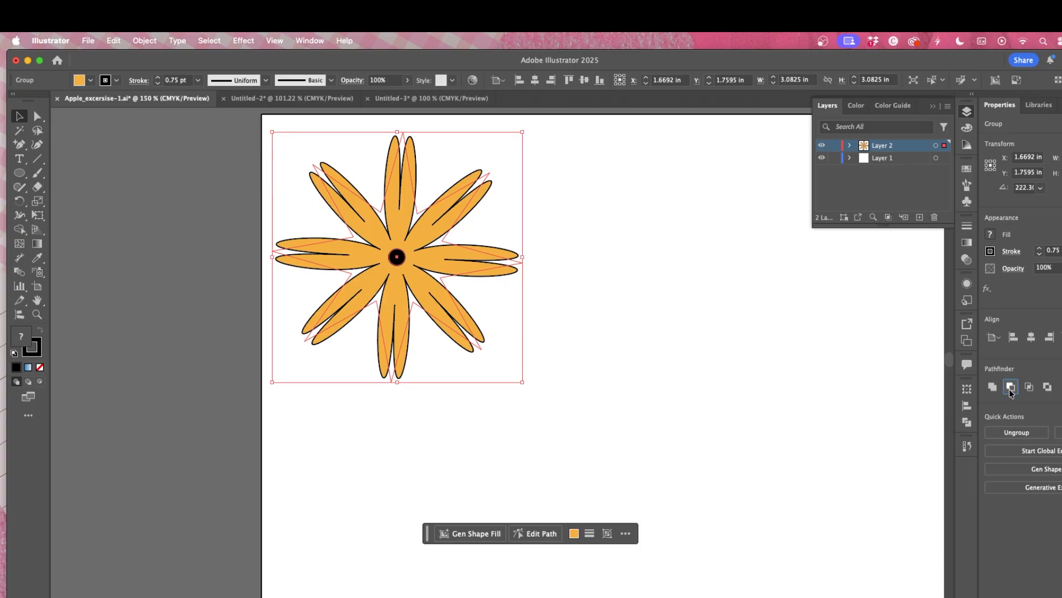
{"action": "left_click", "coordinate": [735, 324]}
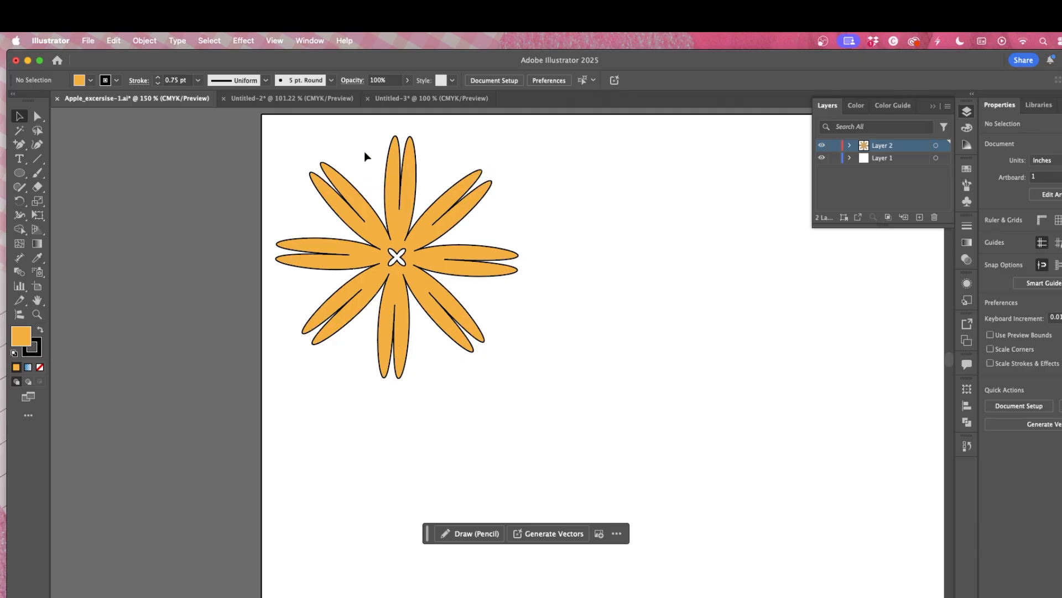
{"action": "left_click_drag", "start_coordinate": [364, 154], "coordinate": [541, 361]}
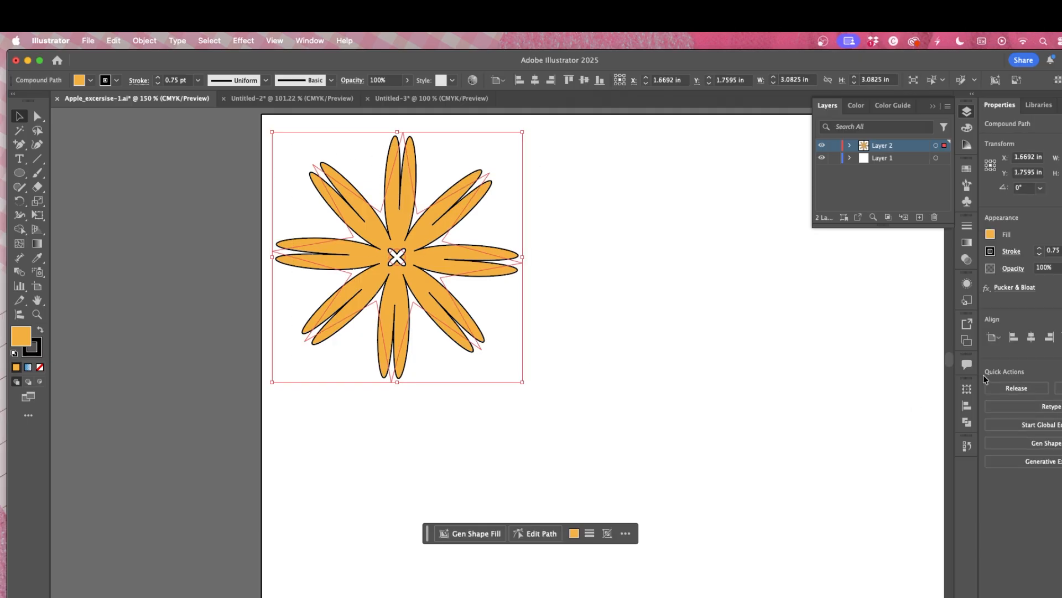
{"action": "key", "text": "super+z"}
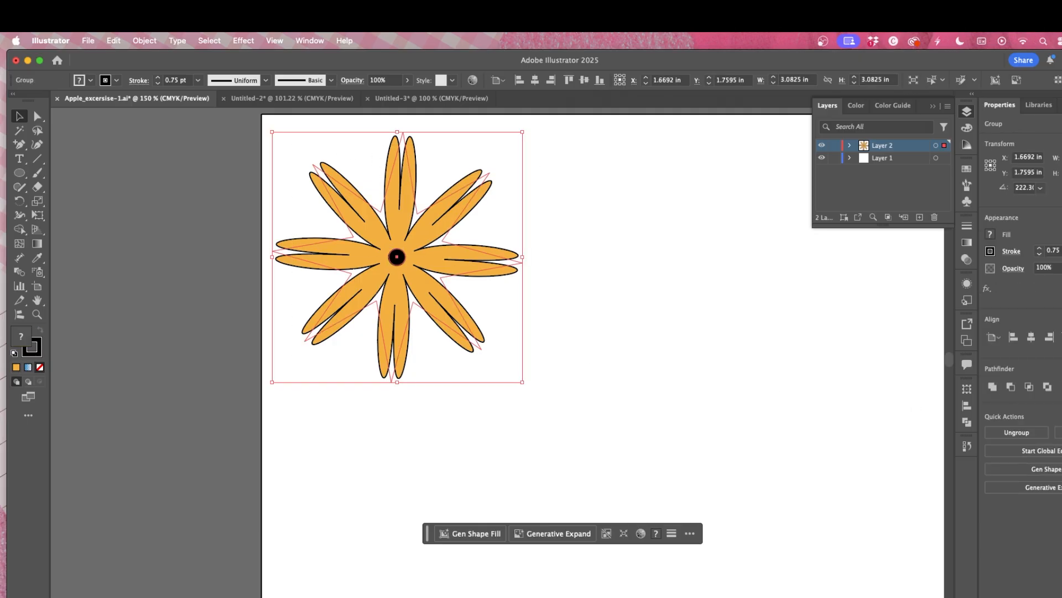
Step: Try the Intersect pathfinder on the flower group, undo it, and deselect
{"action": "left_click", "coordinate": [1030, 387]}
{"action": "key", "text": "super+z"}
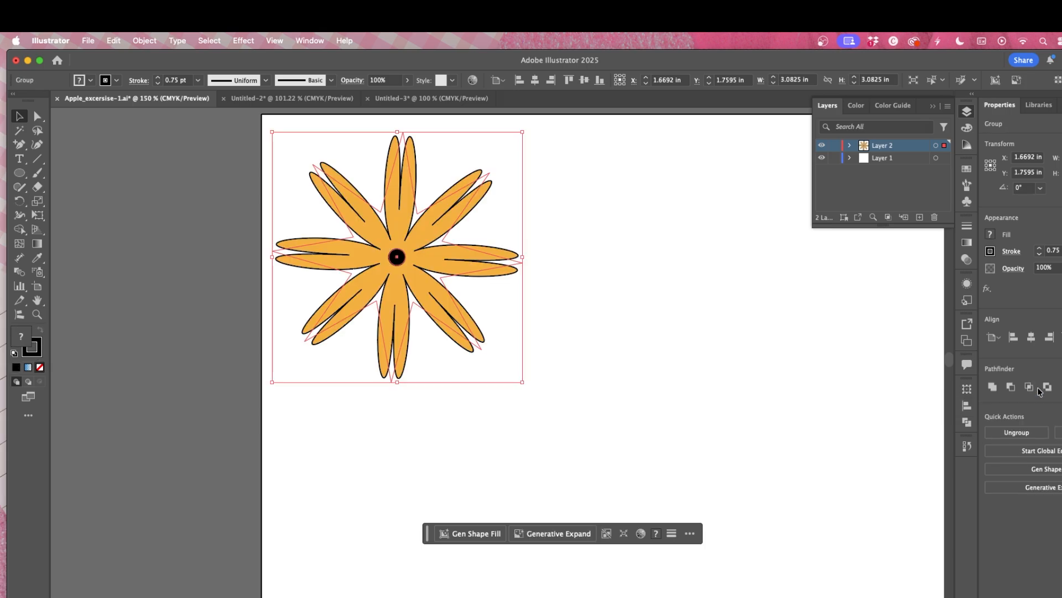
{"action": "key", "text": "super+z"}
{"action": "key", "text": "super+shift+z"}
{"action": "left_click", "coordinate": [586, 307]}
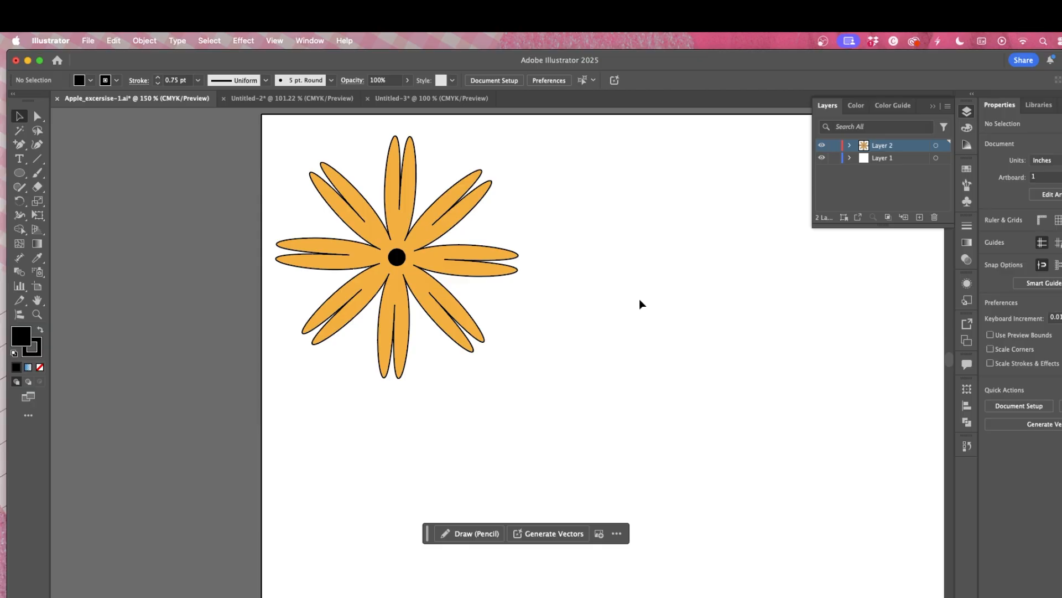
Step: Look over the example cloud, heart and shape drawings in the other open documents before returning to the exercise file
{"action": "left_click", "coordinate": [432, 98]}
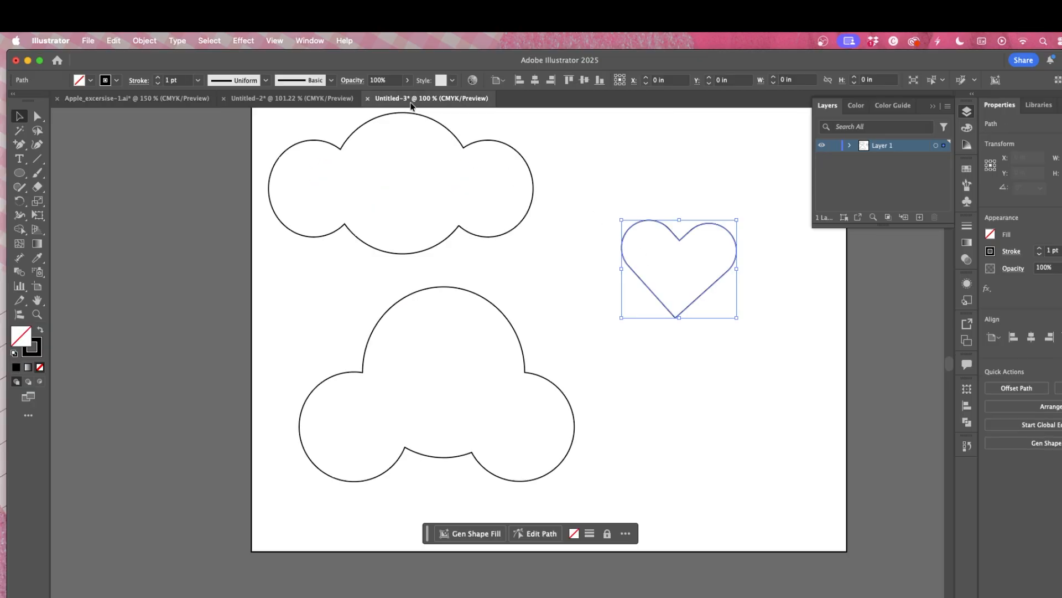
{"action": "left_click", "coordinate": [293, 100]}
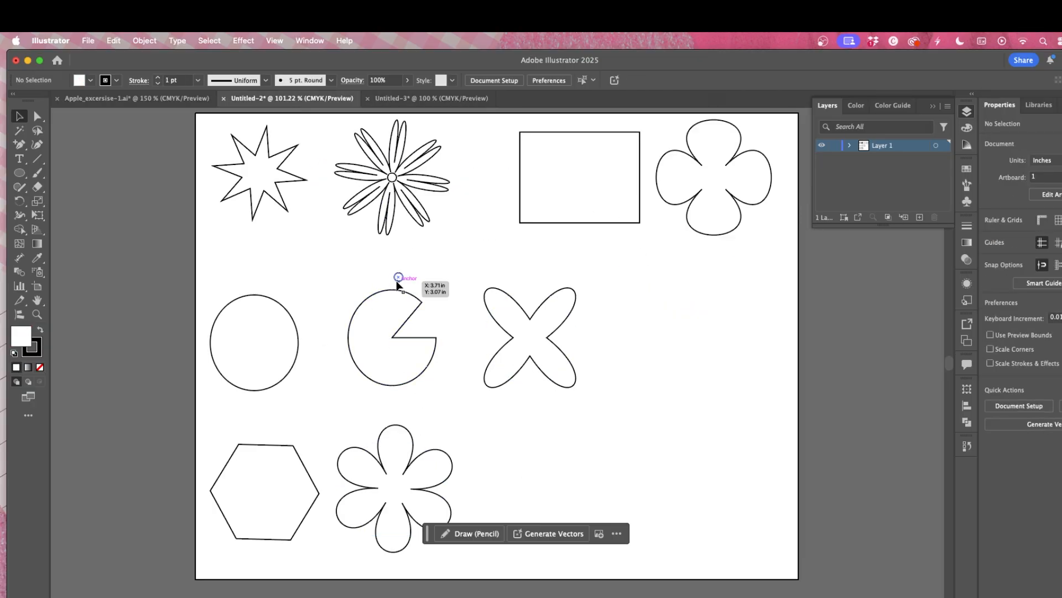
{"action": "left_click", "coordinate": [134, 98]}
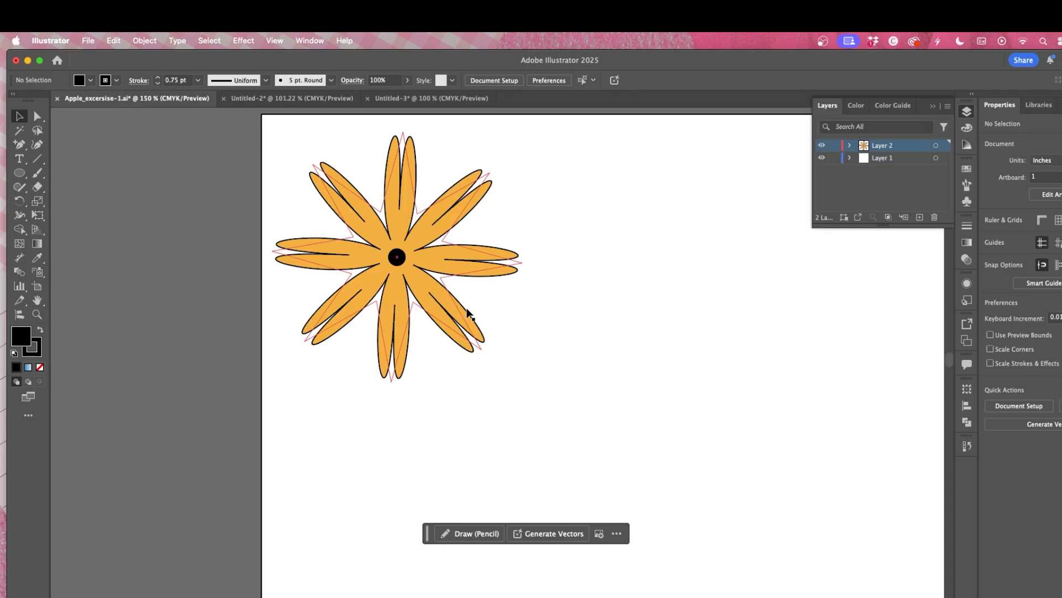
Step: Select the whole flower group and delete it
{"action": "left_click_drag", "start_coordinate": [280, 195], "coordinate": [590, 398]}
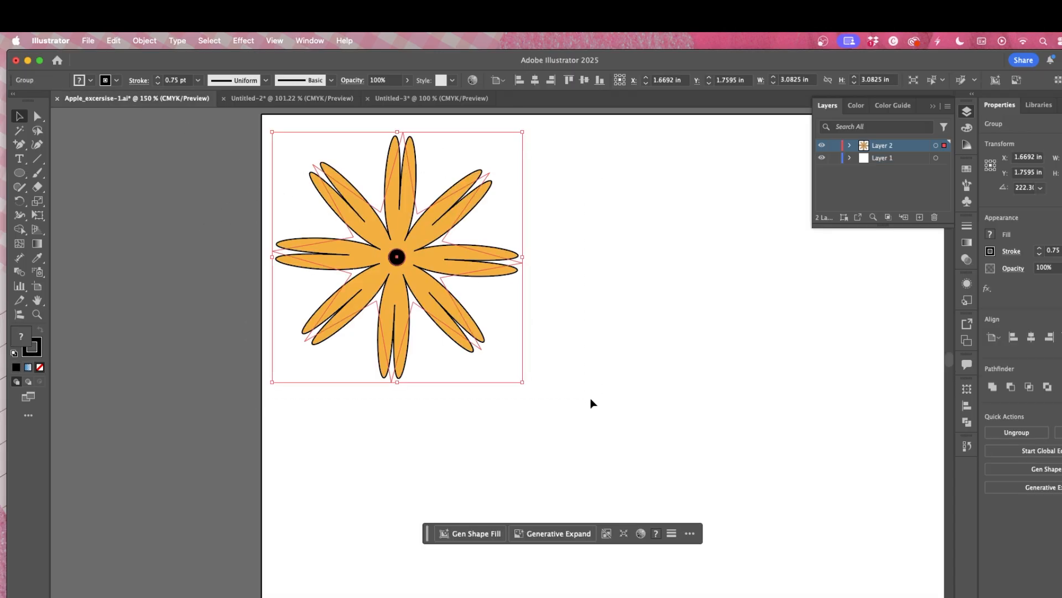
{"action": "key", "text": "Delete"}
Step: Draw a circle about 2.6 in across with the Ellipse tool and set its fill to none
{"action": "left_click_drag", "start_coordinate": [19, 172], "coordinate": [68, 198]}
{"action": "left_click_drag", "start_coordinate": [313, 188], "coordinate": [524, 399]}
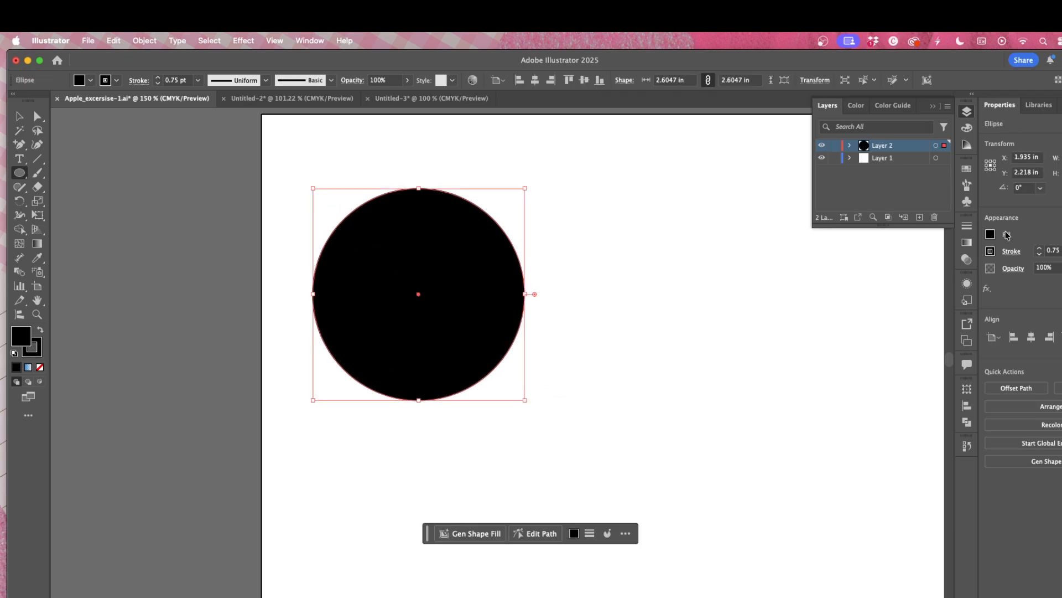
{"action": "left_click", "coordinate": [991, 235]}
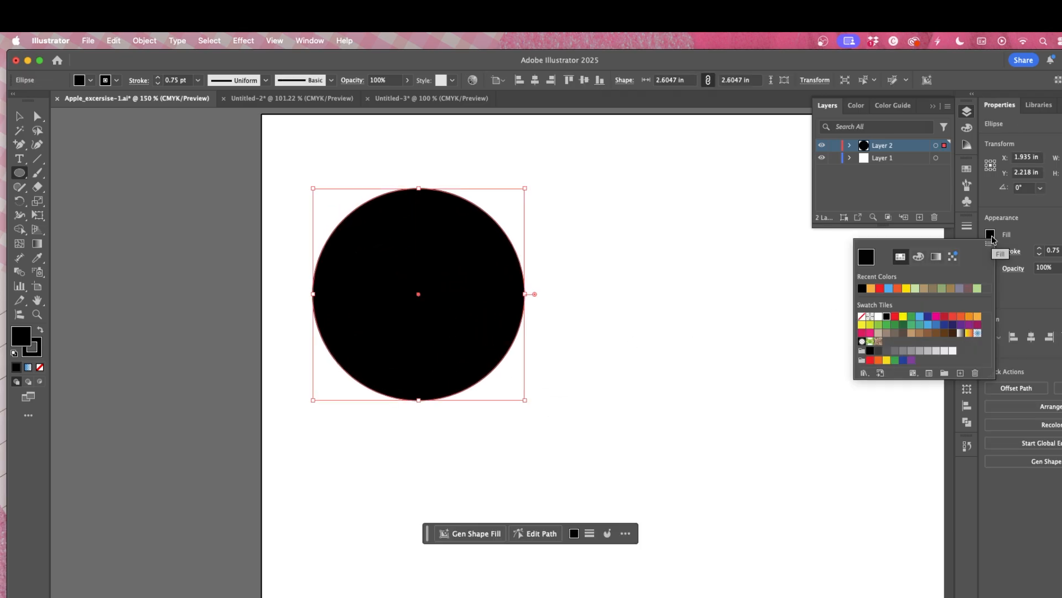
{"action": "left_click", "coordinate": [861, 316]}
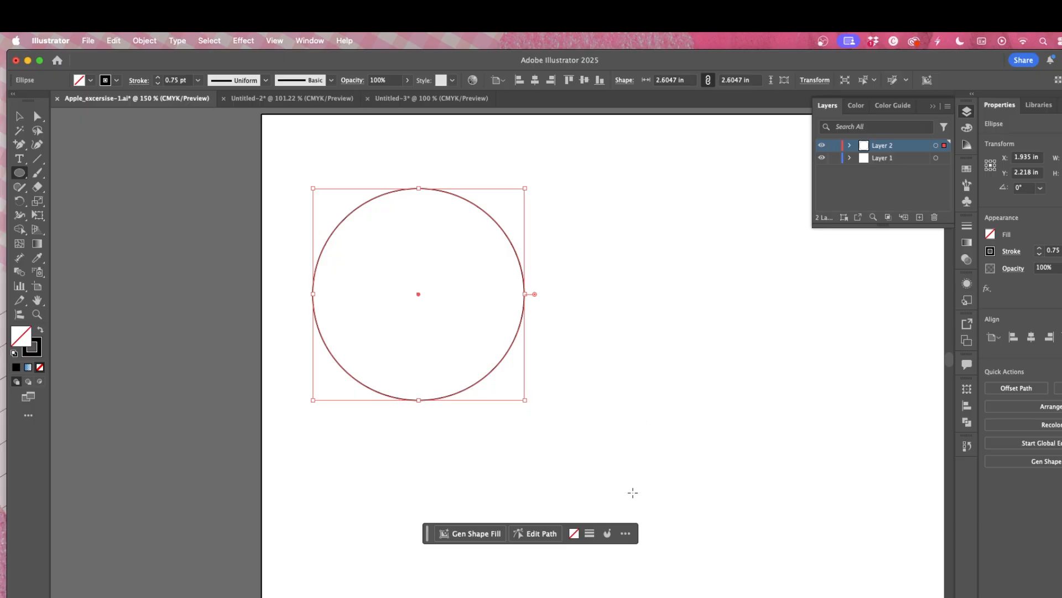
{"action": "left_click_drag", "start_coordinate": [599, 553], "coordinate": [683, 559]}
{"action": "key", "text": "super+z"}
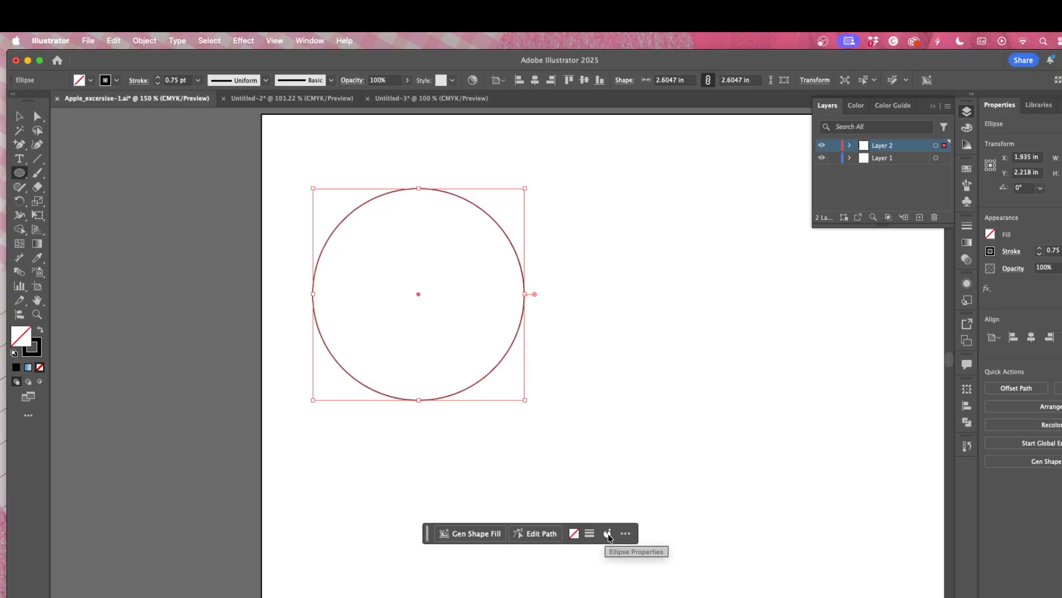
Step: Turn the circle into a pie by setting its pie start angle to 50°
{"action": "left_click", "coordinate": [608, 535]}
{"action": "left_click", "coordinate": [627, 570]}
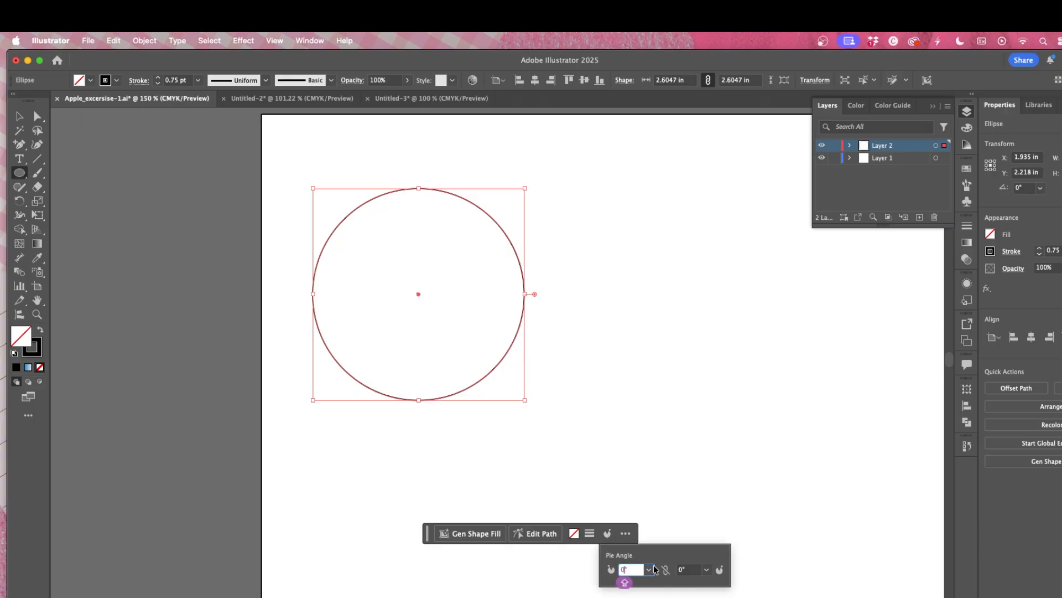
{"action": "type", "text": "5"}
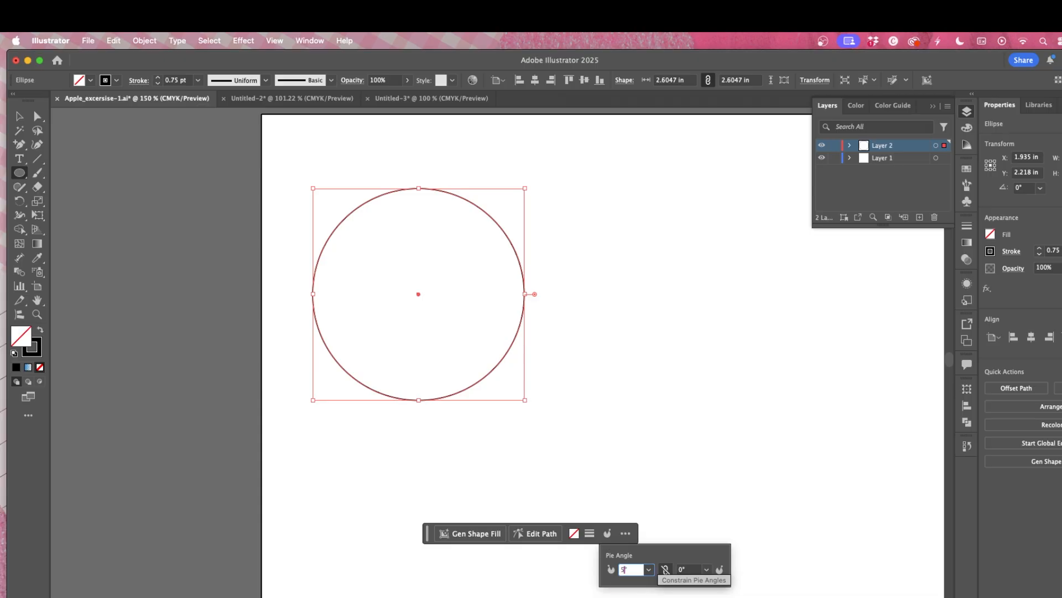
{"action": "key", "text": "Return"}
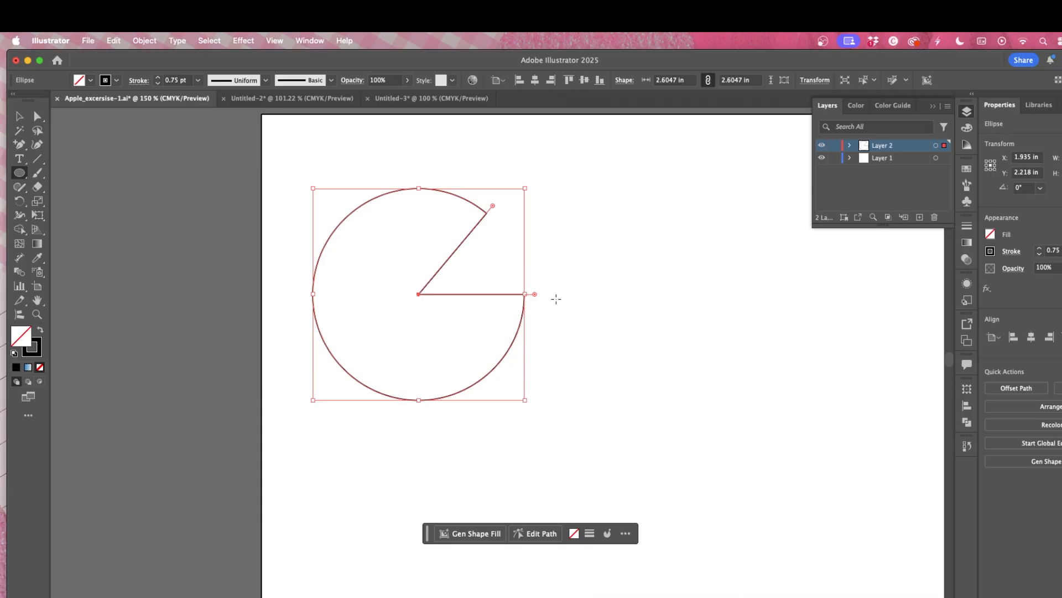
Step: Drag the pie's angle handle to try different wedge openings
{"action": "left_click", "coordinate": [636, 299]}
{"action": "left_click", "coordinate": [539, 389]}
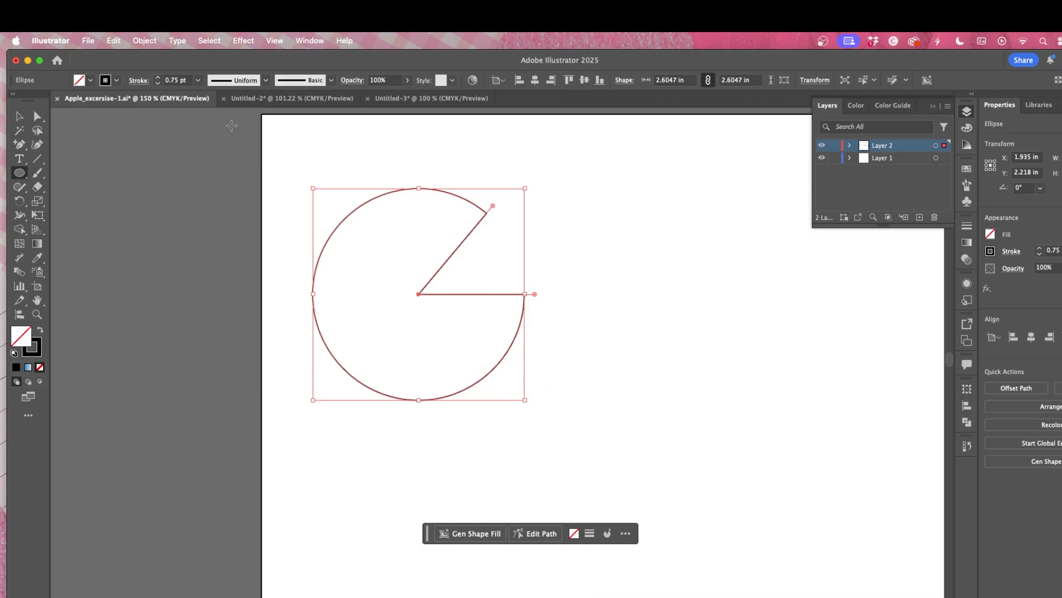
{"action": "left_click", "coordinate": [22, 118]}
{"action": "left_click", "coordinate": [547, 238]}
{"action": "left_click", "coordinate": [486, 217]}
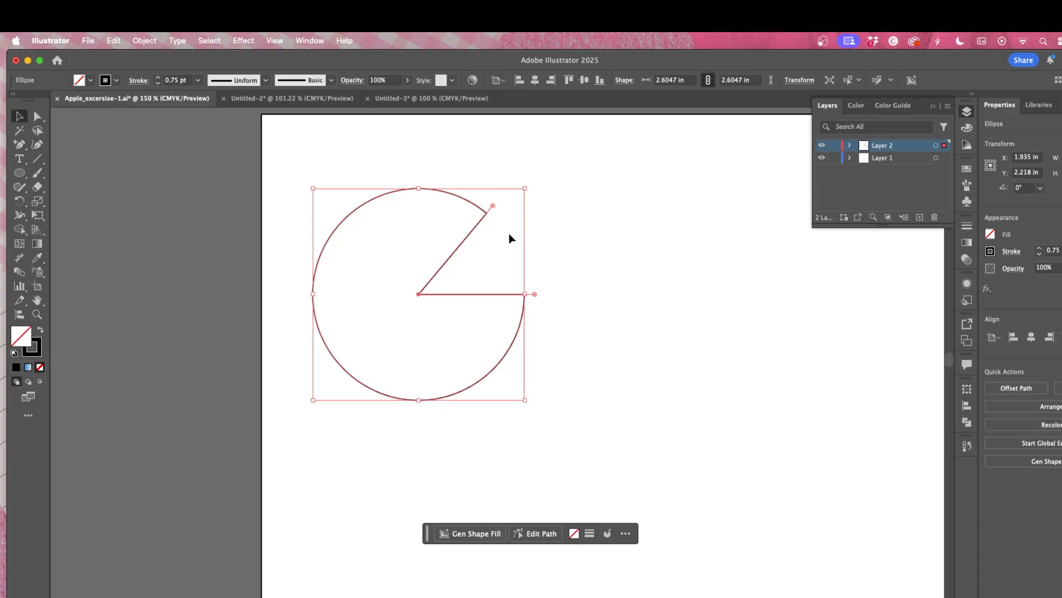
{"action": "left_click_drag", "start_coordinate": [492, 205], "coordinate": [456, 167]}
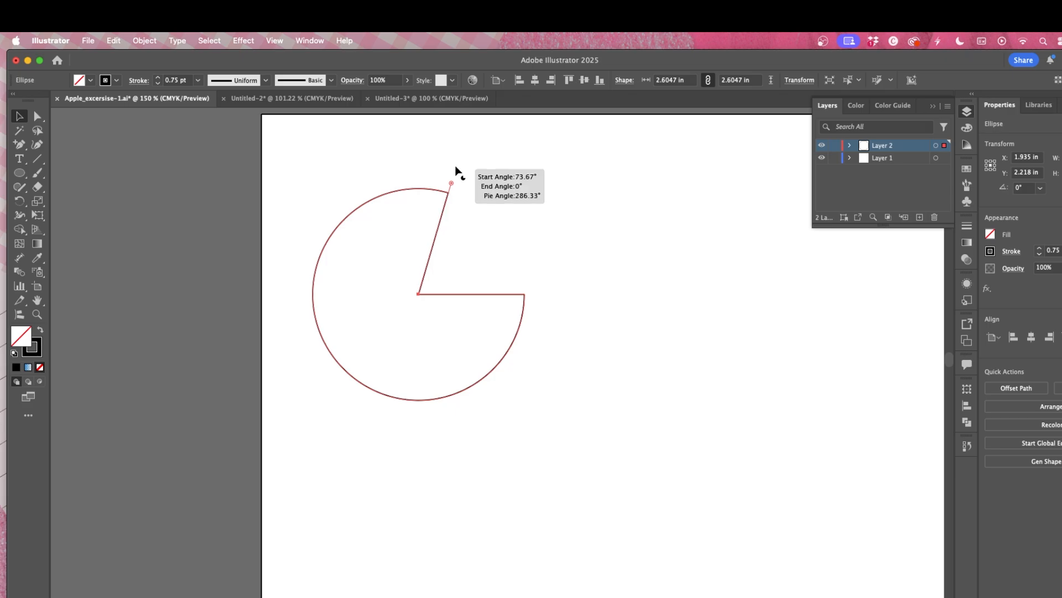
{"action": "left_click_drag", "start_coordinate": [456, 167], "coordinate": [505, 246]}
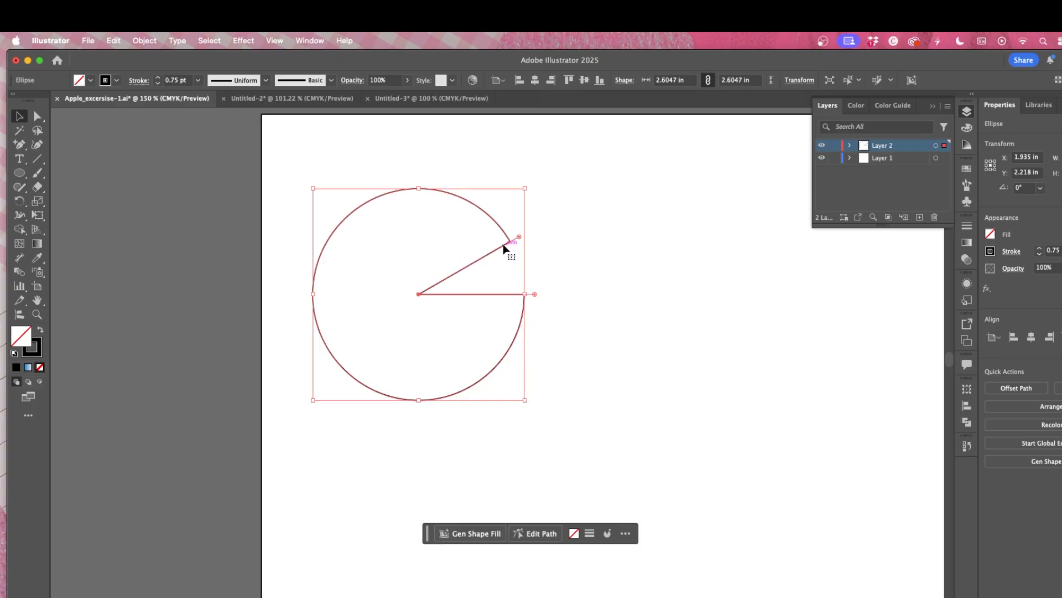
Step: Set the pie start angle to 50° again
{"action": "left_click", "coordinate": [607, 533]}
{"action": "left_click", "coordinate": [634, 569]}
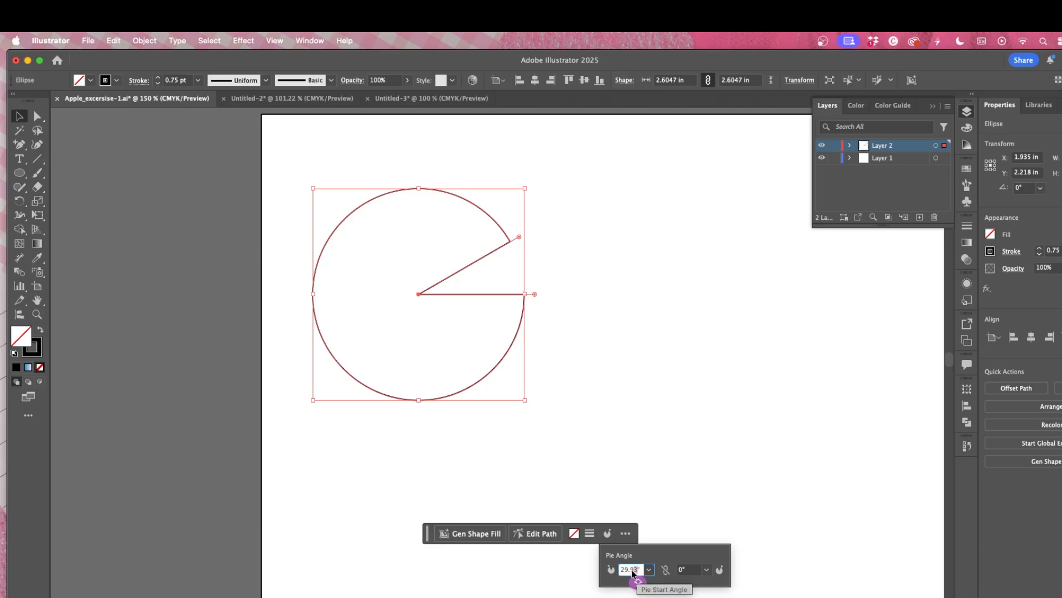
{"action": "type", "text": "50"}
{"action": "key", "text": "Return"}
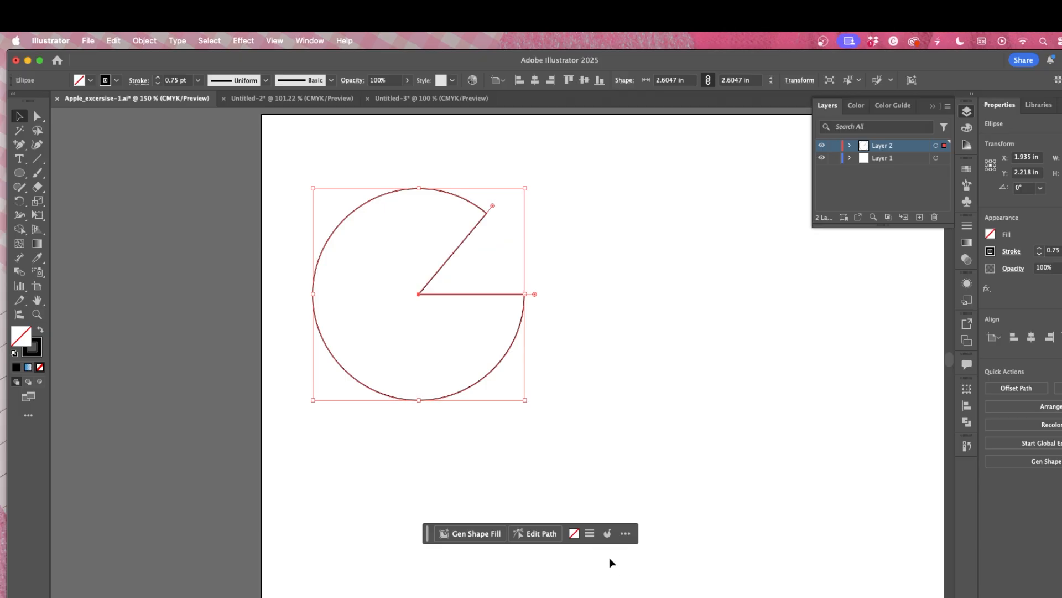
Step: Round the pie's wedge corners to about 0.3 in and smooth the path slightly
{"action": "left_click", "coordinate": [542, 532]}
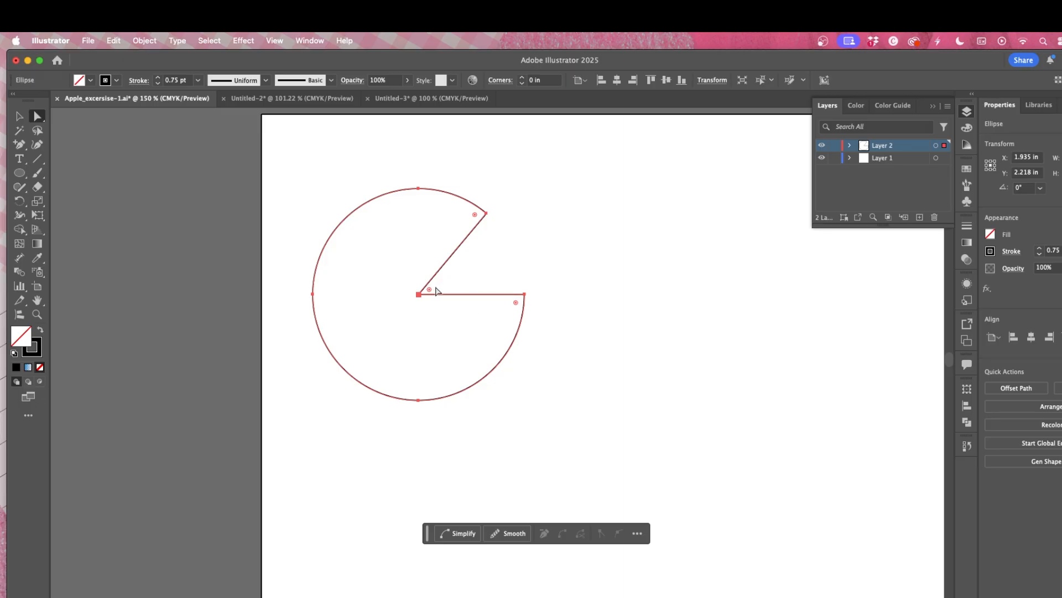
{"action": "left_click_drag", "start_coordinate": [436, 290], "coordinate": [477, 283]}
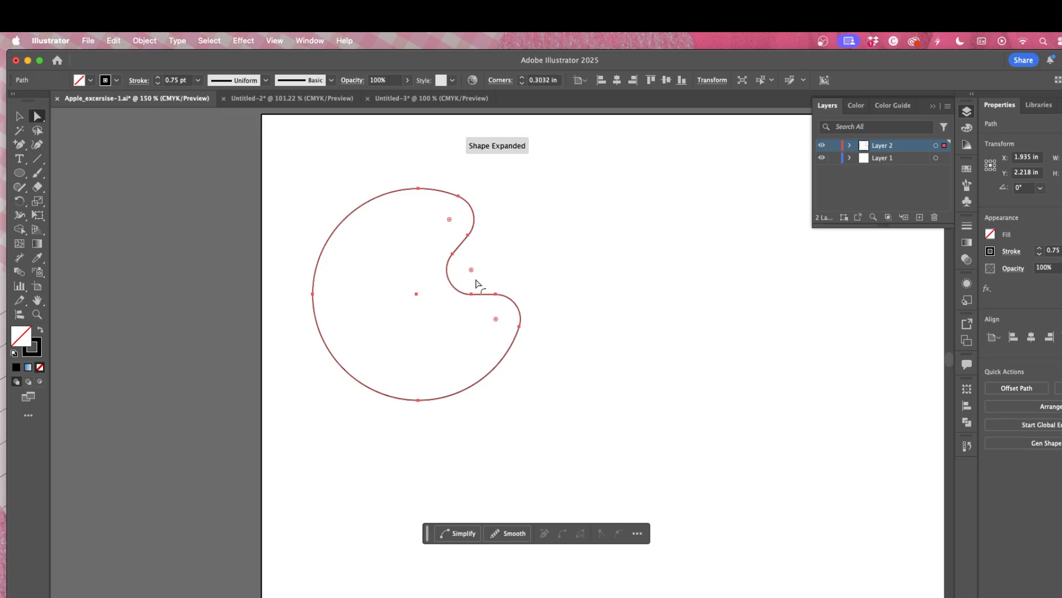
{"action": "left_click", "coordinate": [507, 533]}
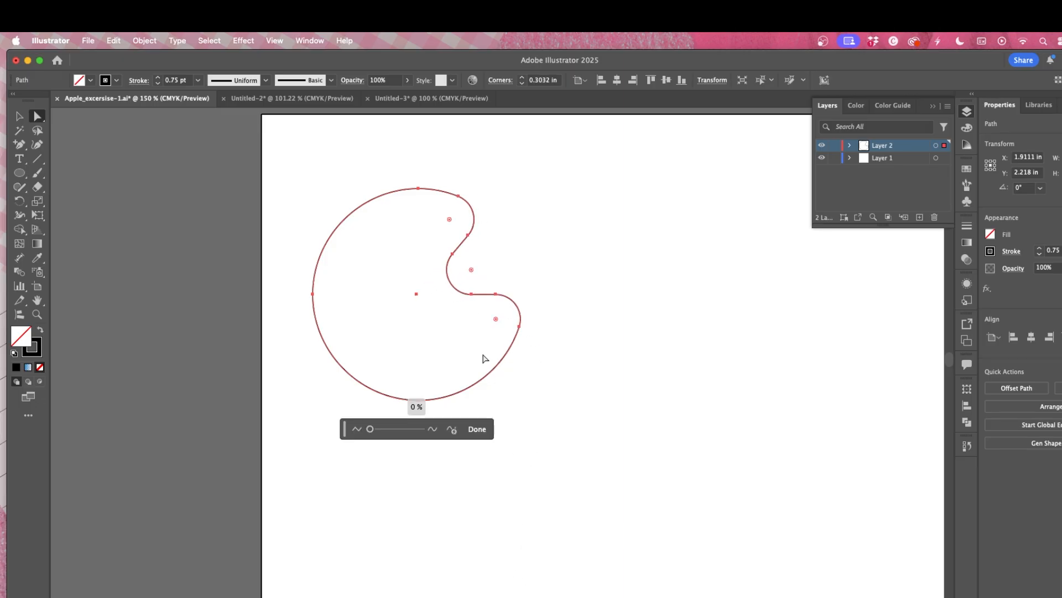
{"action": "mouse_move", "coordinate": [372, 430]}
{"action": "left_mouse_down"}
{"action": "mouse_move", "coordinate": [421, 432]}
{"action": "mouse_move", "coordinate": [381, 432]}
{"action": "left_mouse_up"}
{"action": "left_click", "coordinate": [474, 432]}
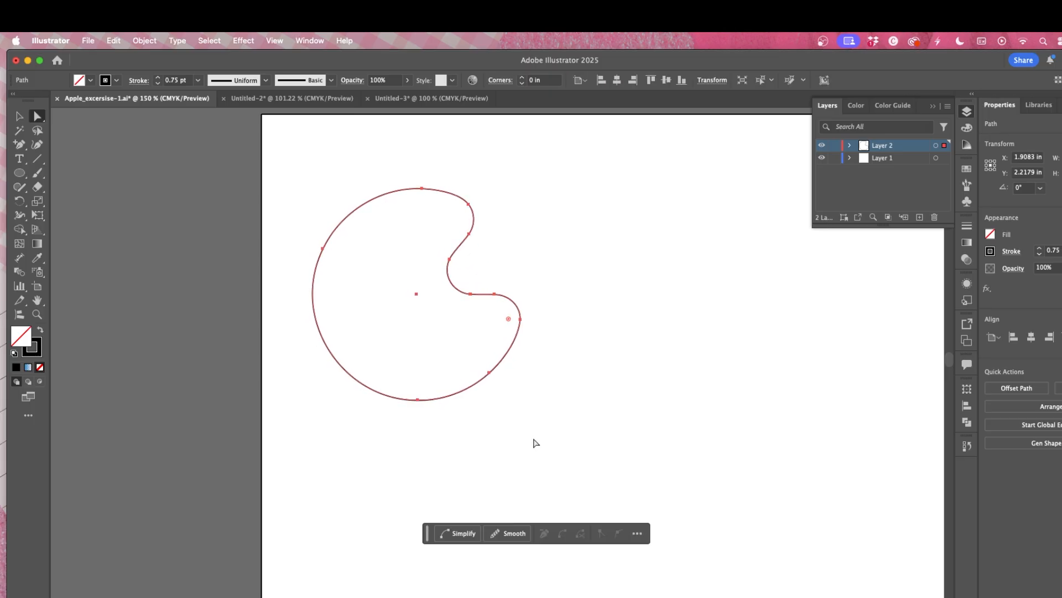
Step: Simplify the rounded pie path, reducing its anchor points
{"action": "left_click", "coordinate": [446, 531]}
{"action": "mouse_move", "coordinate": [390, 432]}
{"action": "left_mouse_down"}
{"action": "mouse_move", "coordinate": [367, 432]}
{"action": "mouse_move", "coordinate": [389, 433]}
{"action": "left_mouse_up"}
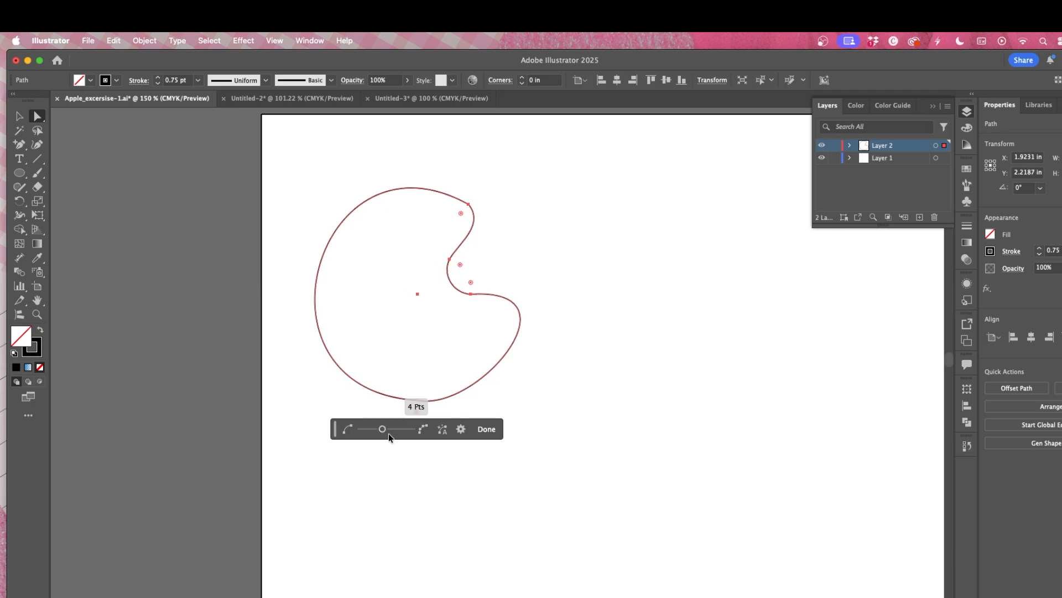
{"action": "left_click", "coordinate": [497, 430]}
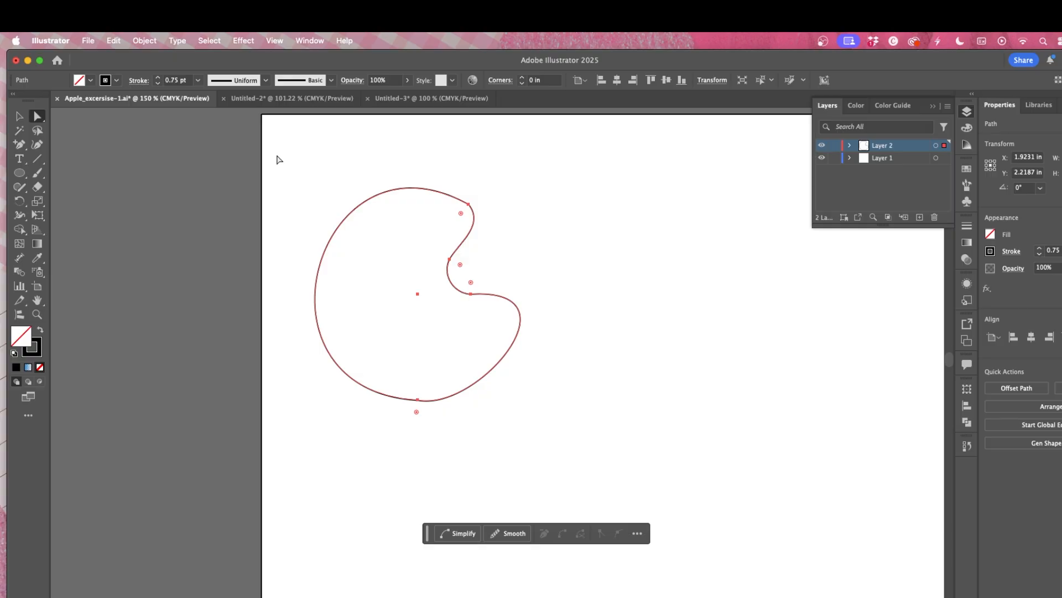
Step: Check the reference shapes document, then delete the rounded pie shape
{"action": "left_click", "coordinate": [330, 99]}
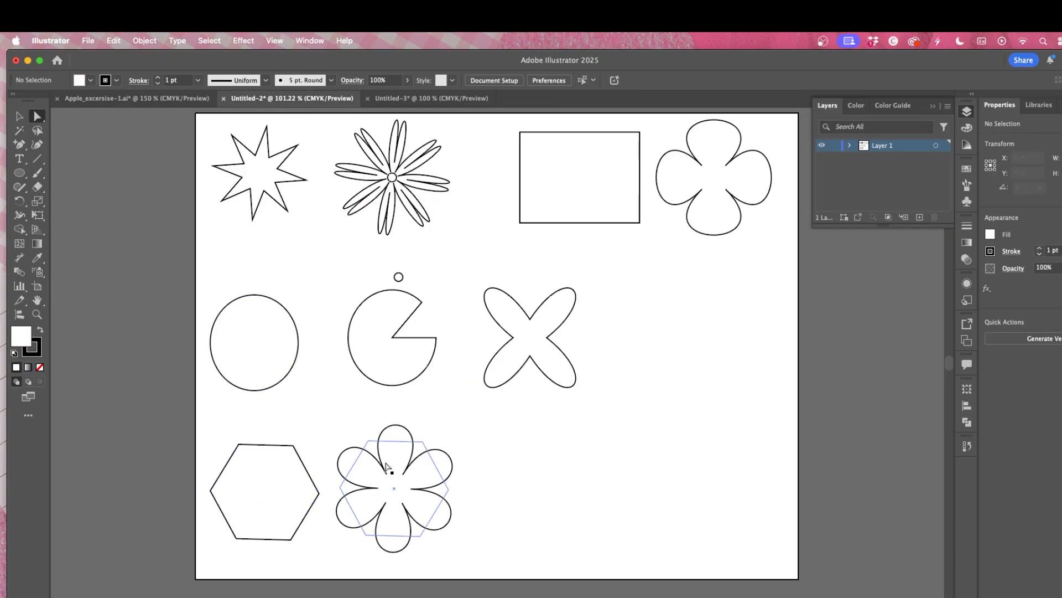
{"action": "left_click", "coordinate": [141, 98]}
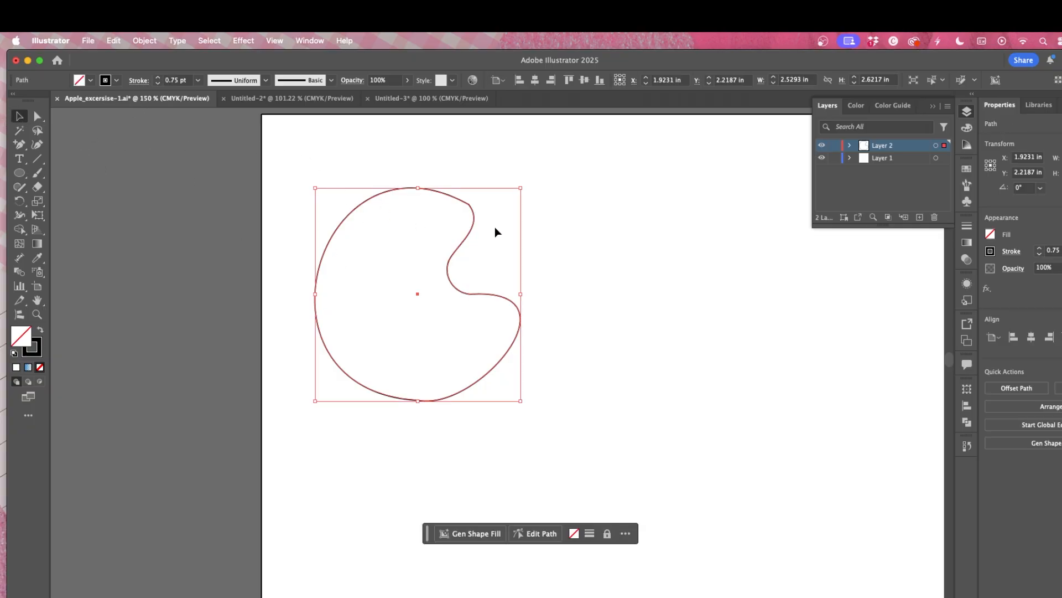
{"action": "key", "text": "Delete"}
Step: Draw a hexagon about 2.1 in wide with the Polygon tool and move it toward the artboard's centre
{"action": "left_click", "coordinate": [20, 172]}
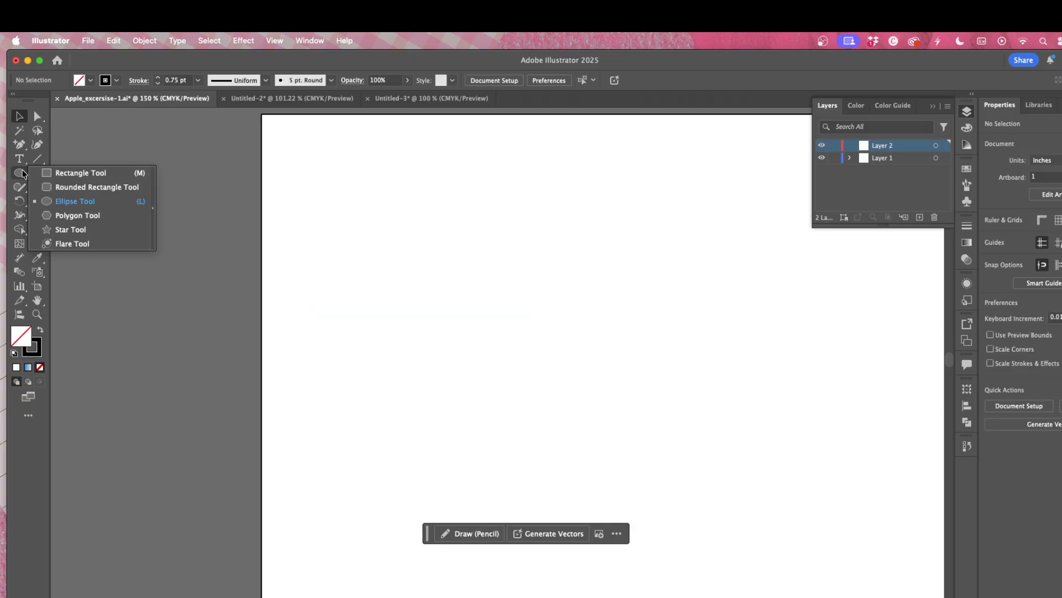
{"action": "left_click", "coordinate": [72, 215]}
{"action": "left_click_drag", "start_coordinate": [408, 199], "coordinate": [494, 208]}
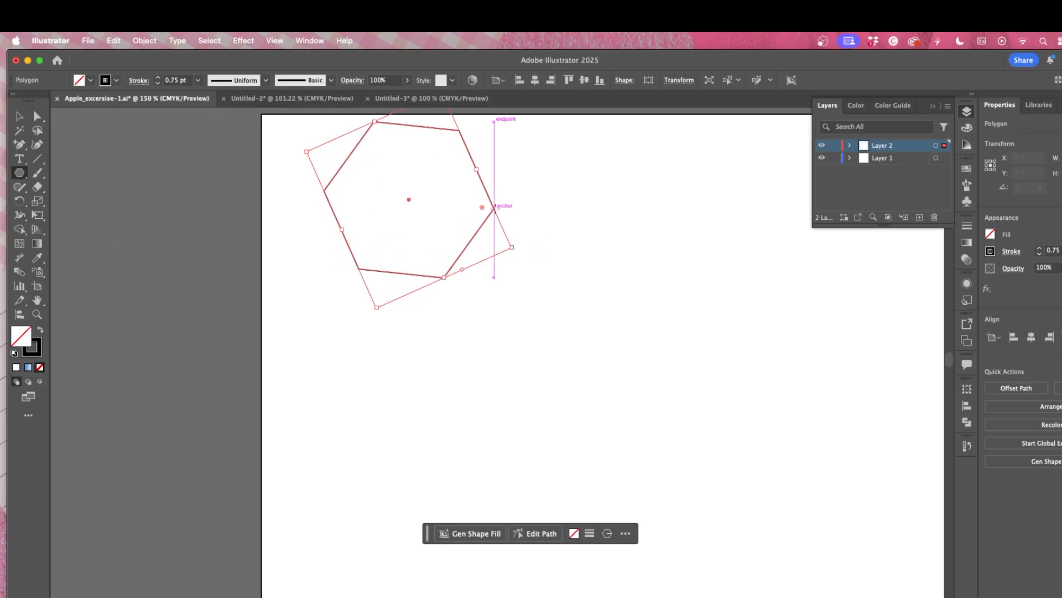
{"action": "key", "text": "v"}
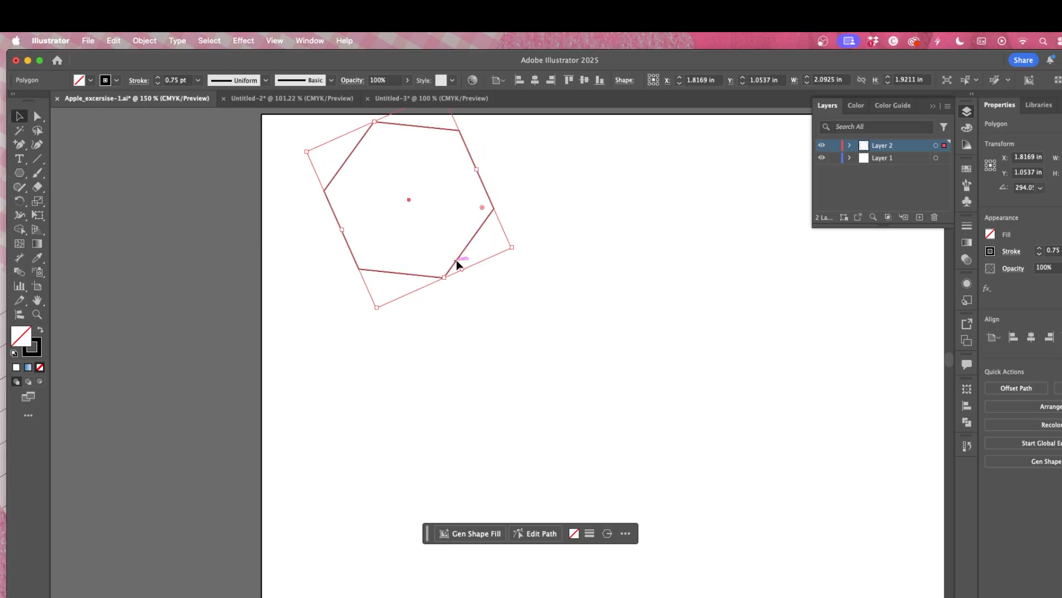
{"action": "left_click_drag", "start_coordinate": [406, 197], "coordinate": [416, 289]}
Step: Apply a Pucker & Bloat effect with 72% bloat to the hexagon, then deselect it
{"action": "left_click", "coordinate": [275, 41]}
{"action": "mouse_move", "coordinate": [243, 41]}
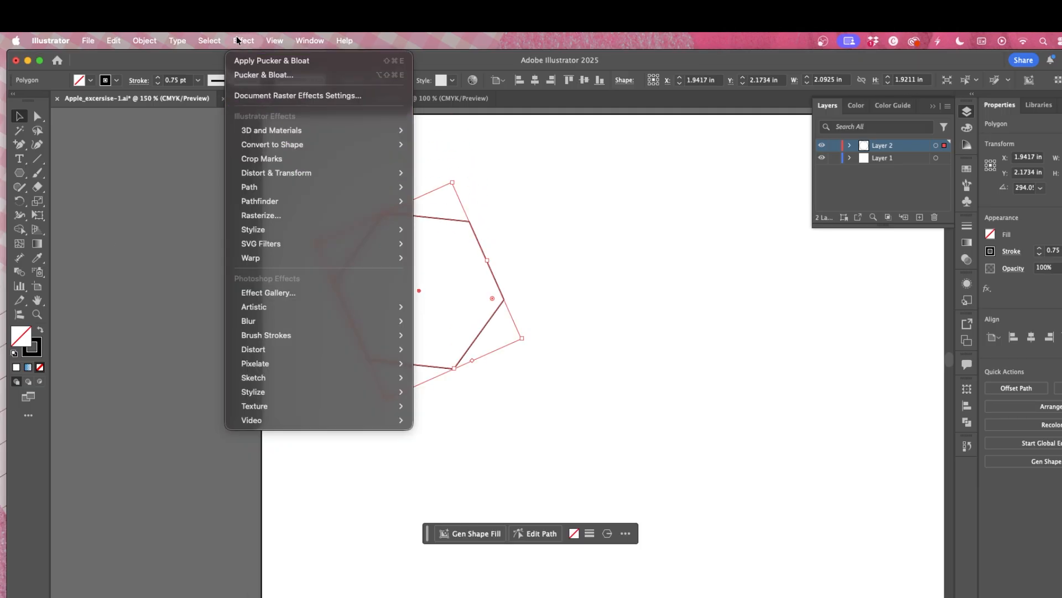
{"action": "mouse_move", "coordinate": [294, 175]}
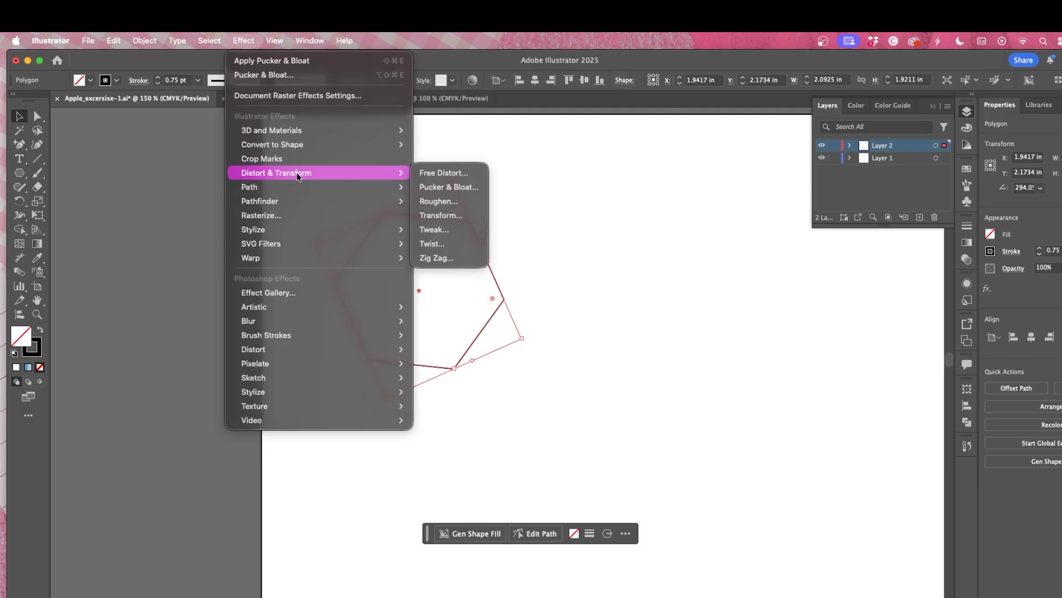
{"action": "left_click", "coordinate": [448, 187]}
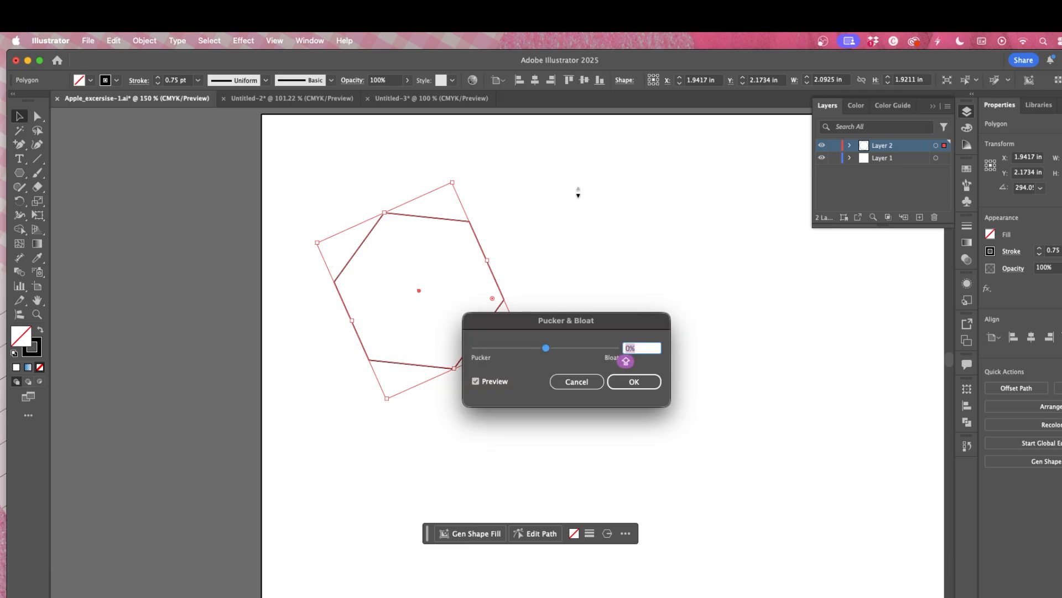
{"action": "type", "text": "72"}
{"action": "key", "text": "Return"}
{"action": "left_click", "coordinate": [606, 226]}
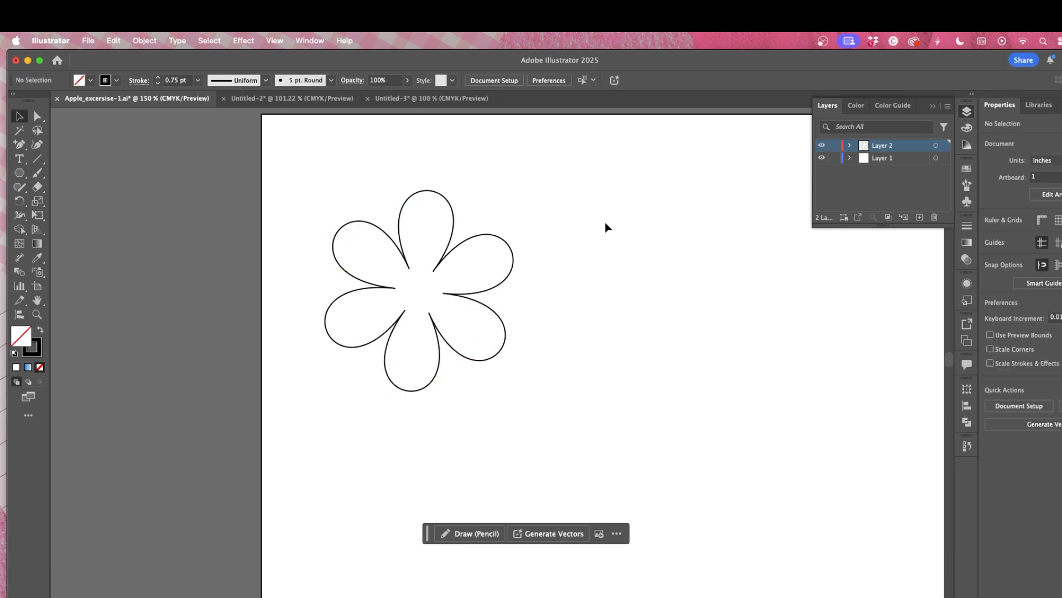
Step: Try increasing the polygon's number of sides, then undo it
{"action": "left_click_drag", "start_coordinate": [486, 300], "coordinate": [523, 293]}
{"action": "left_click", "coordinate": [718, 313]}
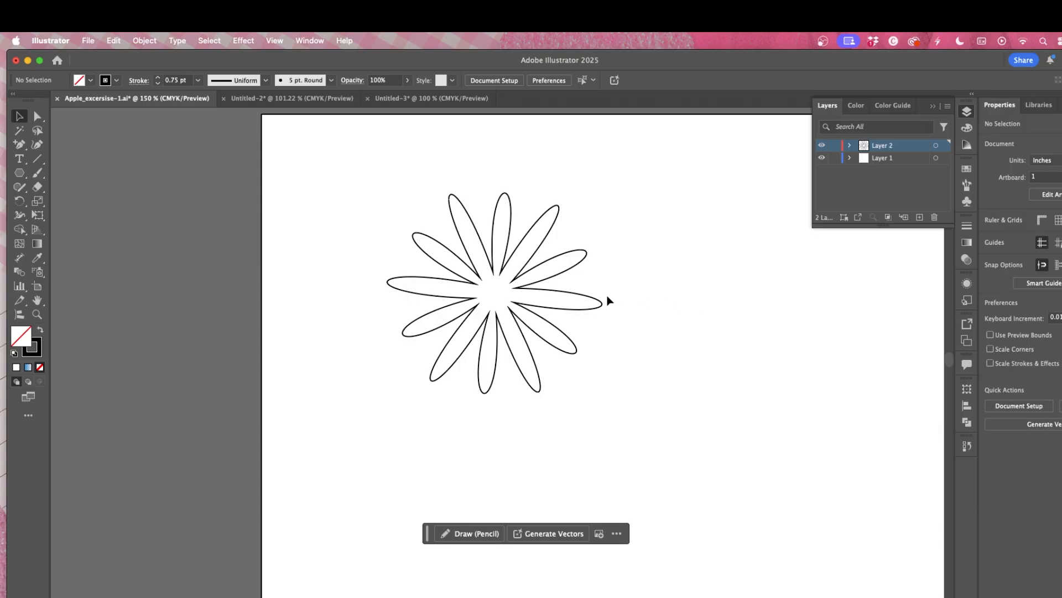
{"action": "key", "text": "super+z"}
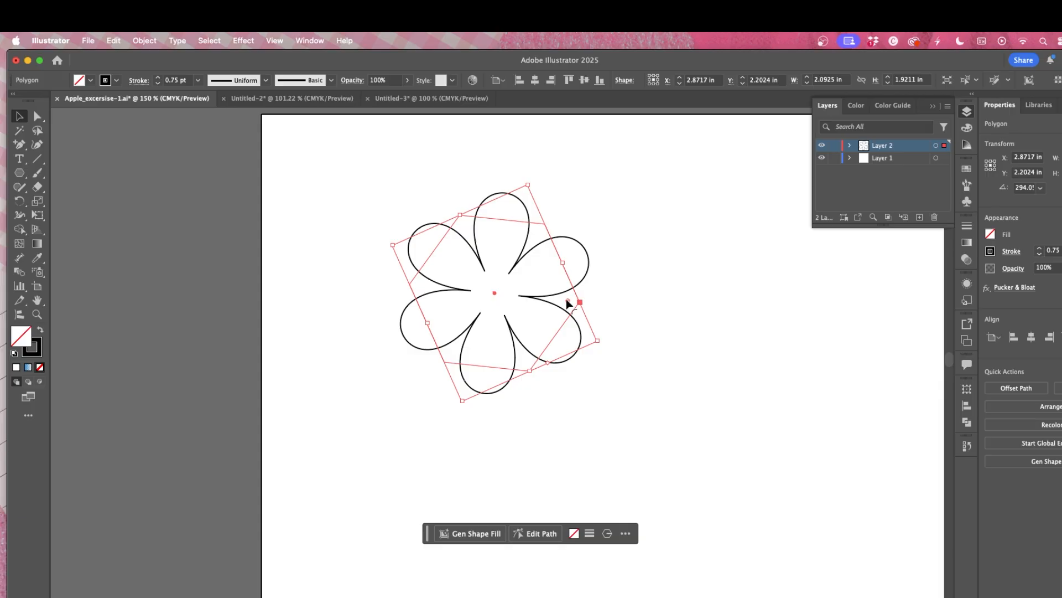
Step: Drag the polygon's side handle to add more sides, giving a many-petalled flower, and deselect
{"action": "left_click_drag", "start_coordinate": [567, 299], "coordinate": [516, 283]}
{"action": "left_click", "coordinate": [667, 302]}
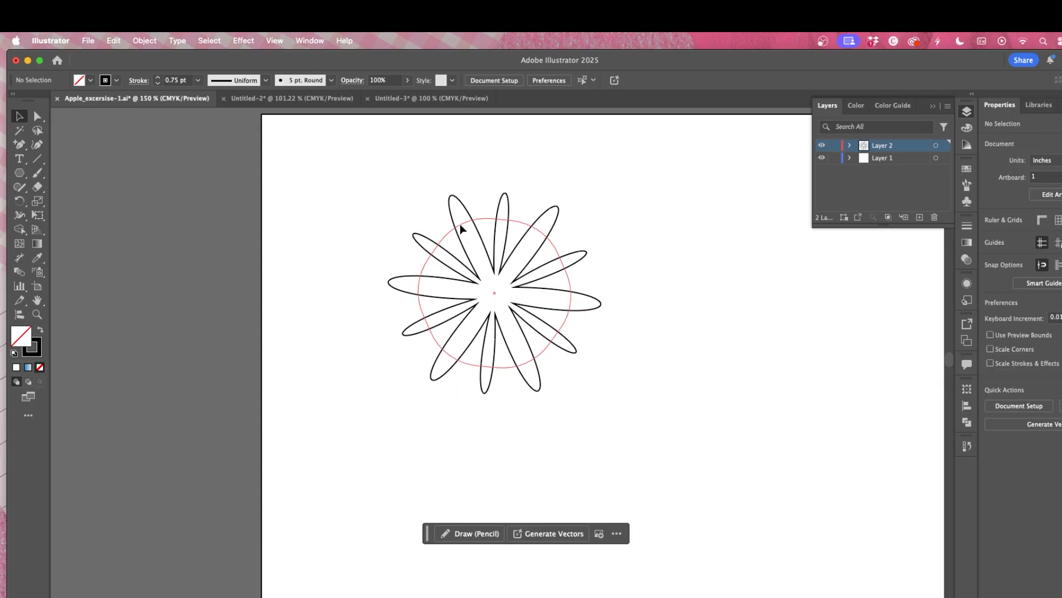
Step: Select the many-petalled flower and move it up toward the artboard's upper left
{"action": "left_click", "coordinate": [495, 264]}
{"action": "left_click", "coordinate": [697, 295]}
{"action": "left_click_drag", "start_coordinate": [469, 281], "coordinate": [387, 254]}
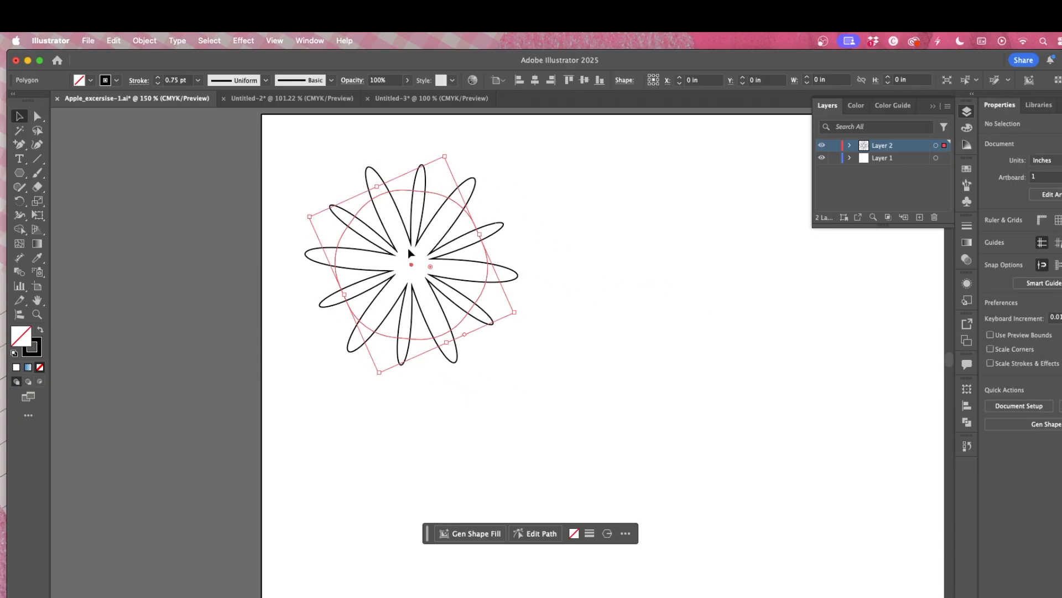
Step: Apply a Radial Repeat to the flower and reduce it to 4 instances
{"action": "left_click", "coordinate": [243, 41]}
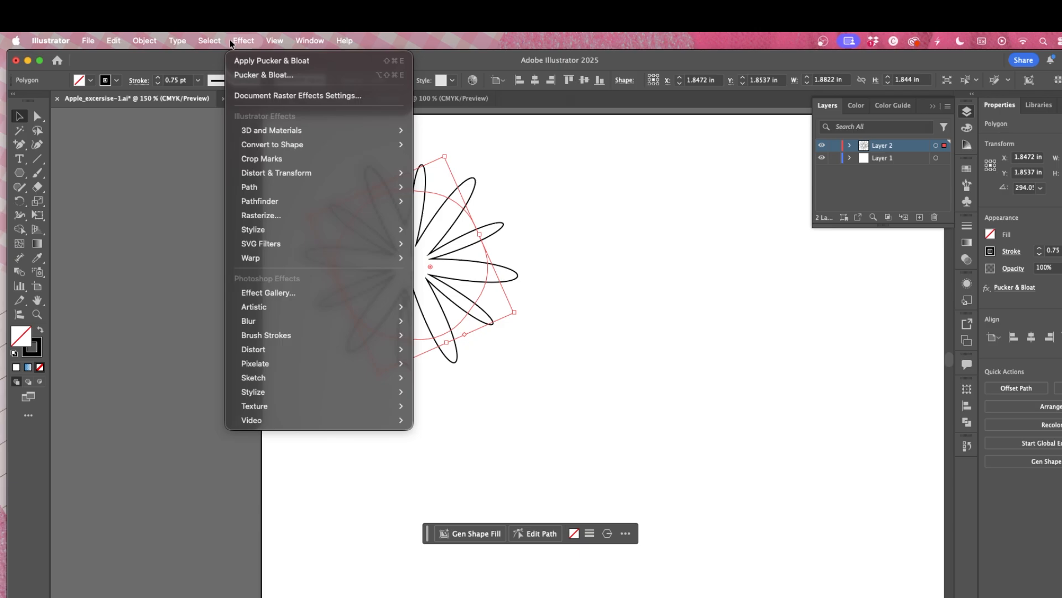
{"action": "mouse_move", "coordinate": [156, 43]}
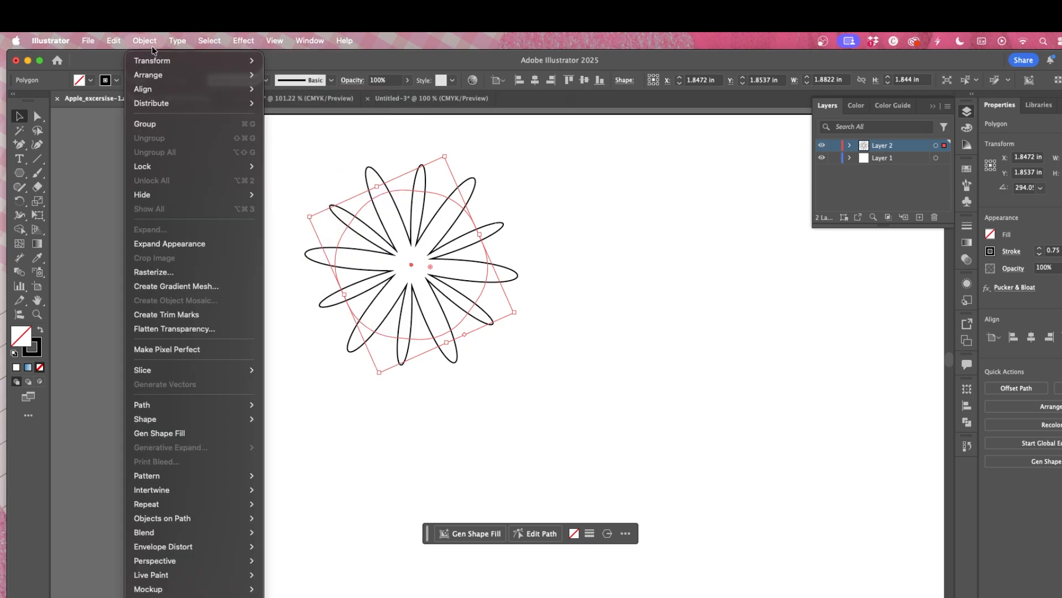
{"action": "mouse_move", "coordinate": [168, 506]}
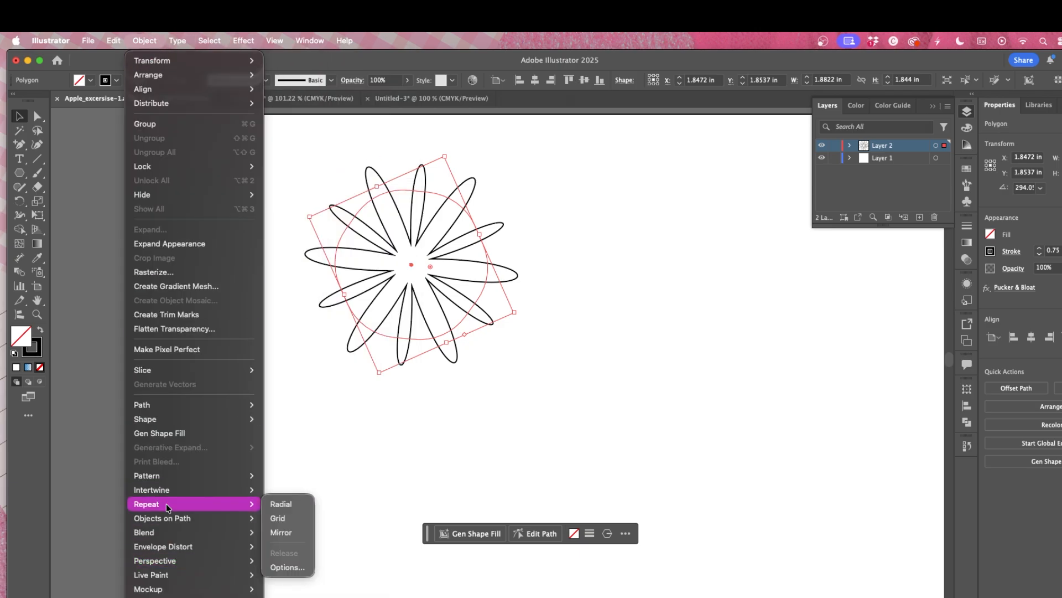
{"action": "left_click", "coordinate": [281, 504]}
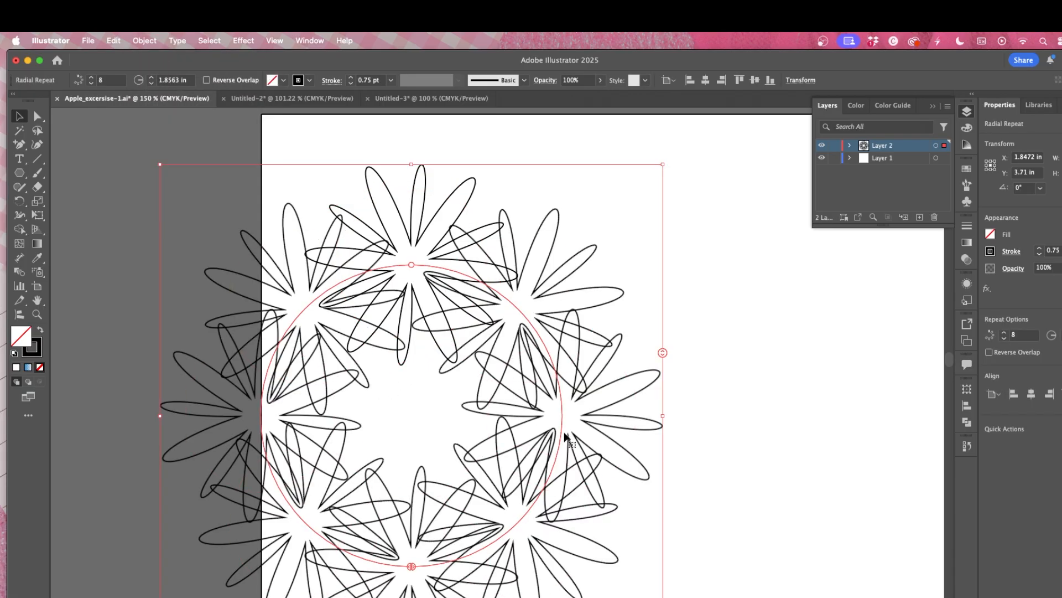
{"action": "left_click_drag", "start_coordinate": [662, 359], "coordinate": [654, 383]}
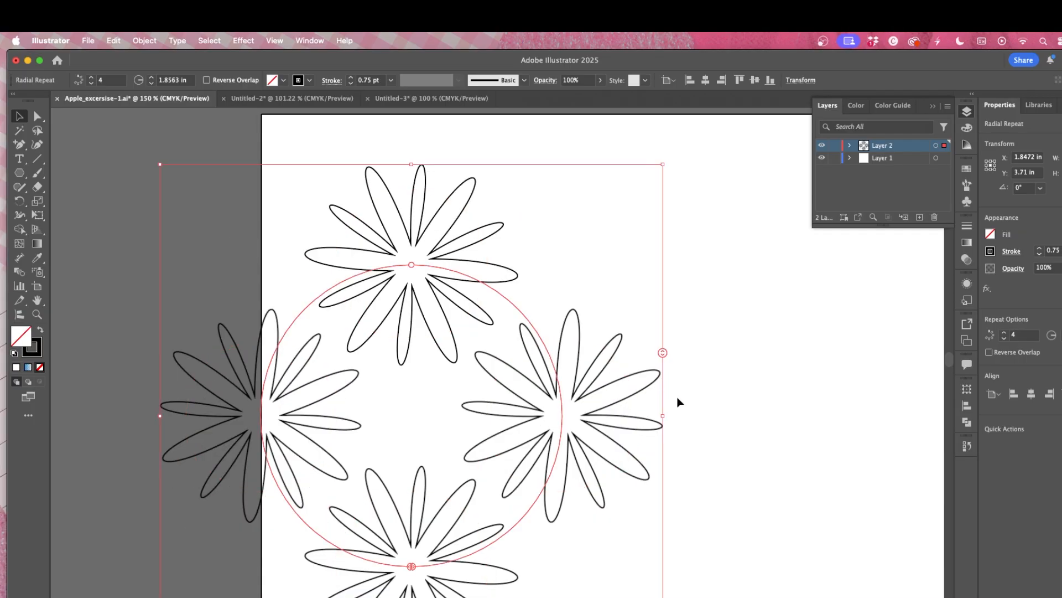
Step: Reselect the radial repeat, reduce it to a single instance, then undo the radial repeat
{"action": "left_click", "coordinate": [762, 430]}
{"action": "left_click", "coordinate": [598, 384]}
{"action": "left_click_drag", "start_coordinate": [627, 390], "coordinate": [583, 393]}
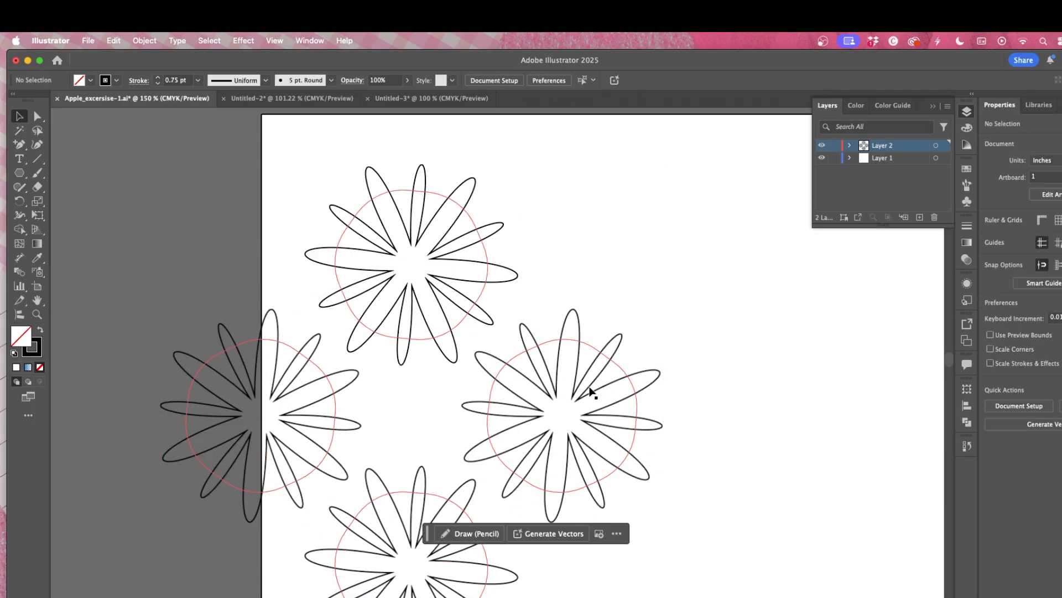
{"action": "left_click", "coordinate": [614, 346]}
{"action": "left_click", "coordinate": [659, 353]}
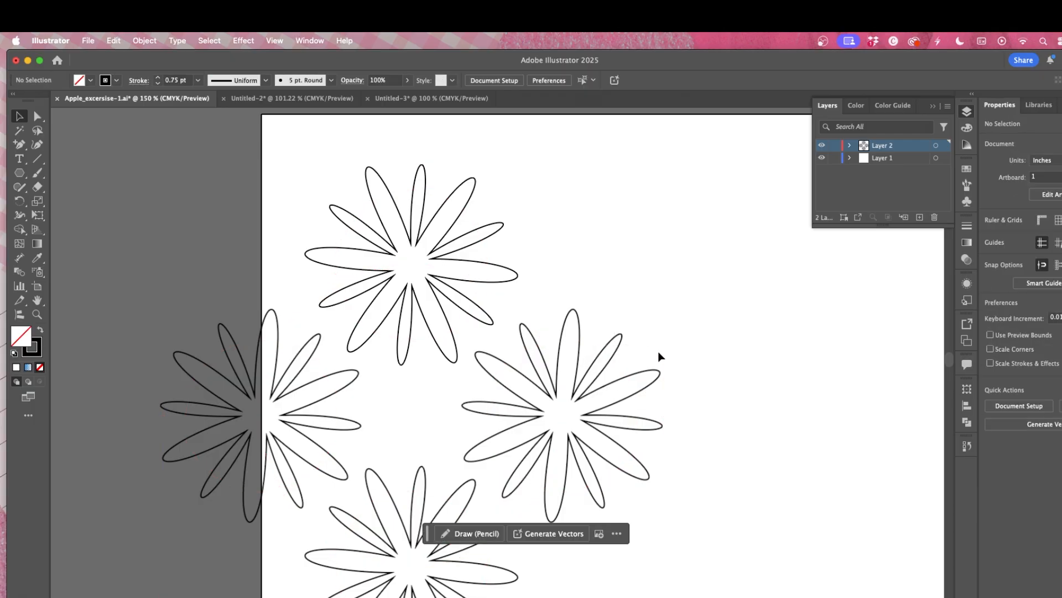
{"action": "left_click", "coordinate": [609, 359]}
{"action": "mouse_move", "coordinate": [662, 352]}
{"action": "left_mouse_down"}
{"action": "mouse_move", "coordinate": [660, 335]}
{"action": "mouse_move", "coordinate": [662, 352]}
{"action": "left_mouse_up"}
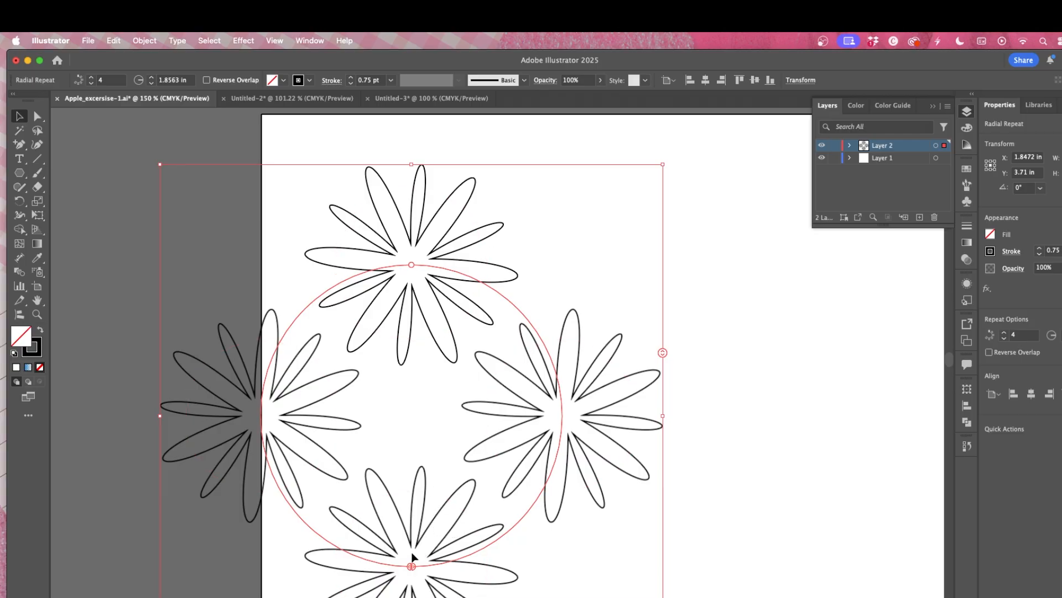
{"action": "left_click_drag", "start_coordinate": [412, 566], "coordinate": [369, 439]}
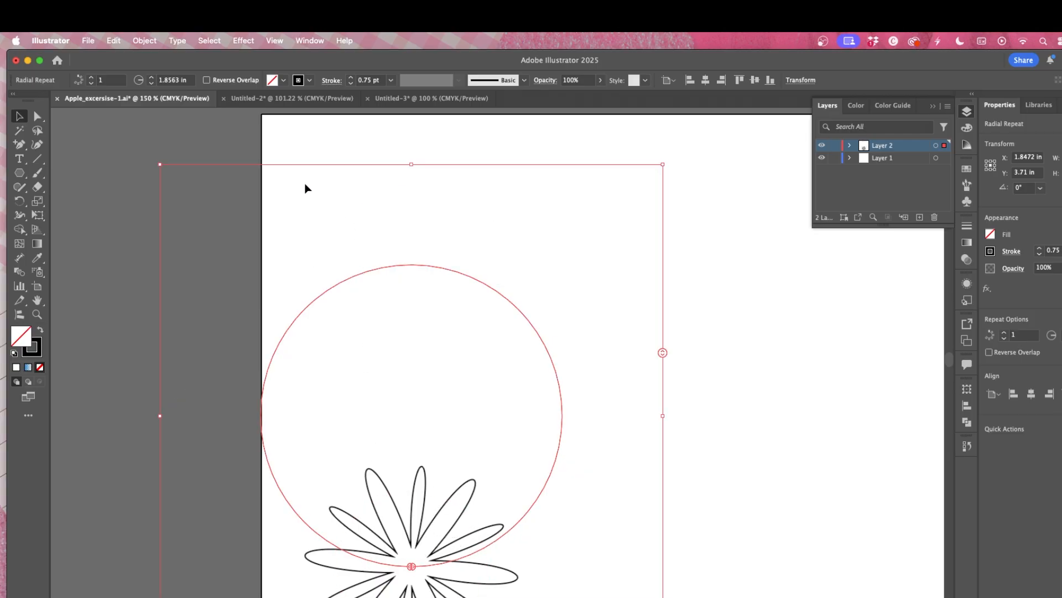
{"action": "key", "text": "super+z"}
{"action": "key", "text": "super+z"}
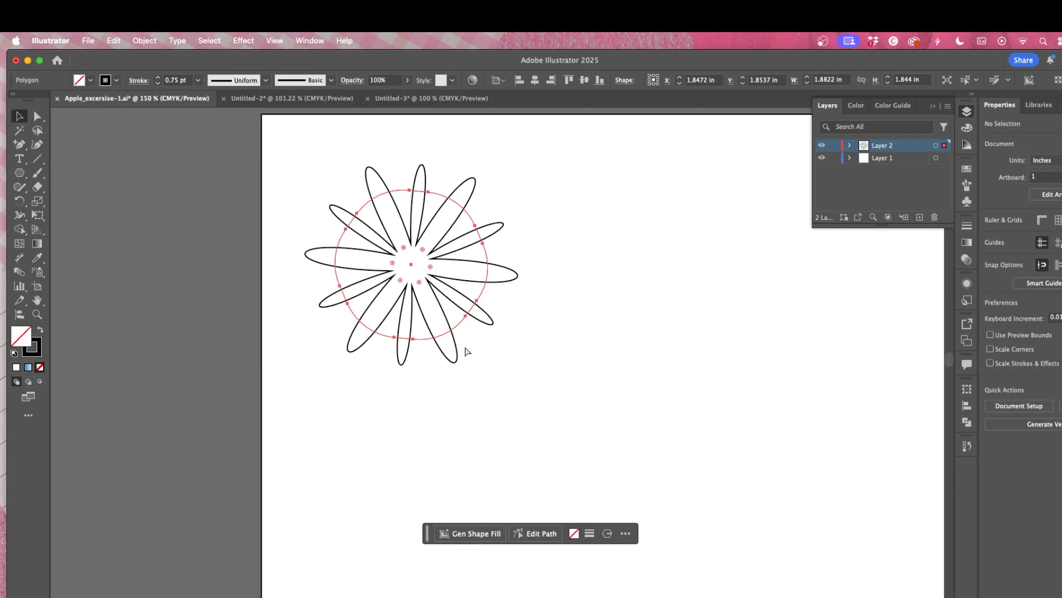
Step: Move the flower to the right and try the horizontal align options on it against the artboard
{"action": "left_click", "coordinate": [434, 277]}
{"action": "left_click_drag", "start_coordinate": [414, 271], "coordinate": [586, 329]}
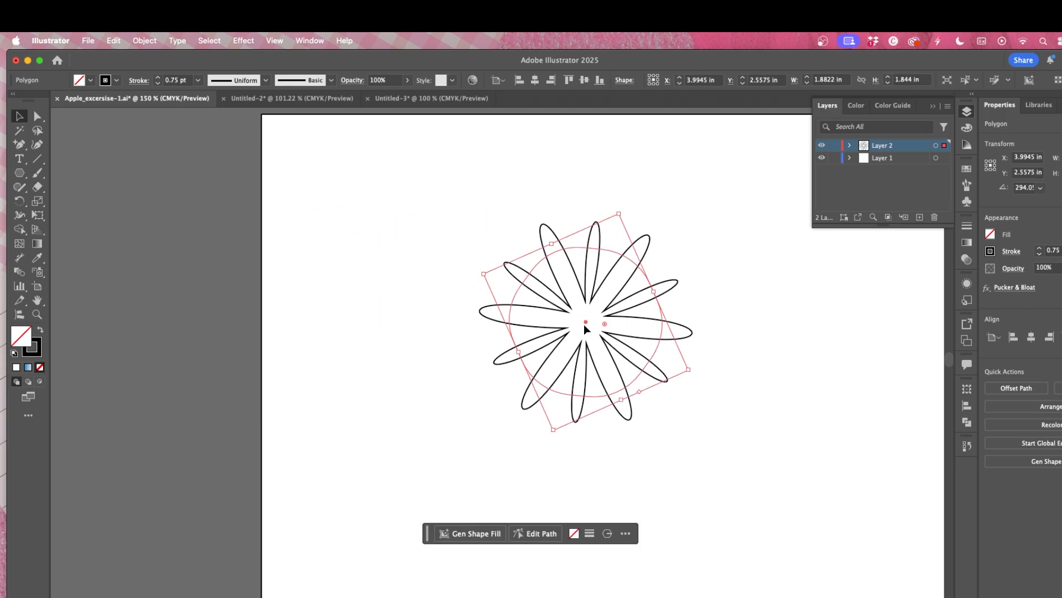
{"action": "left_click", "coordinate": [1014, 337]}
{"action": "left_click", "coordinate": [1031, 338]}
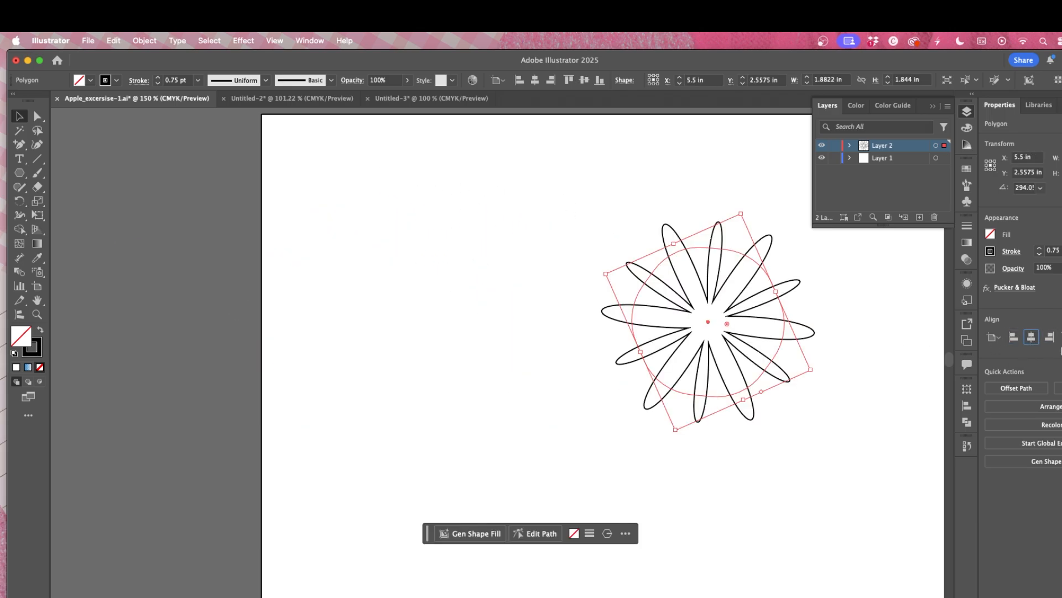
{"action": "left_click", "coordinate": [1050, 337]}
{"action": "left_click", "coordinate": [1060, 337]}
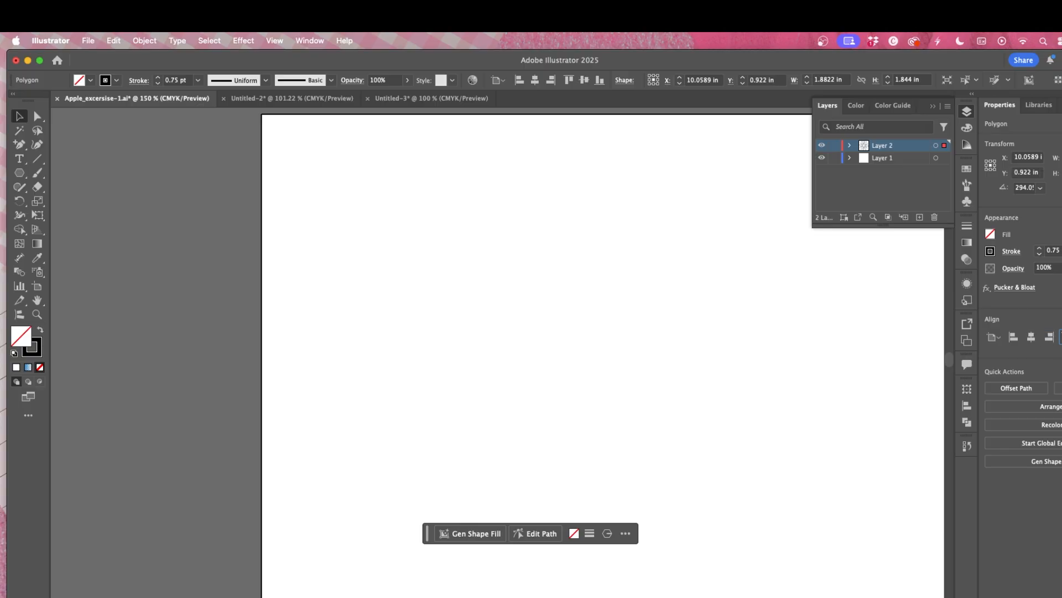
{"action": "left_click", "coordinate": [1061, 336]}
{"action": "left_click", "coordinate": [1014, 337]}
{"action": "left_click", "coordinate": [991, 337]}
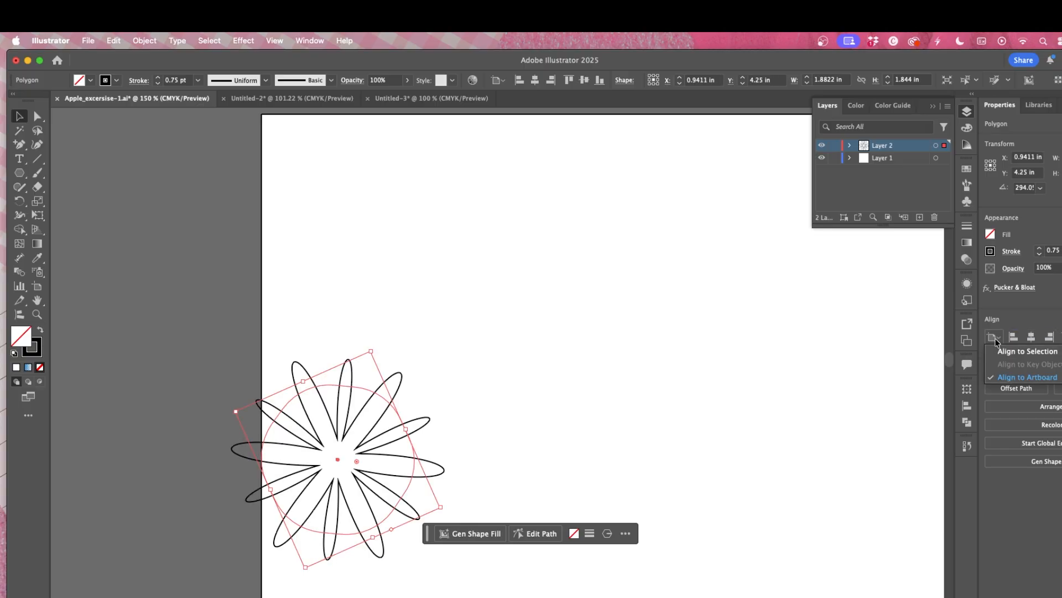
Step: Close the alignment options and drag the flower back to the artboard's centre
{"action": "left_click", "coordinate": [1035, 321]}
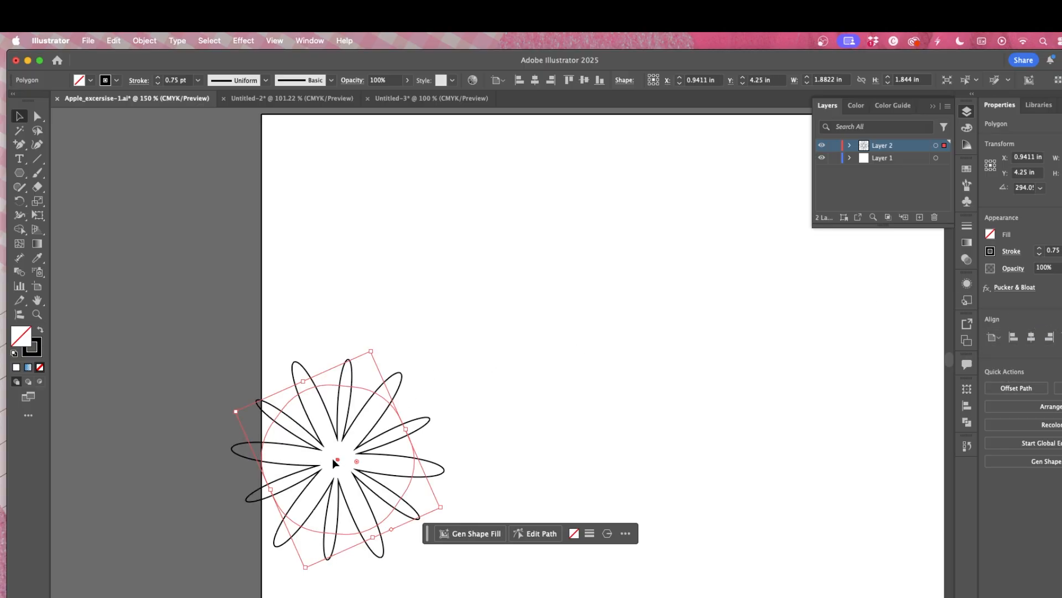
{"action": "left_click_drag", "start_coordinate": [334, 463], "coordinate": [574, 322]}
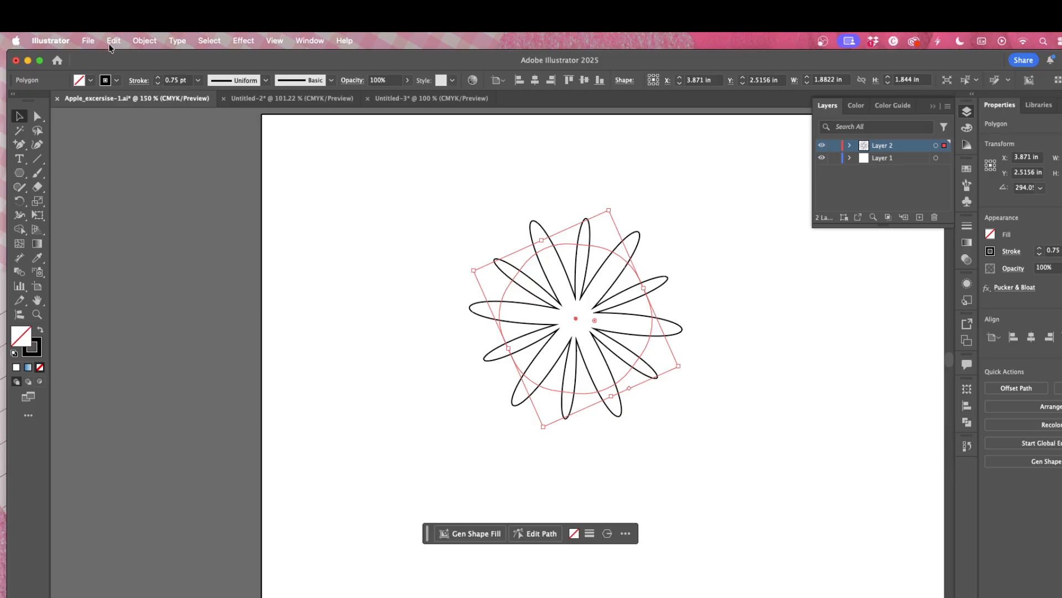
Step: Apply a Mirror Repeat to the flower, exit isolation mode, move the mirrored pair left and deselect
{"action": "left_click", "coordinate": [146, 44]}
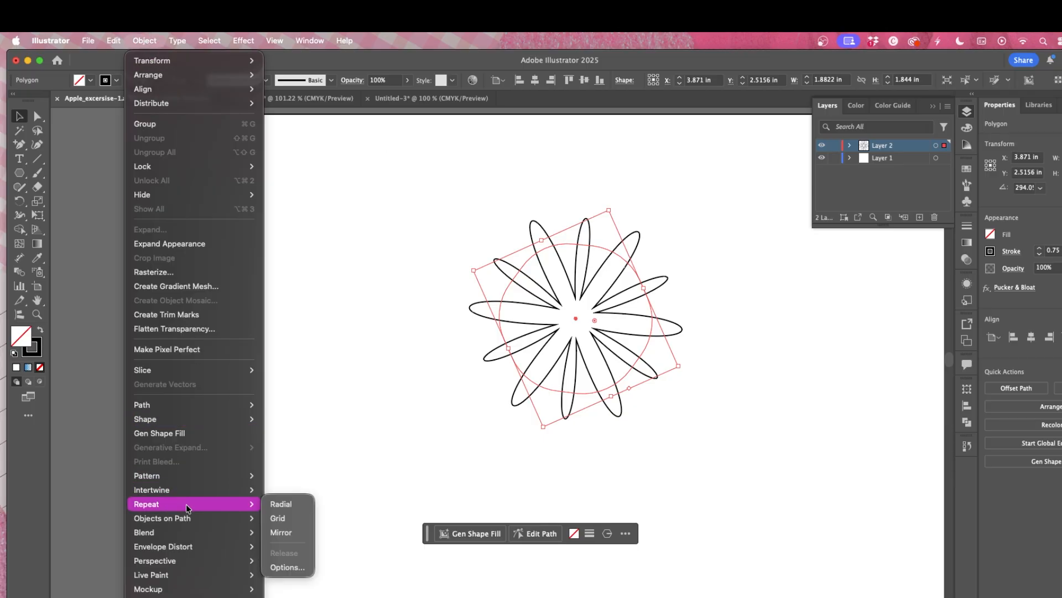
{"action": "left_click", "coordinate": [282, 531]}
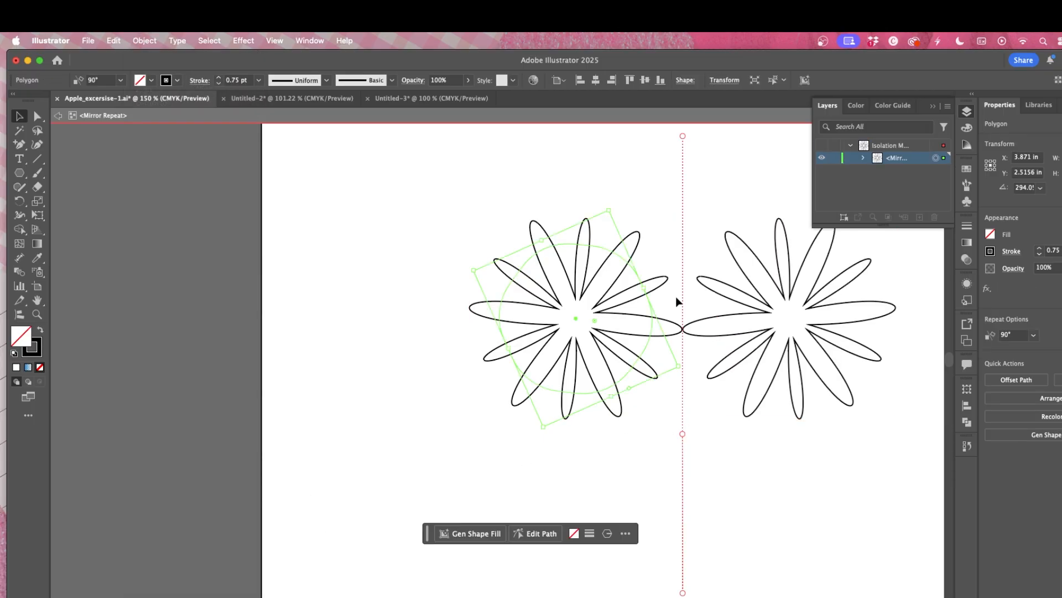
{"action": "double_click", "coordinate": [751, 442]}
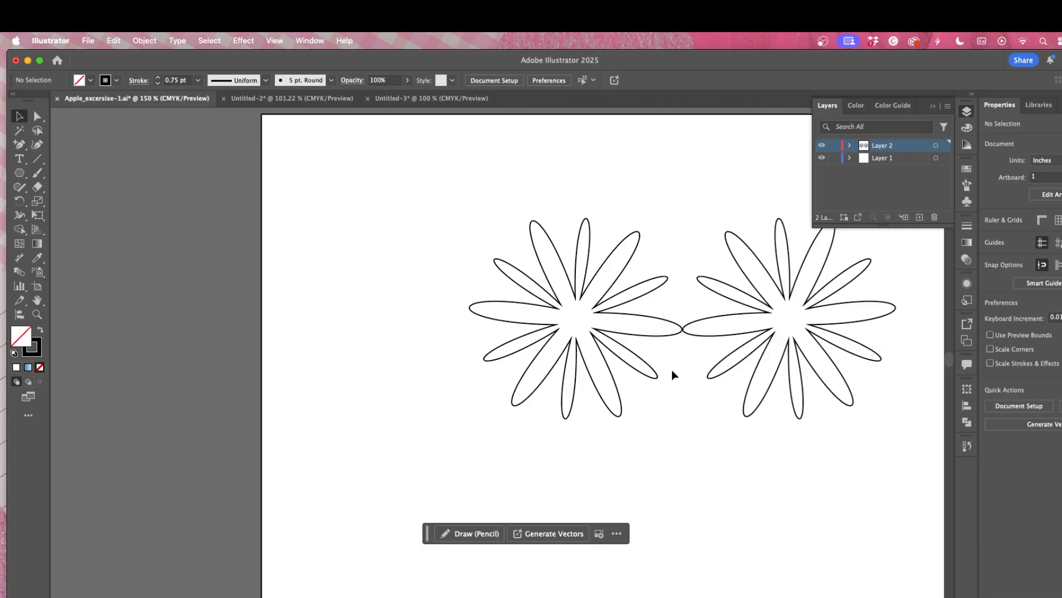
{"action": "left_click_drag", "start_coordinate": [662, 339], "coordinate": [557, 328]}
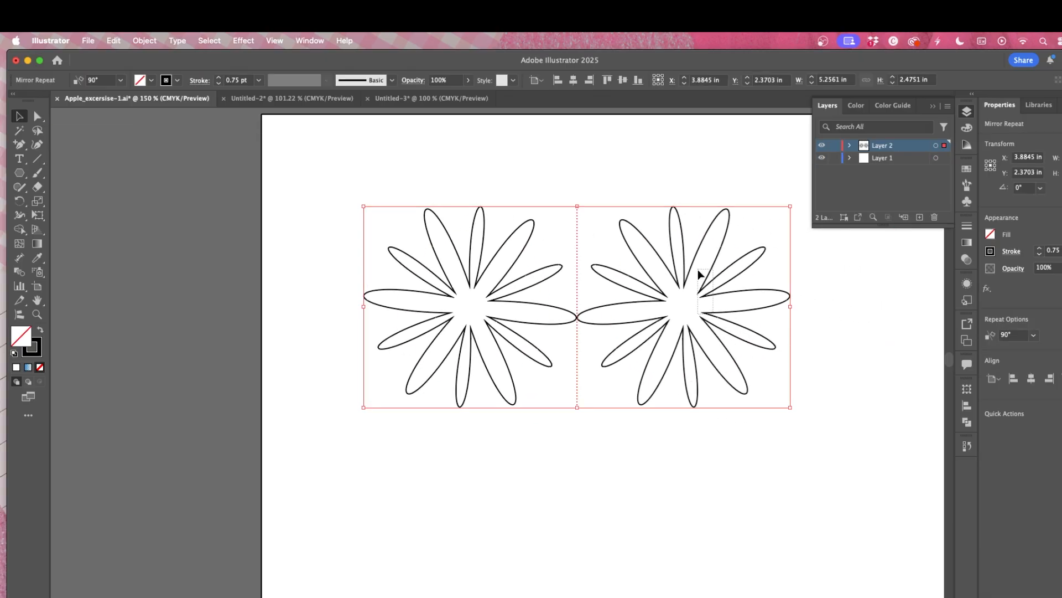
{"action": "left_click", "coordinate": [899, 448]}
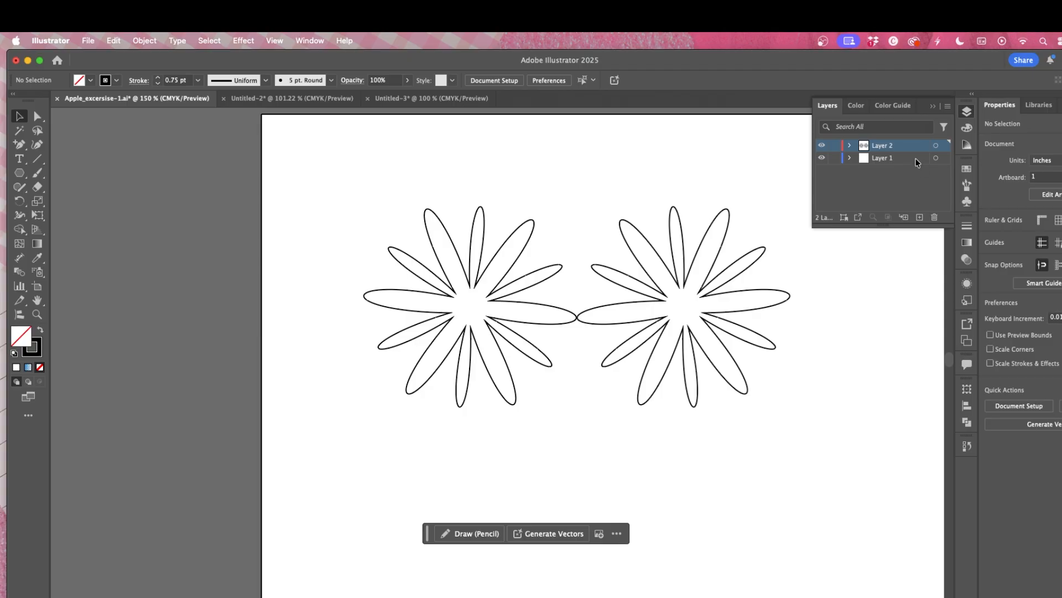
Step: Select the mirrored pair and undo the move, the Mirror Repeat and the last repositioning
{"action": "left_click", "coordinate": [656, 301]}
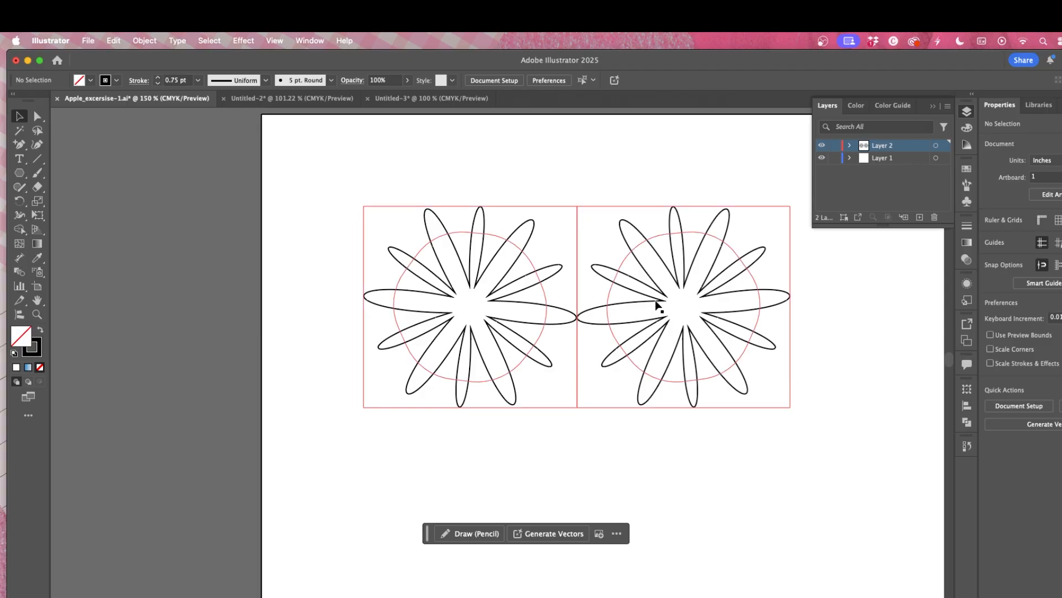
{"action": "right_click", "coordinate": [655, 299]}
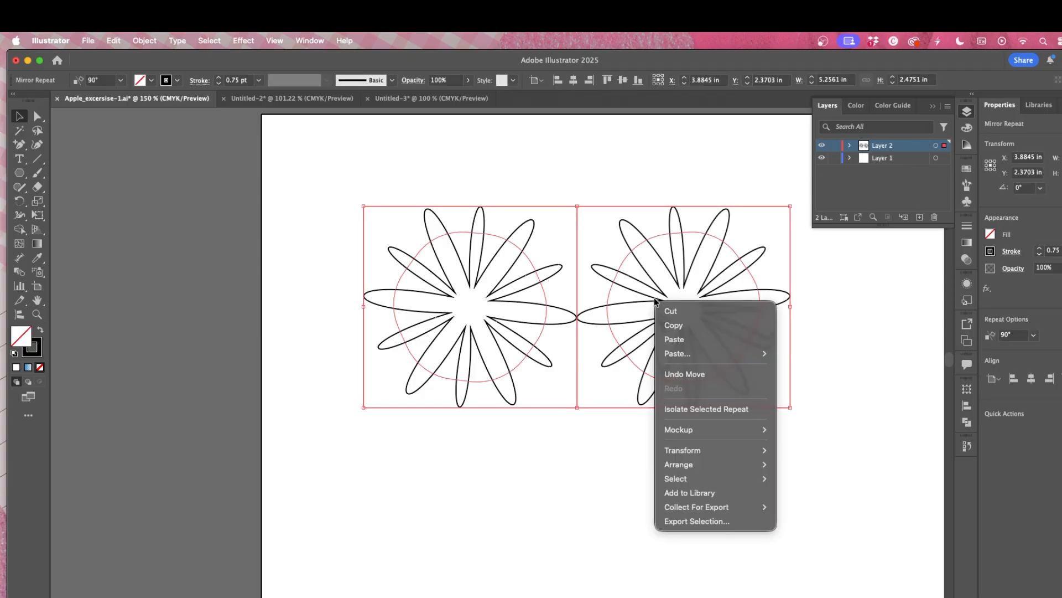
{"action": "left_click", "coordinate": [701, 375]}
{"action": "key", "text": "super+z"}
{"action": "key", "text": "super+z"}
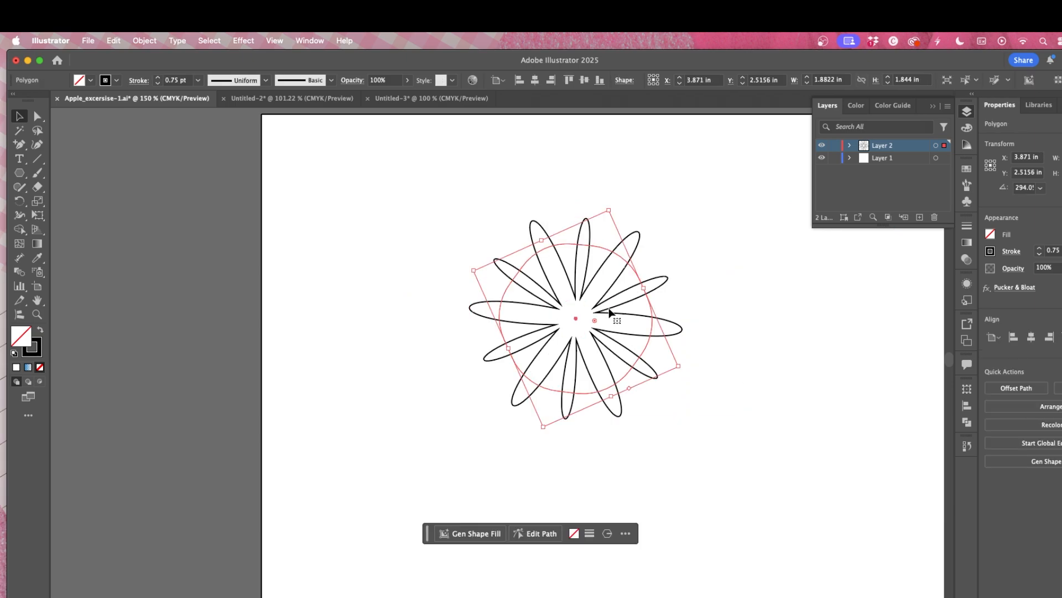
{"action": "key", "text": "super+z"}
Step: Select the flower and drag it back to the centre of the artboard
{"action": "left_click", "coordinate": [378, 462]}
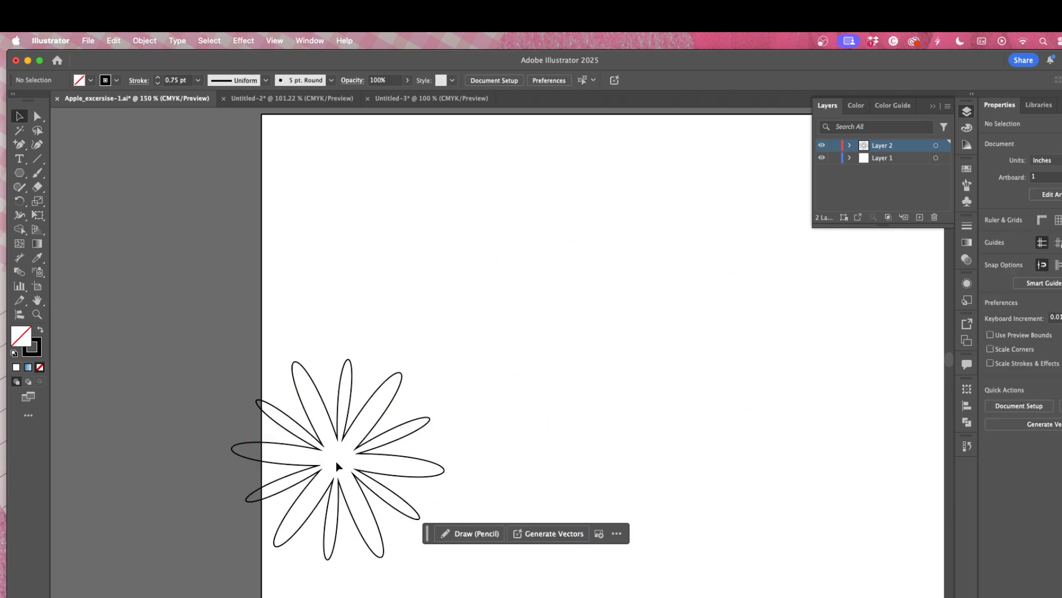
{"action": "left_click_drag", "start_coordinate": [335, 463], "coordinate": [569, 323]}
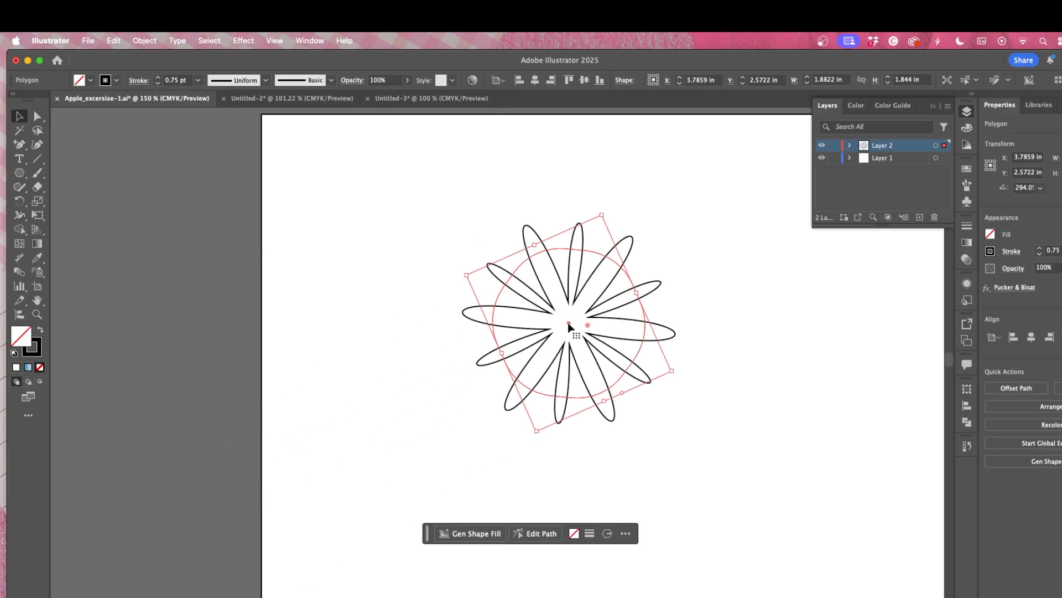